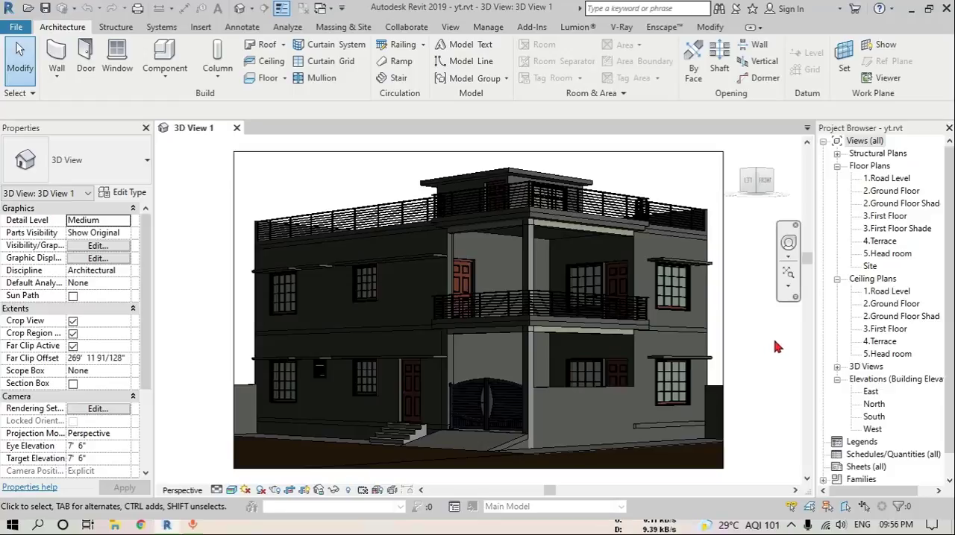
# Open the default 3D view and examine the building's front corner with its balcony and terrace railings
pyautogui.click(240, 9)
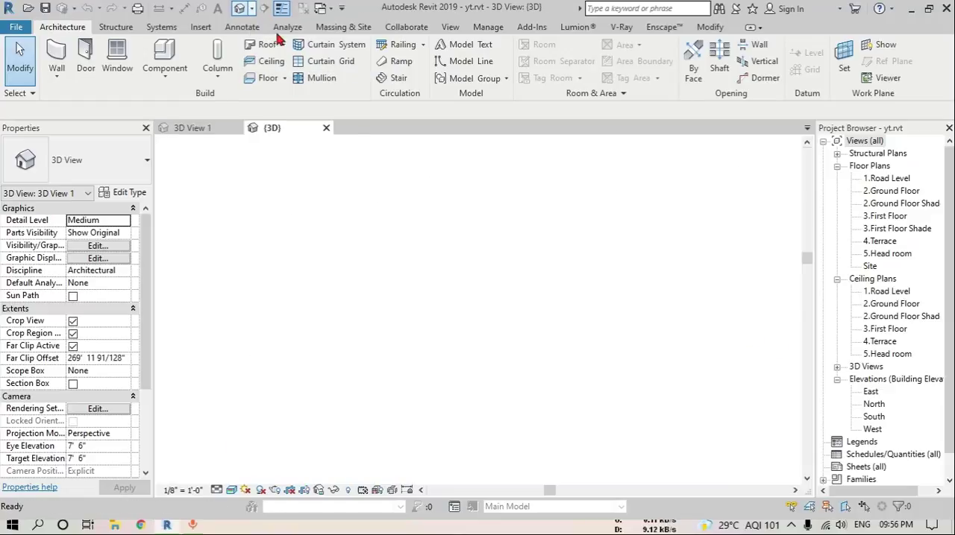
pyautogui.keyDown('shift'); pyautogui.moveTo(462, 396); pyautogui.dragTo(633, 372, button='middle'); pyautogui.keyUp('shift')
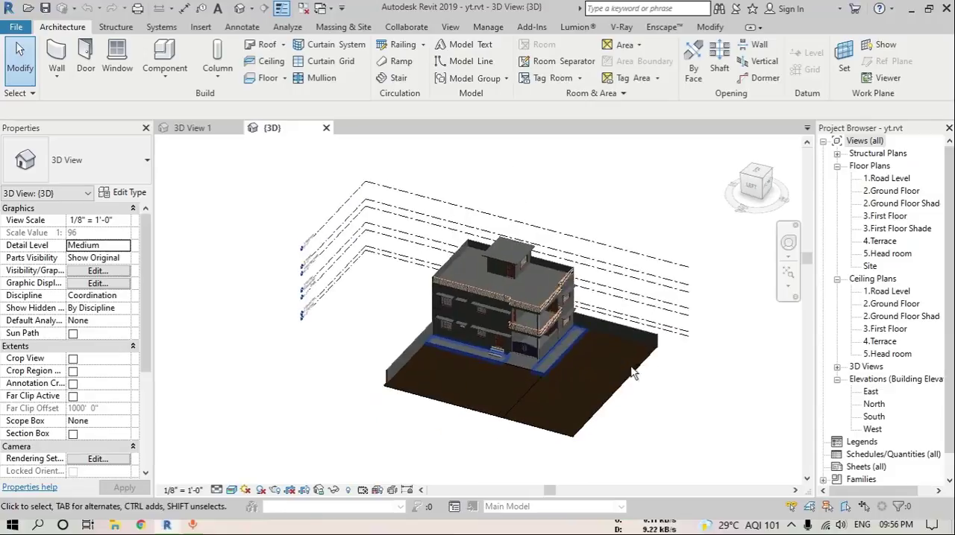
pyautogui.scroll(5, 520, 328)
pyautogui.moveTo(567, 369); pyautogui.dragTo(606, 345, button='middle')
pyautogui.moveTo(607, 345); pyautogui.dragTo(668, 397, button='middle')
pyautogui.keyDown('shift'); pyautogui.moveTo(667, 397); pyautogui.dragTo(678, 383, button='middle'); pyautogui.keyUp('shift')
pyautogui.moveTo(679, 383); pyautogui.dragTo(654, 397, button='middle')
pyautogui.scroll(5, 492, 336)
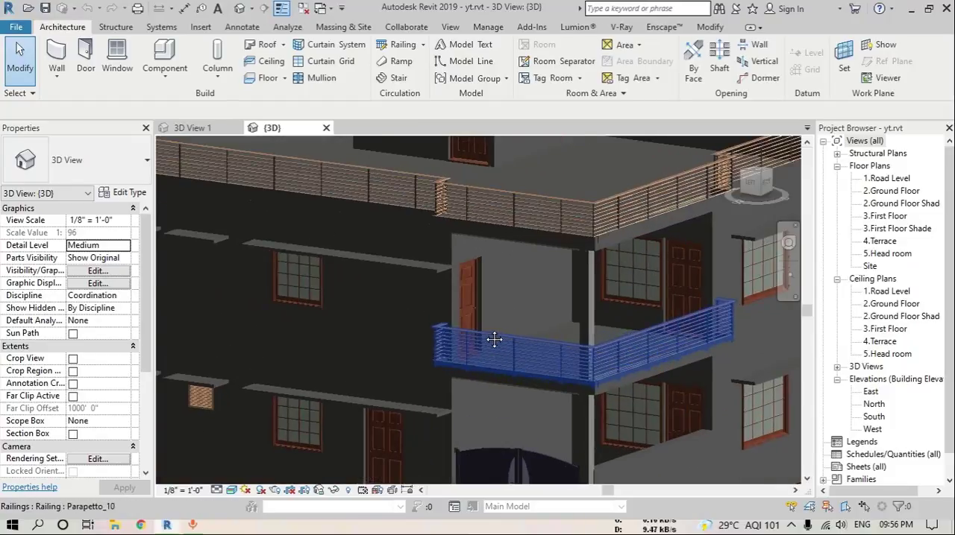
pyautogui.scroll(-5, 512, 350)
pyautogui.scroll(3, 512, 350)
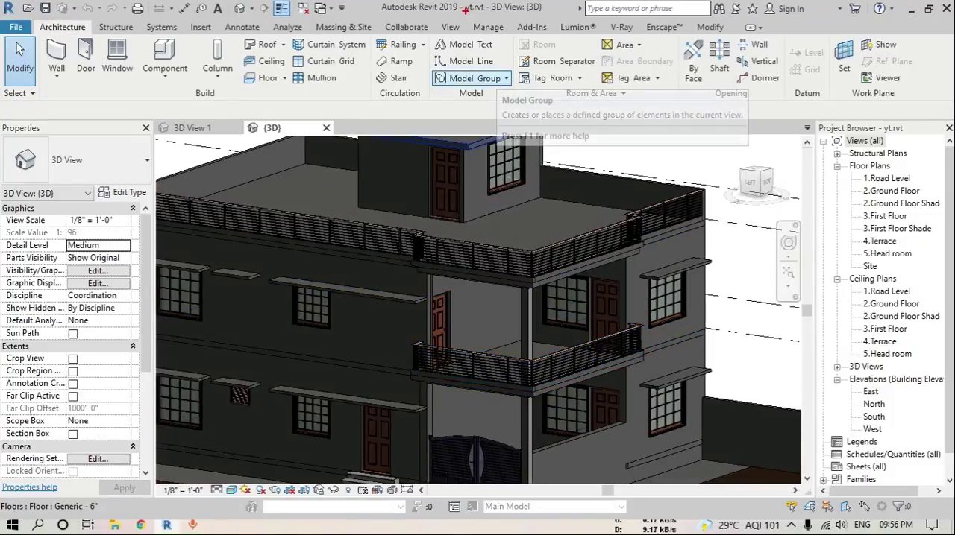
# Open the Material Browser, enlarge it with a wider material list, and sort the project materials by name
pyautogui.click(488, 27)
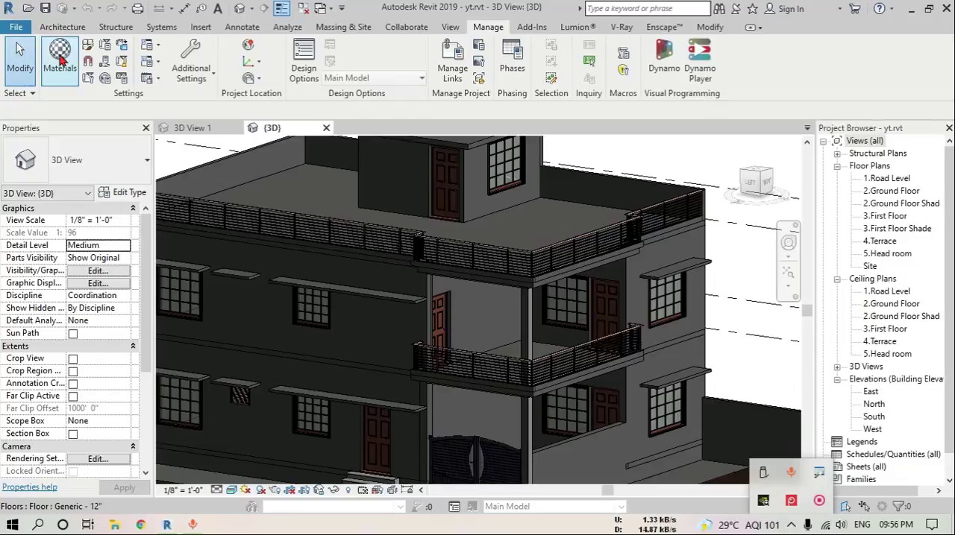
pyautogui.click(60, 59)
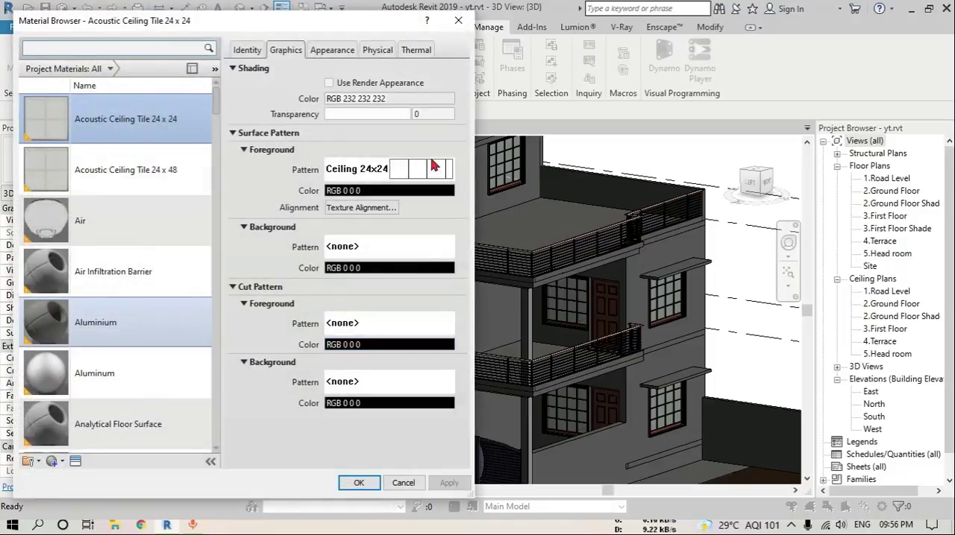
pyautogui.moveTo(473, 447); pyautogui.dragTo(483, 447)
pyautogui.moveTo(710, 423); pyautogui.dragTo(540, 419)
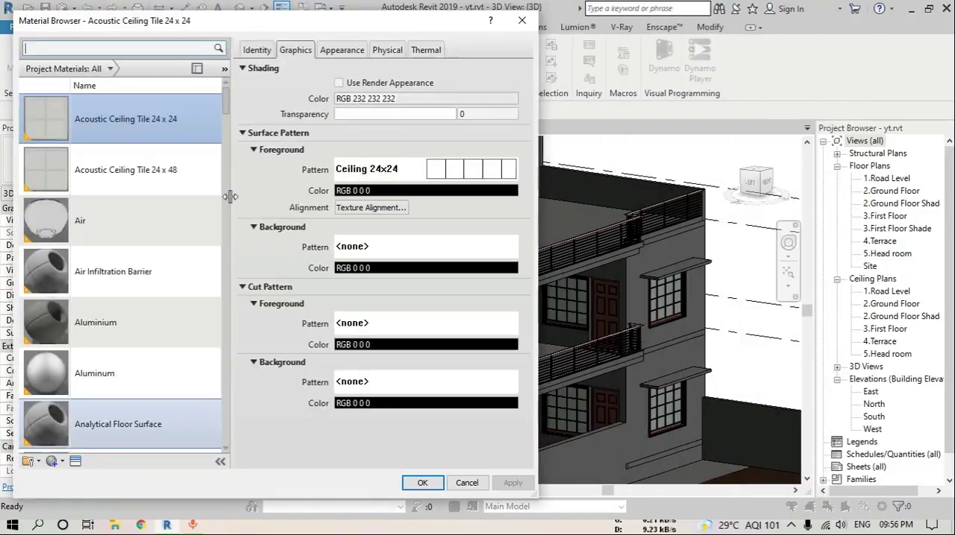
pyautogui.moveTo(231, 196); pyautogui.dragTo(289, 203)
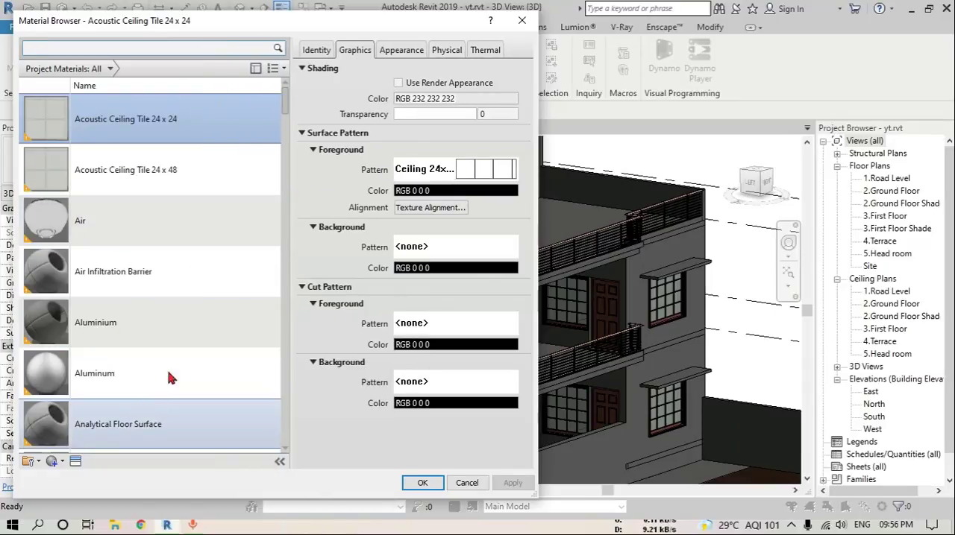
pyautogui.click(277, 69)
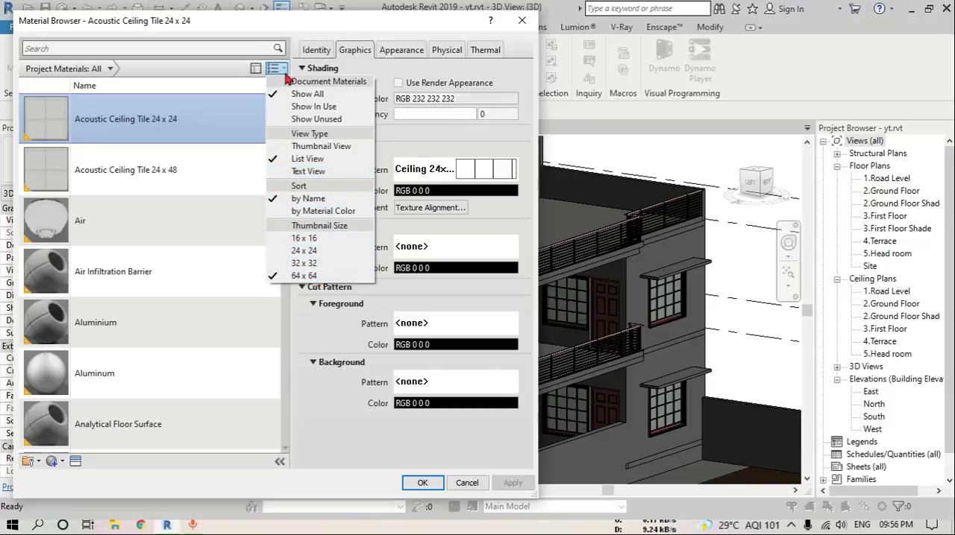
pyautogui.click(308, 200)
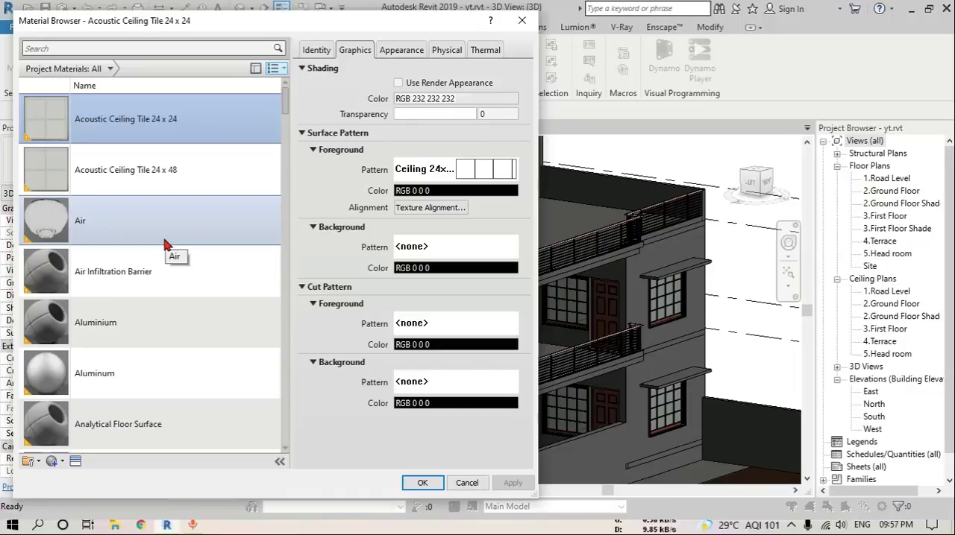
# Create a new material in the project's material list
pyautogui.click(63, 463)
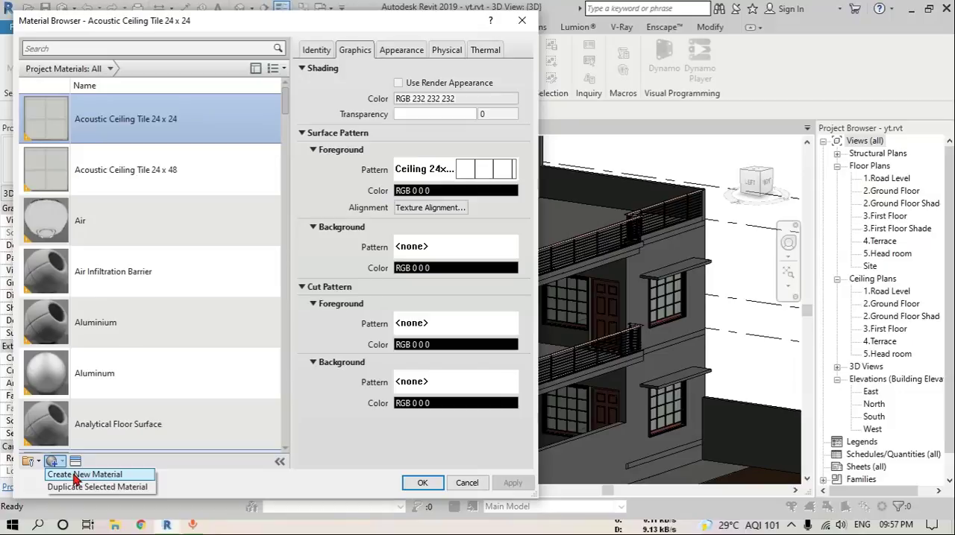
pyautogui.click(74, 476)
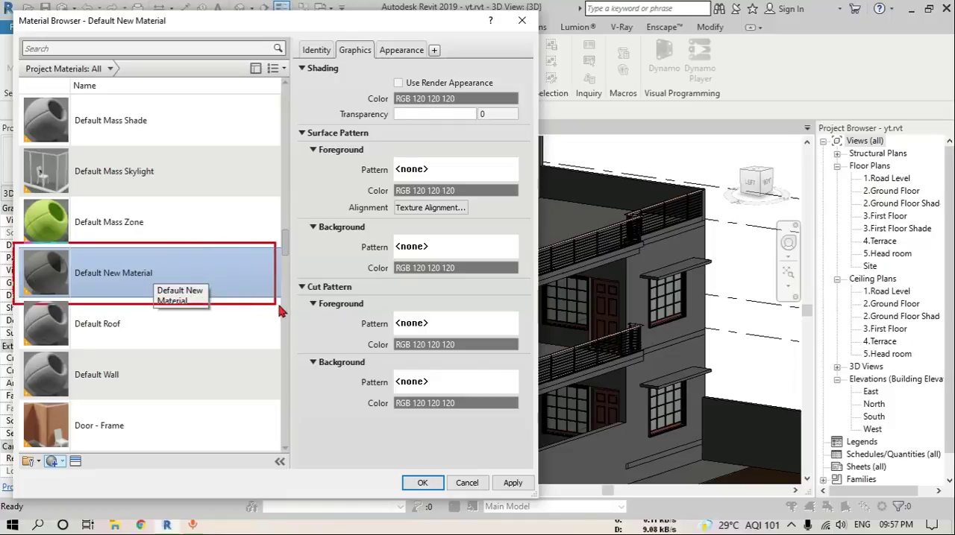
pyautogui.moveTo(278, 307); pyautogui.dragTo(292, 302)
pyautogui.moveTo(168, 265)
pyautogui.mouseDown()
pyautogui.moveTo(65, 267)
pyautogui.moveTo(176, 286)
pyautogui.moveTo(150, 260)
pyautogui.mouseUp()
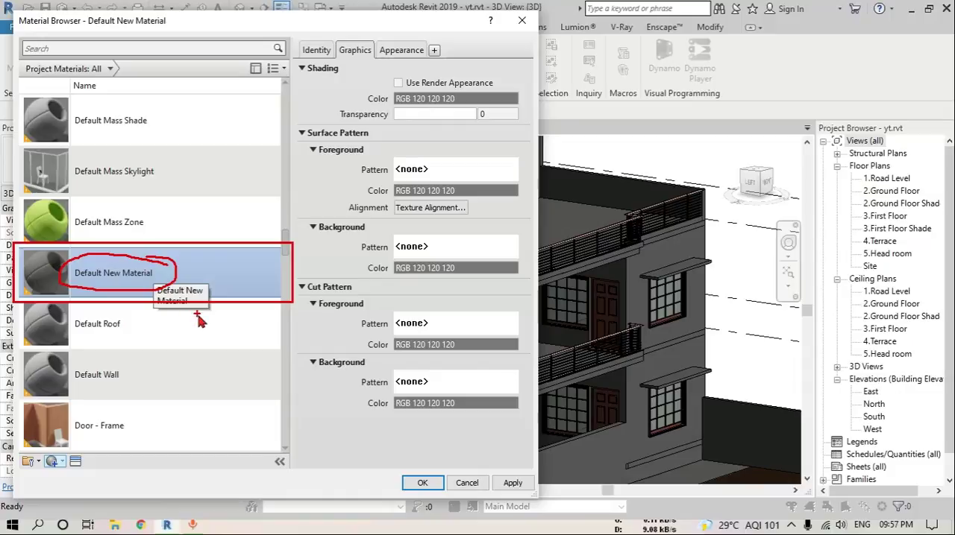
pyautogui.moveTo(288, 451)
pyautogui.mouseDown()
pyautogui.moveTo(270, 455)
pyautogui.moveTo(284, 481)
pyautogui.mouseUp()
# Collapse and reopen the material editor pane, then widen the Material Browser
pyautogui.click(280, 463)
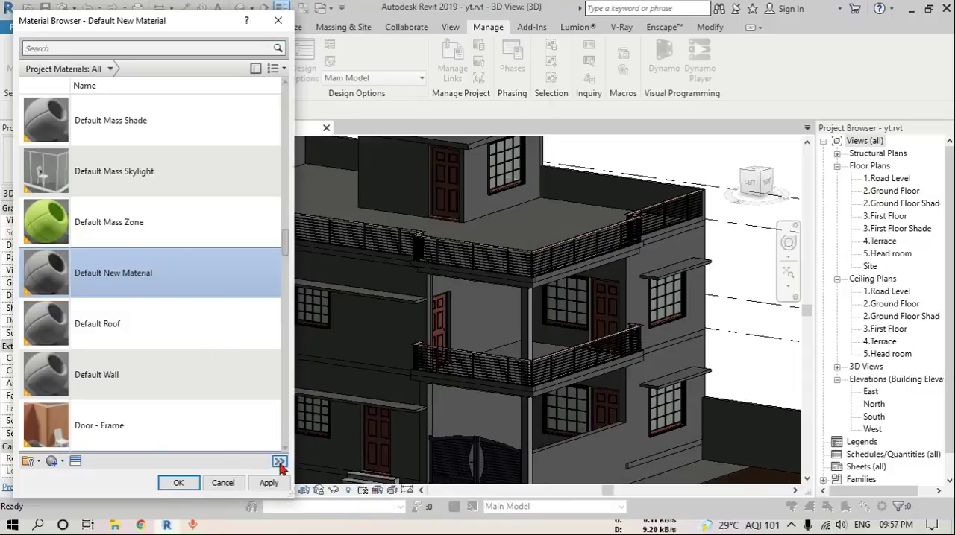
pyautogui.click(280, 462)
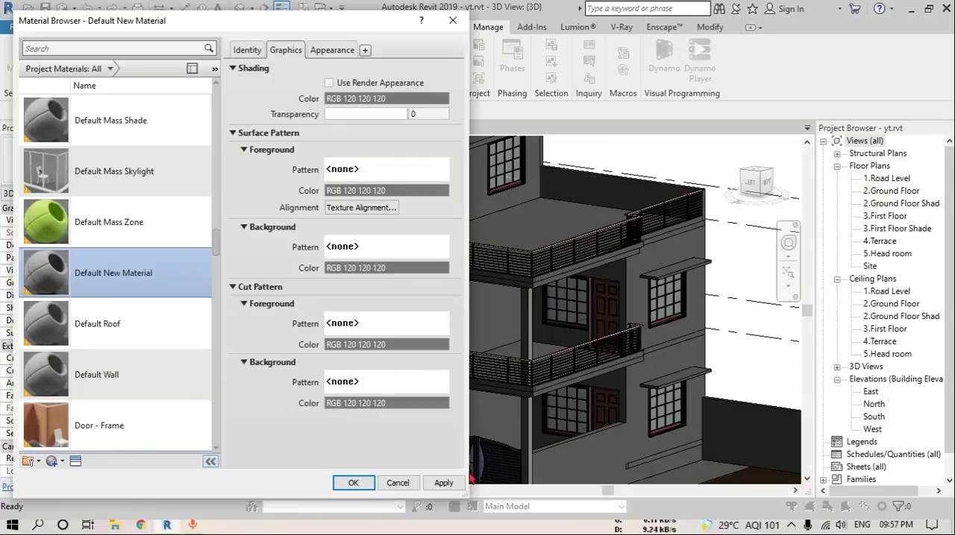
pyautogui.moveTo(466, 497); pyautogui.dragTo(640, 496)
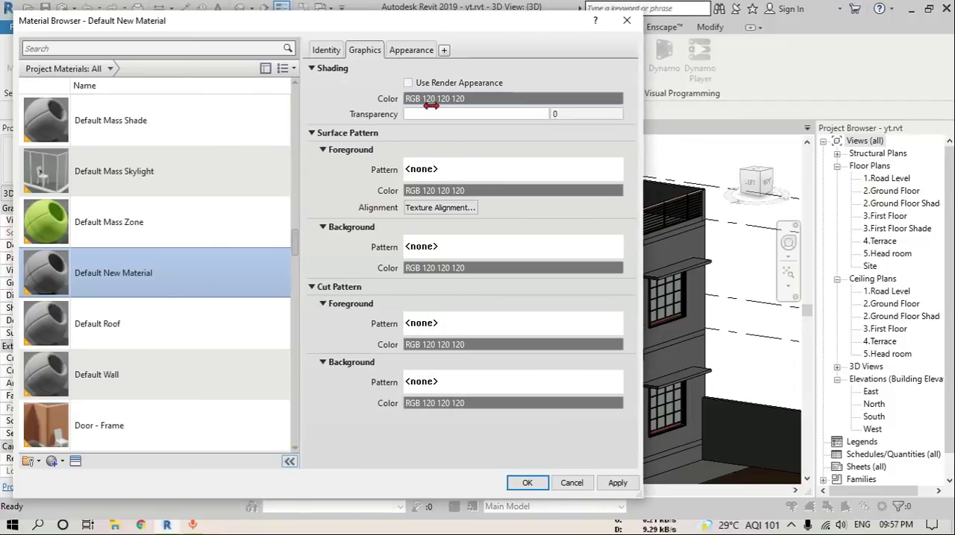
pyautogui.moveTo(298, 20)
pyautogui.mouseDown()
pyautogui.moveTo(405, 119)
pyautogui.moveTo(640, 470)
pyautogui.mouseUp()
pyautogui.press('Escape')
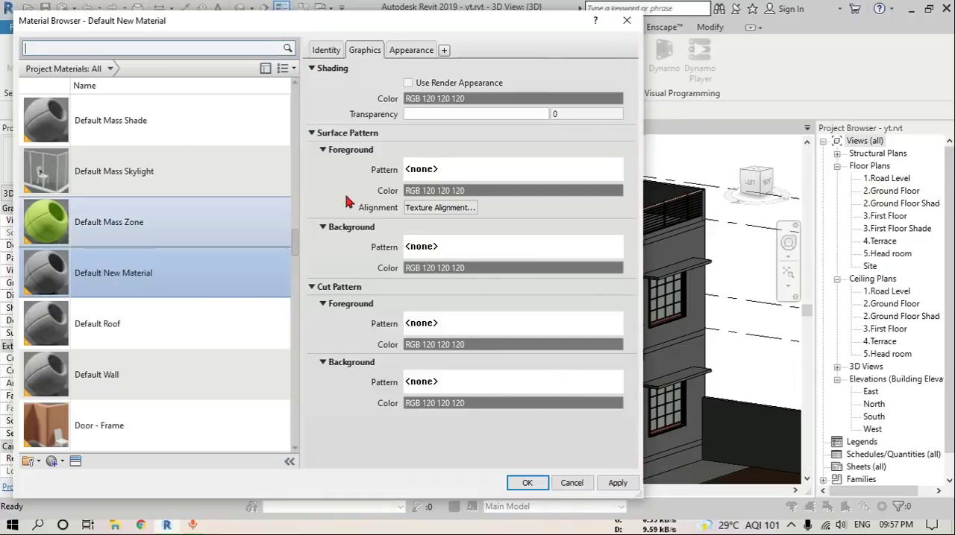
# Rename the new material as 01 Wall PAINT White and set its class to Paint
pyautogui.hotkey('ctrl', '2')
pyautogui.moveTo(304, 35)
pyautogui.keyDown('ctrl'); pyautogui.mouseDown()
pyautogui.moveTo(345, 72)
pyautogui.moveTo(536, 88)
pyautogui.mouseUp(); pyautogui.keyUp('ctrl')
pyautogui.press('Escape')
pyautogui.click(327, 53)
pyautogui.press('Escape')
pyautogui.tripleClick(524, 71)
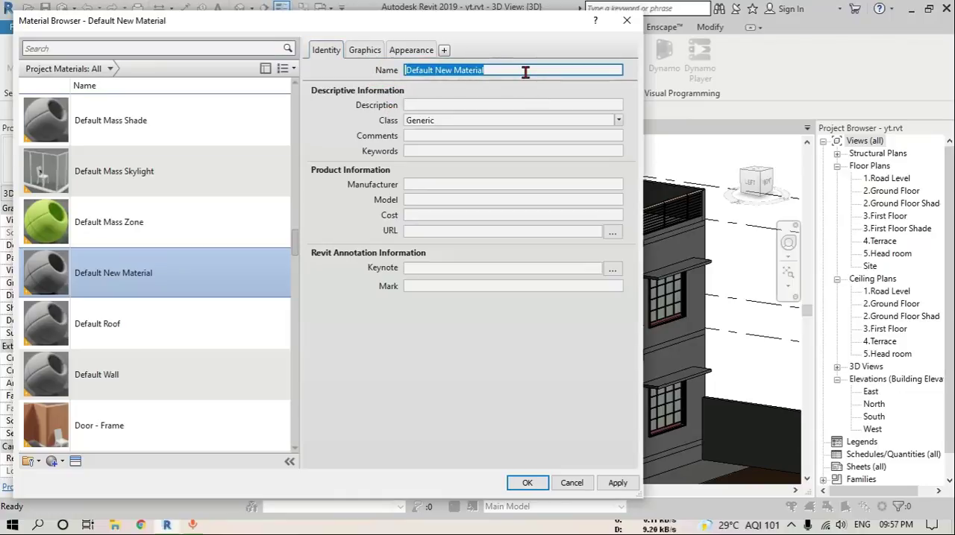
pyautogui.write('01 Wall PAINT White')
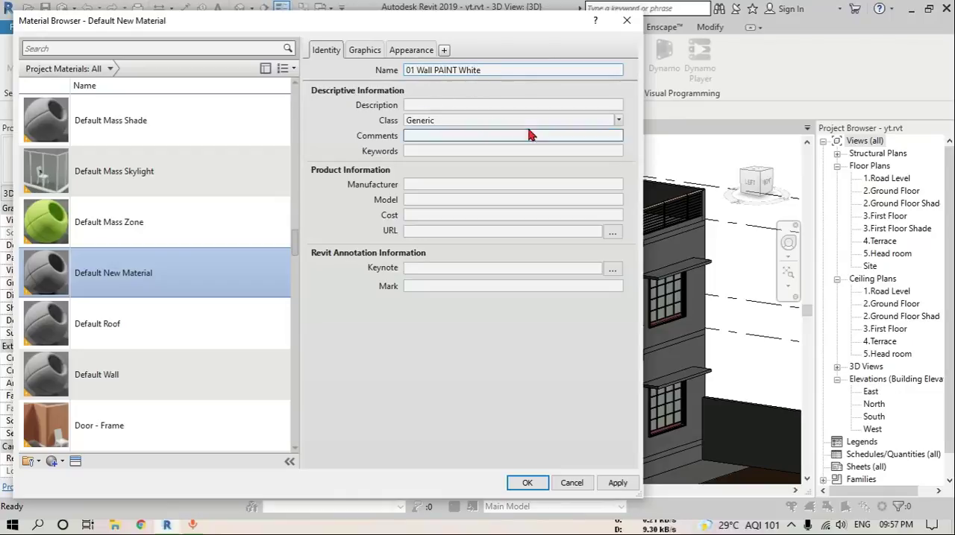
pyautogui.click(618, 120)
pyautogui.click(548, 271)
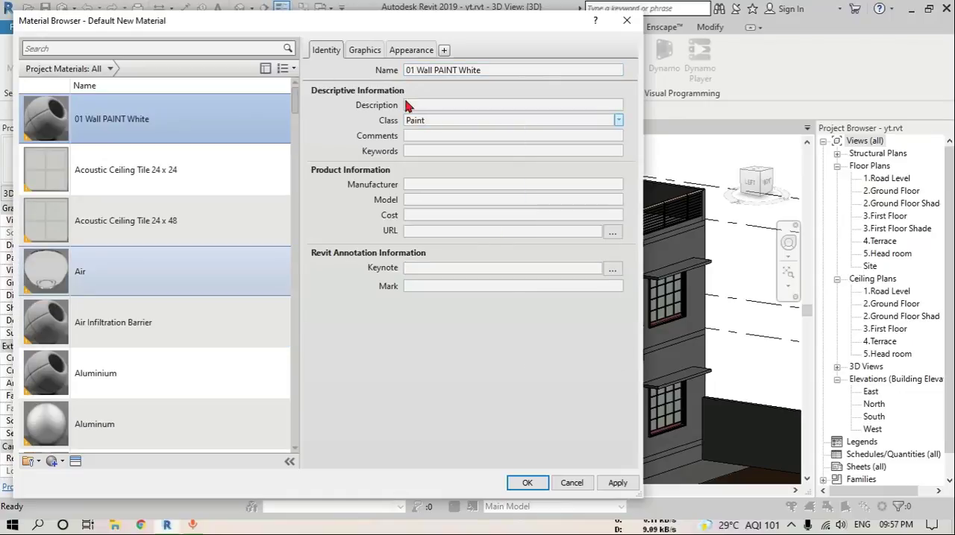
# Enable Use Render Appearance for the wall paint material's shading and show its appearance color settings
pyautogui.click(369, 55)
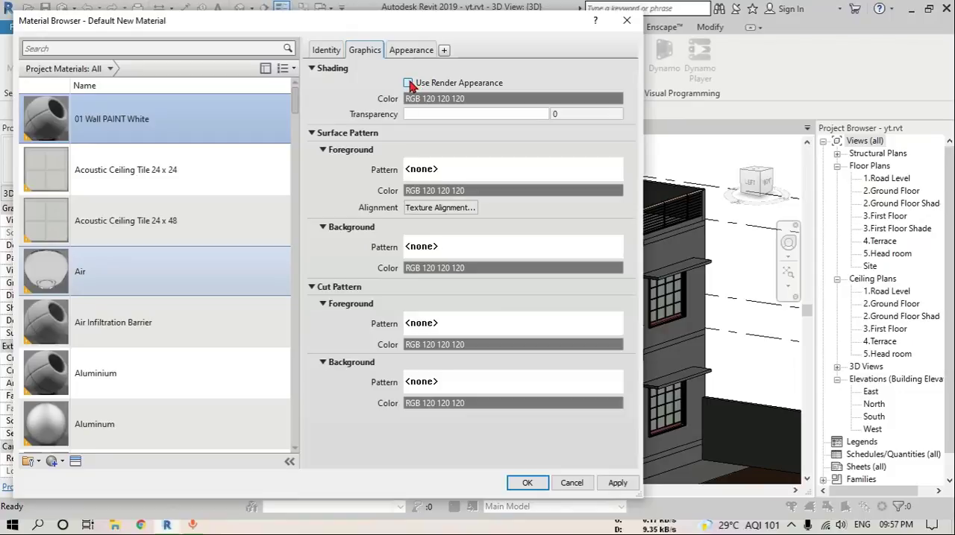
pyautogui.click(408, 83)
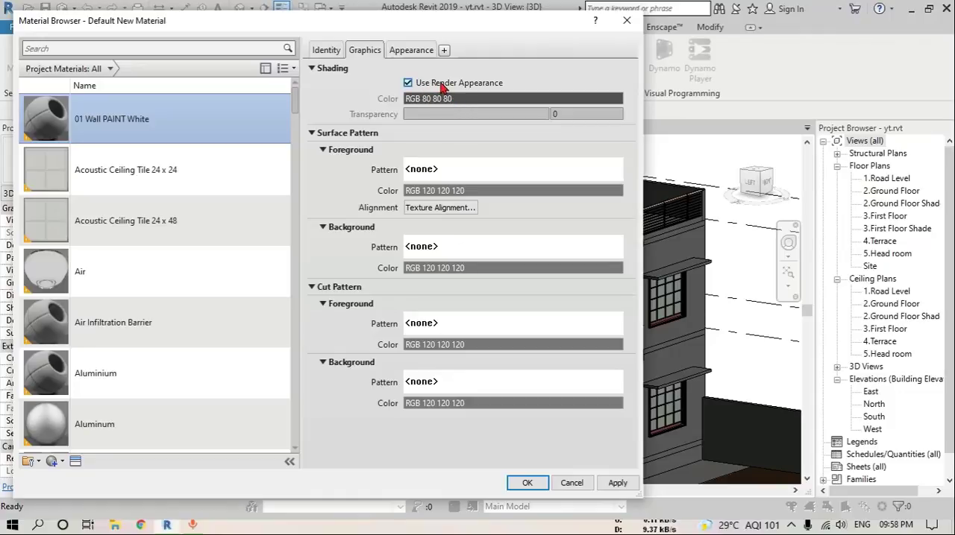
pyautogui.click(415, 53)
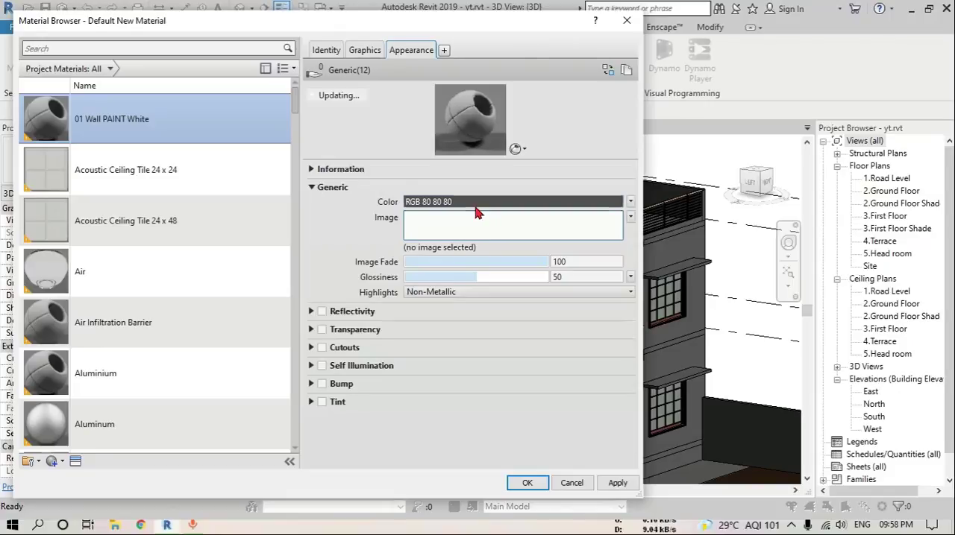
pyautogui.click(364, 50)
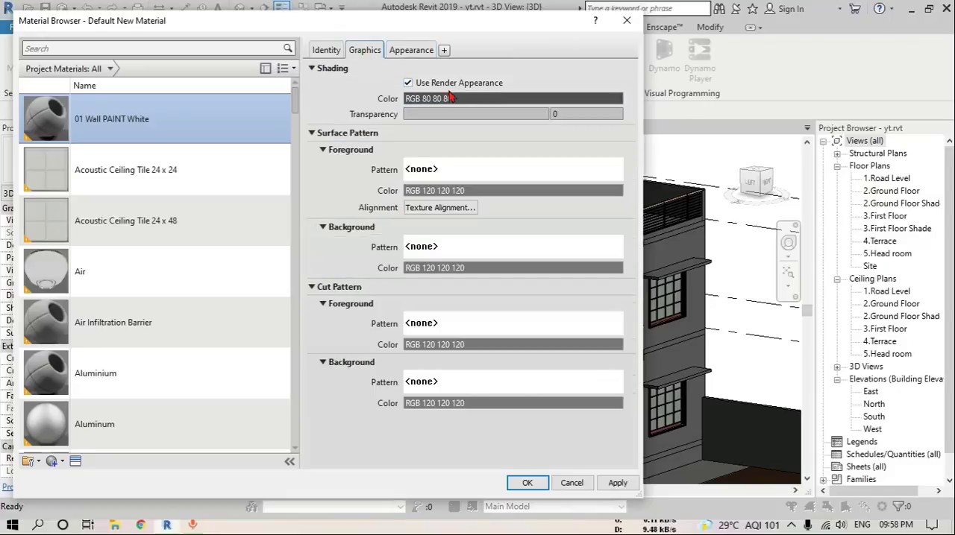
pyautogui.click(424, 50)
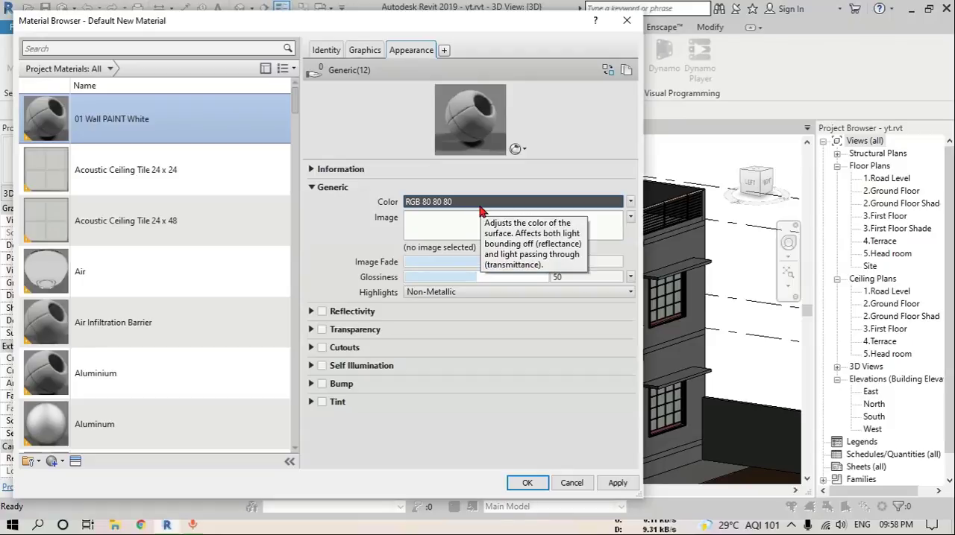
pyautogui.moveTo(560, 168)
pyautogui.mouseDown()
pyautogui.moveTo(589, 88)
pyautogui.moveTo(600, 84)
pyautogui.moveTo(595, 110)
pyautogui.mouseUp()
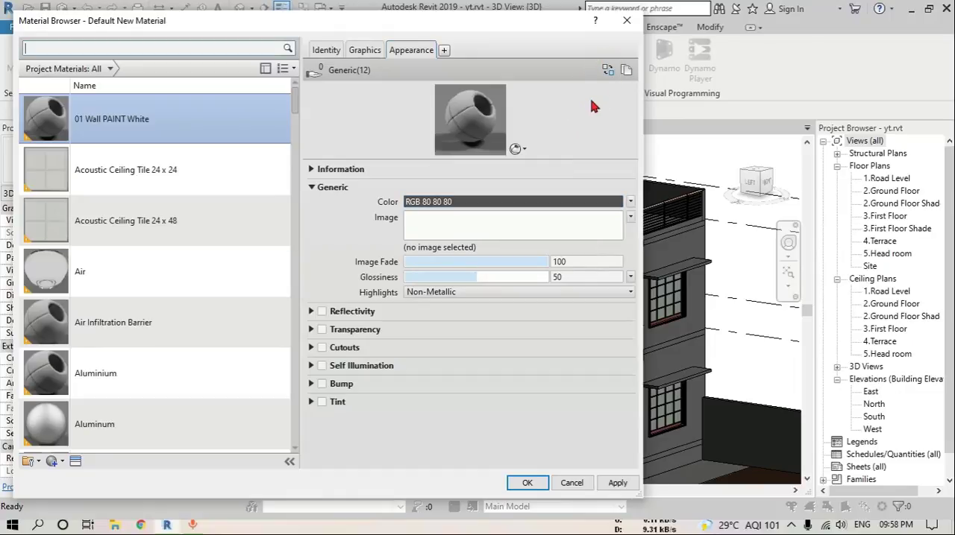
# Replace the material's appearance with the Cool White asset from the Glossy wall paints in the Appearance Library and save the material
pyautogui.click(608, 70)
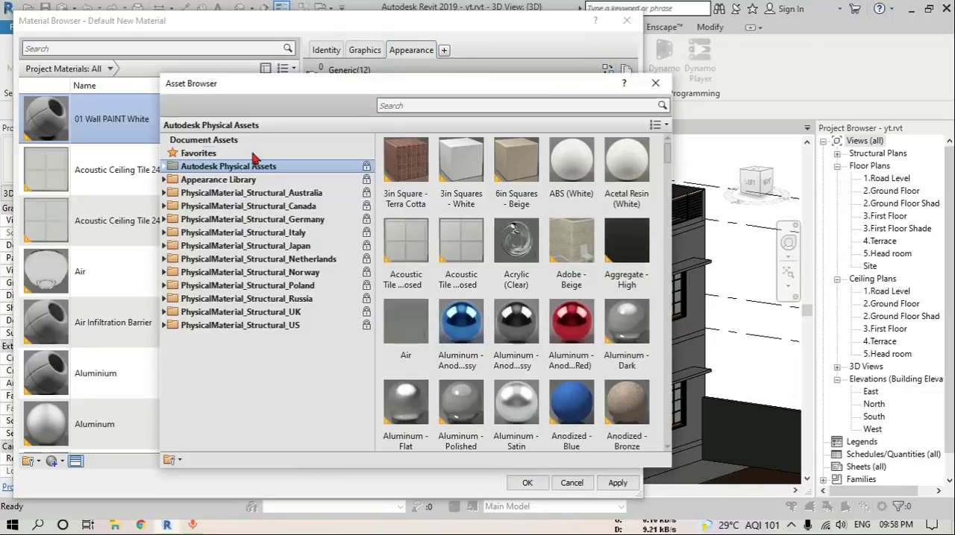
pyautogui.click(165, 180)
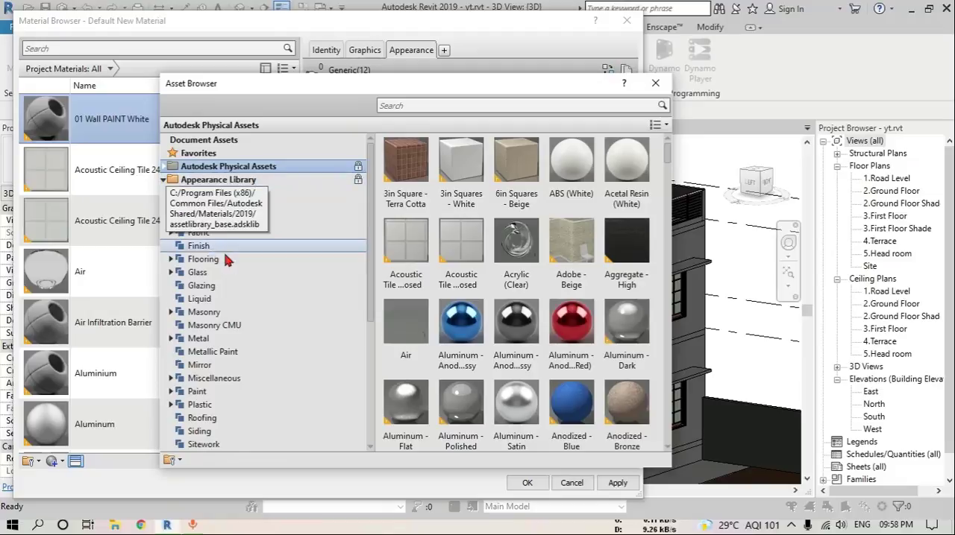
pyautogui.scroll(-2, 224, 283)
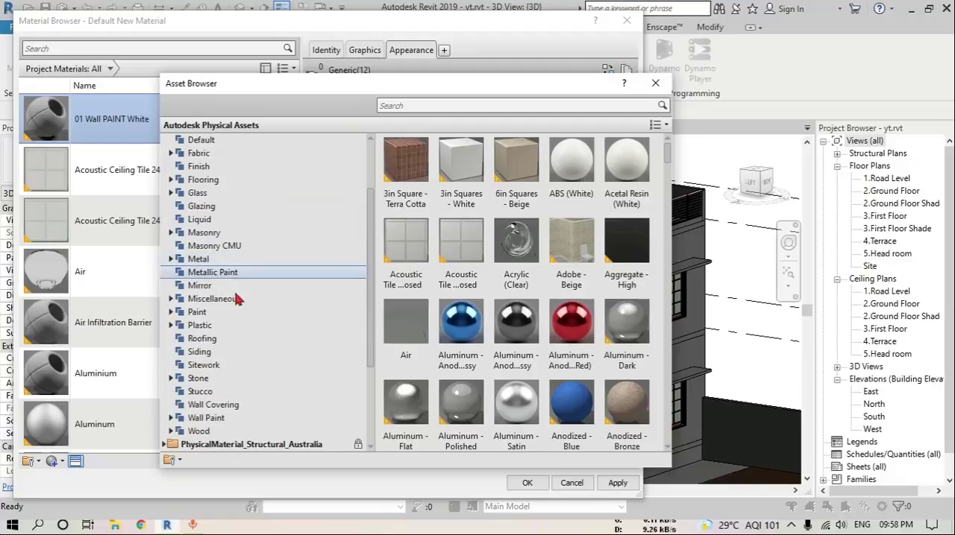
pyautogui.click(171, 419)
pyautogui.scroll(-3, 231, 382)
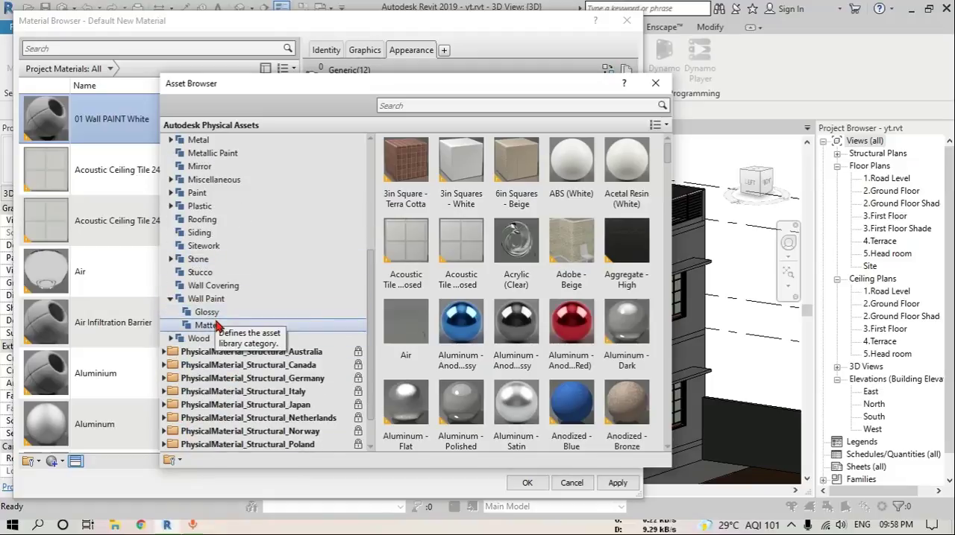
pyautogui.click(207, 312)
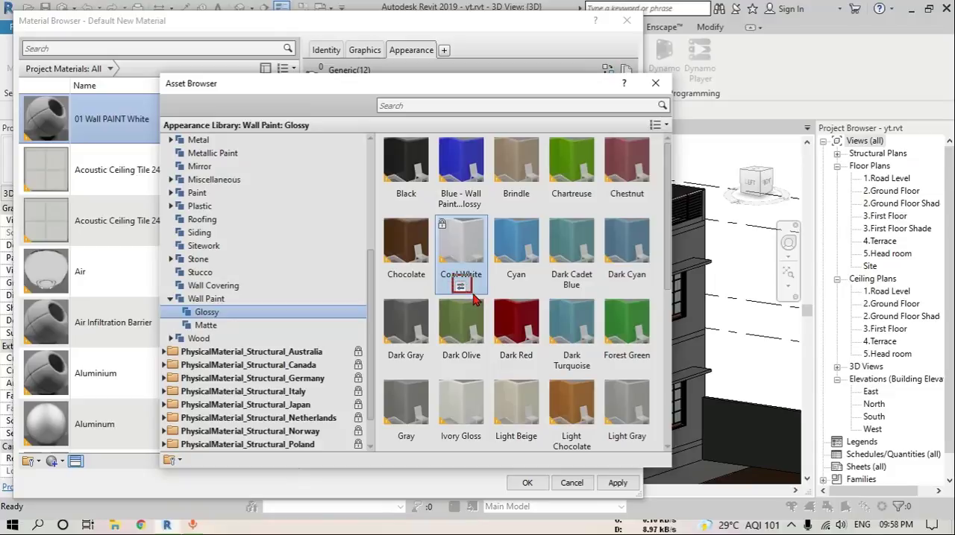
pyautogui.click(460, 287)
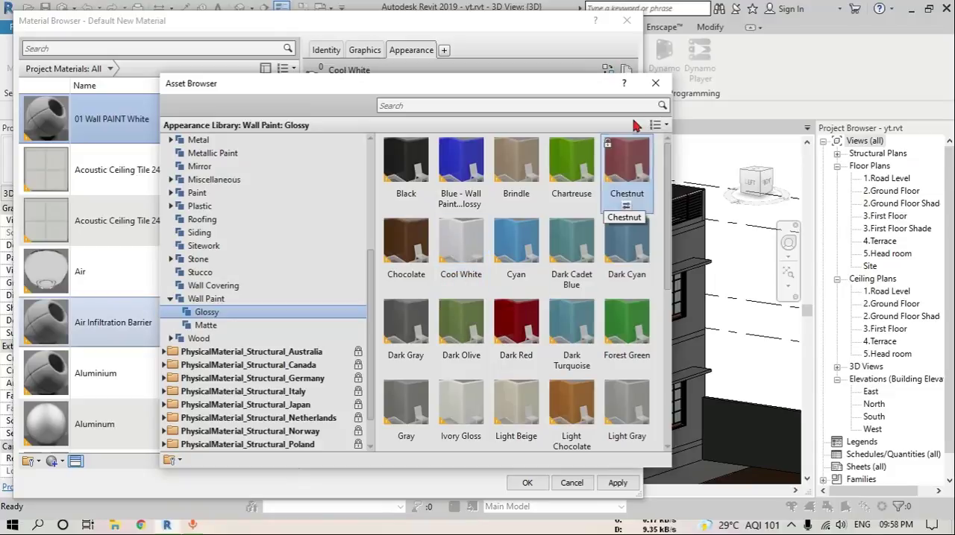
pyautogui.click(654, 86)
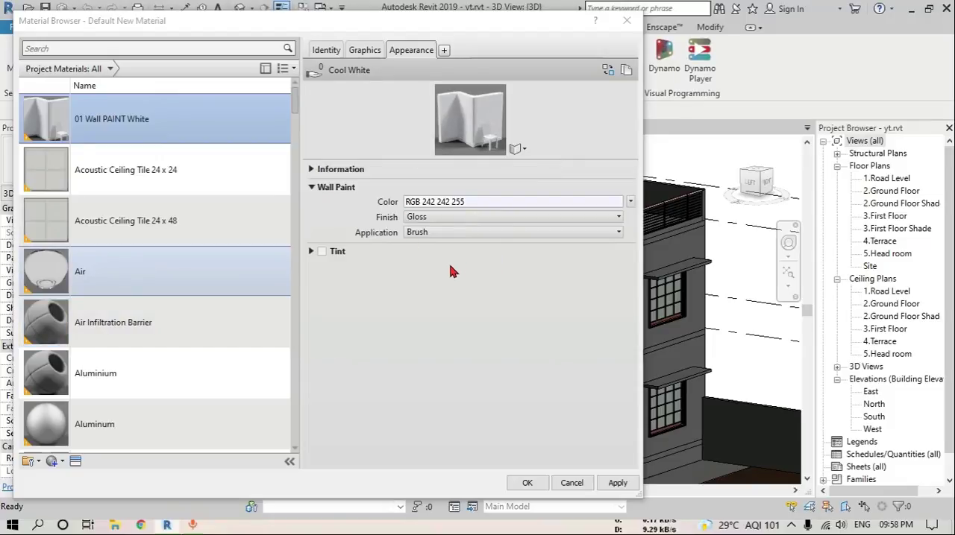
pyautogui.click(529, 485)
pyautogui.scroll(-3, 462, 356)
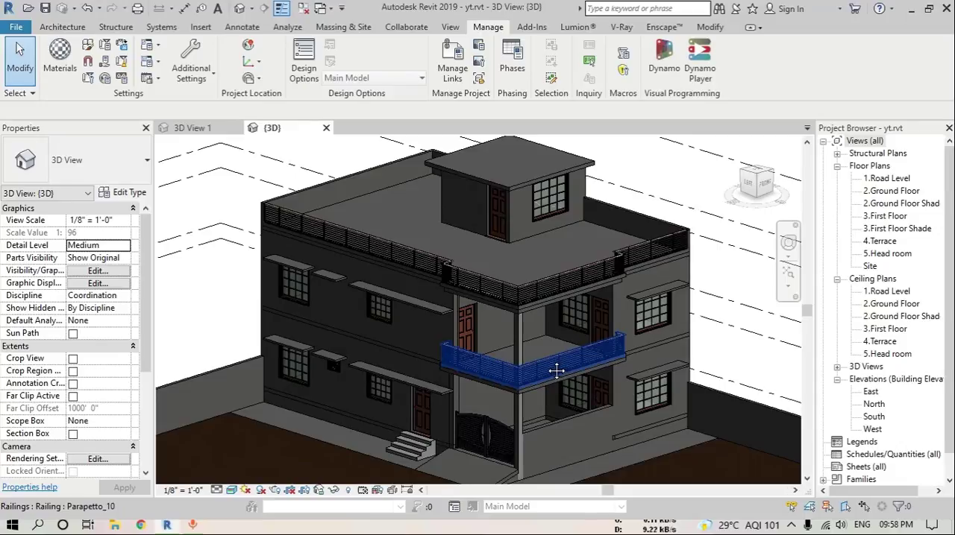
pyautogui.scroll(4, 510, 269)
pyautogui.scroll(-4, 510, 268)
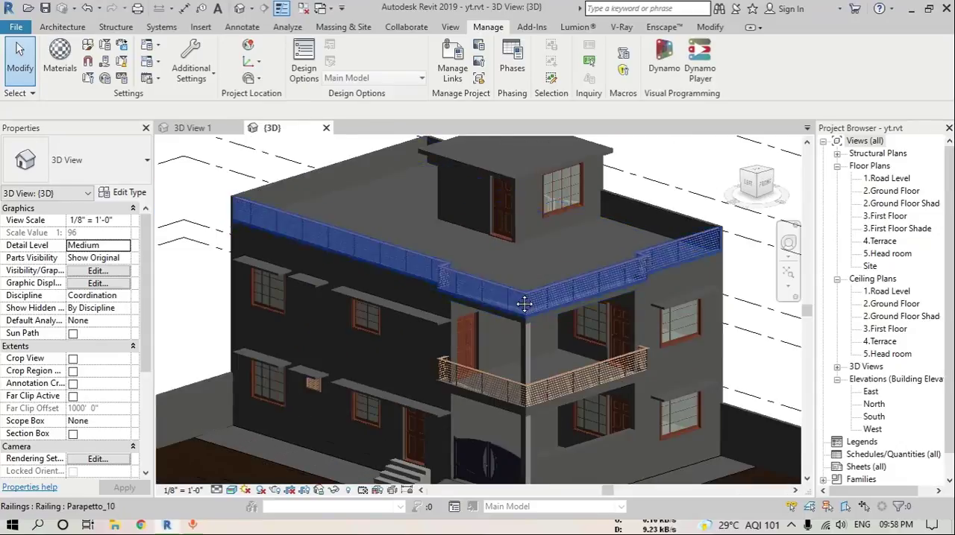
# Set the structure layer material of the Generic - 9" wall type to 01 Wall PAINT White, starting from the first-floor side wall
pyautogui.click(398, 345)
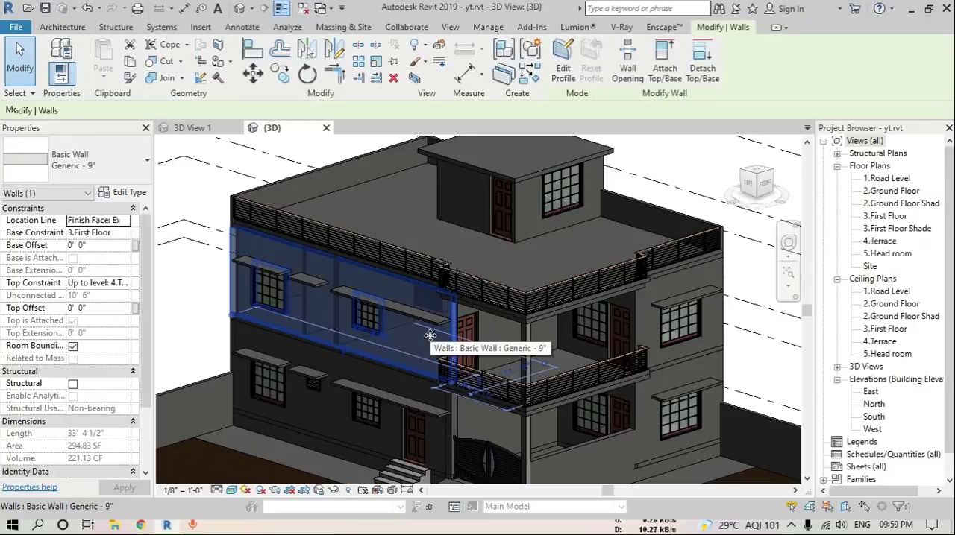
pyautogui.click(120, 196)
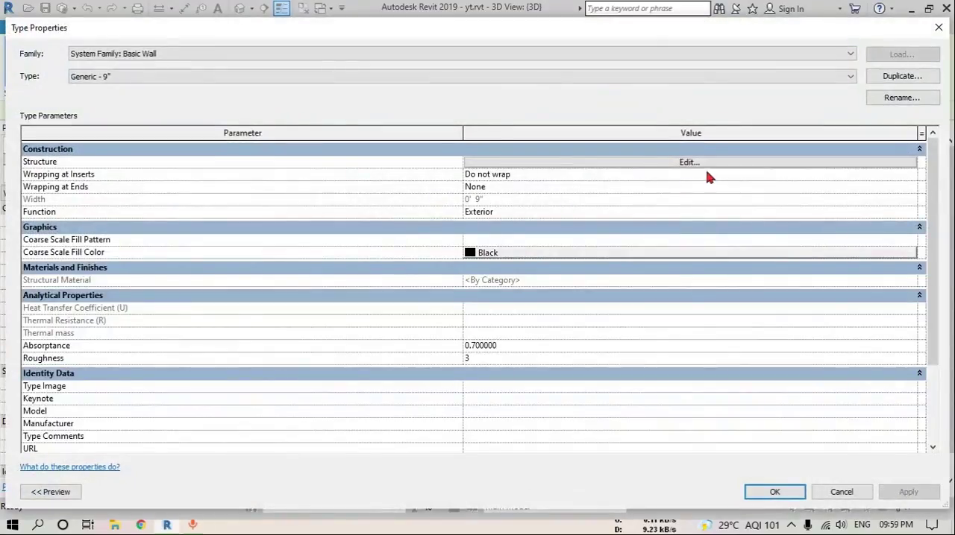
pyautogui.click(687, 164)
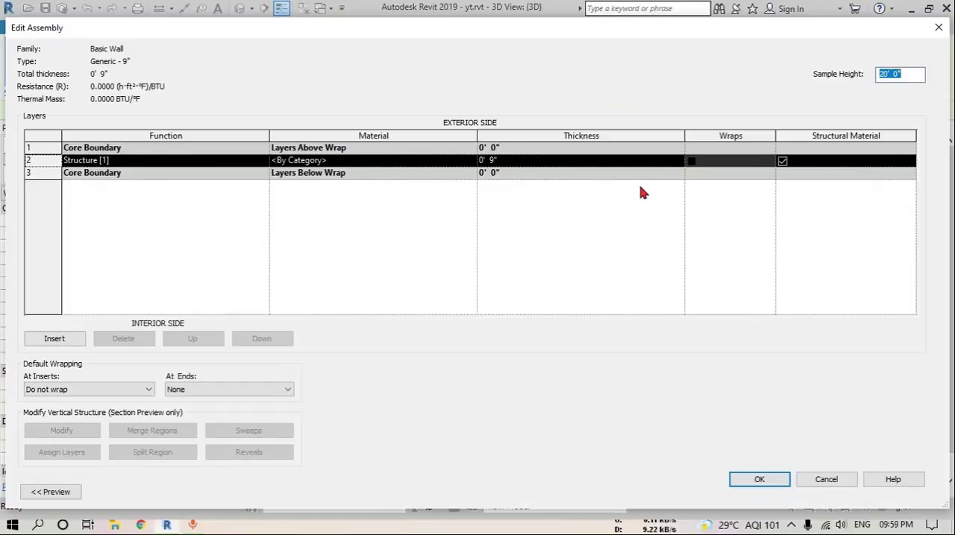
pyautogui.click(467, 169)
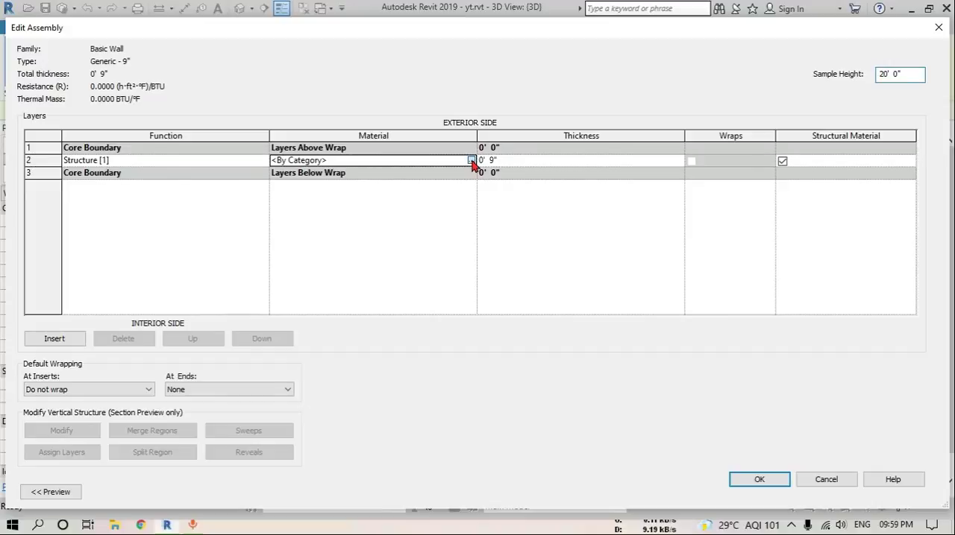
pyautogui.click(468, 164)
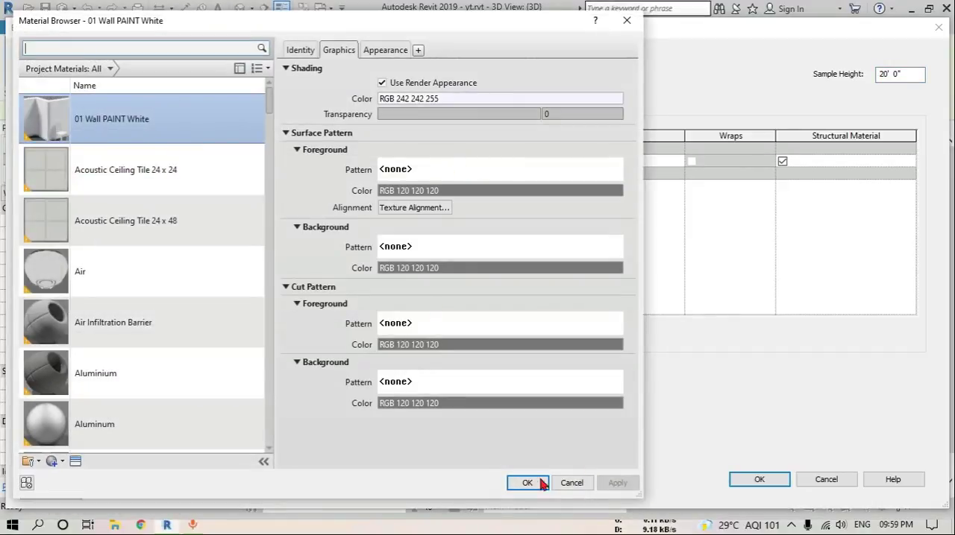
pyautogui.click(541, 481)
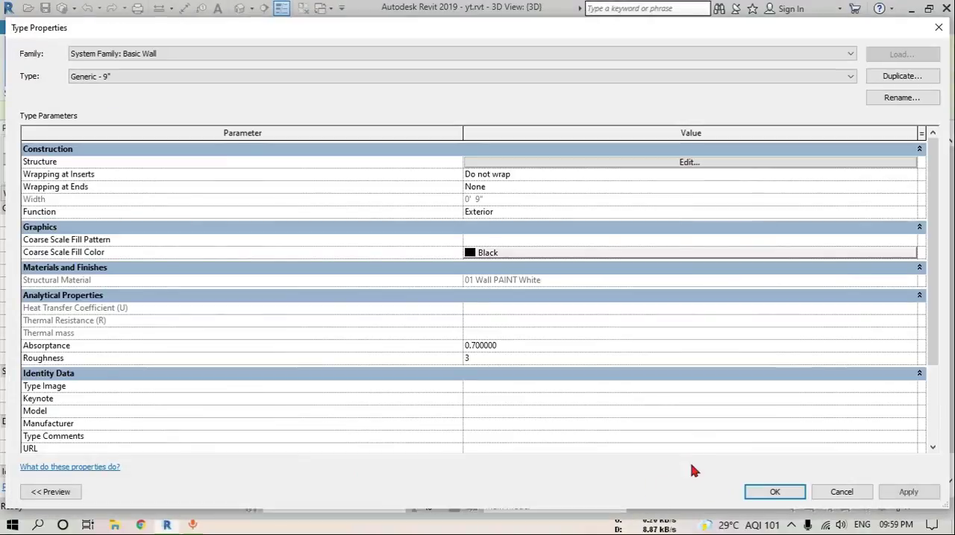
pyautogui.click(774, 494)
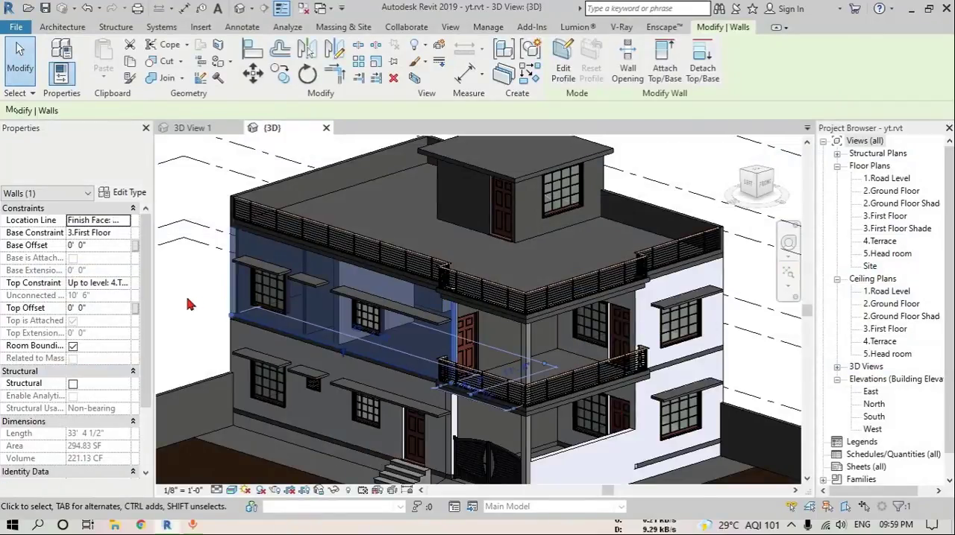
pyautogui.click(190, 293)
# Set the structure layer material of the balcony wall's Generic - 5" type to 01 Wall PAINT White and deselect the wall
pyautogui.keyDown('shift'); pyautogui.moveTo(189, 294); pyautogui.dragTo(605, 401, button='middle'); pyautogui.keyUp('shift')
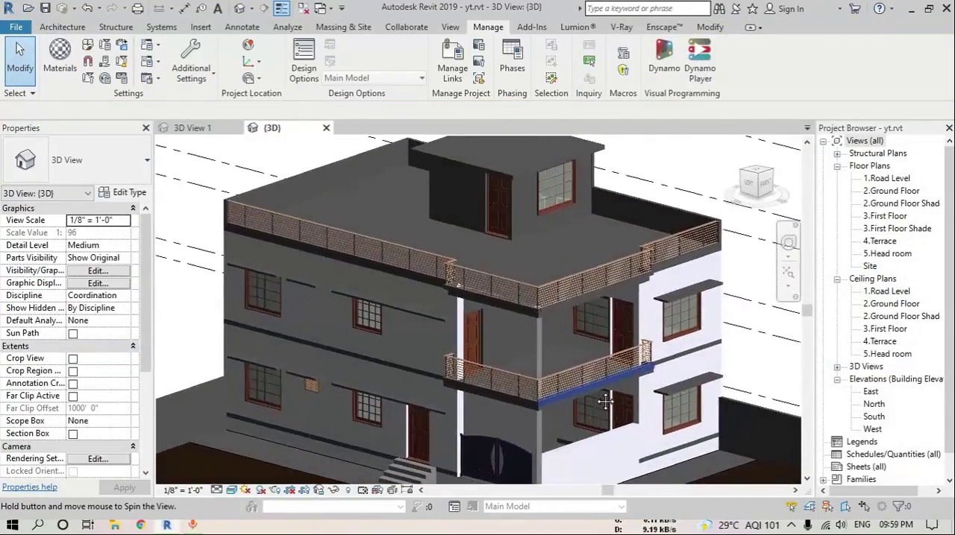
pyautogui.scroll(2, 505, 350)
pyautogui.click(513, 309)
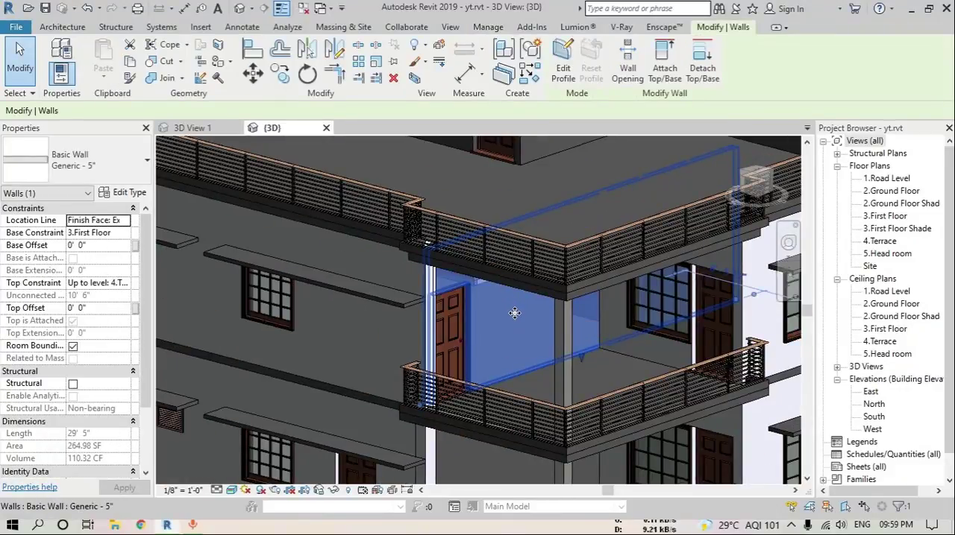
pyautogui.keyDown('shift'); pyautogui.moveTo(534, 343); pyautogui.dragTo(539, 318, button='middle'); pyautogui.keyUp('shift')
pyautogui.click(123, 192)
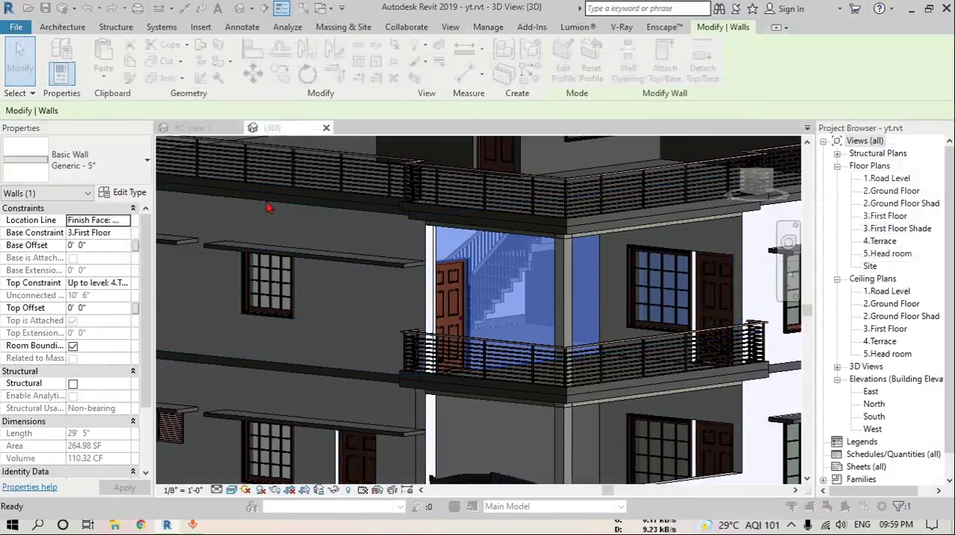
pyautogui.click(687, 159)
pyautogui.click(472, 166)
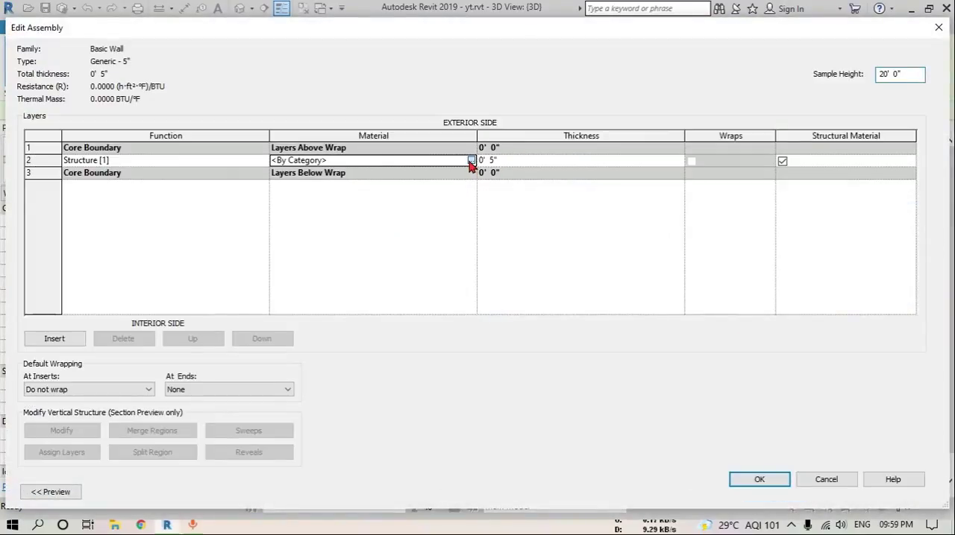
pyautogui.click(470, 161)
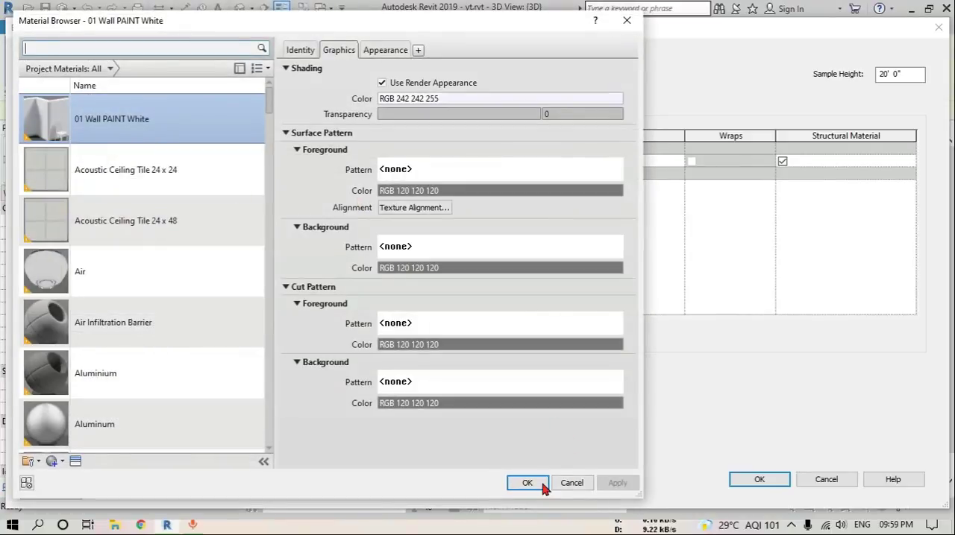
pyautogui.click(541, 485)
pyautogui.click(759, 481)
pyautogui.click(770, 489)
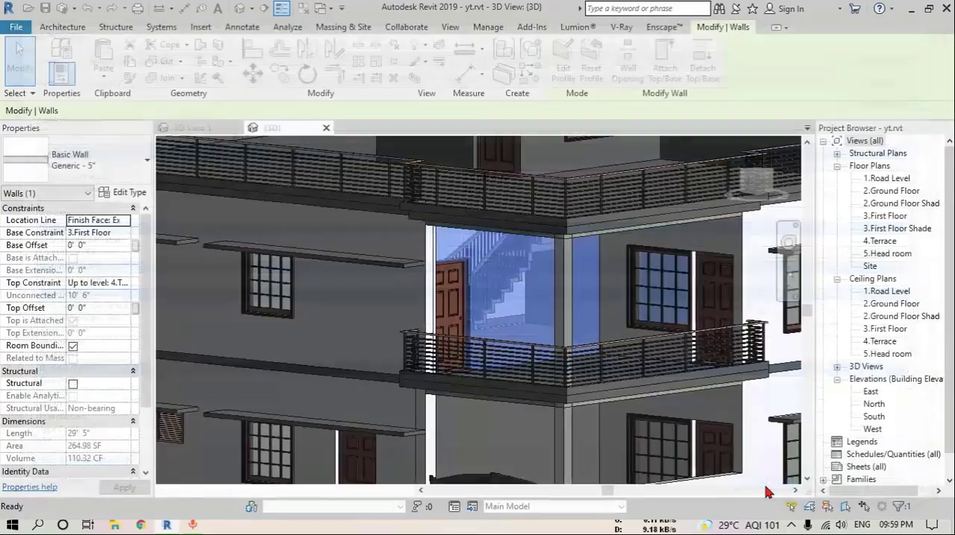
pyautogui.press('Escape')
# Use the Paint tool to apply Brick, Common to the exterior face of the first-floor side wall
pyautogui.scroll(-3, 447, 317)
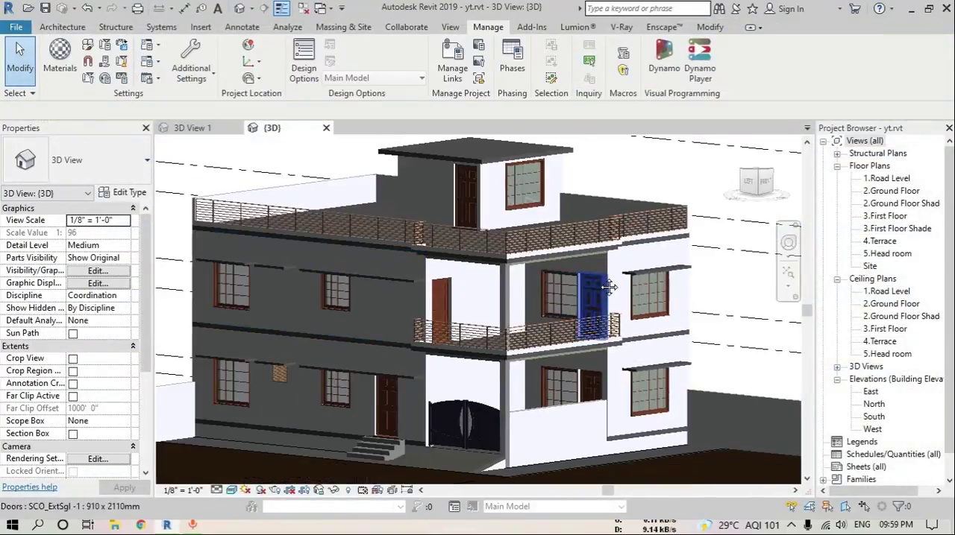
pyautogui.keyDown('shift'); pyautogui.moveTo(608, 287); pyautogui.dragTo(599, 326, button='middle'); pyautogui.keyUp('shift')
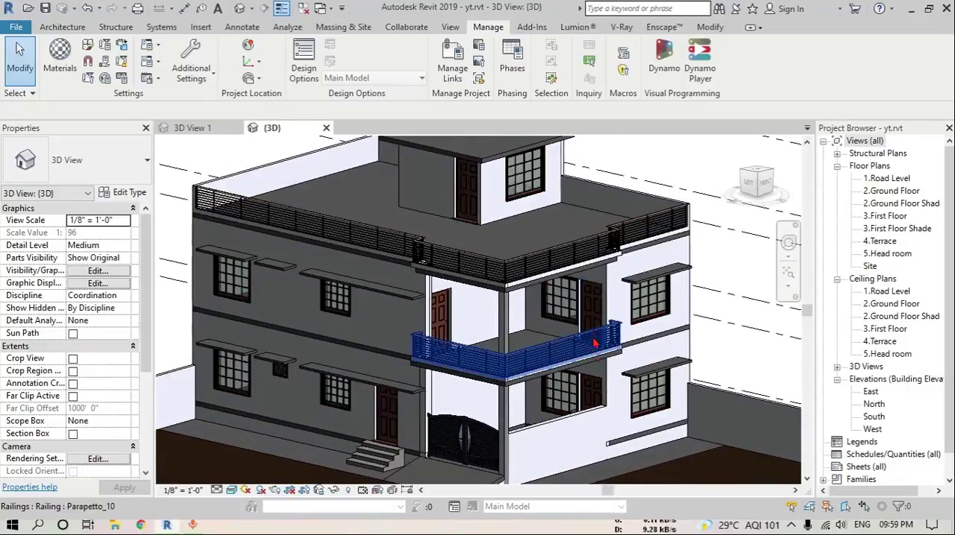
pyautogui.moveTo(599, 359); pyautogui.dragTo(603, 321, button='middle')
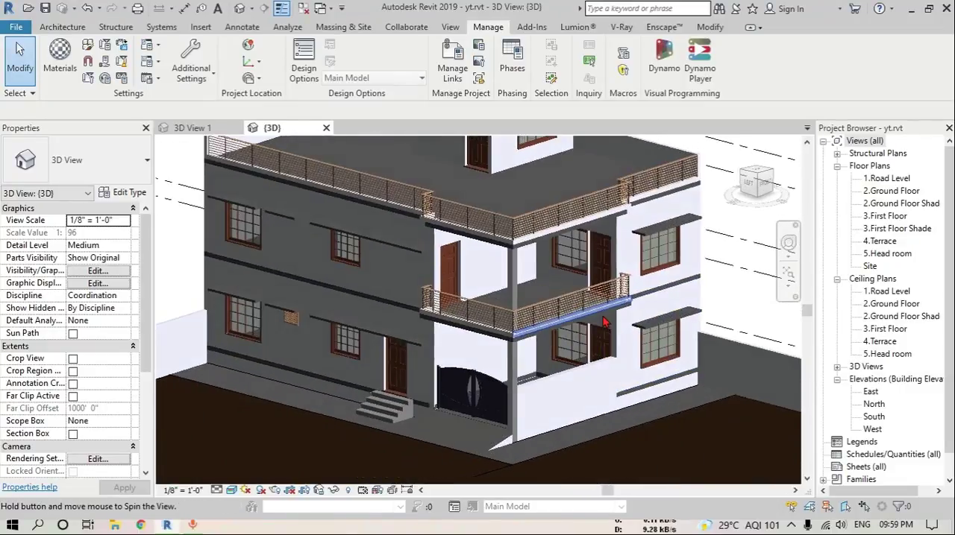
pyautogui.press('p')
pyautogui.press('t')
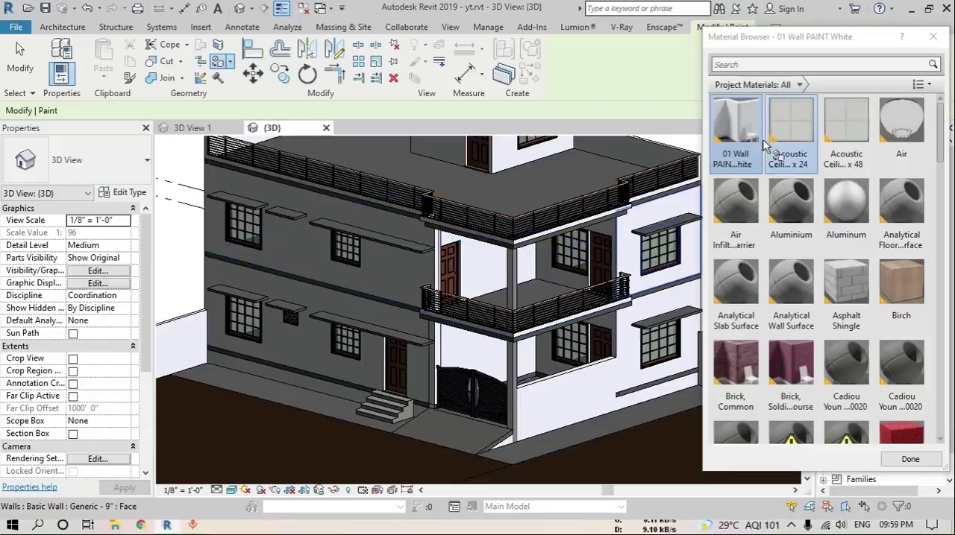
pyautogui.click(735, 365)
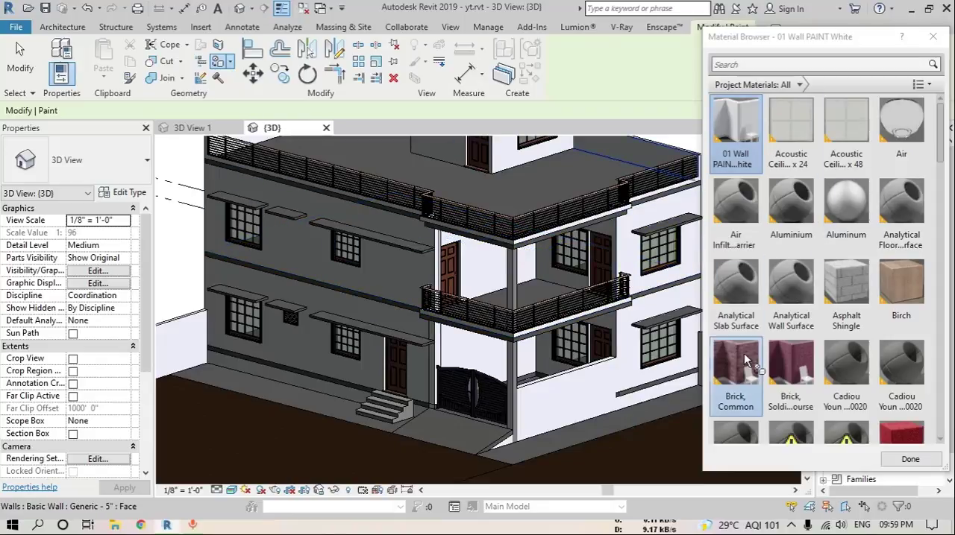
pyautogui.click(395, 261)
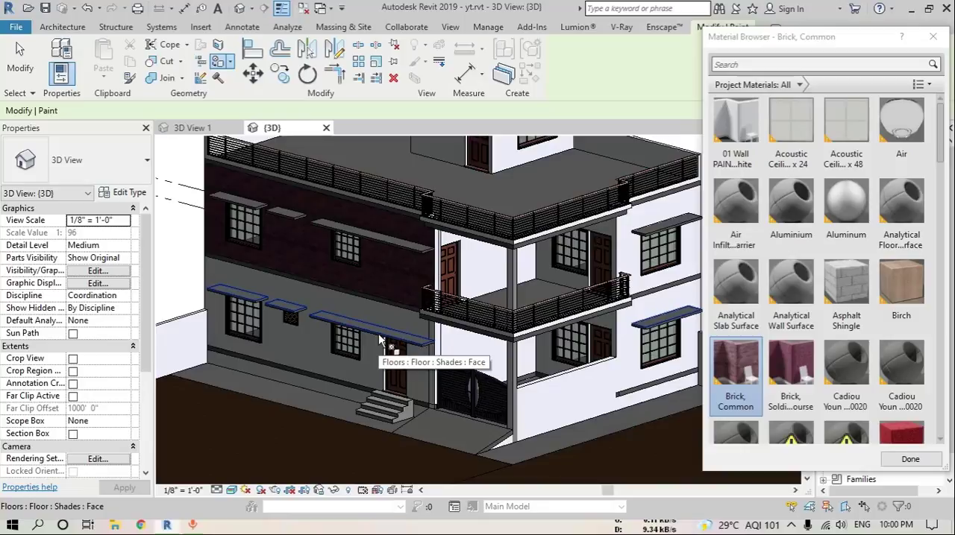
# Repaint the brick-painted side wall face with 01 Wall PAINT White and finish painting
pyautogui.click(736, 131)
pyautogui.click(394, 276)
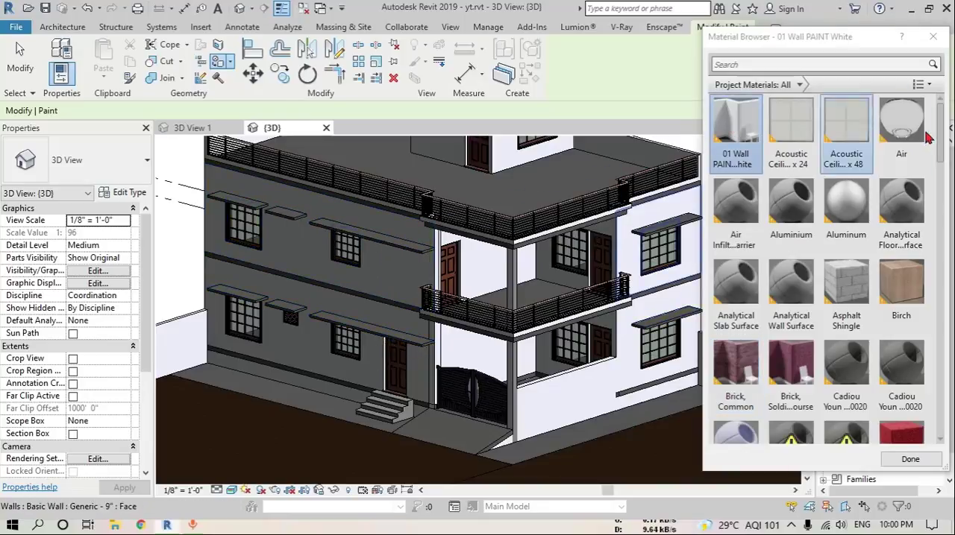
pyautogui.click(932, 36)
# Set the structure layer material of the terrace slab's Generic - 6" floor type to 01 Wall PAINT White
pyautogui.scroll(2, 532, 203)
pyautogui.click(500, 192)
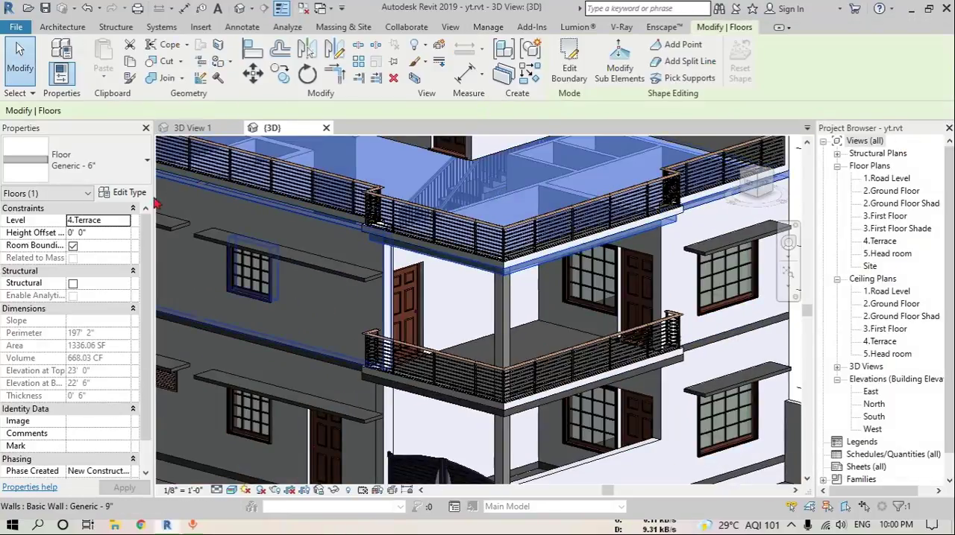
pyautogui.click(127, 191)
pyautogui.click(650, 161)
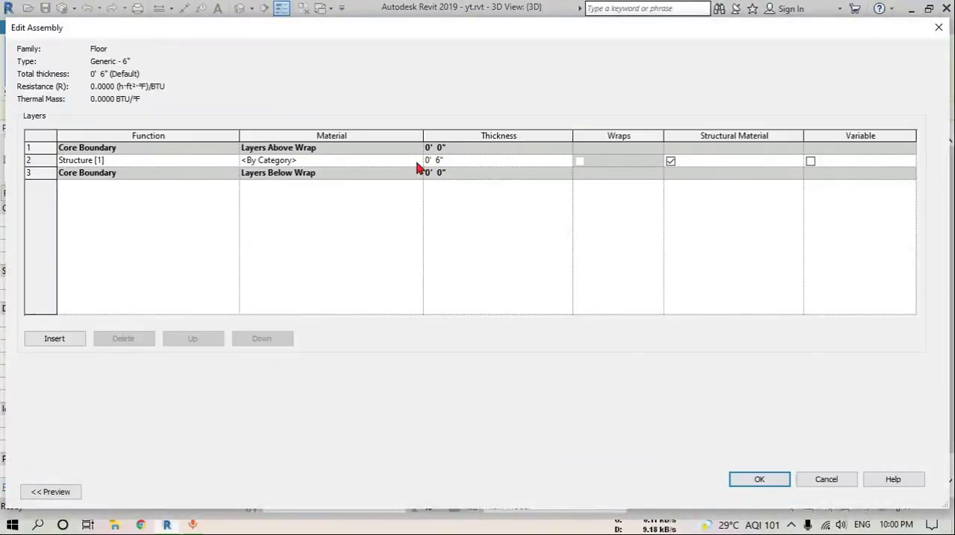
pyautogui.click(416, 162)
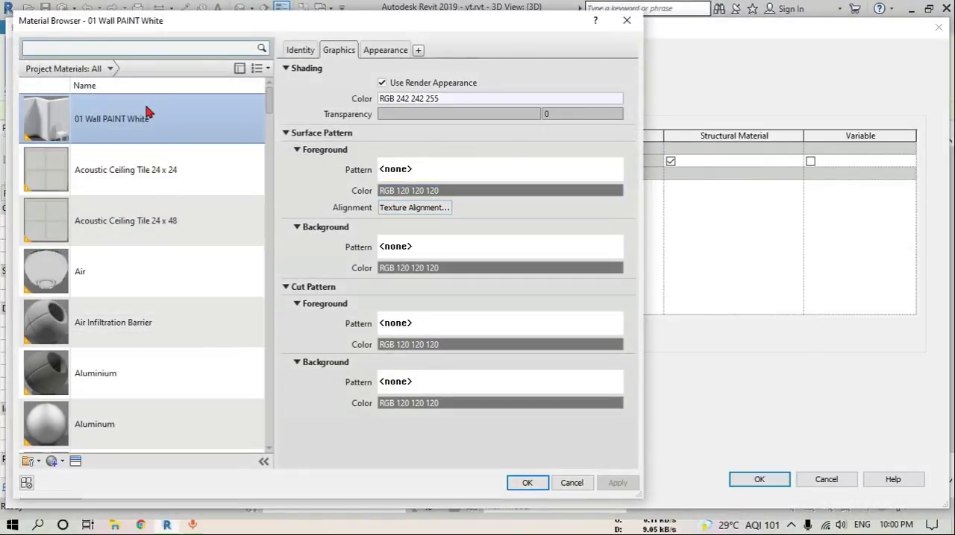
pyautogui.click(527, 483)
pyautogui.click(759, 481)
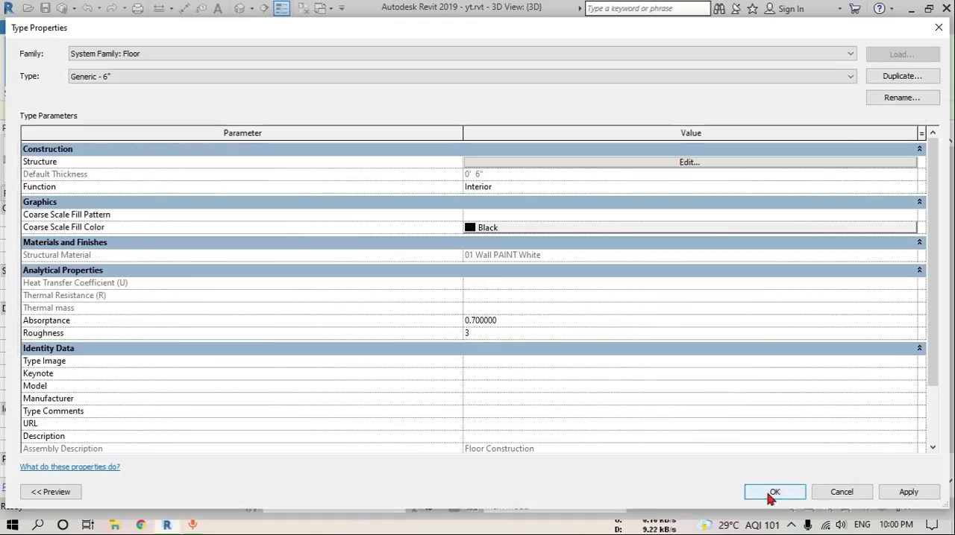
pyautogui.click(774, 493)
# Deselect the terrace slab and examine the material on the terrace, balcony and ground-floor porch slabs
pyautogui.keyDown('shift'); pyautogui.moveTo(291, 314); pyautogui.dragTo(299, 254, button='middle'); pyautogui.keyUp('shift')
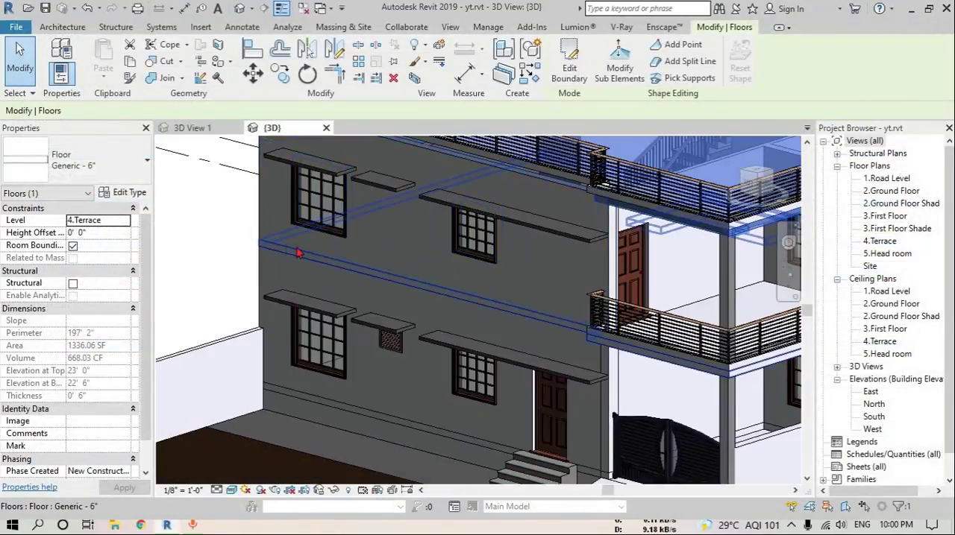
pyautogui.keyDown('shift'); pyautogui.moveTo(450, 291); pyautogui.dragTo(503, 299, button='middle'); pyautogui.keyUp('shift')
pyautogui.click(471, 249)
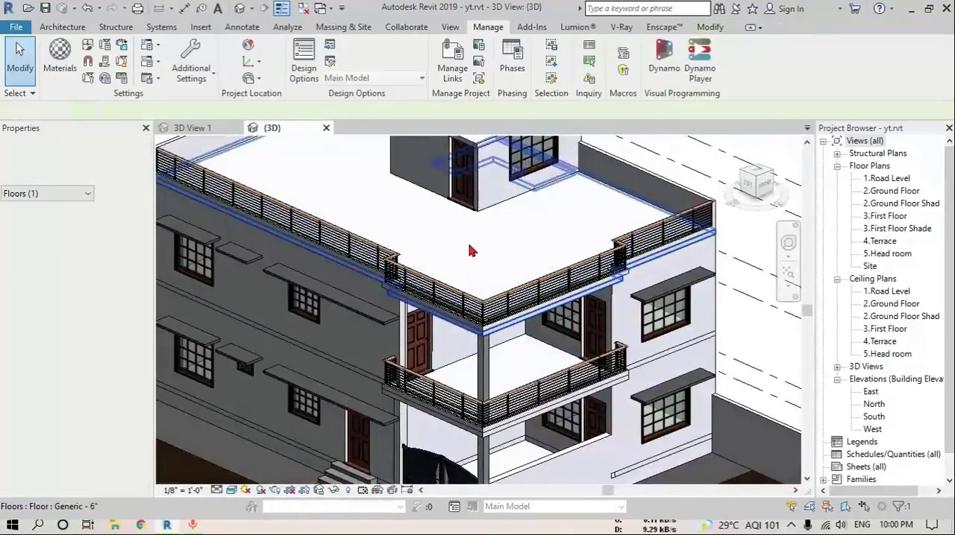
pyautogui.scroll(2, 498, 261)
pyautogui.moveTo(503, 406); pyautogui.dragTo(514, 317, button='middle')
pyautogui.moveTo(515, 433); pyautogui.dragTo(529, 353, button='middle')
pyautogui.scroll(4, 528, 354)
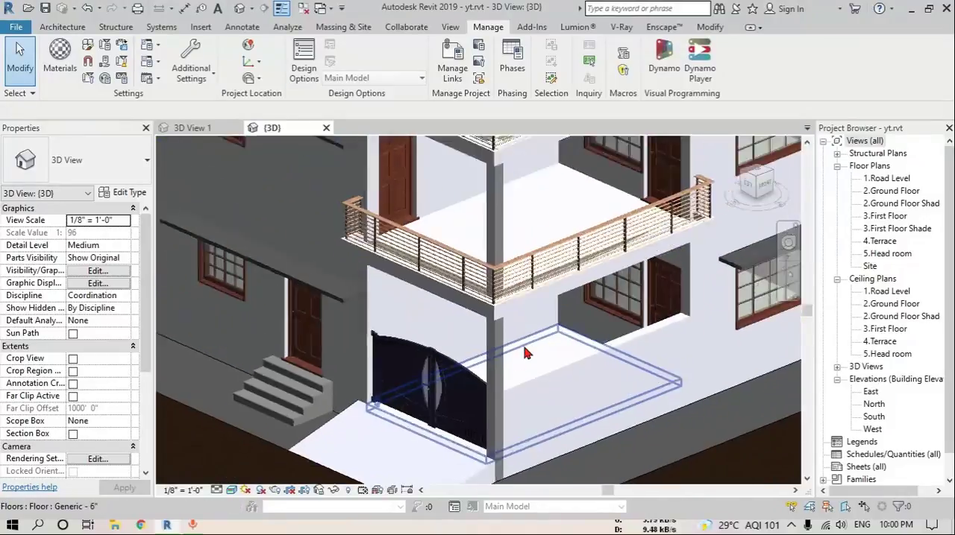
pyautogui.scroll(-4, 527, 352)
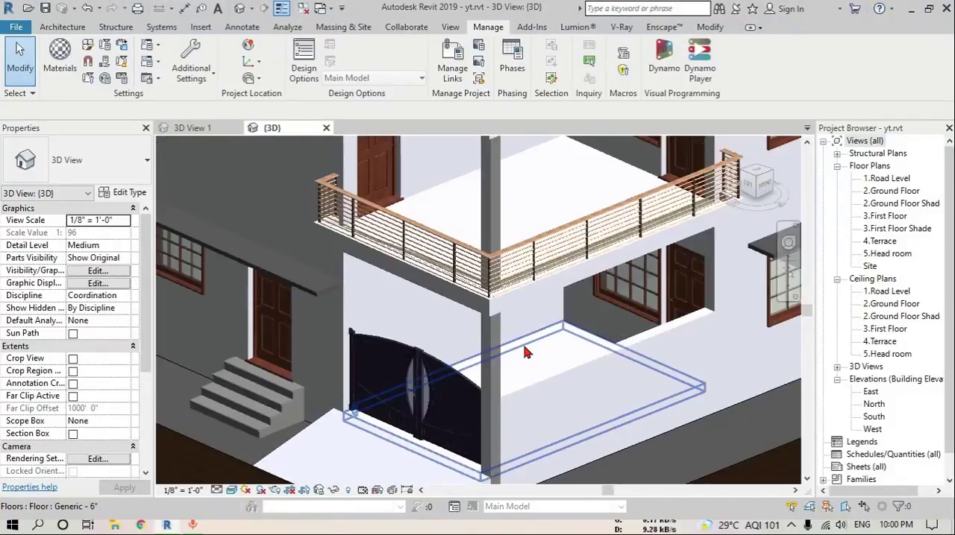
pyautogui.moveTo(519, 343); pyautogui.dragTo(560, 364, button='middle')
pyautogui.scroll(-3, 466, 323)
pyautogui.moveTo(556, 303); pyautogui.dragTo(565, 330, button='middle')
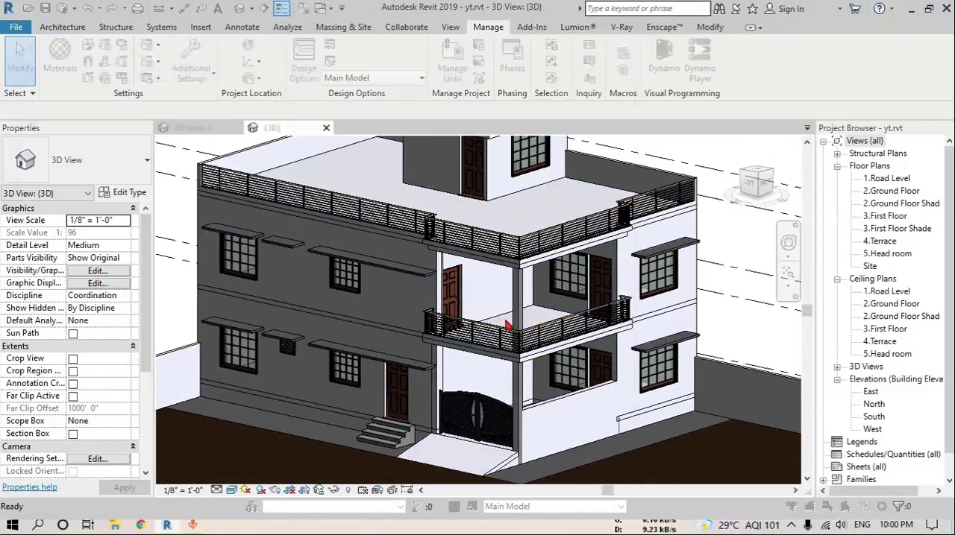
# Create a new project material and name it 02 Floor Tile
pyautogui.click(60, 60)
pyautogui.click(54, 462)
pyautogui.click(67, 476)
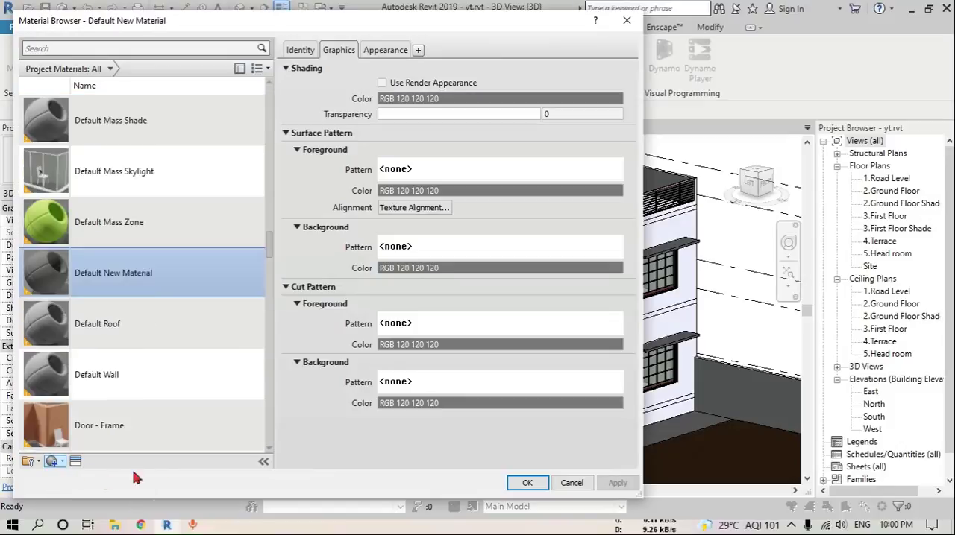
pyautogui.click(301, 50)
pyautogui.click(491, 70)
pyautogui.tripleClick(491, 70)
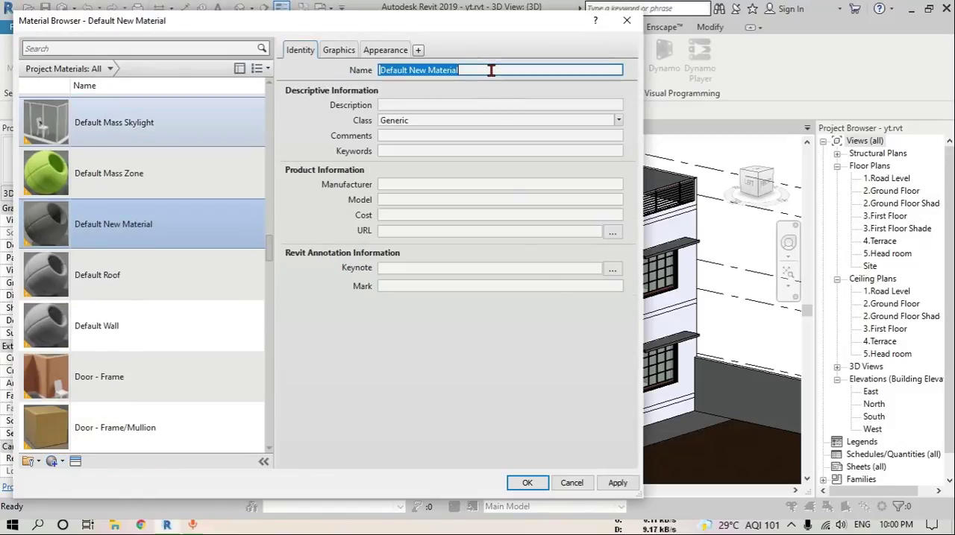
pyautogui.write('02 Floor')
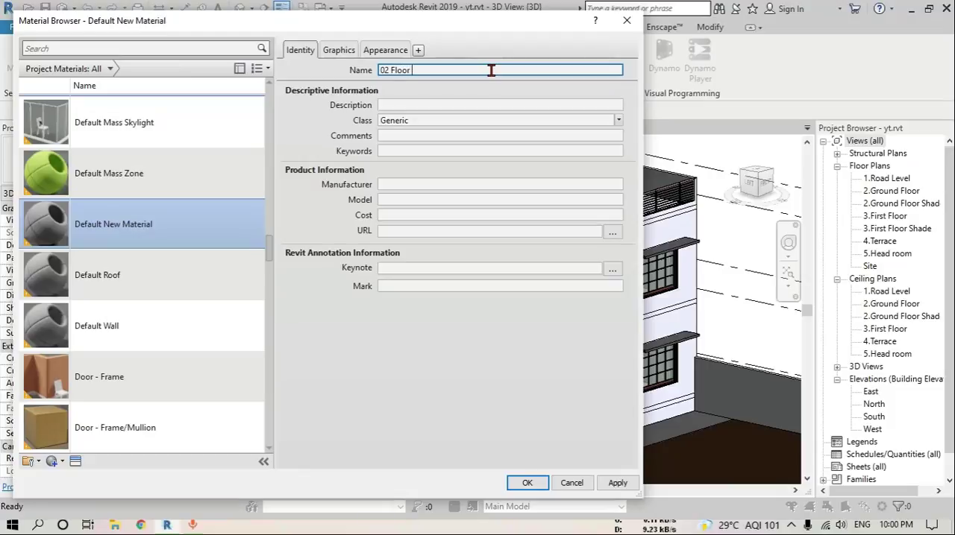
pyautogui.write(' Tile')
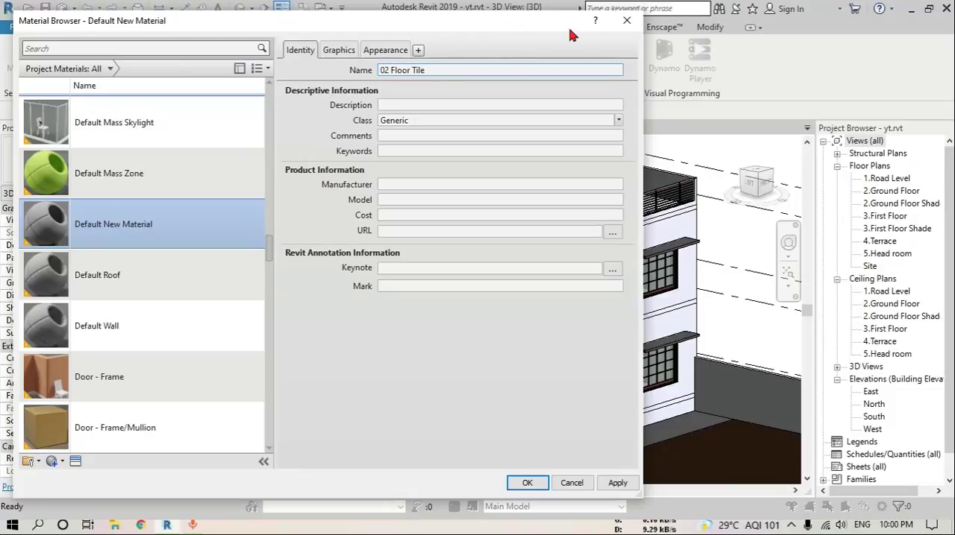
# Enable Use Render Appearance for the floor tile material's shading and show its appearance settings
pyautogui.click(339, 50)
pyautogui.click(393, 83)
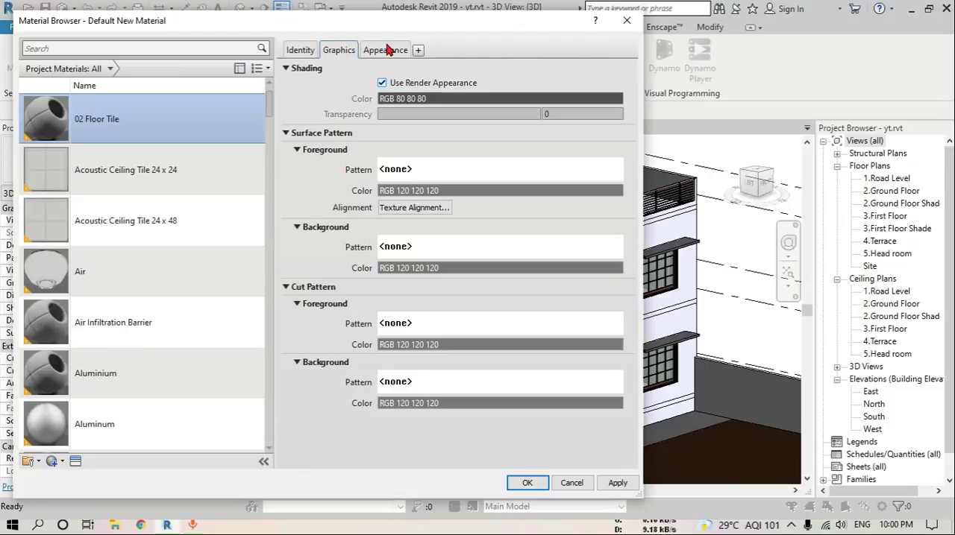
pyautogui.click(386, 50)
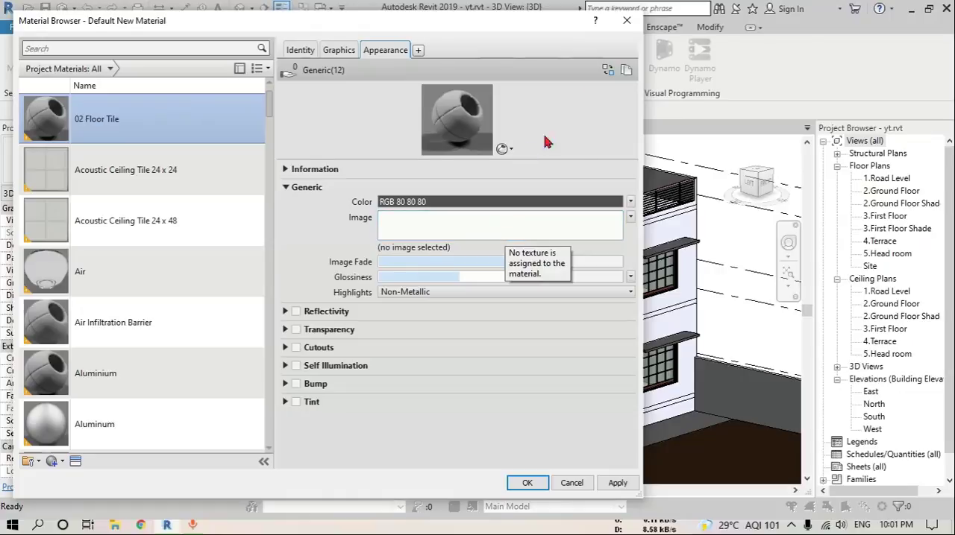
# Replace the 02 Floor Tile appearance with Slate - Gray-Brown from the Appearance Library's Flooring Stone category and apply it
pyautogui.click(608, 70)
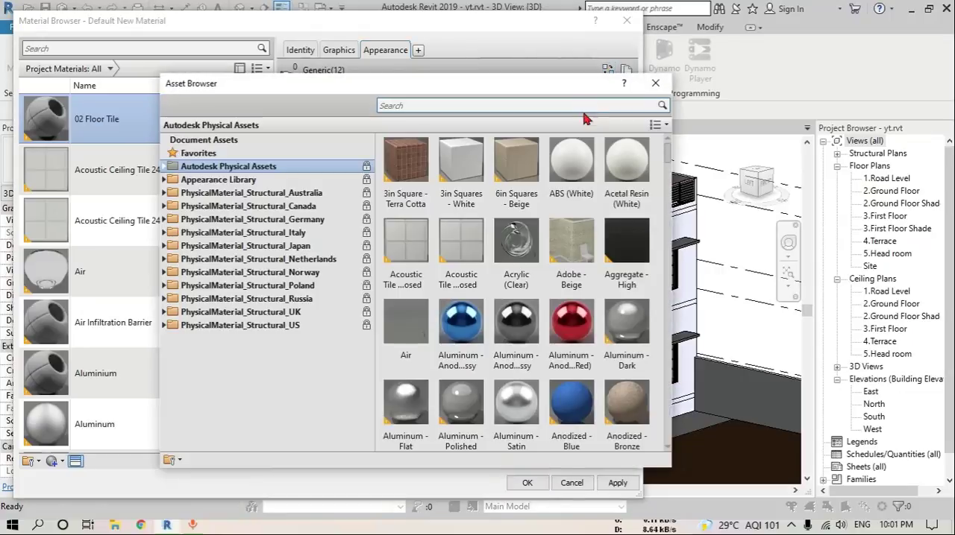
pyautogui.click(165, 181)
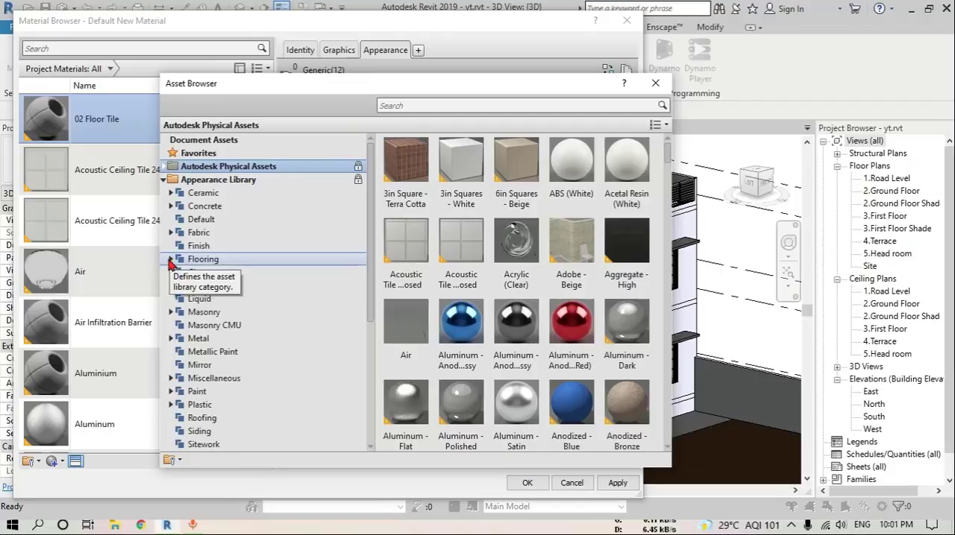
pyautogui.click(170, 260)
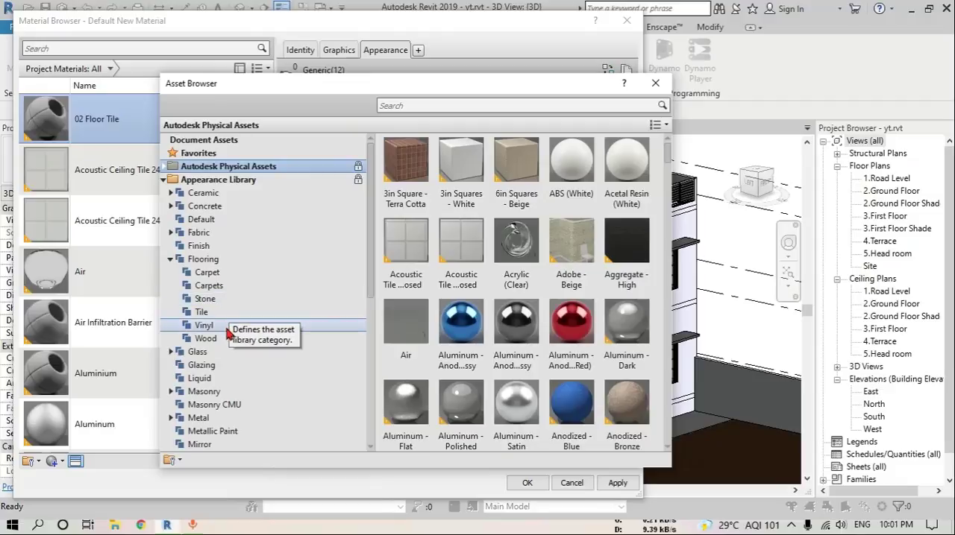
pyautogui.click(203, 311)
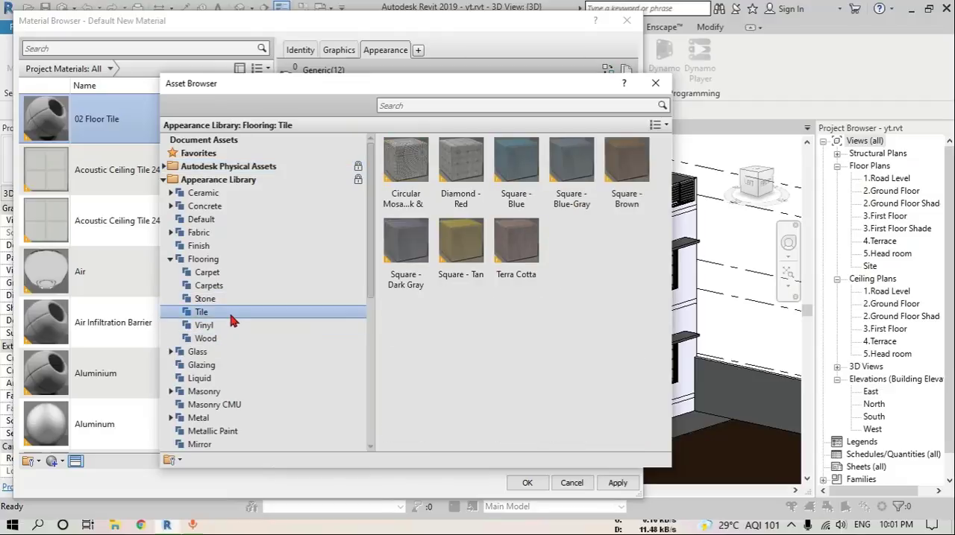
pyautogui.click(226, 302)
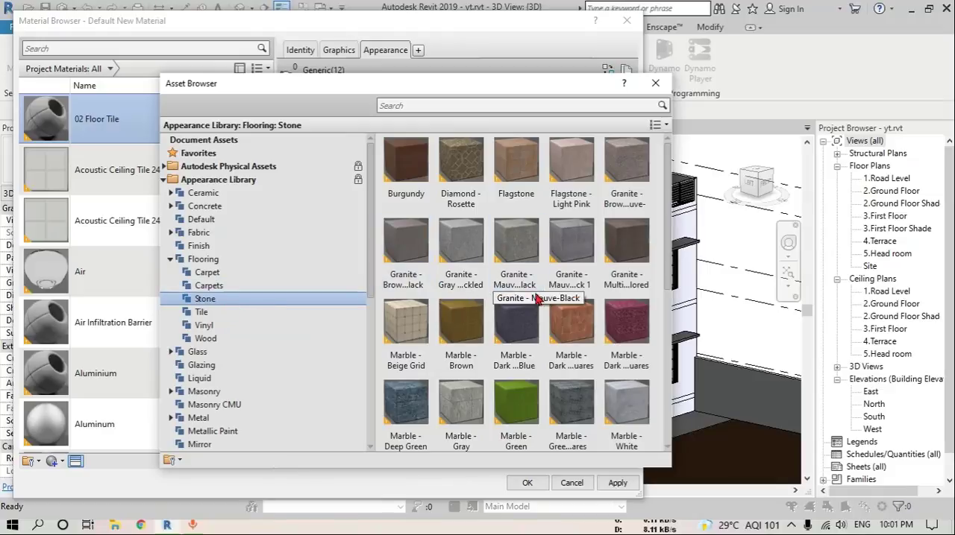
pyautogui.moveTo(669, 239); pyautogui.dragTo(669, 351)
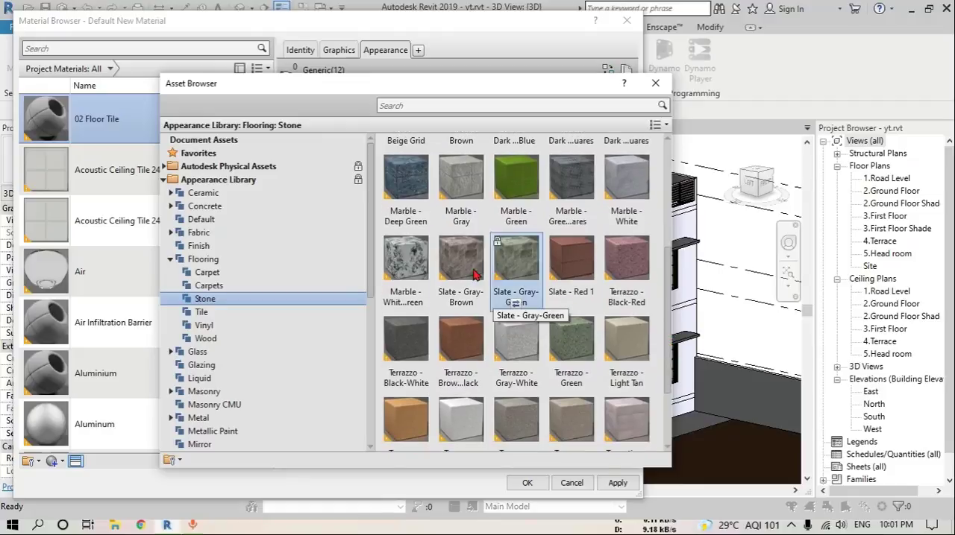
pyautogui.click(462, 309)
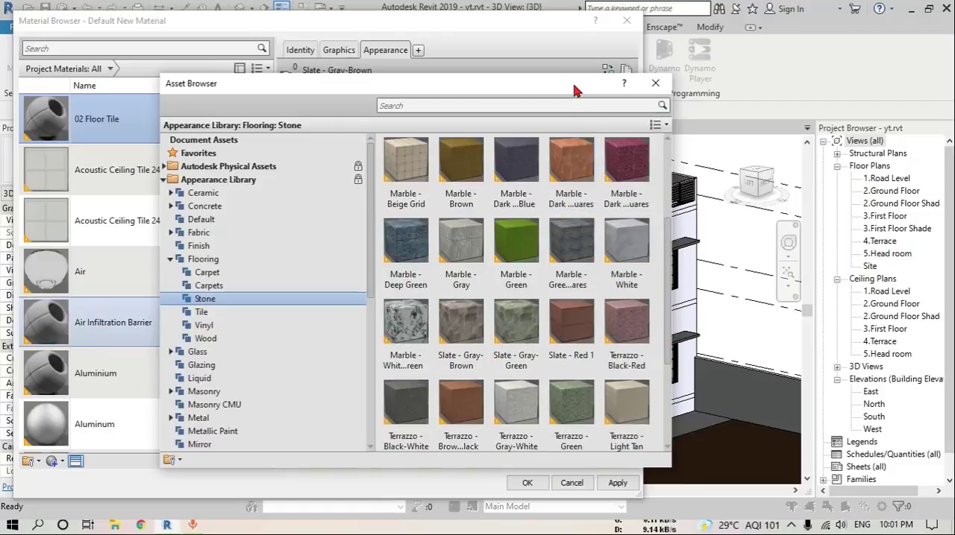
pyautogui.moveTo(574, 90); pyautogui.dragTo(565, 71)
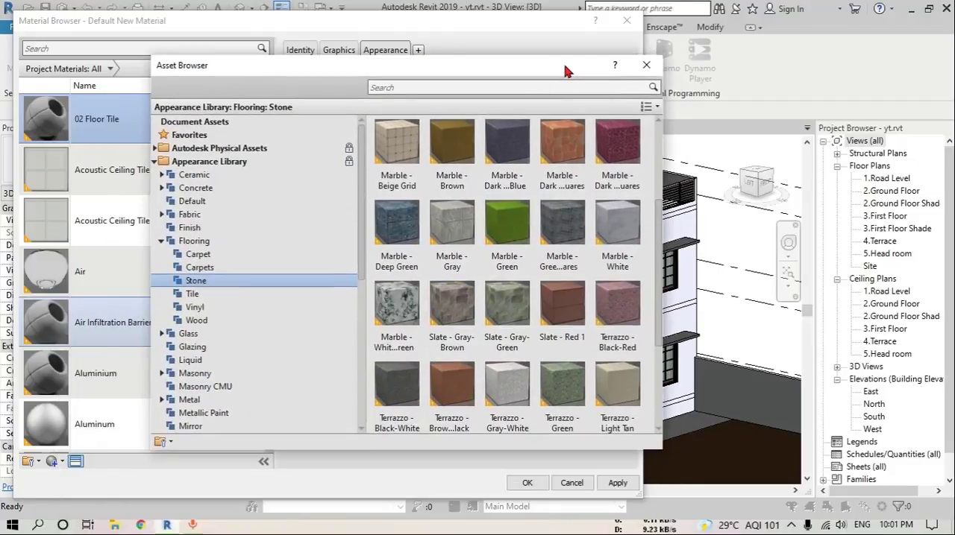
pyautogui.doubleClick(448, 311)
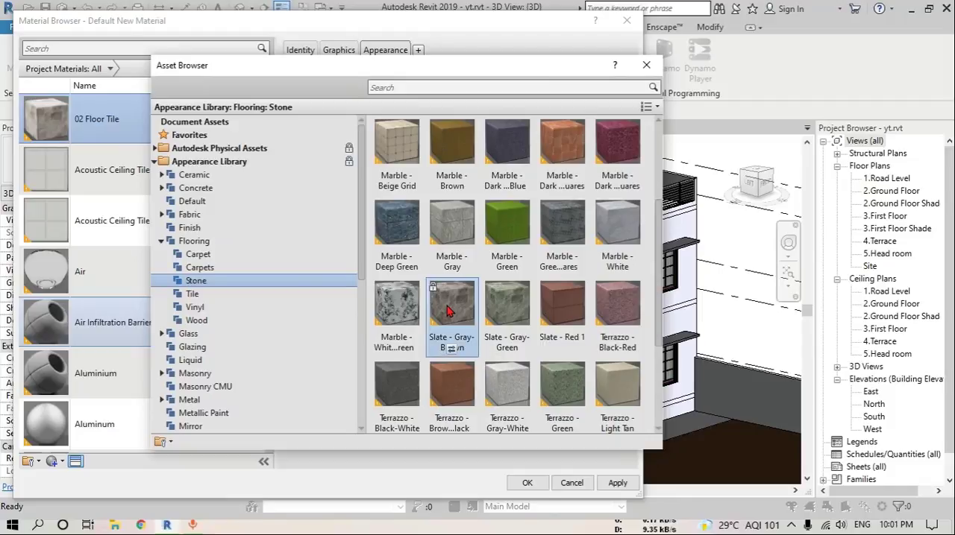
pyautogui.click(646, 65)
pyautogui.click(616, 481)
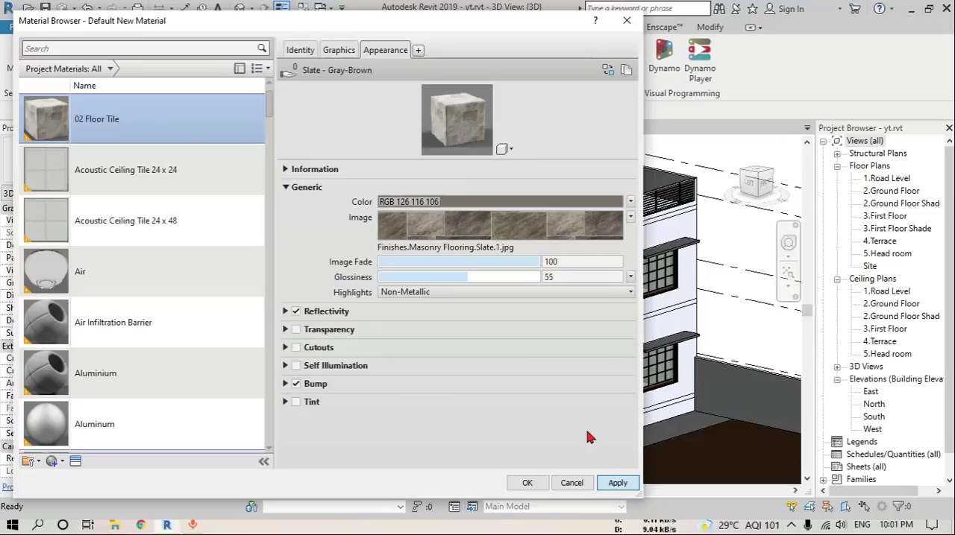
# Create another project material and name it 03 Floor Tile
pyautogui.click(61, 460)
pyautogui.click(63, 475)
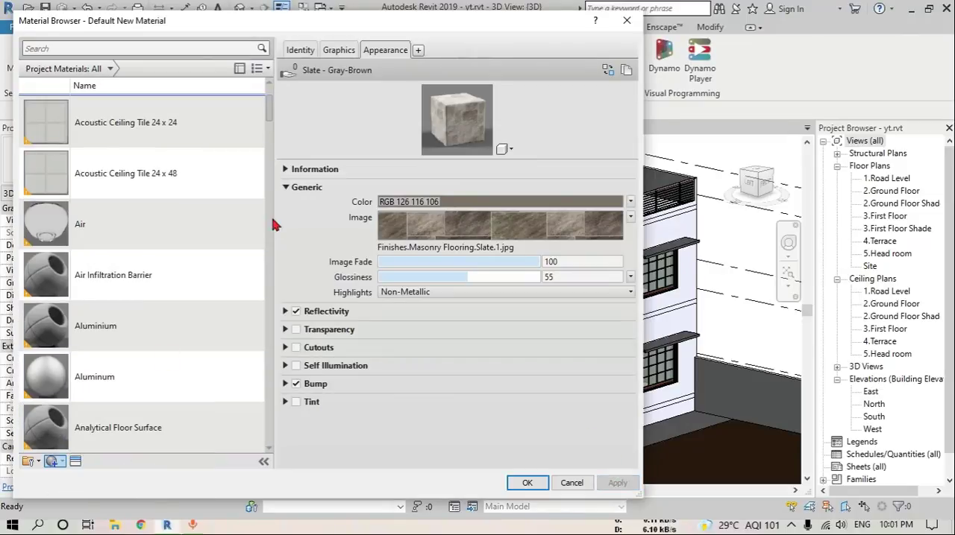
pyautogui.click(299, 50)
pyautogui.tripleClick(484, 69)
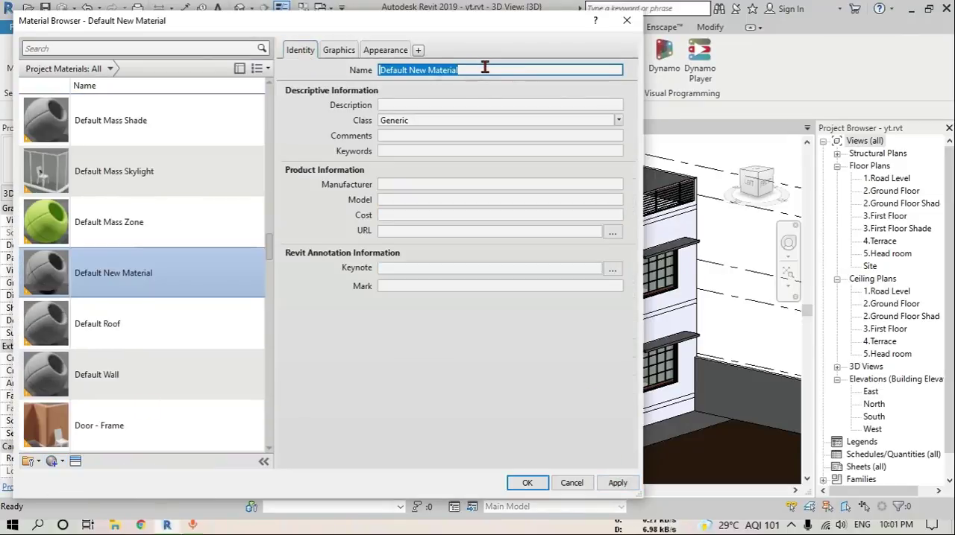
pyautogui.write('03 Floor Tile')
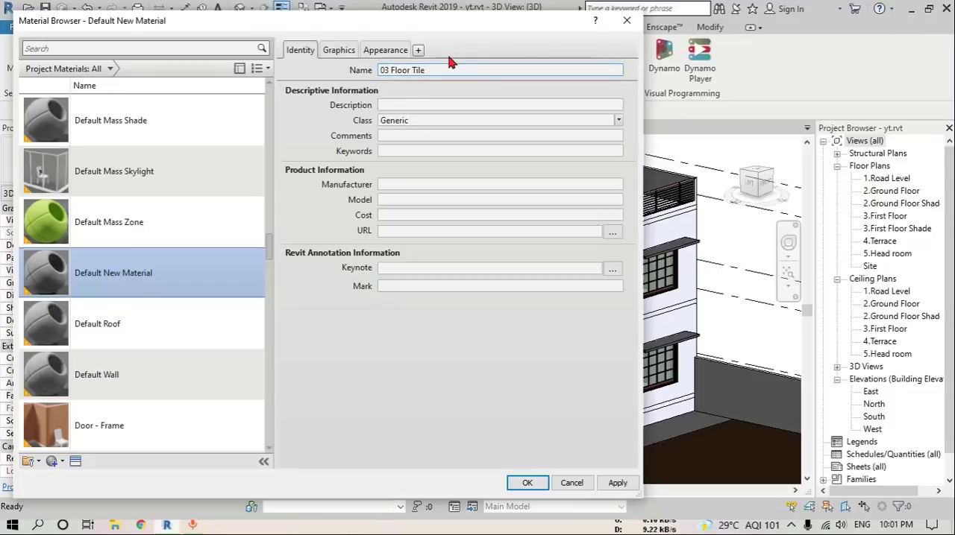
# Enable Use Render Appearance for 03 Floor Tile and replace its appearance asset with Marble - Dark Orange Squares, accepting the material changes
pyautogui.click(355, 50)
pyautogui.click(385, 50)
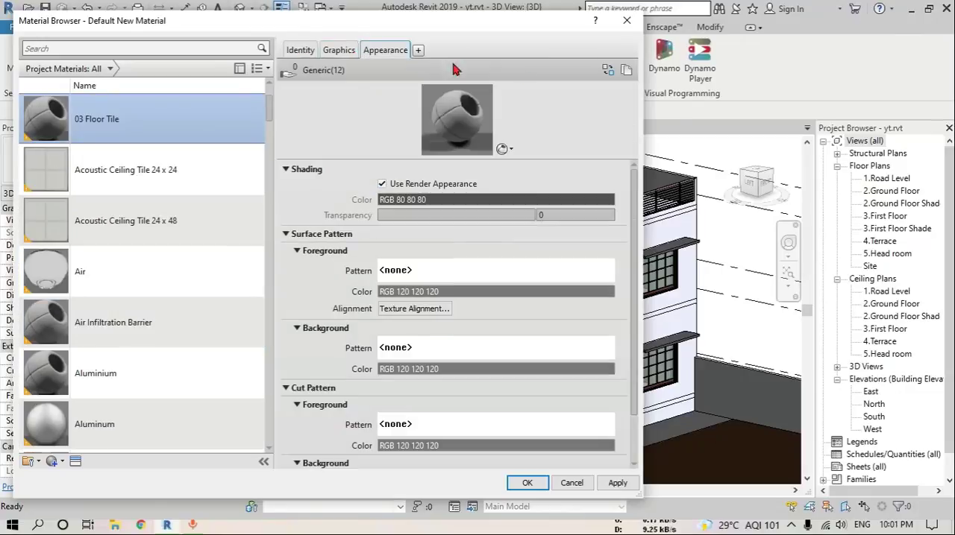
pyautogui.click(607, 72)
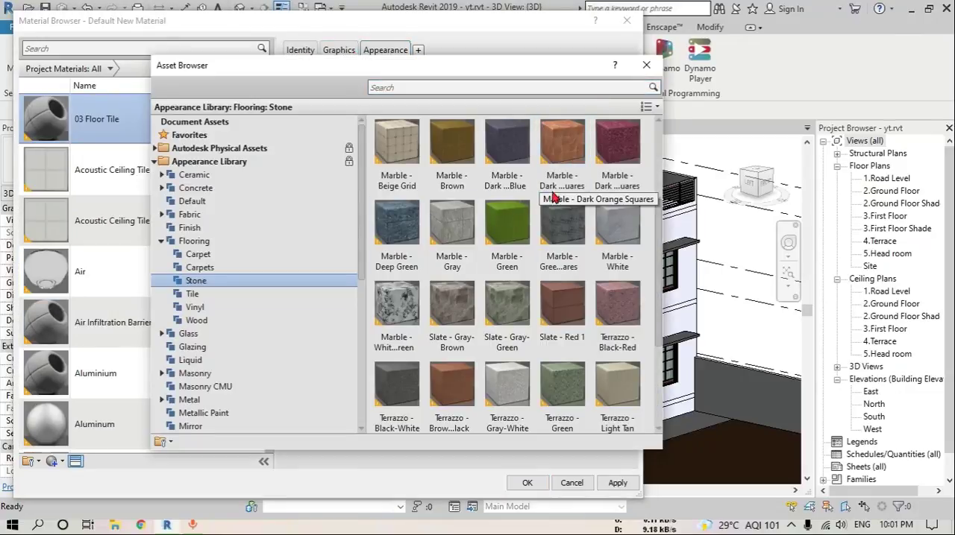
pyautogui.scroll(-3, 552, 309)
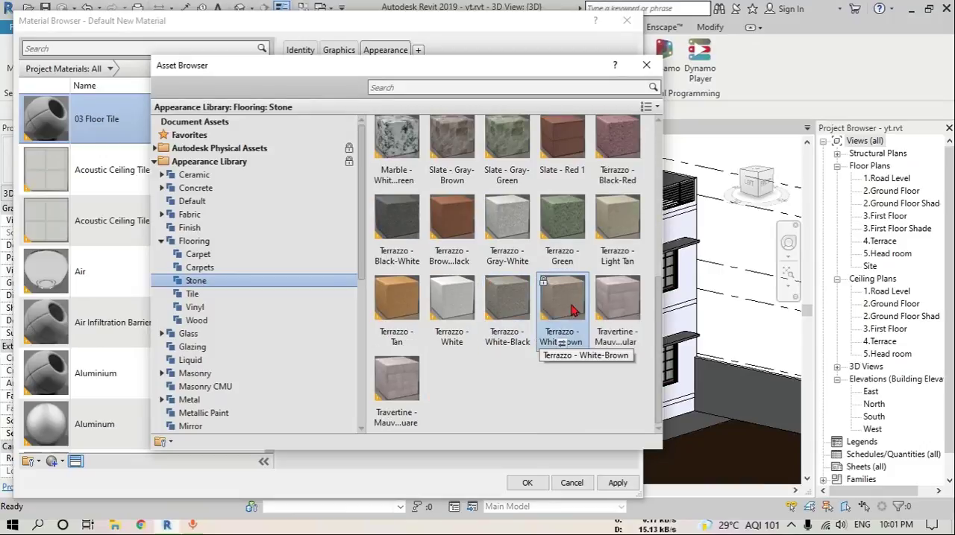
pyautogui.scroll(3, 559, 314)
pyautogui.scroll(-3, 561, 318)
pyautogui.scroll(3, 559, 319)
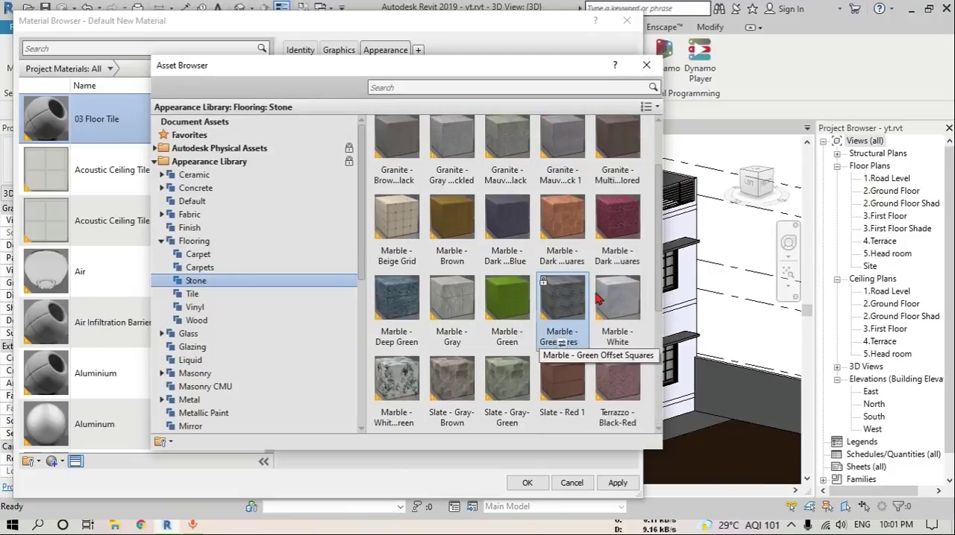
pyautogui.scroll(1, 582, 246)
pyautogui.click(646, 67)
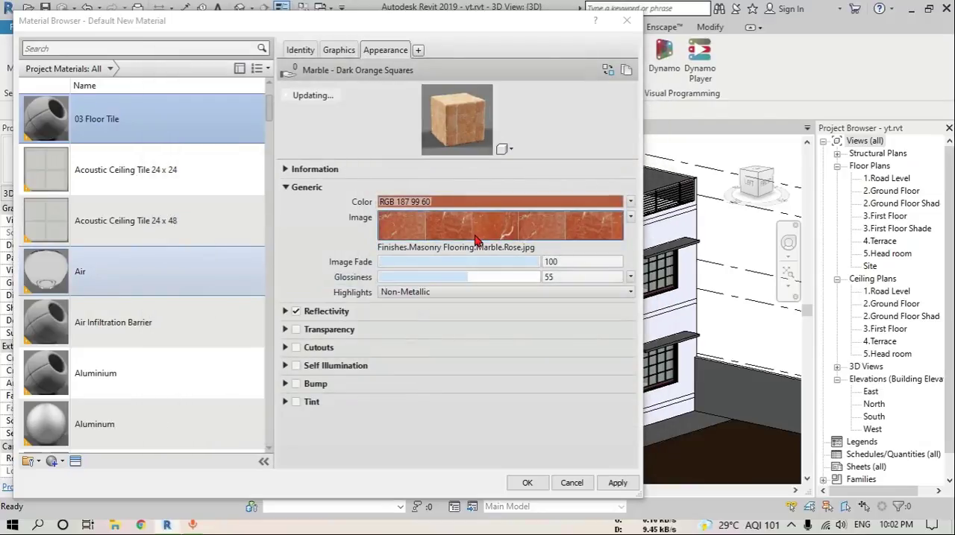
pyautogui.click(526, 484)
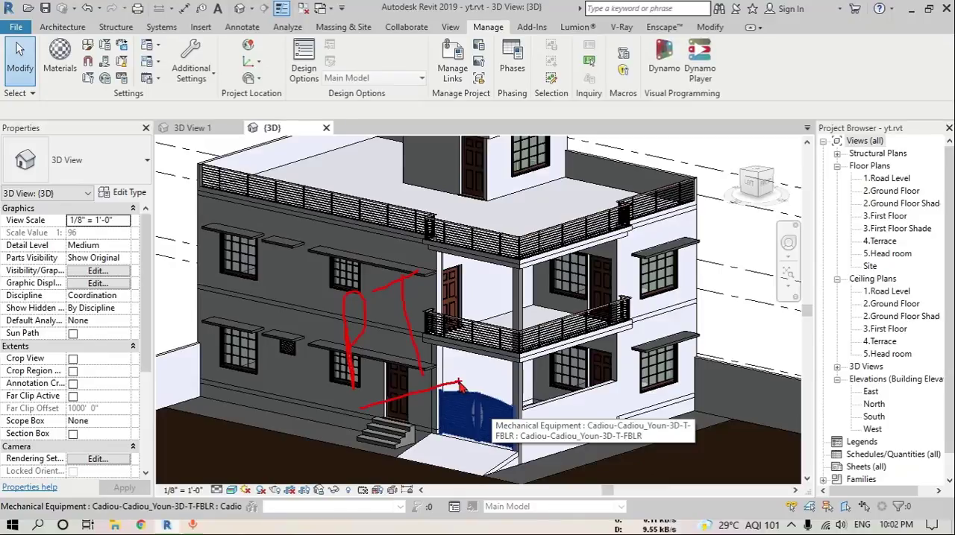
# Paint the ground-floor porch floor and the entrance ramp before the gate with the 02 Floor Tile material
pyautogui.press('p')
pyautogui.press('t')
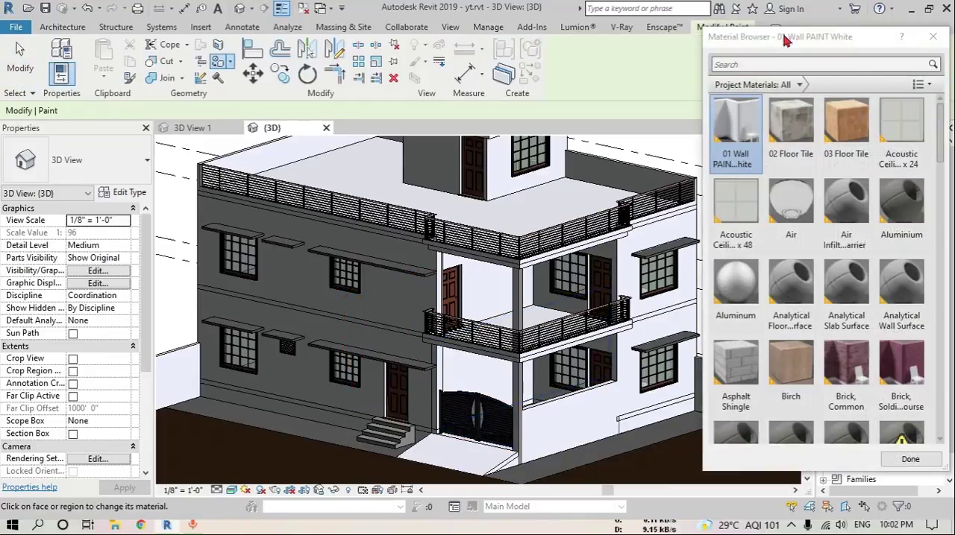
pyautogui.click(803, 144)
pyautogui.keyDown('shift'); pyautogui.moveTo(550, 252); pyautogui.dragTo(558, 417, button='middle'); pyautogui.keyUp('shift')
pyautogui.scroll(5, 560, 420)
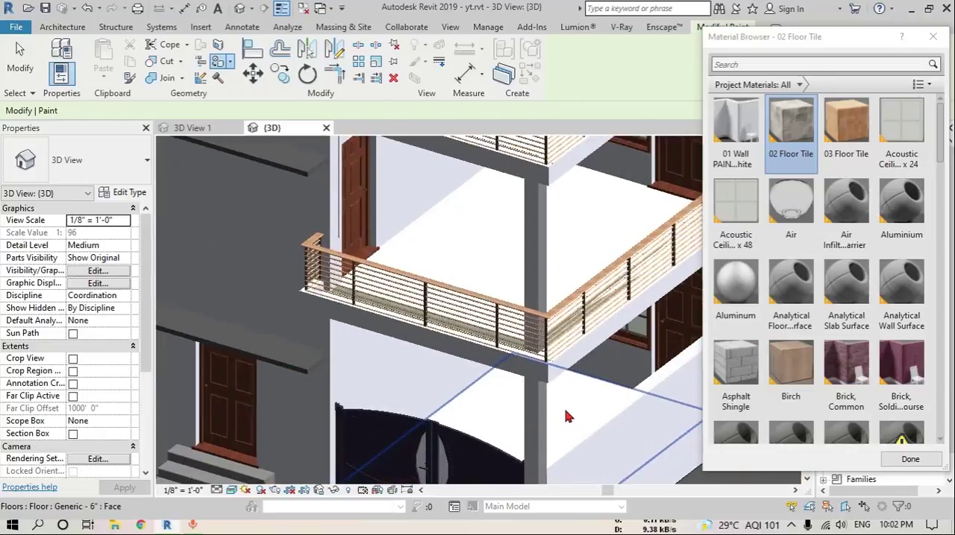
pyautogui.click(568, 410)
pyautogui.scroll(-2, 568, 407)
pyautogui.moveTo(567, 365); pyautogui.dragTo(605, 229, button='middle')
pyautogui.click(469, 402)
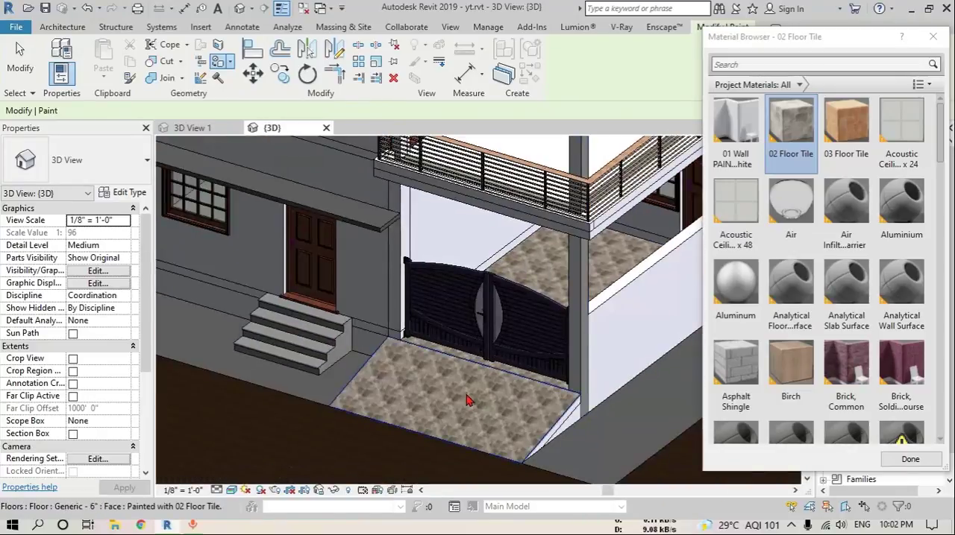
# Paint the terrace floor with the 02 Floor Tile material
pyautogui.scroll(-2, 471, 401)
pyautogui.moveTo(496, 287); pyautogui.dragTo(506, 439, button='middle')
pyautogui.click(517, 259)
pyautogui.scroll(-2, 525, 314)
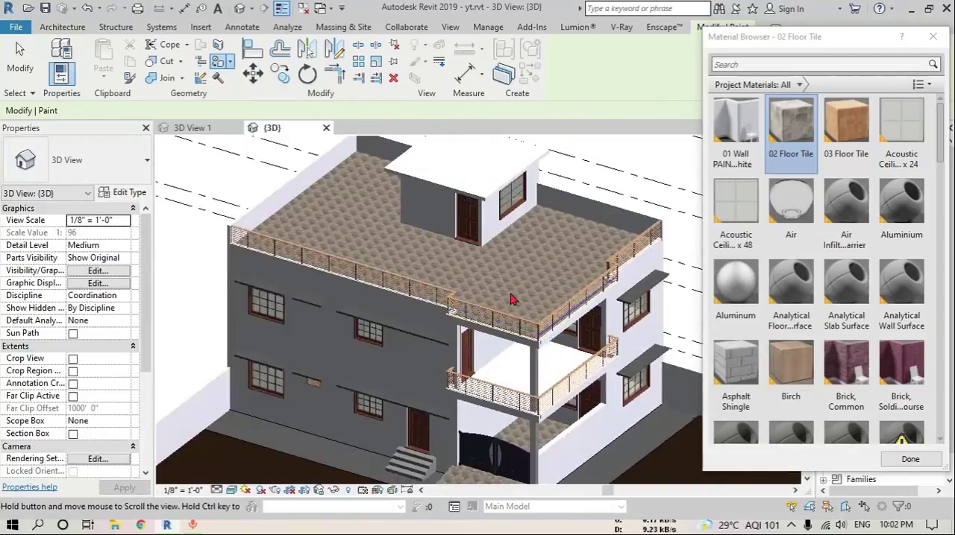
# Paint the first-floor balcony floor with the 03 Floor Tile material and leave the Paint tool
pyautogui.keyDown('shift'); pyautogui.moveTo(513, 302); pyautogui.dragTo(470, 330, button='middle'); pyautogui.keyUp('shift')
pyautogui.click(850, 133)
pyautogui.scroll(4, 458, 283)
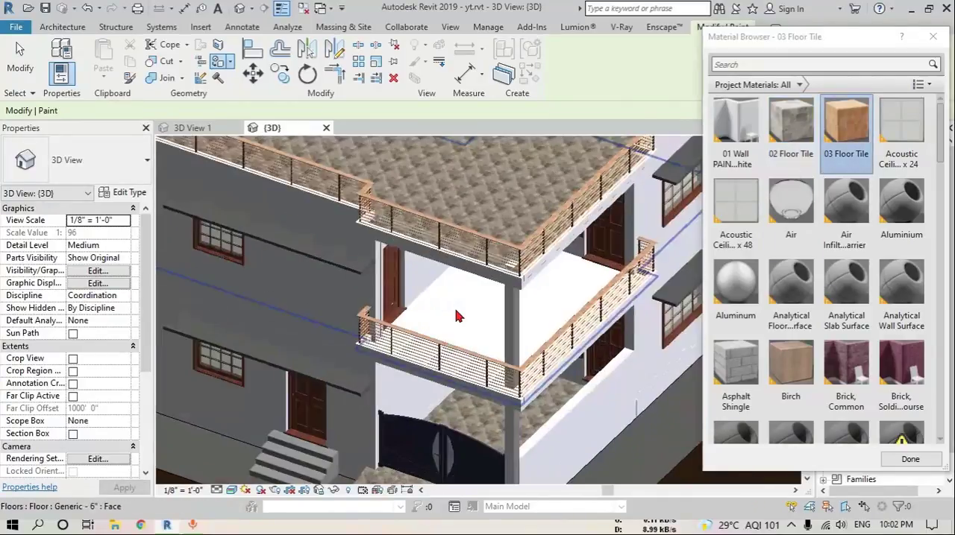
pyautogui.click(454, 266)
pyautogui.scroll(2, 388, 328)
pyautogui.keyDown('shift'); pyautogui.moveTo(375, 348); pyautogui.dragTo(522, 363, button='middle'); pyautogui.keyUp('shift')
pyautogui.scroll(5, 507, 362)
pyautogui.scroll(1, 370, 353)
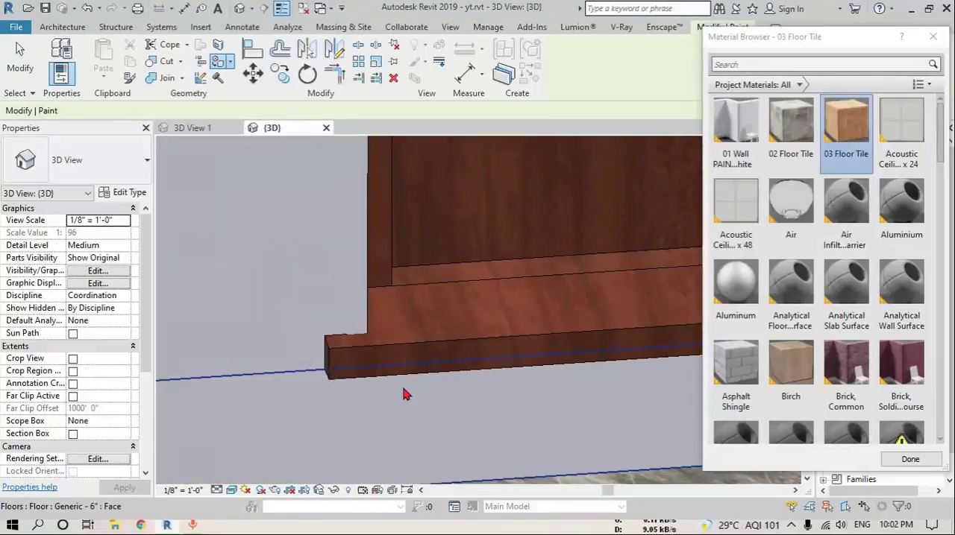
pyautogui.scroll(-6, 447, 306)
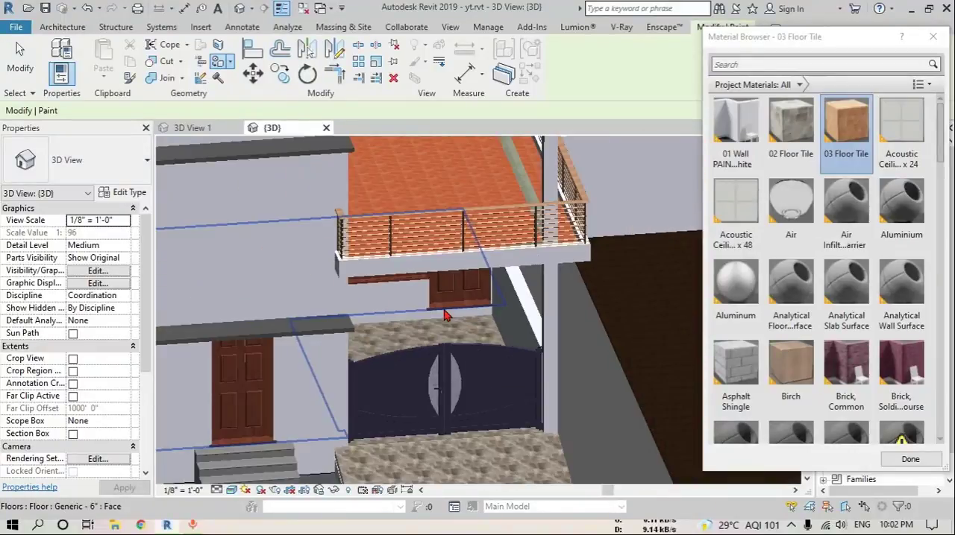
pyautogui.press('Escape')
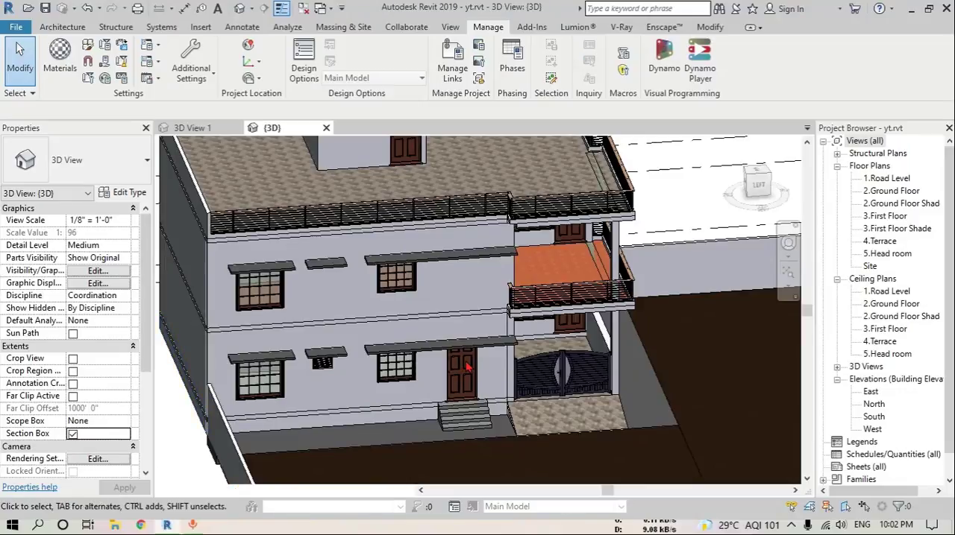
# Enable the 3D view's section box and lower its upper face to expose the ground-floor rooms
pyautogui.scroll(-6, 470, 363)
pyautogui.keyDown('shift'); pyautogui.moveTo(505, 380); pyautogui.dragTo(416, 325, button='middle'); pyautogui.keyUp('shift')
pyautogui.scroll(3, 403, 279)
pyautogui.click(446, 397)
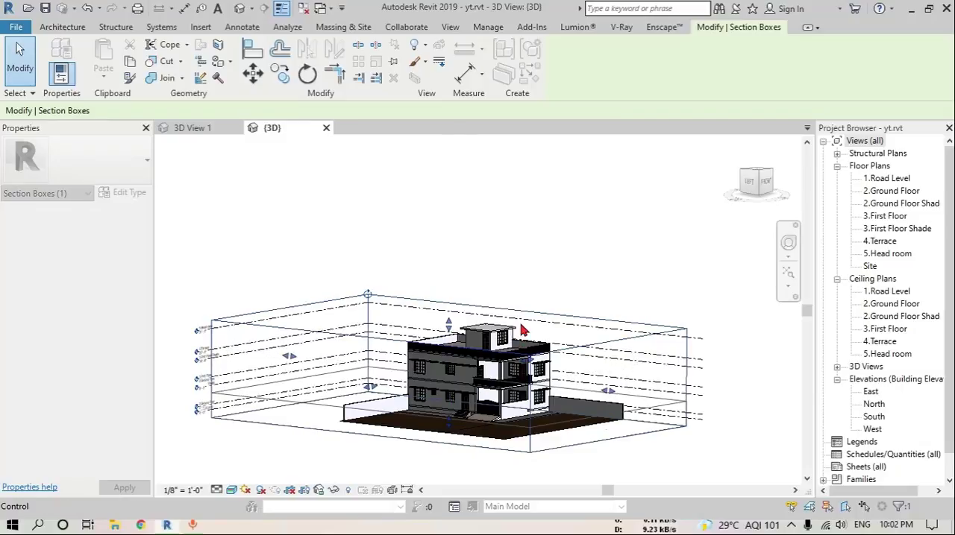
pyautogui.press('Escape')
pyautogui.keyDown('shift'); pyautogui.moveTo(522, 330); pyautogui.dragTo(470, 386, button='middle'); pyautogui.keyUp('shift')
pyautogui.scroll(4, 470, 385)
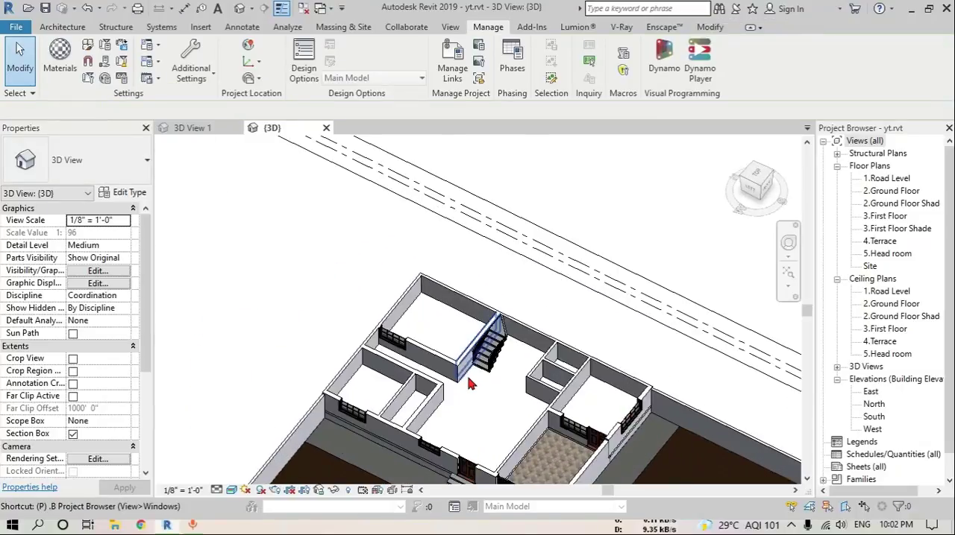
# Paint the ground-floor interior floor with the 03 Floor Tile material and turn off the section box
pyautogui.press('p')
pyautogui.press('t')
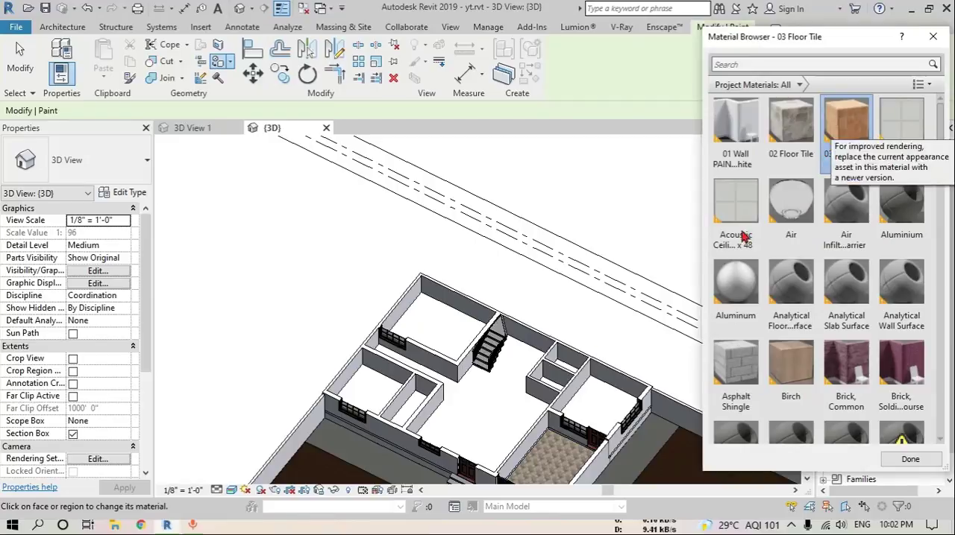
pyautogui.click(486, 427)
pyautogui.moveTo(609, 443)
pyautogui.keyDown('shift'); pyautogui.mouseDown(button='middle')
pyautogui.moveTo(605, 391)
pyautogui.moveTo(605, 452)
pyautogui.mouseUp(button='middle'); pyautogui.keyUp('shift')
pyautogui.keyDown('shift'); pyautogui.moveTo(552, 426); pyautogui.dragTo(609, 327, button='middle'); pyautogui.keyUp('shift')
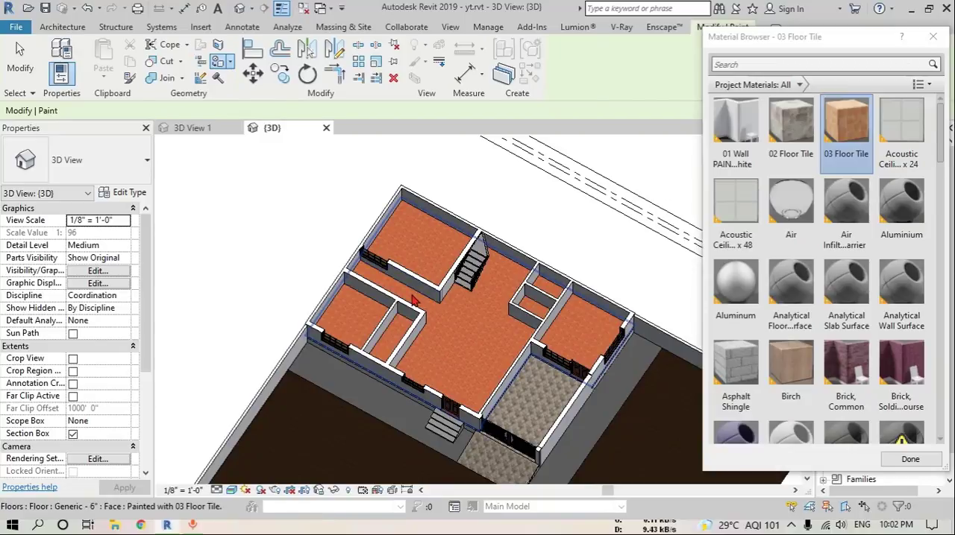
pyautogui.press('Escape')
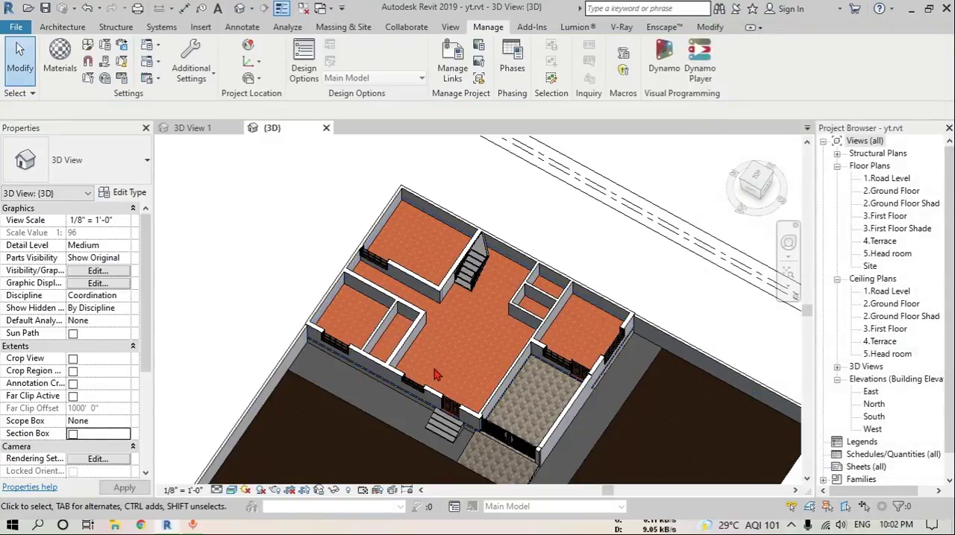
# Check the painted porch and balcony in the full 3D model and open the 2.Ground Floor plan view
pyautogui.keyDown('shift'); pyautogui.moveTo(524, 345); pyautogui.dragTo(524, 224, button='middle'); pyautogui.keyUp('shift')
pyautogui.scroll(5, 531, 393)
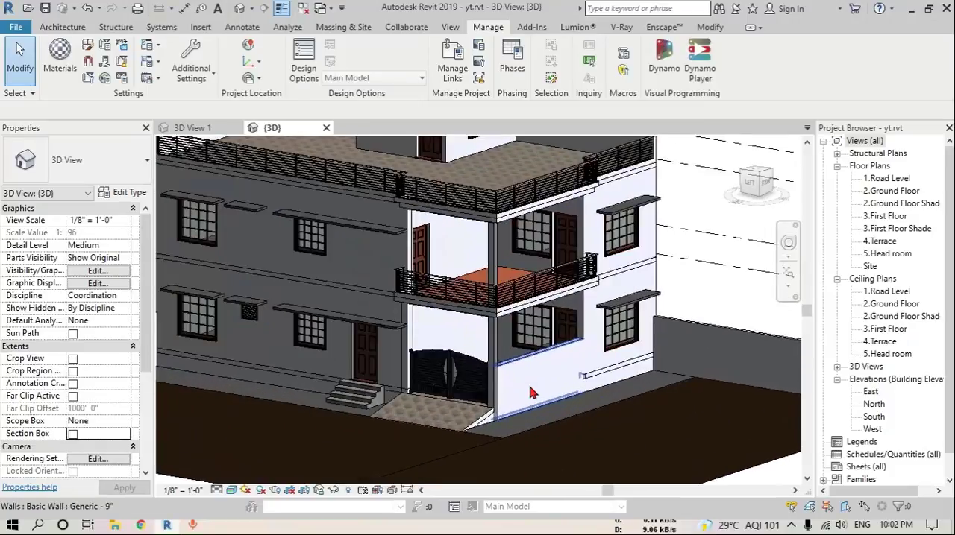
pyautogui.keyDown('shift'); pyautogui.moveTo(531, 302); pyautogui.dragTo(433, 317, button='middle'); pyautogui.keyUp('shift')
pyautogui.scroll(3, 433, 316)
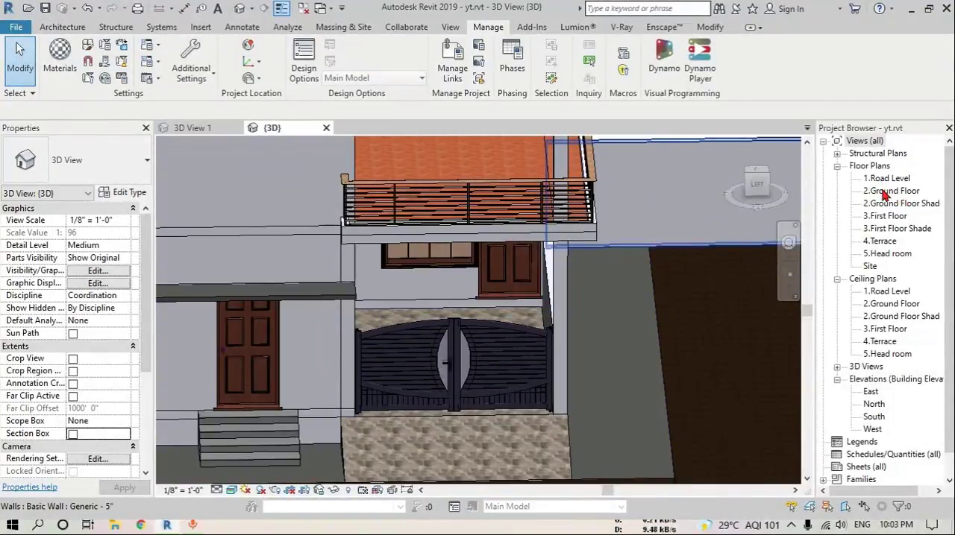
pyautogui.doubleClick(883, 192)
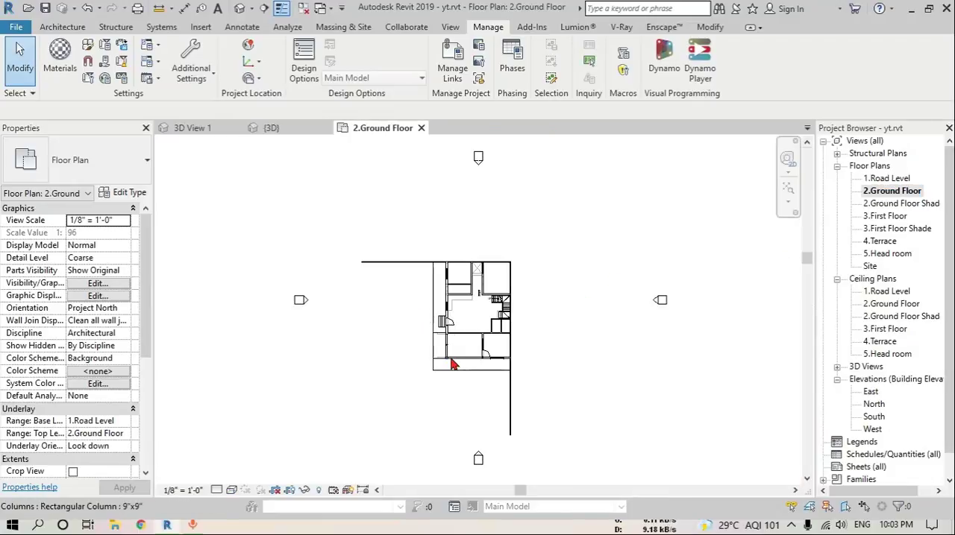
# Start a wall and duplicate the Generic - 5" wall type as Generic - 1"
pyautogui.scroll(6, 453, 343)
pyautogui.click(63, 28)
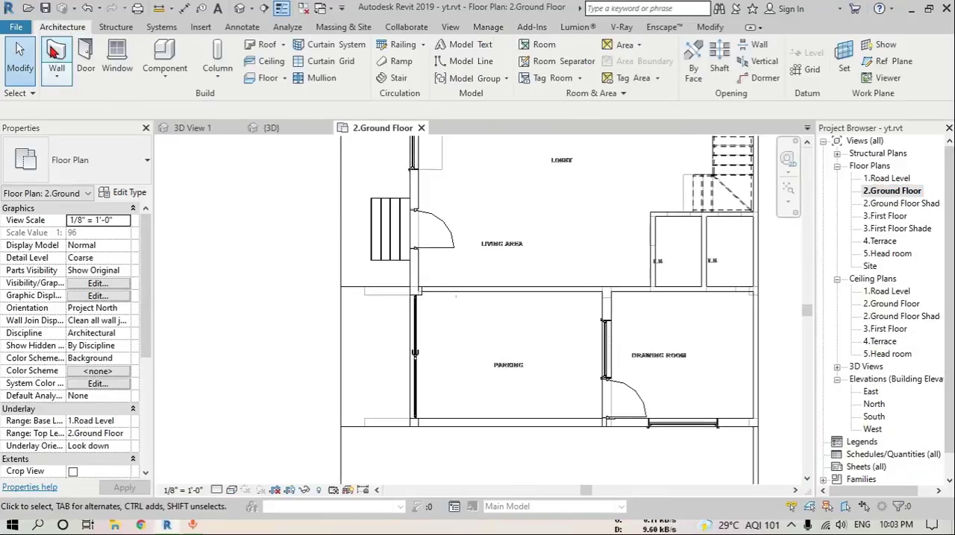
pyautogui.press('w')
pyautogui.press('a')
pyautogui.click(124, 194)
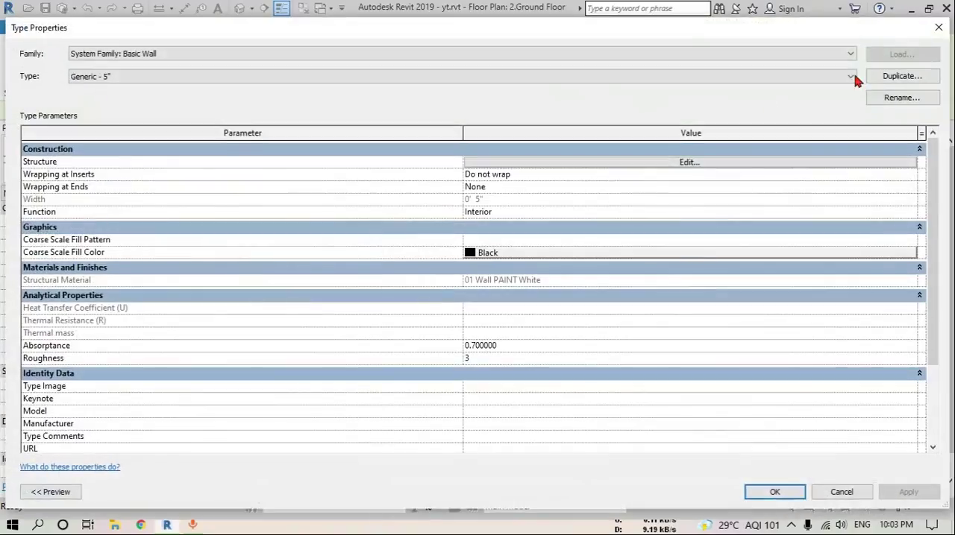
pyautogui.click(900, 76)
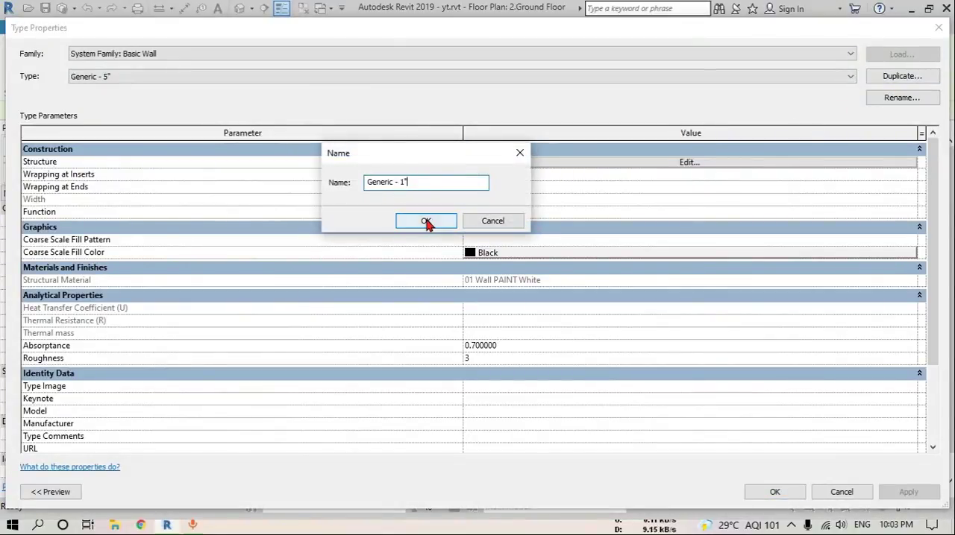
pyautogui.click(426, 221)
# Set the structure layer thickness of the Generic - 1" wall type to 1" and accept the type properties
pyautogui.click(687, 162)
pyautogui.click(514, 161)
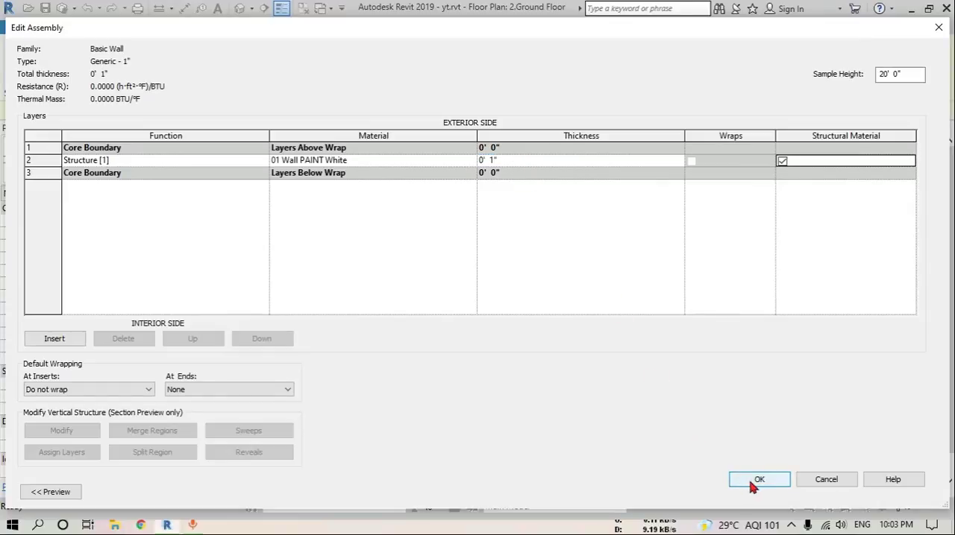
pyautogui.click(771, 479)
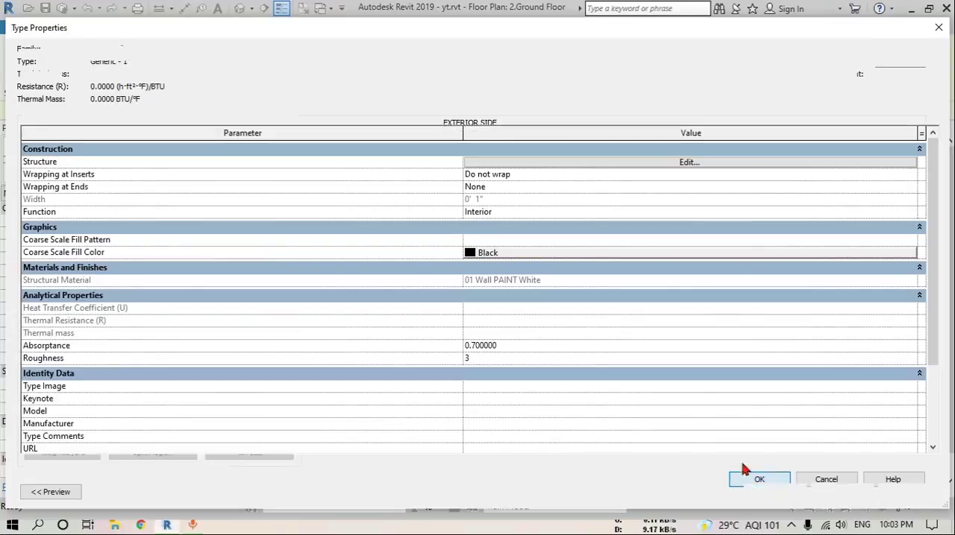
pyautogui.click(775, 494)
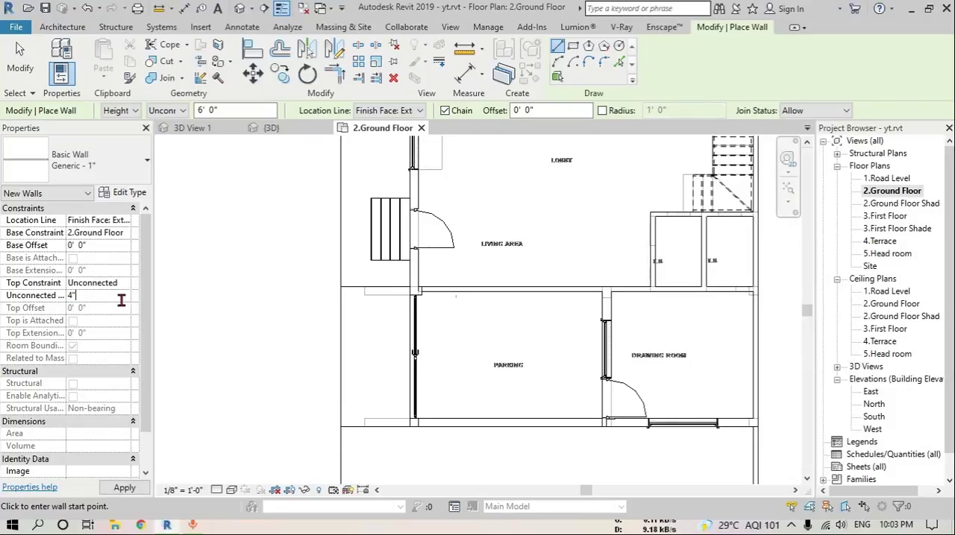
# Set the new wall's unconnected height to 4" and draw it about 15'-7" long along the parking area's wall facing the living area
pyautogui.scroll(3, 418, 287)
pyautogui.click(394, 279)
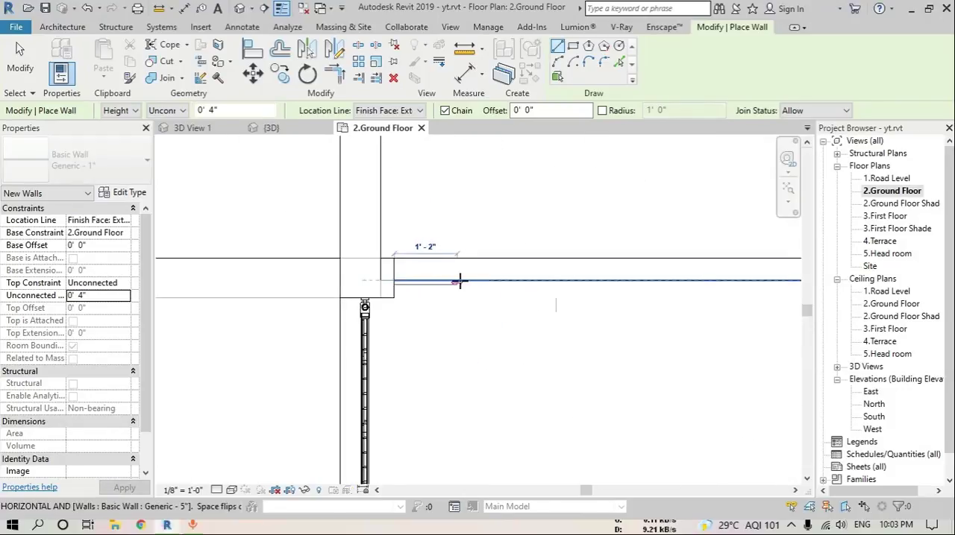
pyautogui.scroll(2, 625, 291)
pyautogui.scroll(-3, 625, 291)
pyautogui.scroll(3, 597, 261)
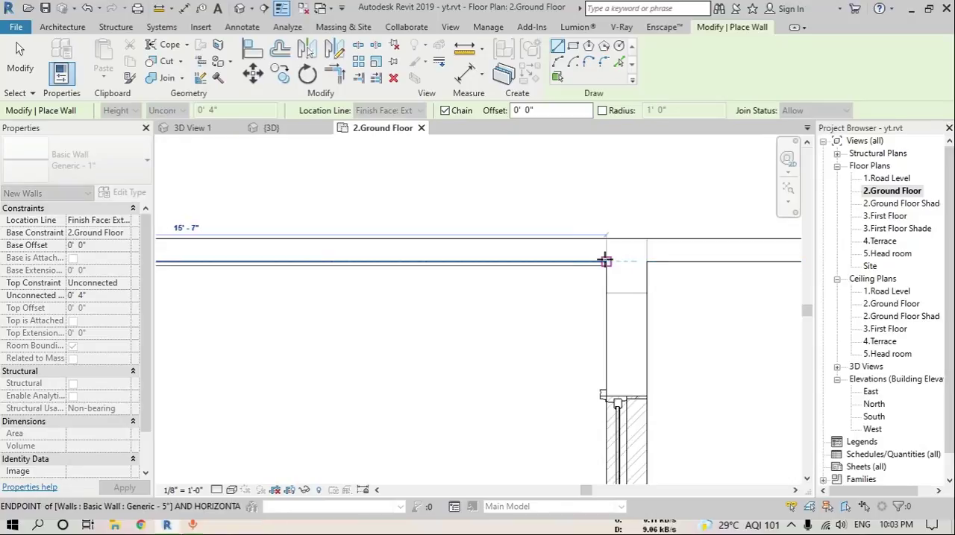
pyautogui.click(606, 261)
pyautogui.press('Escape')
# Draw a second skirting wall along the parking side of the drawing room wall, ending at the corner by the door
pyautogui.click(607, 261)
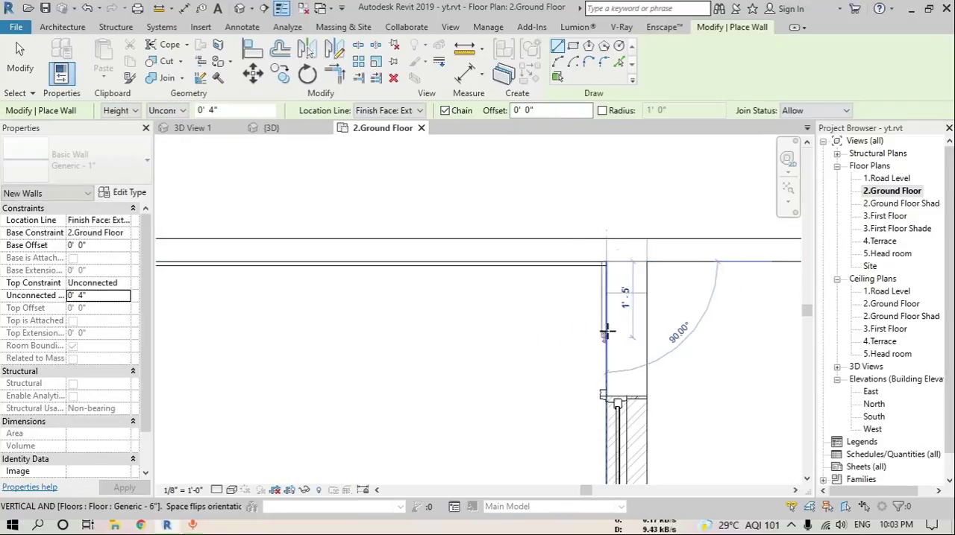
pyautogui.scroll(-3, 607, 332)
pyautogui.scroll(4, 597, 388)
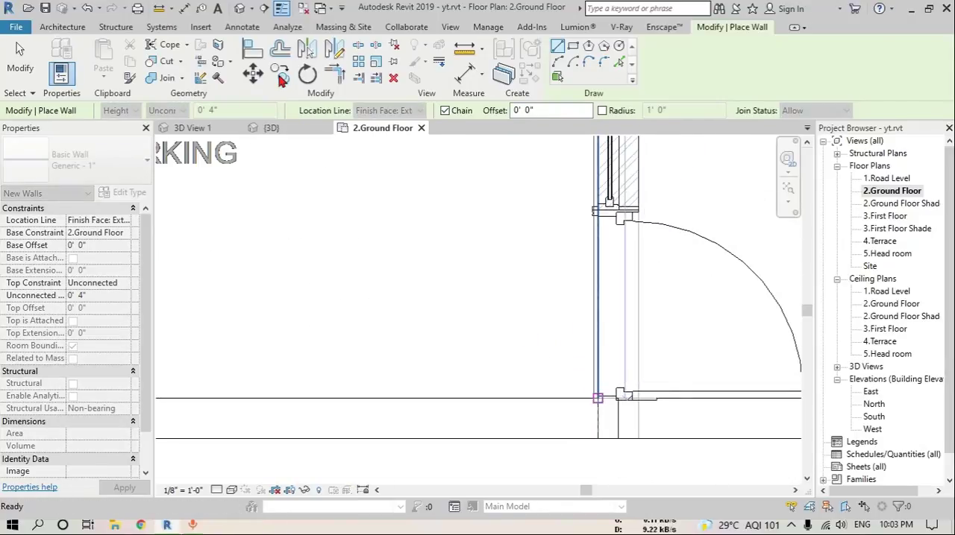
pyautogui.press('Escape')
pyautogui.press('Escape')
# In the 3D view, select both parking skirting walls and set their base offset to -0' 6"
pyautogui.click(239, 8)
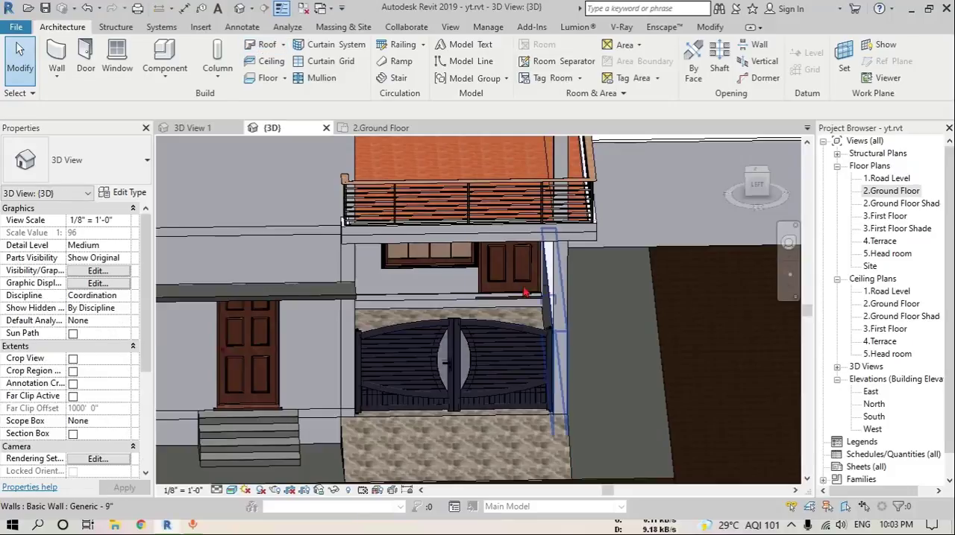
pyautogui.scroll(4, 435, 304)
pyautogui.click(478, 305)
pyautogui.keyDown('shift'); pyautogui.moveTo(483, 306); pyautogui.dragTo(429, 306, button='middle'); pyautogui.keyUp('shift')
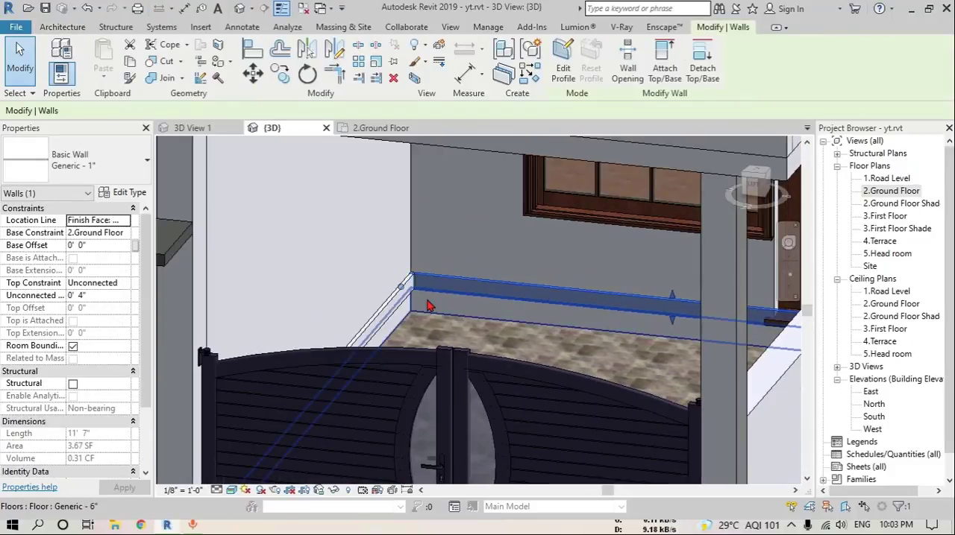
pyautogui.keyDown('ctrl'); pyautogui.click(395, 305); pyautogui.keyUp('ctrl')
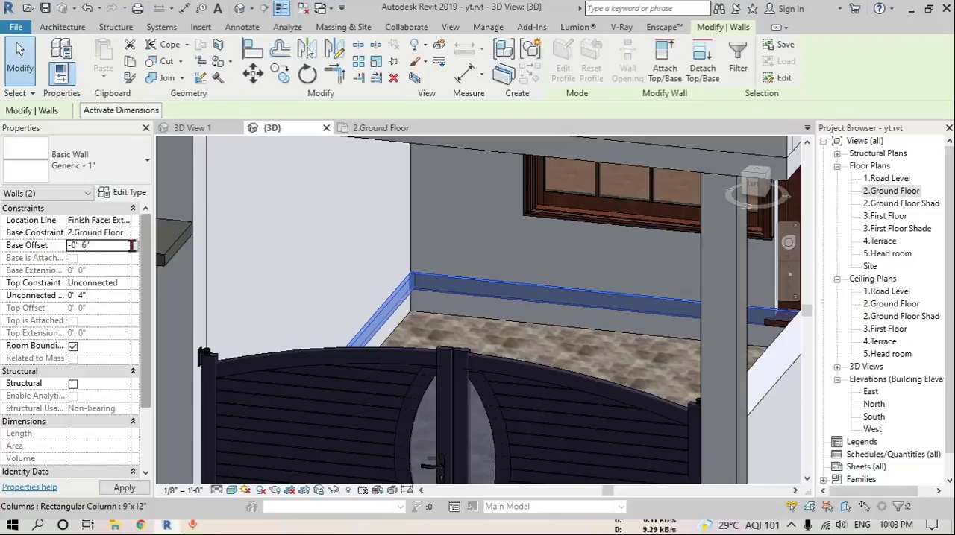
pyautogui.keyDown('shift'); pyautogui.moveTo(569, 286); pyautogui.dragTo(679, 298, button='middle'); pyautogui.keyUp('shift')
pyautogui.press('Escape')
# Open the 2.Ground Floor plan at the parking area, and switch to the 1.Road Level plan
pyautogui.doubleClick(885, 196)
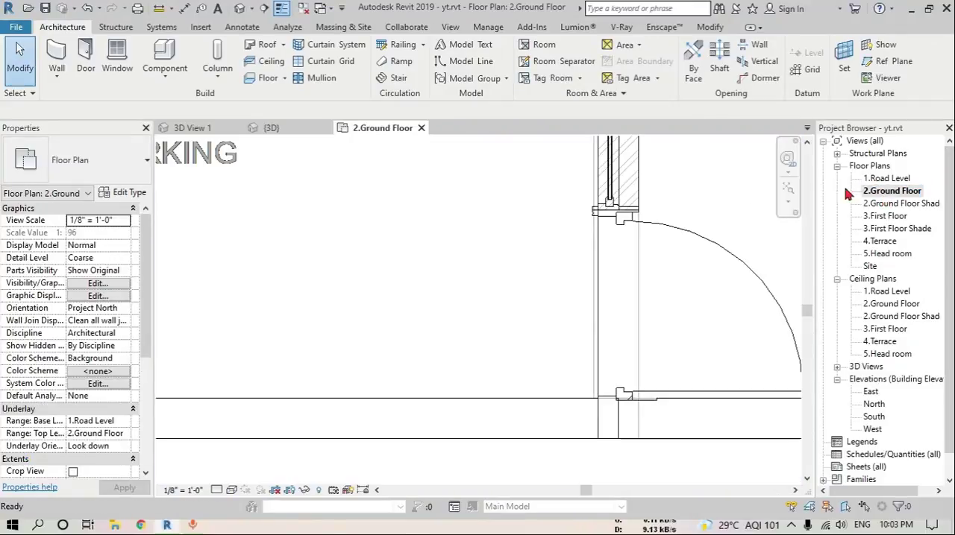
pyautogui.scroll(-2, 470, 274)
pyautogui.scroll(2, 509, 330)
pyautogui.scroll(-2, 515, 321)
pyautogui.scroll(-3, 520, 321)
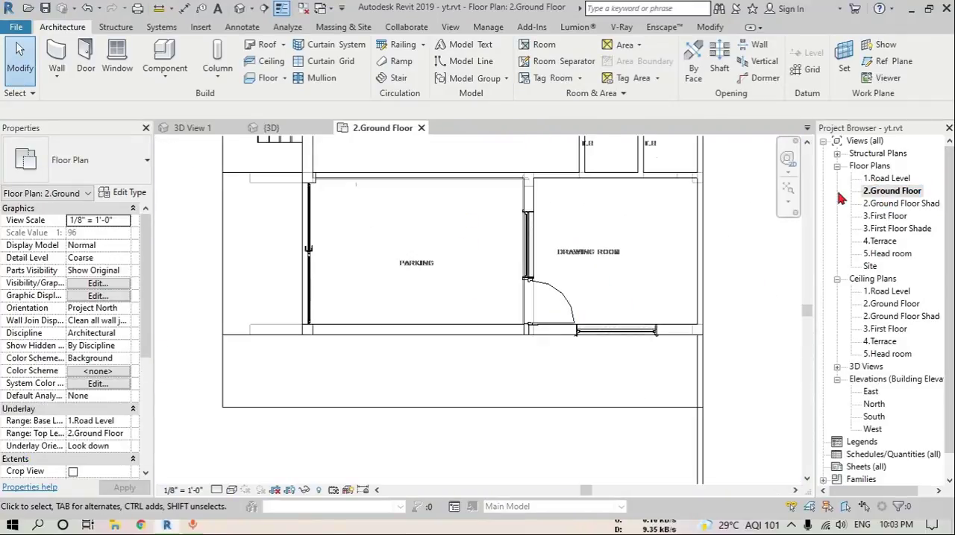
pyautogui.doubleClick(891, 179)
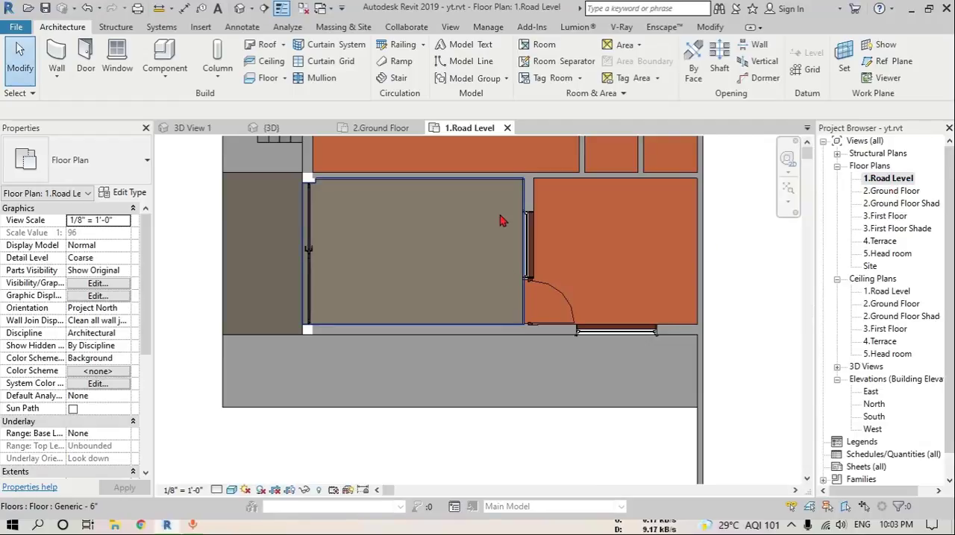
# Create a wall matching the existing skirting and draw it along the parking floor's open side edge, from the drawing room corner to the gate column
pyautogui.scroll(4, 522, 298)
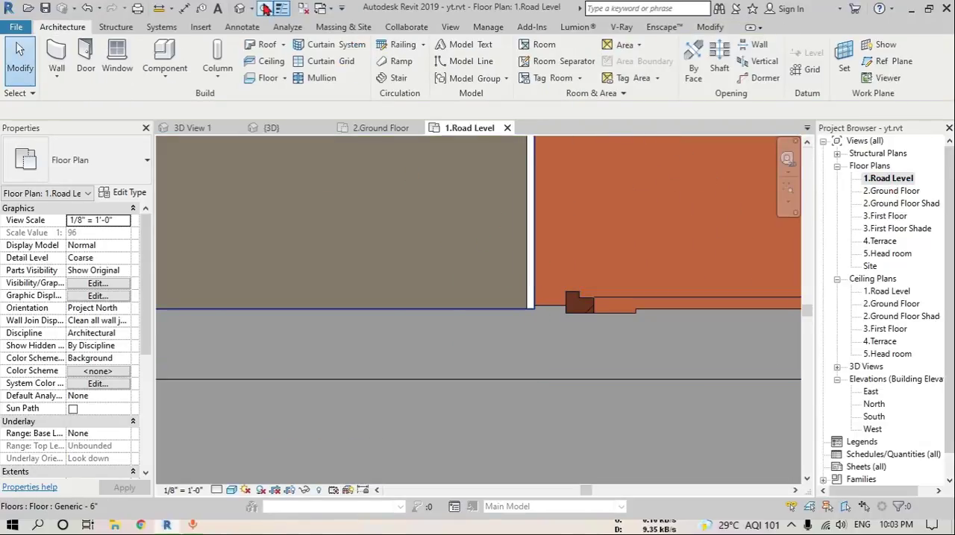
pyautogui.click(528, 293)
pyautogui.press('c')
pyautogui.press('s')
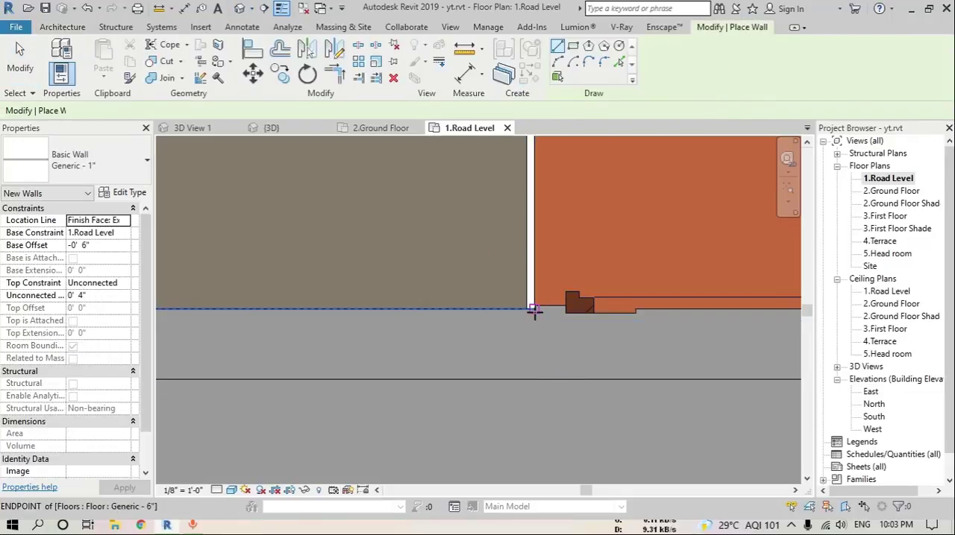
pyautogui.click(532, 310)
pyautogui.scroll(-2, 493, 305)
pyautogui.moveTo(445, 303); pyautogui.dragTo(771, 311, button='middle')
pyautogui.scroll(-2, 477, 302)
pyautogui.moveTo(252, 302); pyautogui.dragTo(472, 301, button='middle')
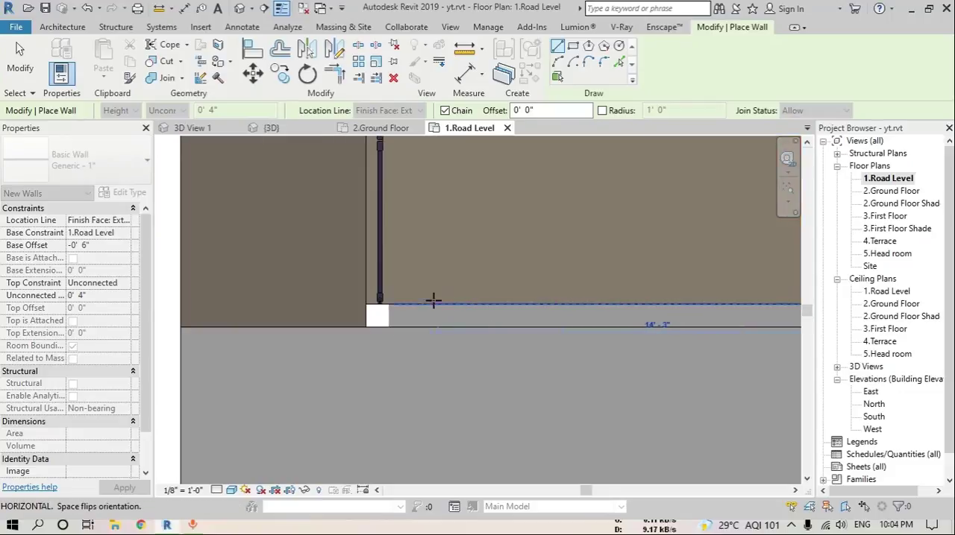
pyautogui.scroll(3, 396, 303)
pyautogui.click(376, 306)
pyautogui.press('Escape')
pyautogui.press('Escape')
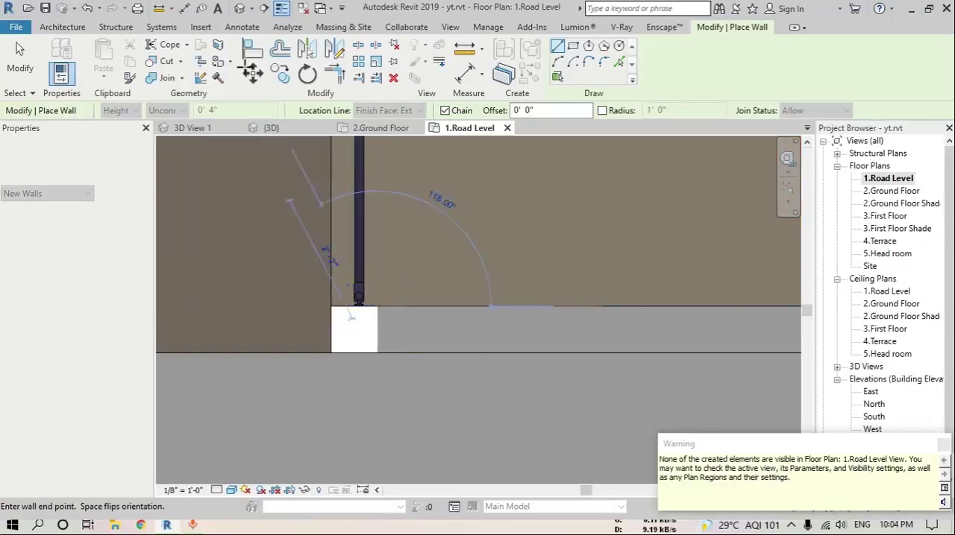
# In the 3D view, select the new skirting wall beneath the parking floor and set its base constraint to 2.Ground Floor
pyautogui.click(239, 9)
pyautogui.scroll(-3, 440, 282)
pyautogui.keyDown('shift'); pyautogui.moveTo(561, 290); pyautogui.dragTo(555, 112, button='middle'); pyautogui.keyUp('shift')
pyautogui.keyDown('shift'); pyautogui.moveTo(485, 317); pyautogui.dragTo(438, 343, button='middle'); pyautogui.keyUp('shift')
pyautogui.scroll(4, 438, 343)
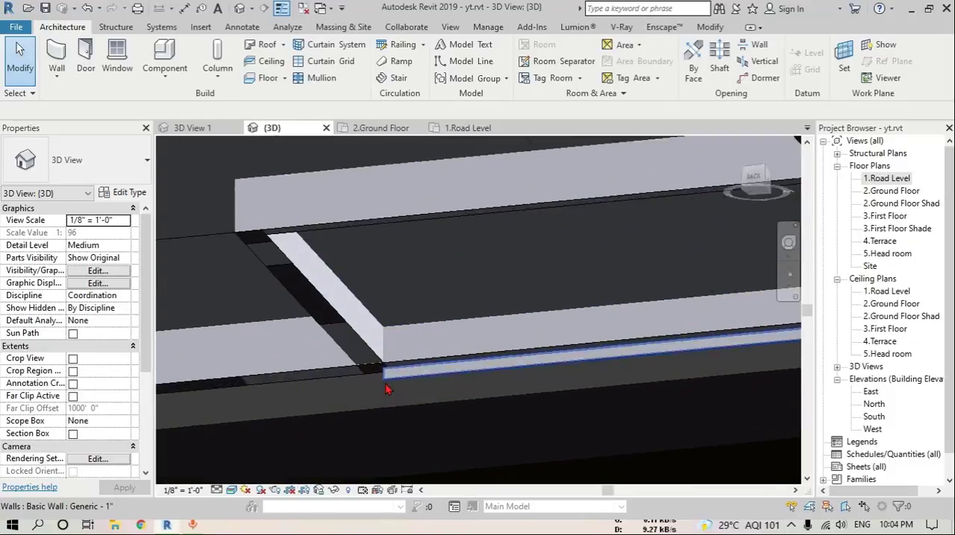
pyautogui.click(390, 373)
pyautogui.click(126, 239)
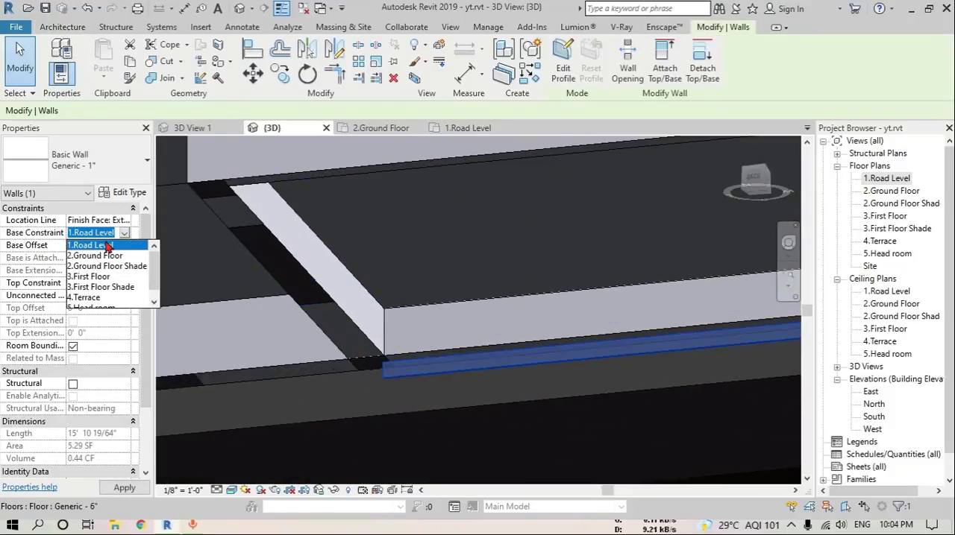
pyautogui.click(90, 252)
pyautogui.scroll(-5, 502, 314)
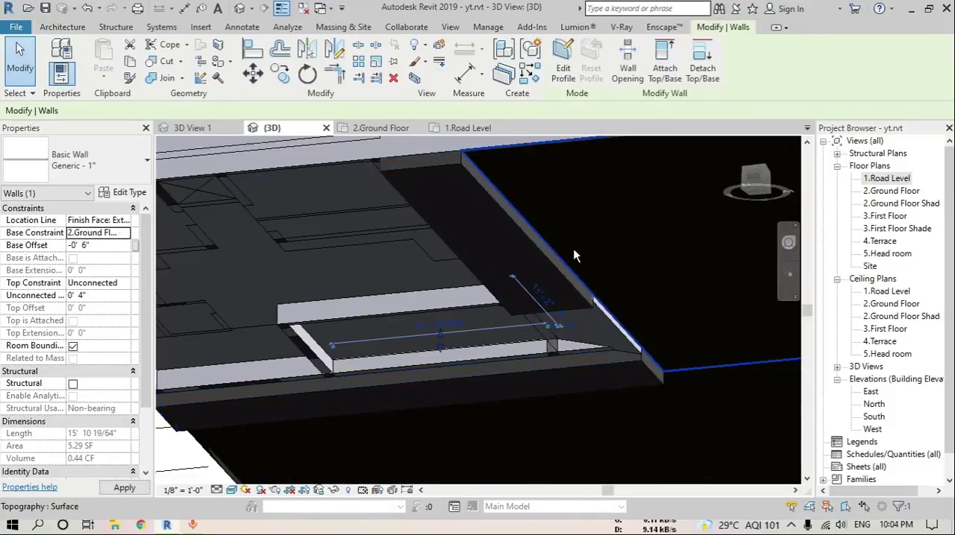
pyautogui.keyDown('shift'); pyautogui.moveTo(573, 255); pyautogui.dragTo(458, 390, button='middle'); pyautogui.keyUp('shift')
pyautogui.scroll(3, 438, 349)
pyautogui.press('Escape')
# Paint the parking skirting wall's inner face beside the gate with the 02 Floor Tile material
pyautogui.scroll(3, 439, 350)
pyautogui.keyDown('shift'); pyautogui.moveTo(476, 337); pyautogui.dragTo(463, 323, button='middle'); pyautogui.keyUp('shift')
pyautogui.press('p')
pyautogui.press('t')
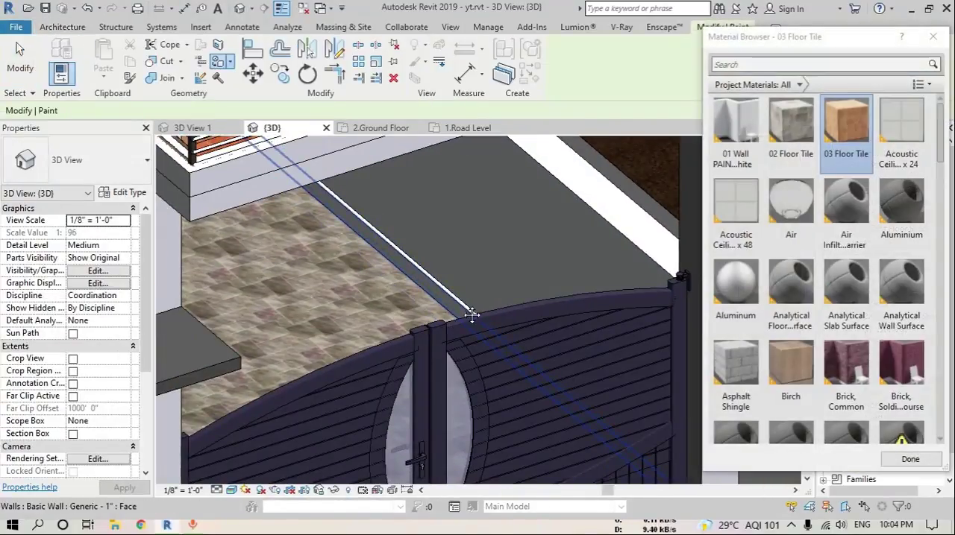
pyautogui.click(791, 131)
pyautogui.scroll(6, 405, 292)
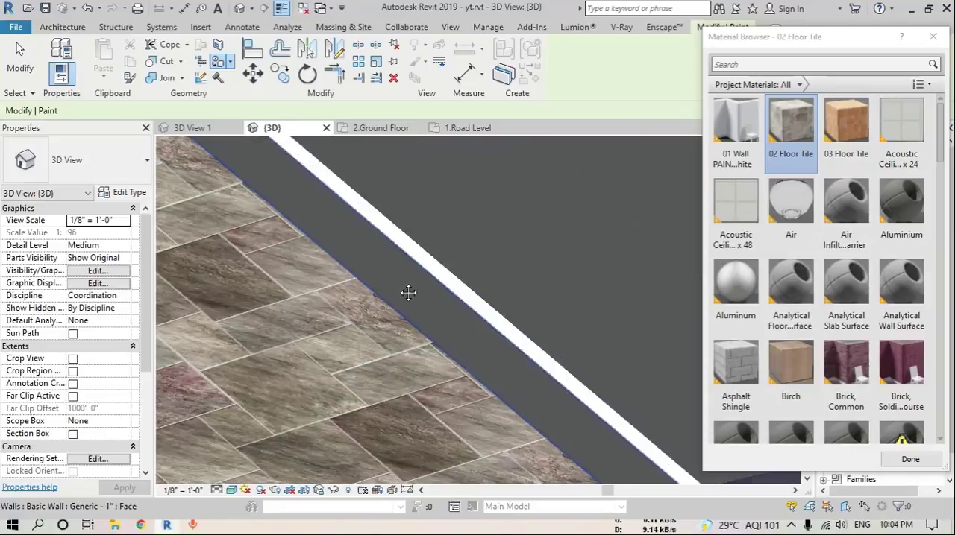
pyautogui.scroll(2, 427, 241)
pyautogui.click(428, 237)
pyautogui.scroll(-6, 423, 282)
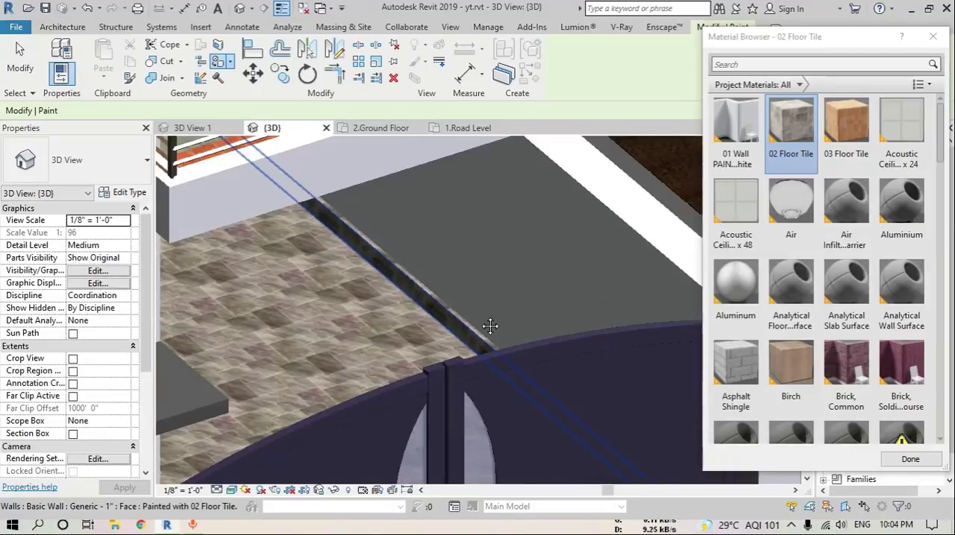
# Paint the remaining parking skirting faces with the 02 Floor Tile material and leave the Paint tool
pyautogui.moveTo(490, 326)
pyautogui.keyDown('shift'); pyautogui.mouseDown(button='middle')
pyautogui.moveTo(513, 333)
pyautogui.moveTo(507, 264)
pyautogui.mouseUp(button='middle'); pyautogui.keyUp('shift')
pyautogui.scroll(5, 505, 260)
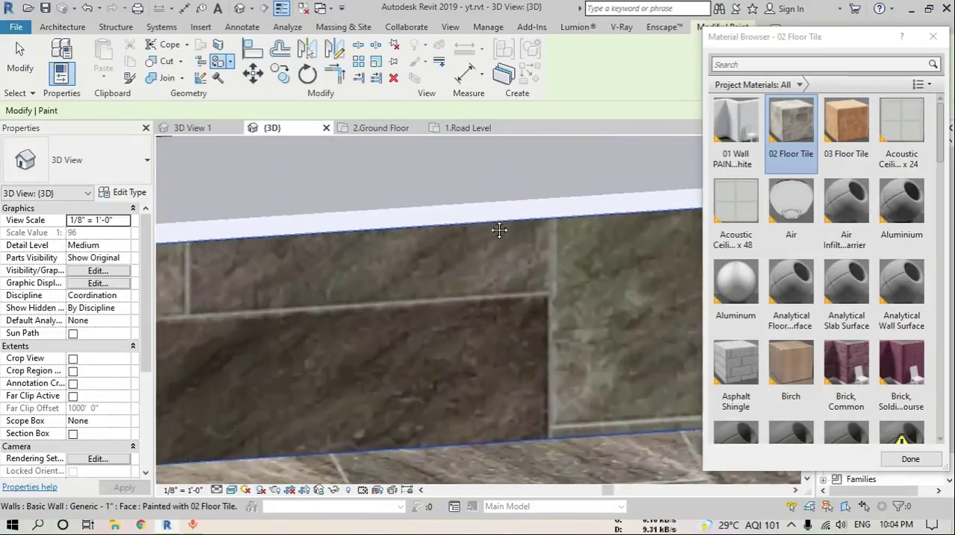
pyautogui.scroll(-4, 435, 296)
pyautogui.moveTo(439, 307)
pyautogui.keyDown('shift'); pyautogui.mouseDown(button='middle')
pyautogui.moveTo(589, 403)
pyautogui.moveTo(640, 385)
pyautogui.mouseUp(button='middle'); pyautogui.keyUp('shift')
pyautogui.scroll(5, 624, 366)
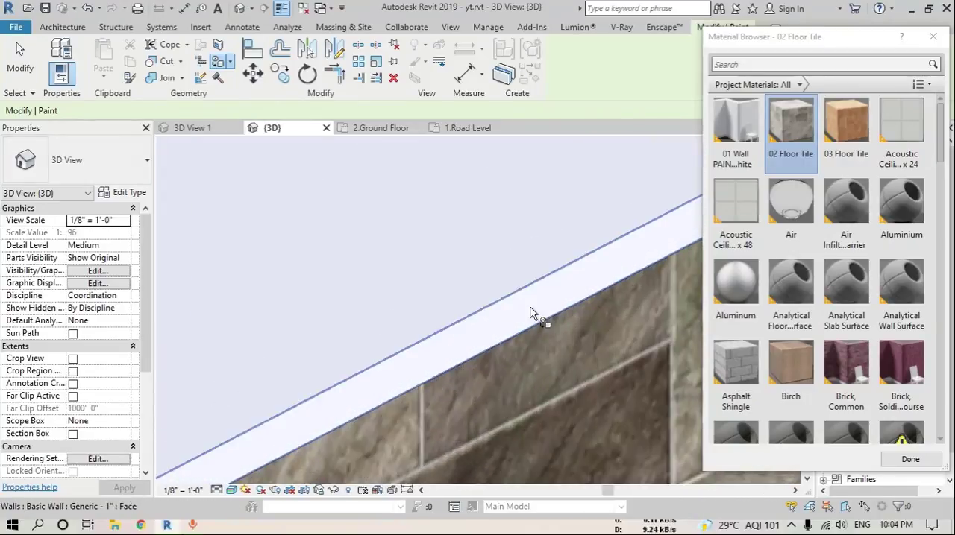
pyautogui.press('Escape')
# Select the three parking skirting walls and set their unconnected height to 6"
pyautogui.click(540, 355)
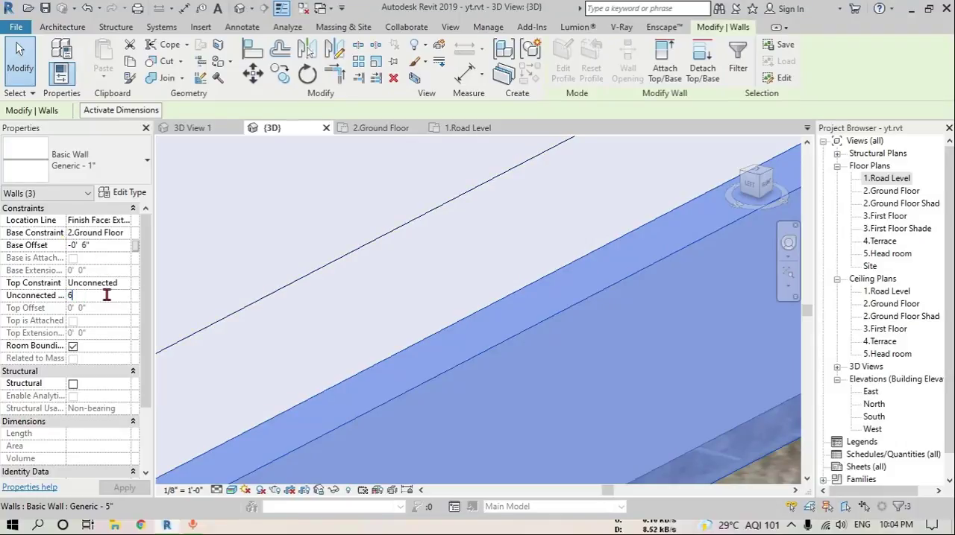
pyautogui.scroll(-8, 345, 358)
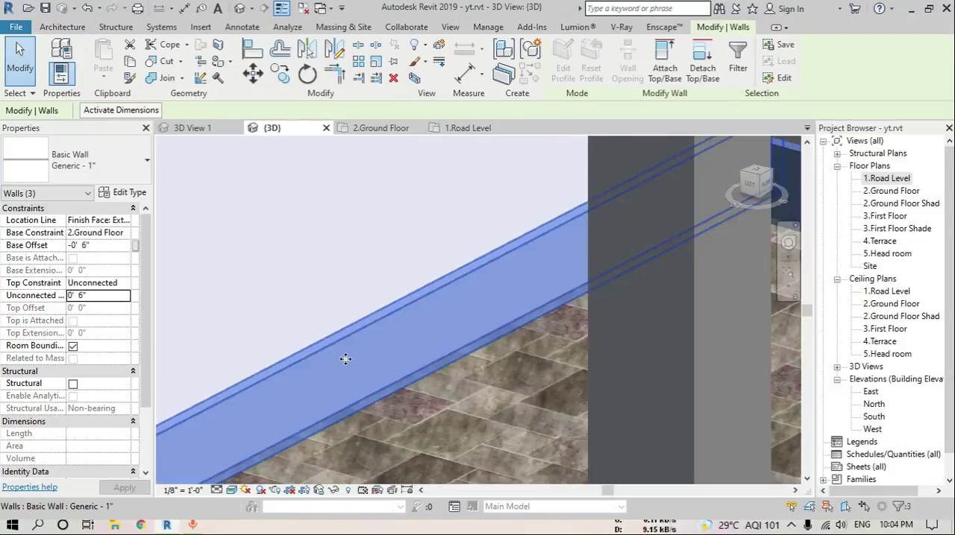
pyautogui.press('Escape')
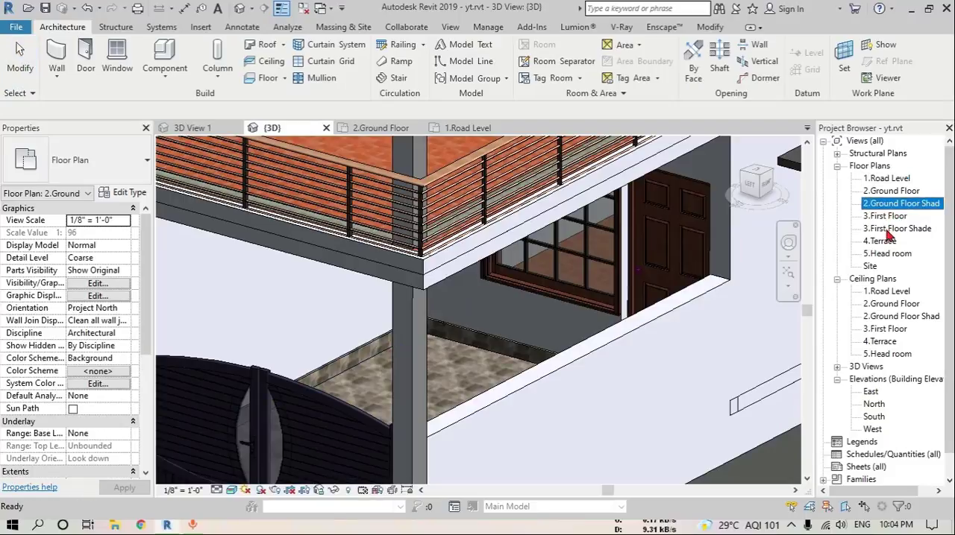
# In the 3.First Floor plan, set up a Generic - 1" wall with base offset 0 and unconnected height 6"
pyautogui.doubleClick(887, 216)
pyautogui.scroll(10, 445, 330)
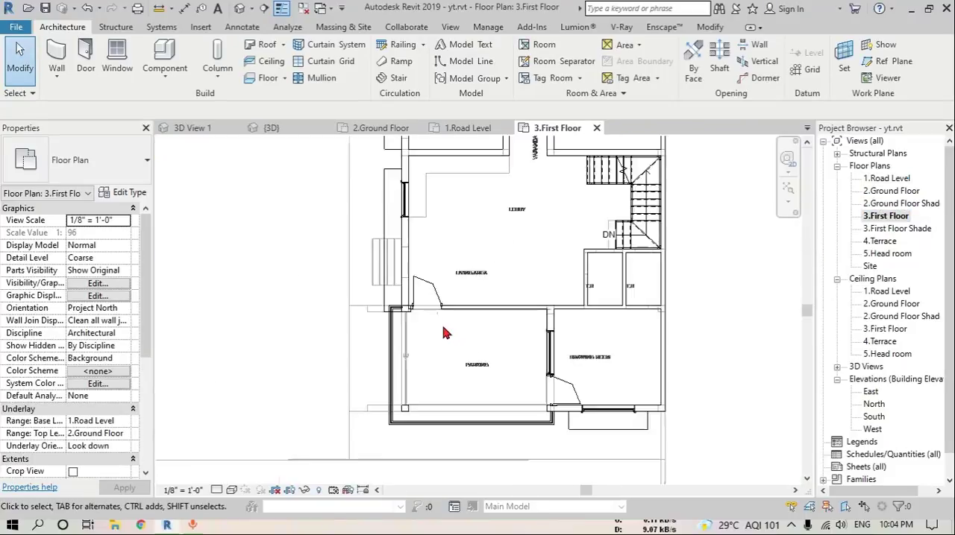
pyautogui.click(56, 56)
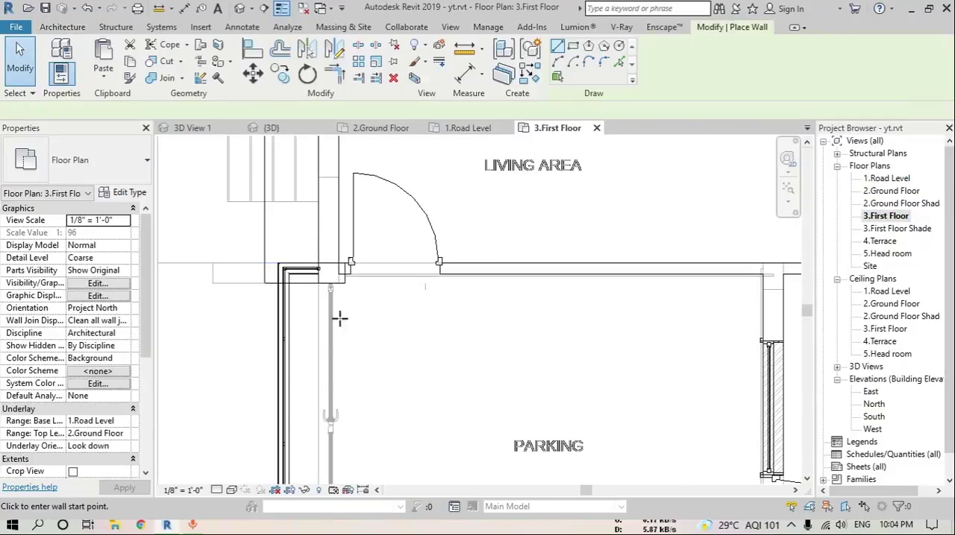
pyautogui.scroll(2, 441, 265)
pyautogui.click(422, 262)
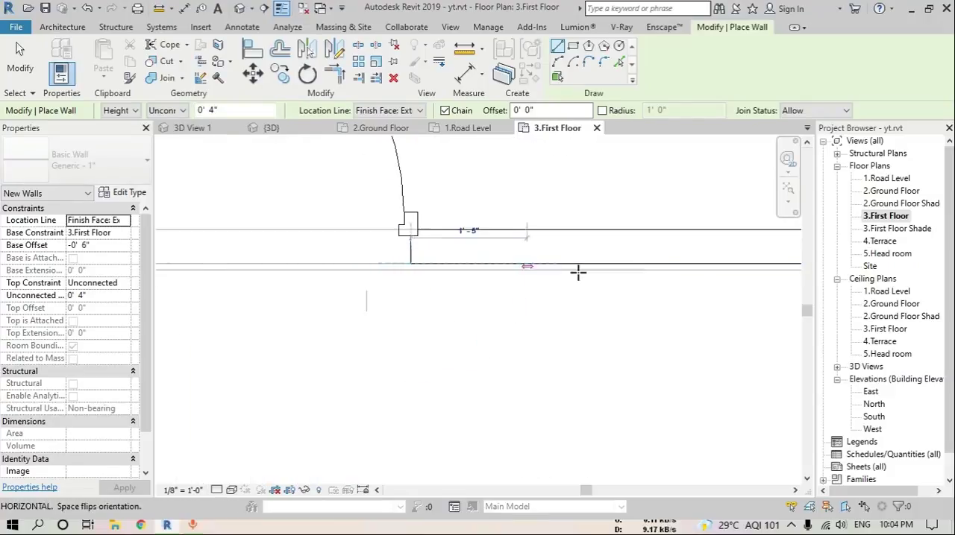
pyautogui.moveTo(575, 271); pyautogui.dragTo(406, 266, button='middle')
pyautogui.press('Escape')
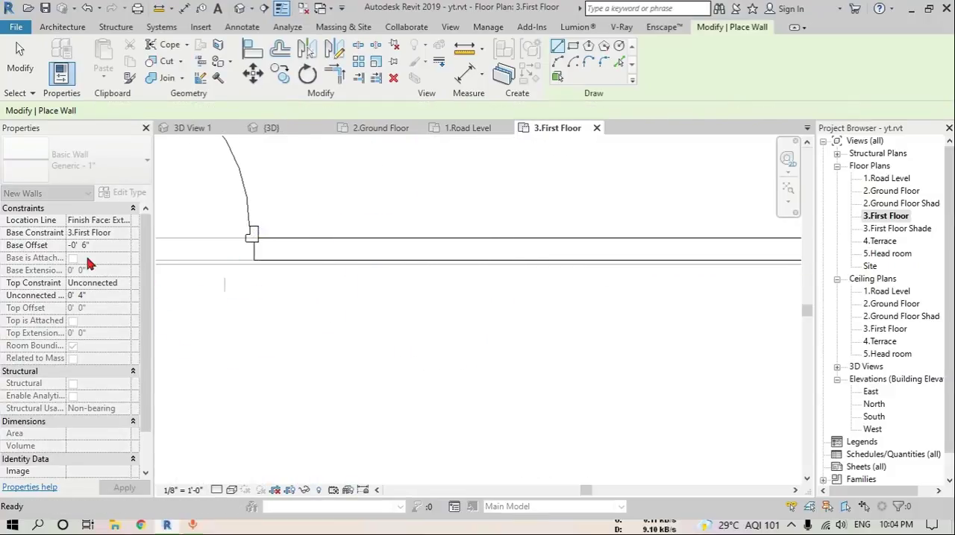
pyautogui.click(103, 244)
pyautogui.write('0')
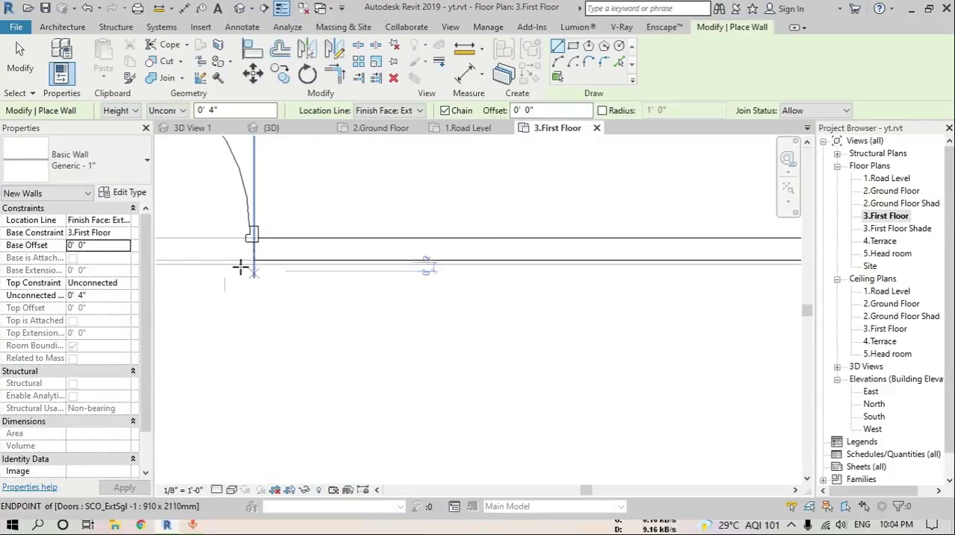
pyautogui.scroll(2, 241, 267)
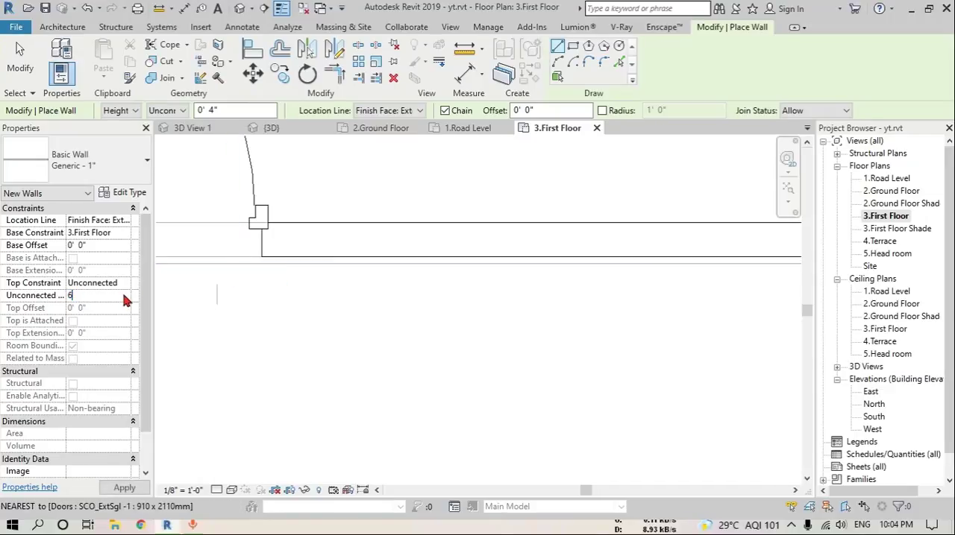
# Draw the skirting wall along the balcony's back wall, from the living area door jamb to the drawing room wall corner
pyautogui.click(261, 256)
pyautogui.moveTo(478, 258); pyautogui.dragTo(290, 253, button='middle')
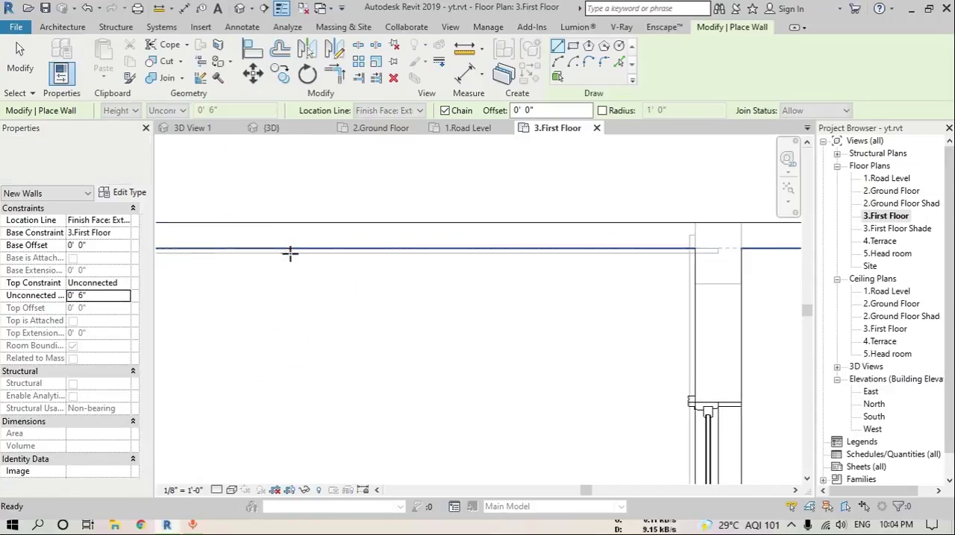
pyautogui.click(695, 248)
pyautogui.scroll(-2, 694, 288)
pyautogui.moveTo(691, 346); pyautogui.dragTo(664, 183, button='middle')
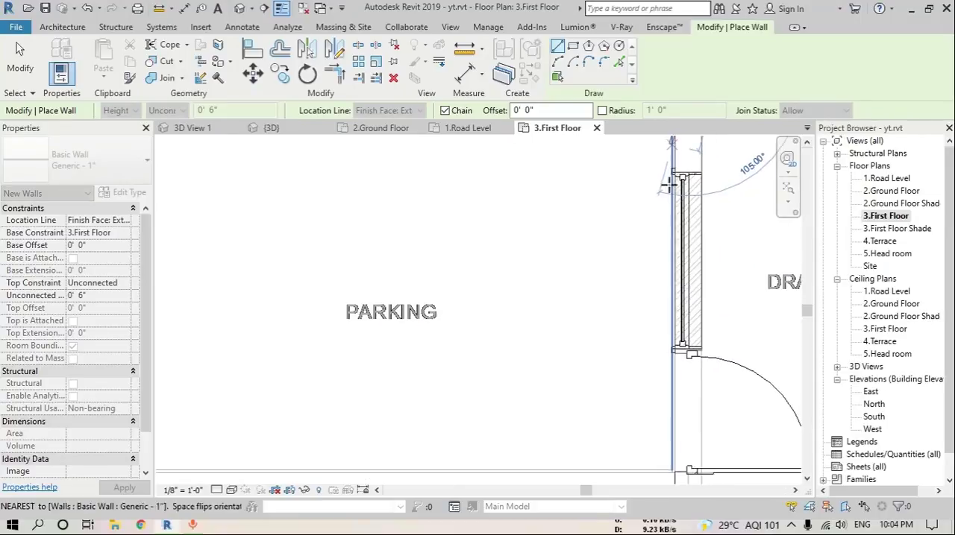
pyautogui.press('Escape')
# Draw a second skirting wall from that corner along the drawing room wall to the door opening, then leave the Wall tool
pyautogui.scroll(2, 647, 351)
pyautogui.moveTo(634, 442); pyautogui.dragTo(611, 236, button='middle')
pyautogui.scroll(2, 592, 283)
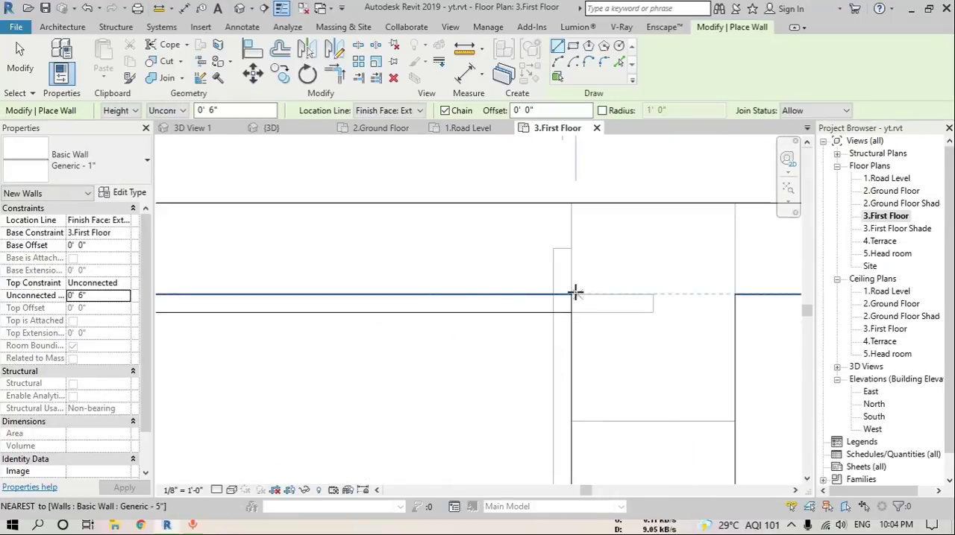
pyautogui.scroll(-4, 570, 377)
pyautogui.moveTo(573, 446); pyautogui.dragTo(558, 210, button='middle')
pyautogui.scroll(4, 555, 224)
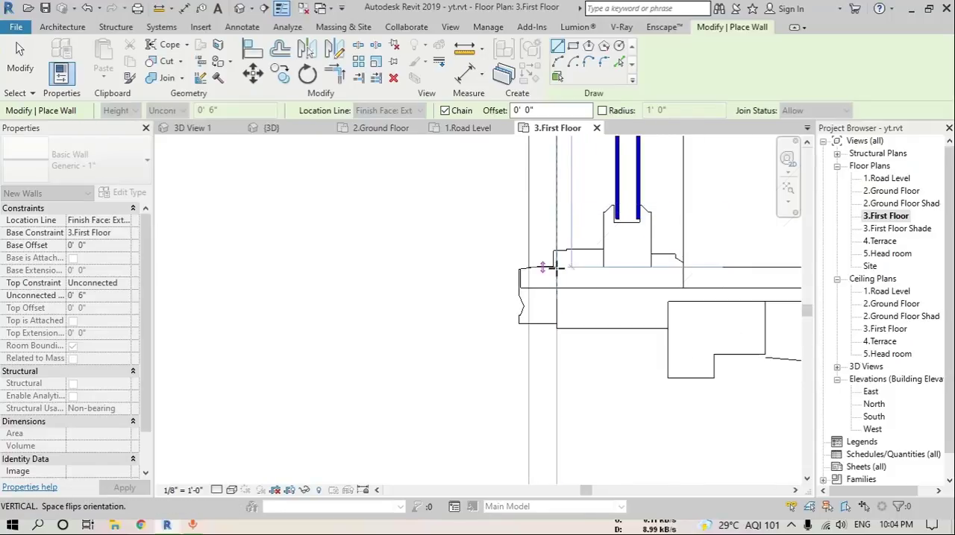
pyautogui.press('Escape')
pyautogui.press('Escape')
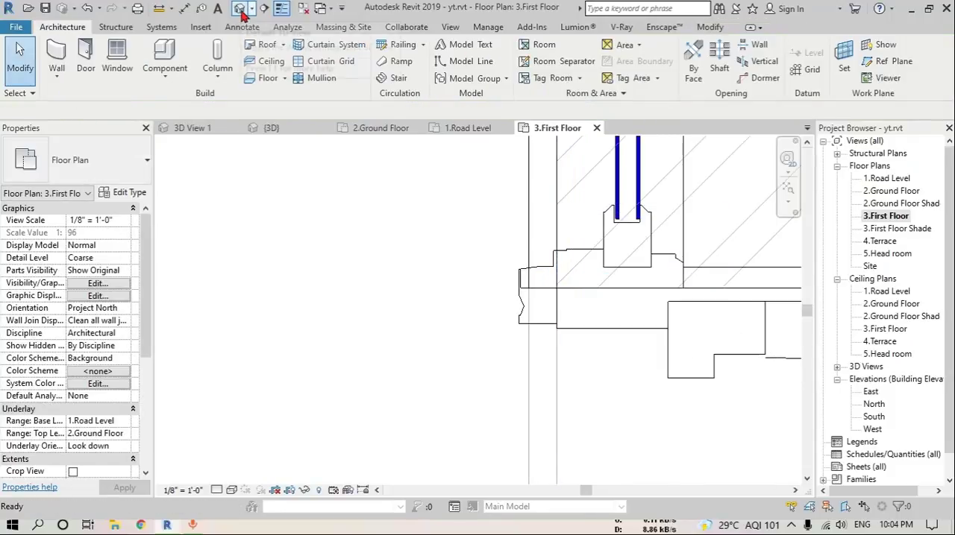
pyautogui.scroll(-3, 454, 317)
pyautogui.moveTo(533, 392); pyautogui.dragTo(564, 159, button='middle')
pyautogui.scroll(-2, 549, 373)
pyautogui.moveTo(550, 379); pyautogui.dragTo(566, 305, button='middle')
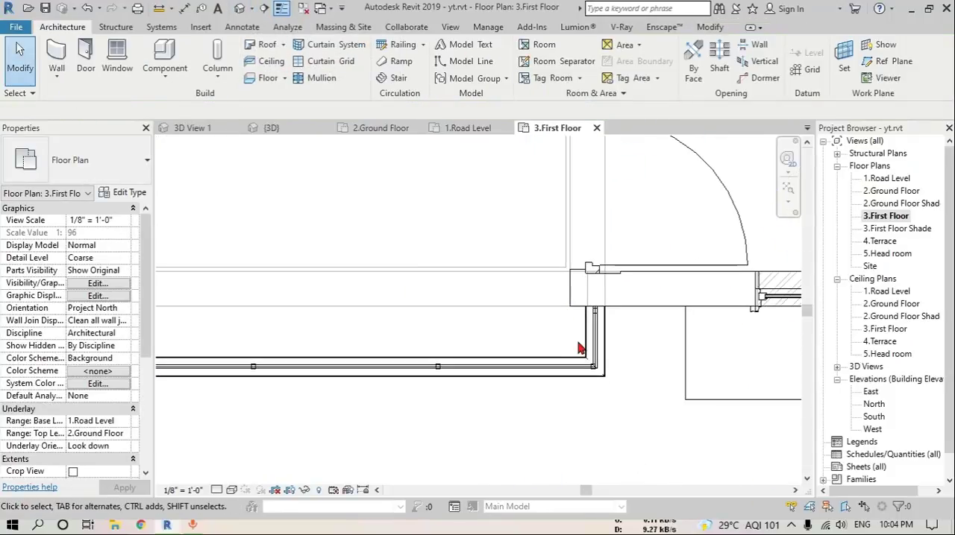
# In the 3D view, paint the balcony's back skirting wall, including its top face, with the 03 Floor Tile material
pyautogui.click(241, 8)
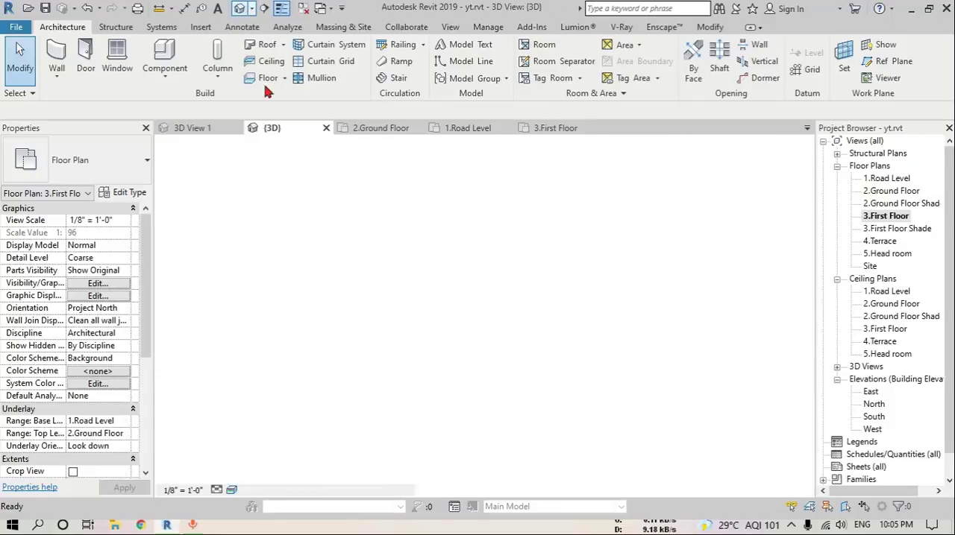
pyautogui.scroll(3, 460, 347)
pyautogui.keyDown('shift'); pyautogui.moveTo(460, 346); pyautogui.dragTo(451, 319, button='middle'); pyautogui.keyUp('shift')
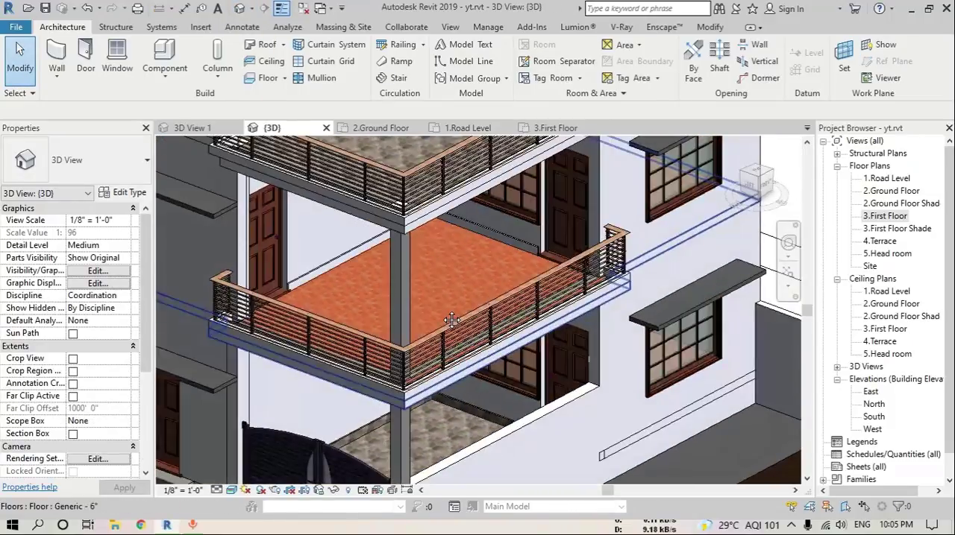
pyautogui.press('p')
pyautogui.press('t')
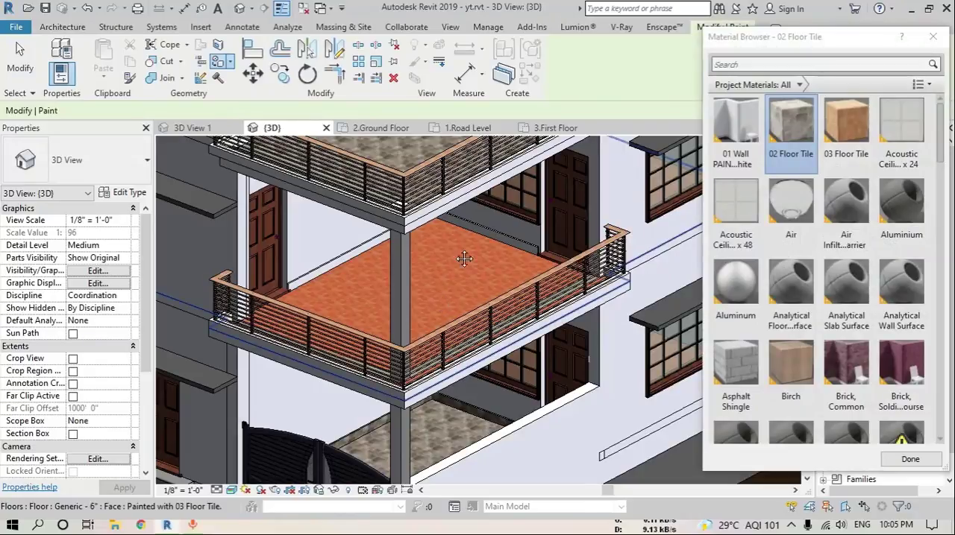
pyautogui.click(847, 134)
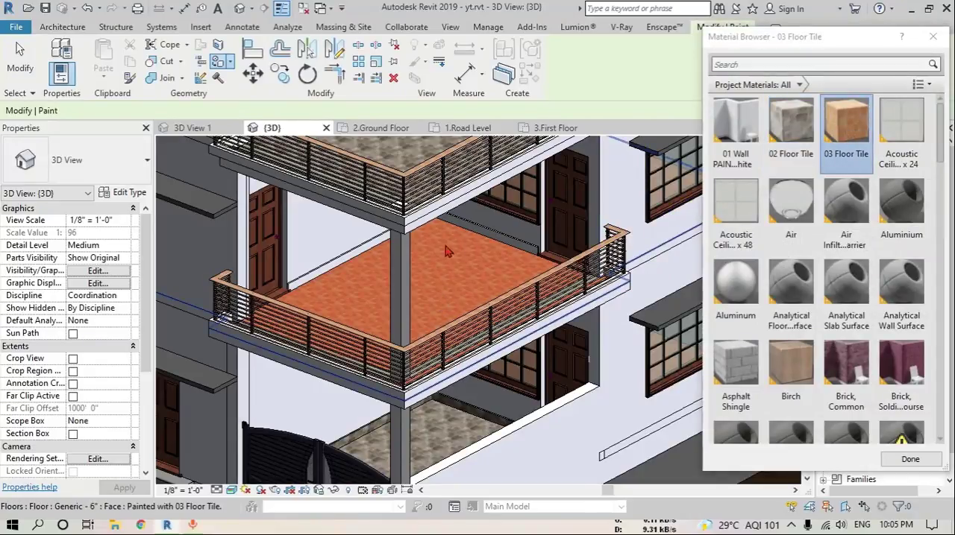
pyautogui.scroll(8, 246, 275)
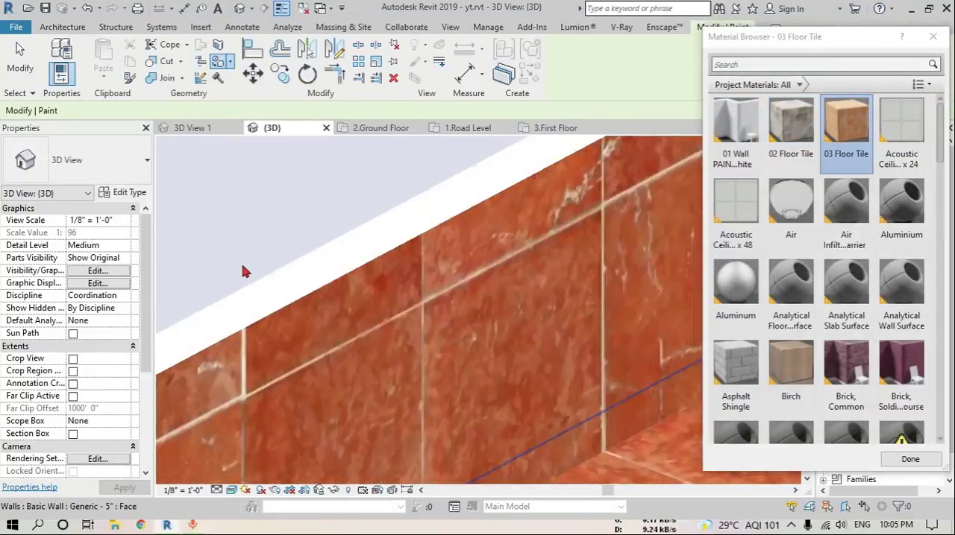
pyautogui.scroll(2, 246, 274)
pyautogui.click(331, 309)
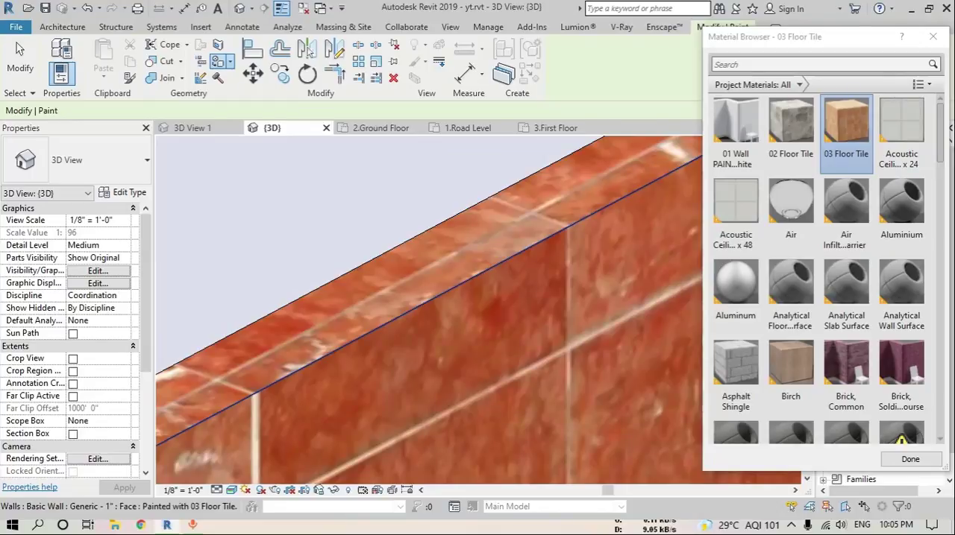
pyautogui.scroll(-8, 524, 246)
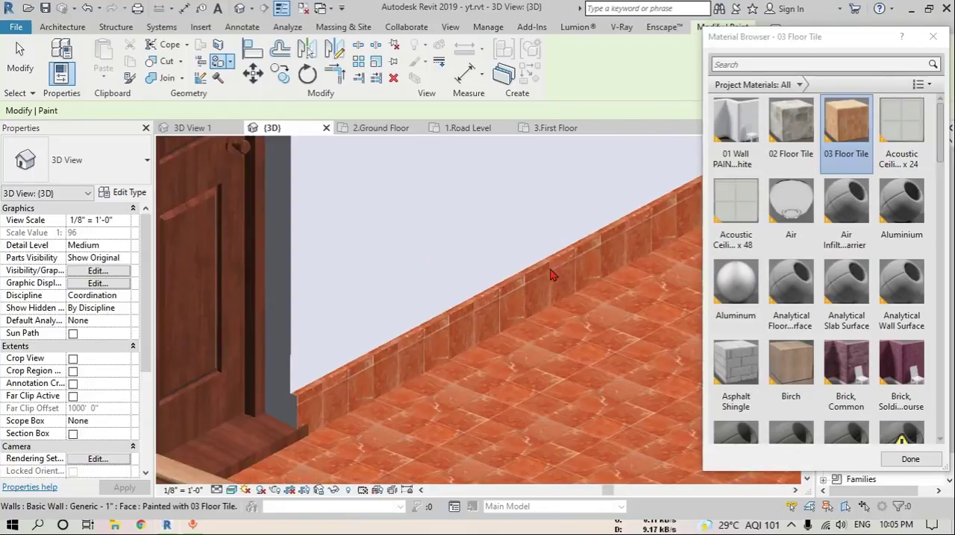
# Paint the skirting wall under the drawing room window with the 03 Floor Tile material and leave the Paint tool
pyautogui.keyDown('shift'); pyautogui.moveTo(568, 283); pyautogui.dragTo(552, 309, button='middle'); pyautogui.keyUp('shift')
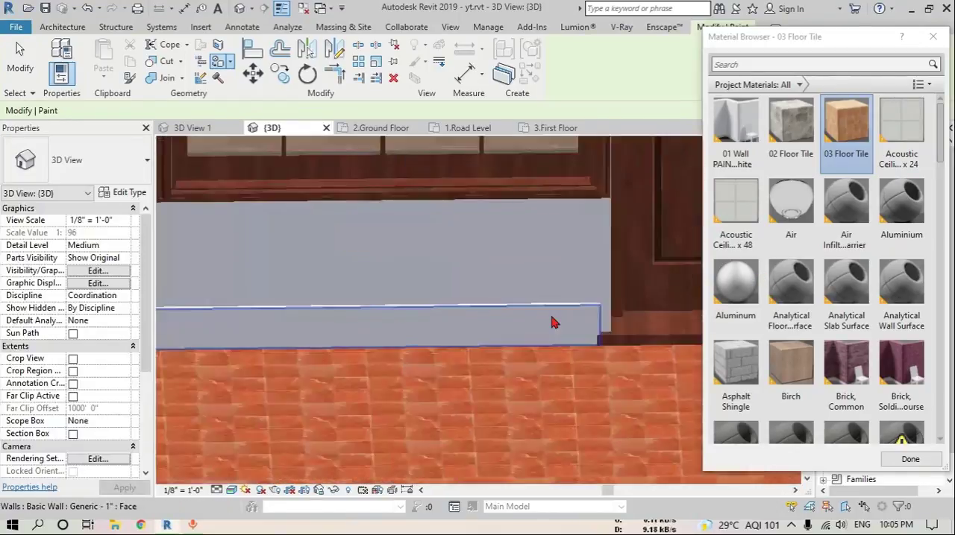
pyautogui.scroll(2, 562, 311)
pyautogui.scroll(4, 569, 302)
pyautogui.click(593, 274)
pyautogui.scroll(-7, 457, 340)
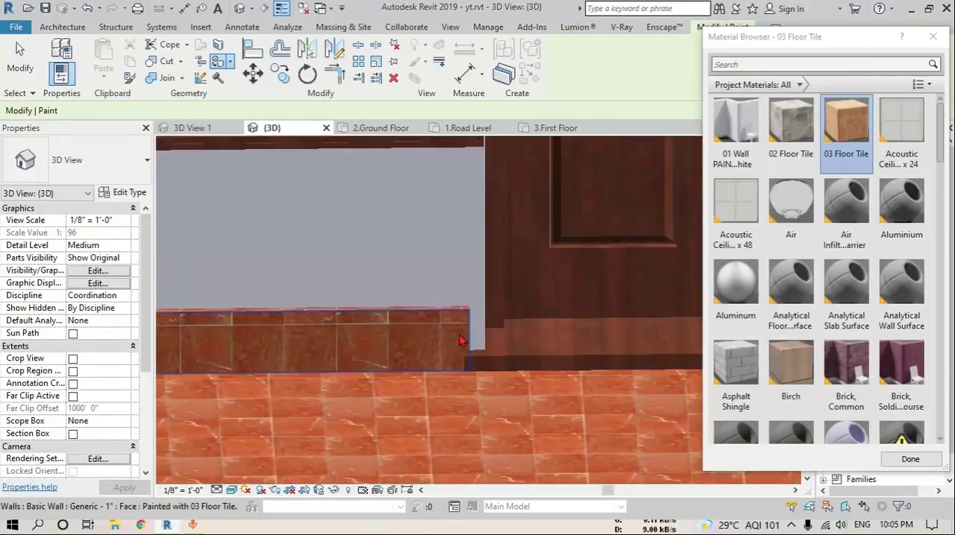
pyautogui.press('Escape')
# Align the end of the window-side skirting wall with the wall edge beside the drawing room door
pyautogui.press('a')
pyautogui.press('l')
pyautogui.scroll(3, 468, 333)
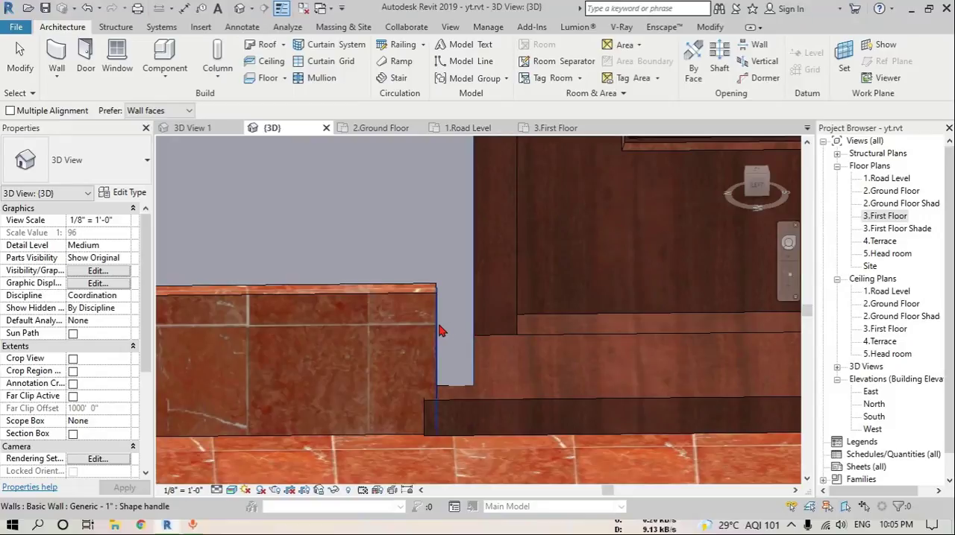
pyautogui.scroll(-8, 391, 351)
pyautogui.keyDown('shift'); pyautogui.moveTo(439, 374); pyautogui.dragTo(460, 352, button='middle'); pyautogui.keyUp('shift')
pyautogui.scroll(2, 460, 352)
pyautogui.scroll(4, 458, 356)
pyautogui.press('Escape')
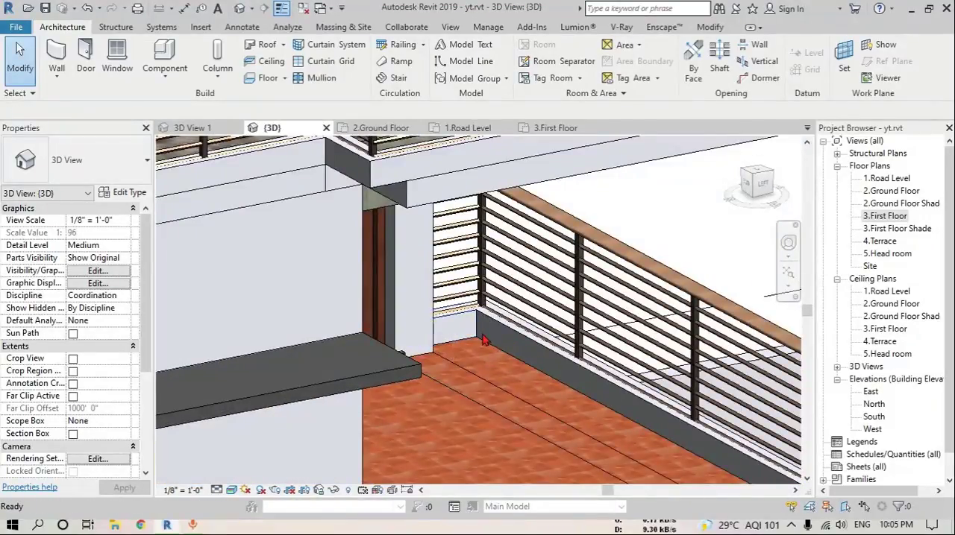
# Paint the inner face of the short low wall under the balcony railing with the 03 Floor Tile material
pyautogui.press('p')
pyautogui.press('a')
pyautogui.scroll(3, 459, 351)
pyautogui.click(425, 357)
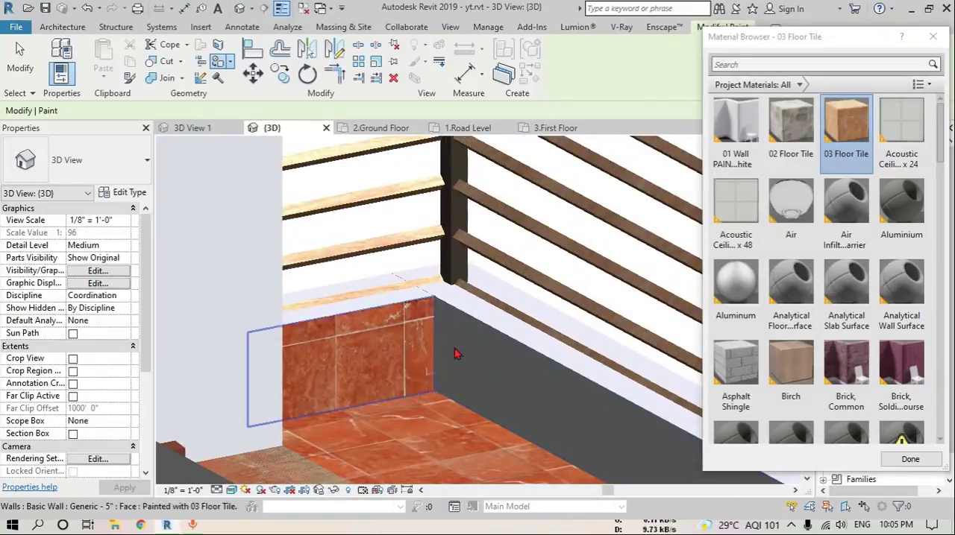
# Paint the inner face of the adjoining long low wall under the railing with 03 Floor Tile and leave the Paint tool
pyautogui.scroll(-6, 457, 355)
pyautogui.moveTo(457, 355)
pyautogui.keyDown('shift'); pyautogui.mouseDown(button='middle')
pyautogui.moveTo(498, 415)
pyautogui.moveTo(481, 335)
pyautogui.mouseUp(button='middle'); pyautogui.keyUp('shift')
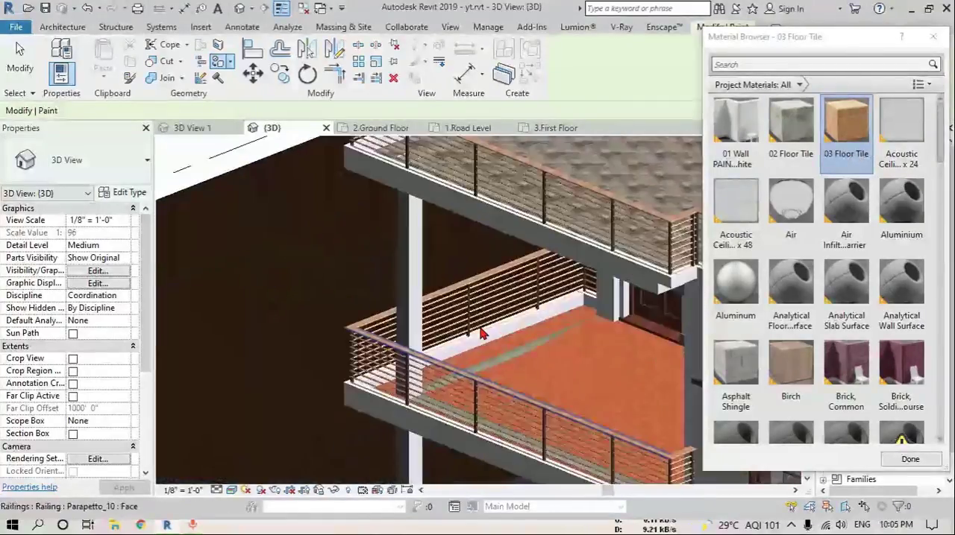
pyautogui.scroll(4, 482, 332)
pyautogui.click(464, 344)
pyautogui.scroll(-6, 456, 357)
pyautogui.moveTo(547, 366)
pyautogui.keyDown('shift'); pyautogui.mouseDown(button='middle')
pyautogui.moveTo(574, 394)
pyautogui.moveTo(564, 395)
pyautogui.mouseUp(button='middle'); pyautogui.keyUp('shift')
pyautogui.press('Escape')
# Select the concrete beam showing through the balcony floor and set its structural material to 01 Wall PAINT White
pyautogui.scroll(3, 504, 332)
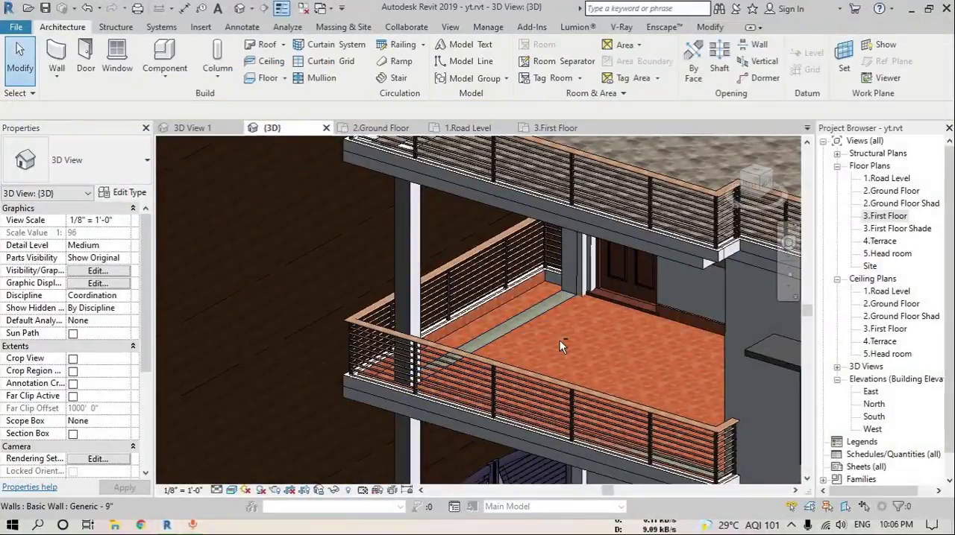
pyautogui.keyDown('shift'); pyautogui.moveTo(560, 342); pyautogui.dragTo(511, 302, button='middle'); pyautogui.keyUp('shift')
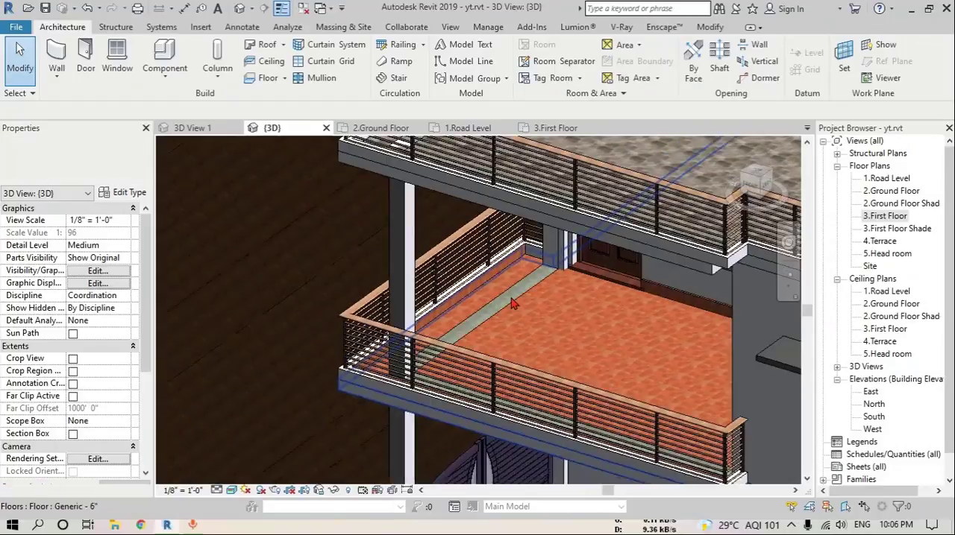
pyautogui.scroll(3, 511, 303)
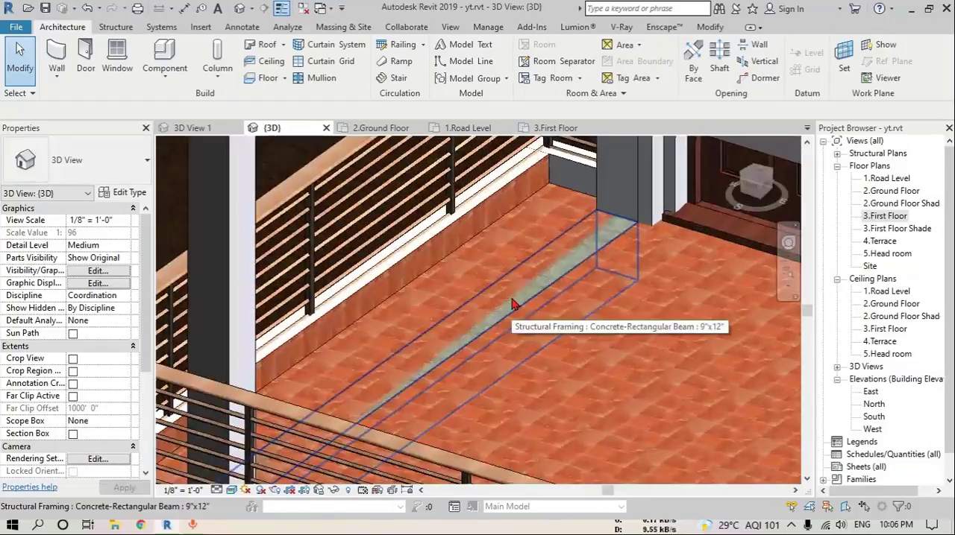
pyautogui.click(512, 304)
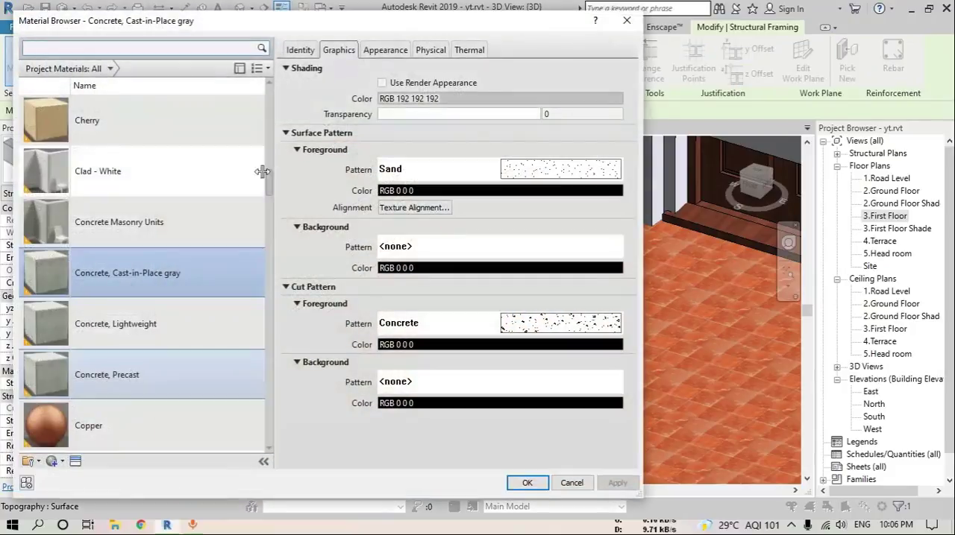
pyautogui.click(137, 174)
pyautogui.scroll(10, 137, 173)
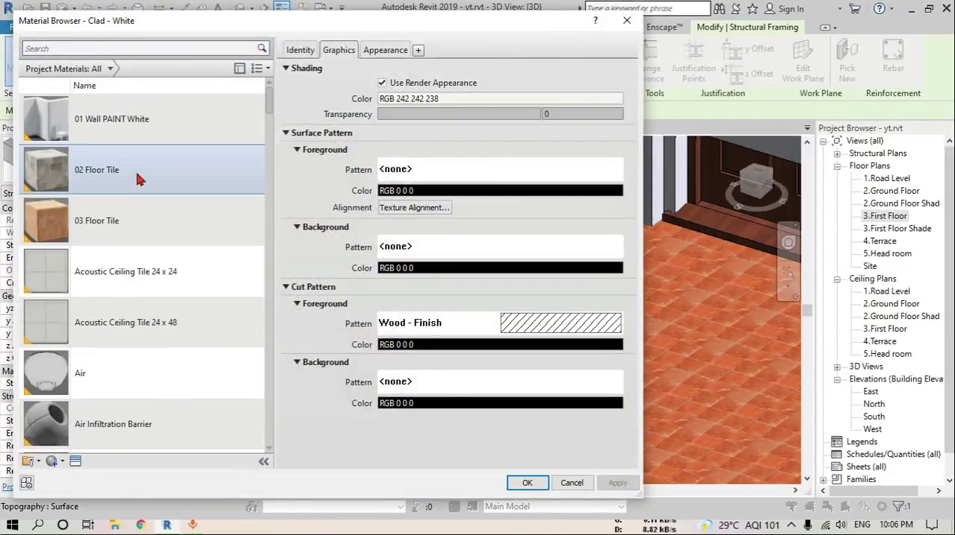
pyautogui.click(127, 128)
pyautogui.click(526, 482)
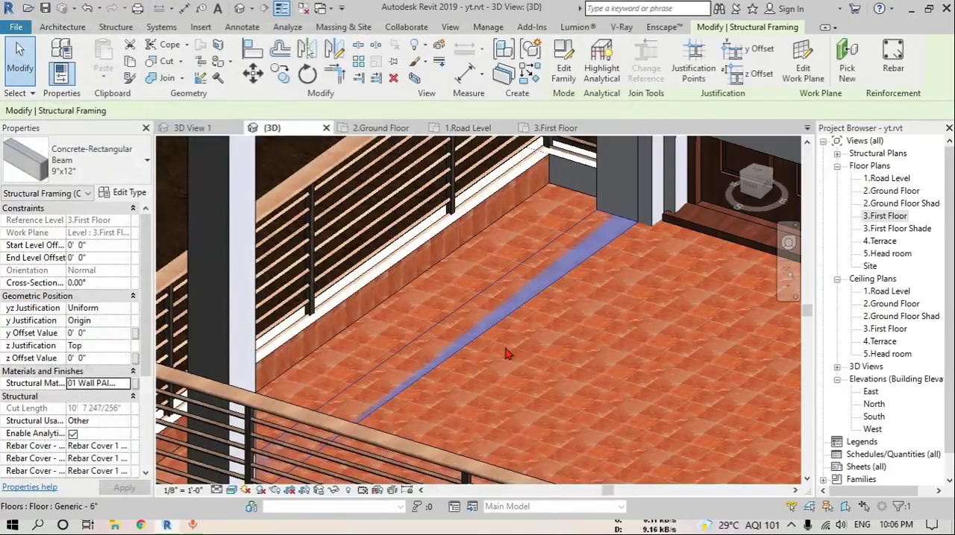
# Select the remaining concrete beams under the balcony and terrace slabs and set their structural material to 01 Wall PAINT White
pyautogui.scroll(-4, 464, 325)
pyautogui.keyDown('shift'); pyautogui.moveTo(483, 375); pyautogui.dragTo(690, 312, button='middle'); pyautogui.keyUp('shift')
pyautogui.press('Escape')
pyautogui.keyDown('shift'); pyautogui.moveTo(528, 319); pyautogui.dragTo(625, 307, button='middle'); pyautogui.keyUp('shift')
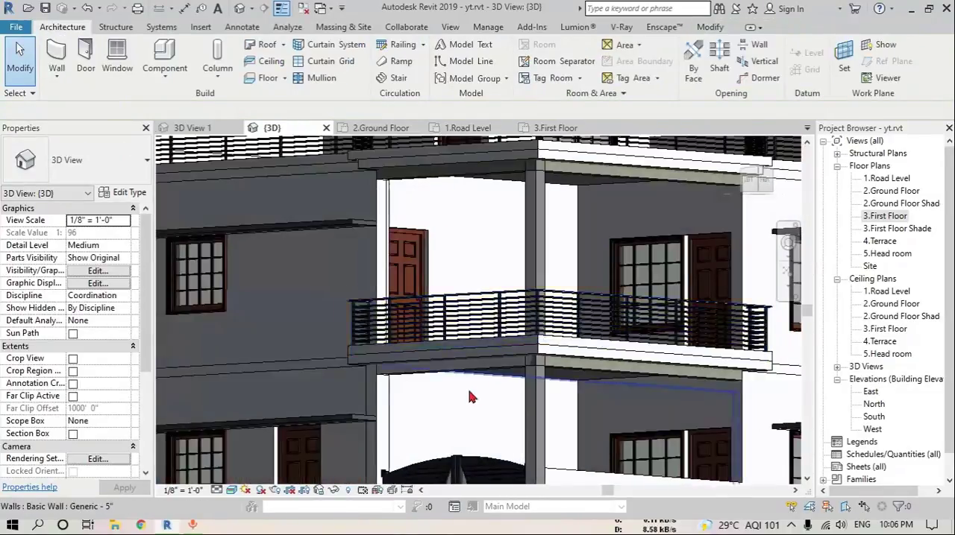
pyautogui.scroll(4, 478, 391)
pyautogui.keyDown('shift'); pyautogui.moveTo(515, 356); pyautogui.dragTo(649, 352, button='middle'); pyautogui.keyUp('shift')
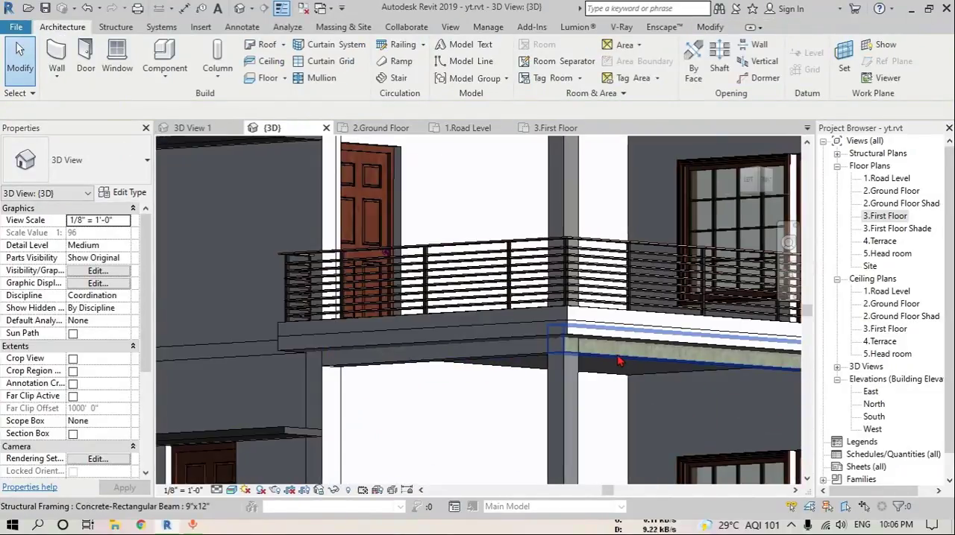
pyautogui.click(650, 352)
pyautogui.scroll(-5, 650, 352)
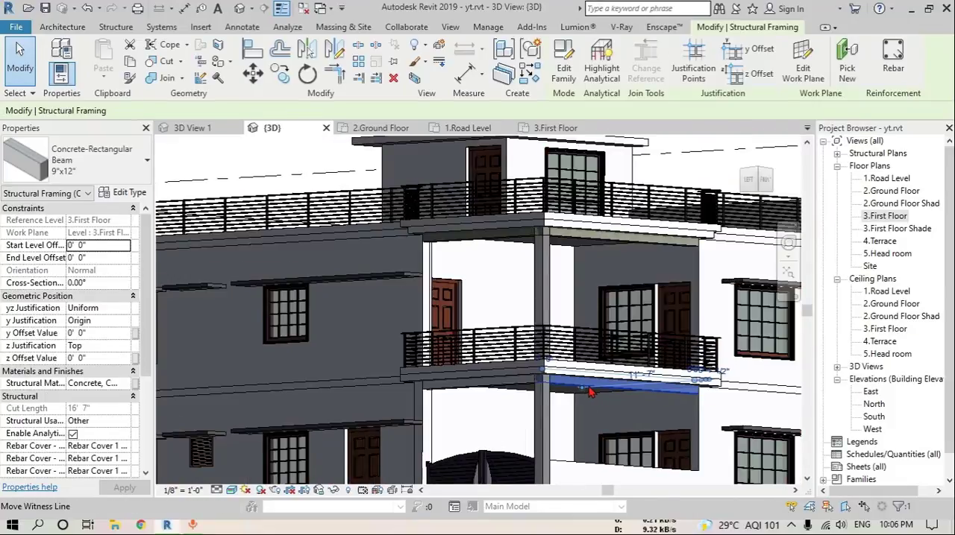
pyautogui.keyDown('ctrl'); pyautogui.click(597, 240); pyautogui.keyUp('ctrl')
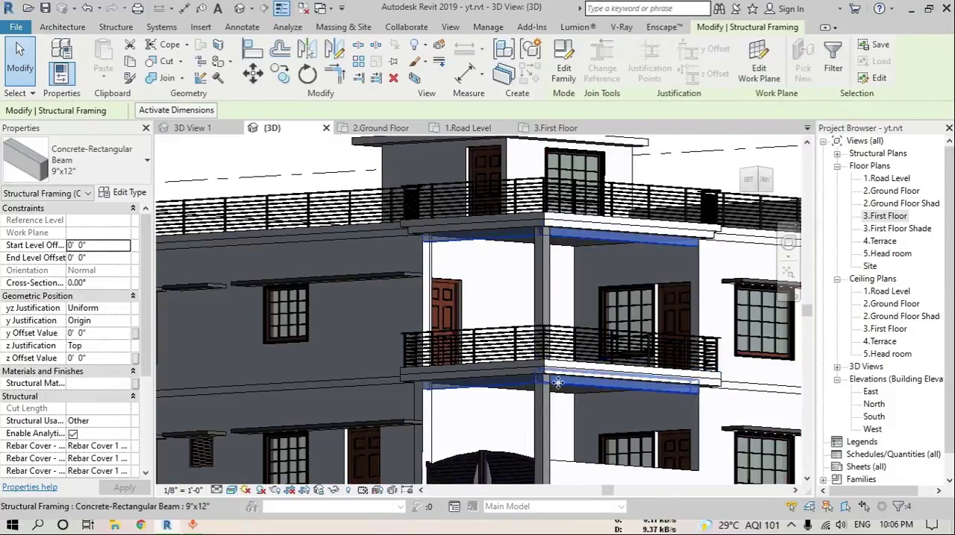
pyautogui.keyDown('ctrl'); pyautogui.click(584, 335); pyautogui.keyUp('ctrl')
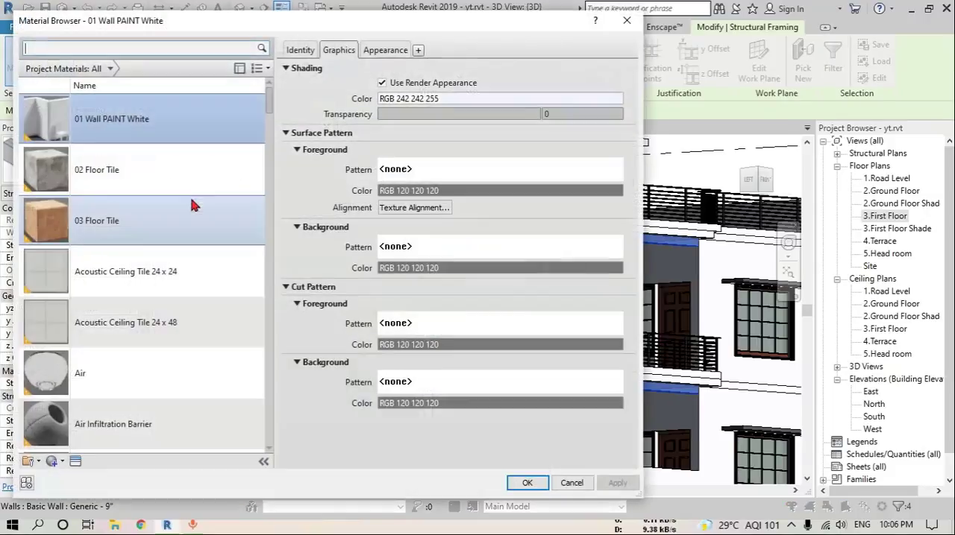
pyautogui.click(526, 483)
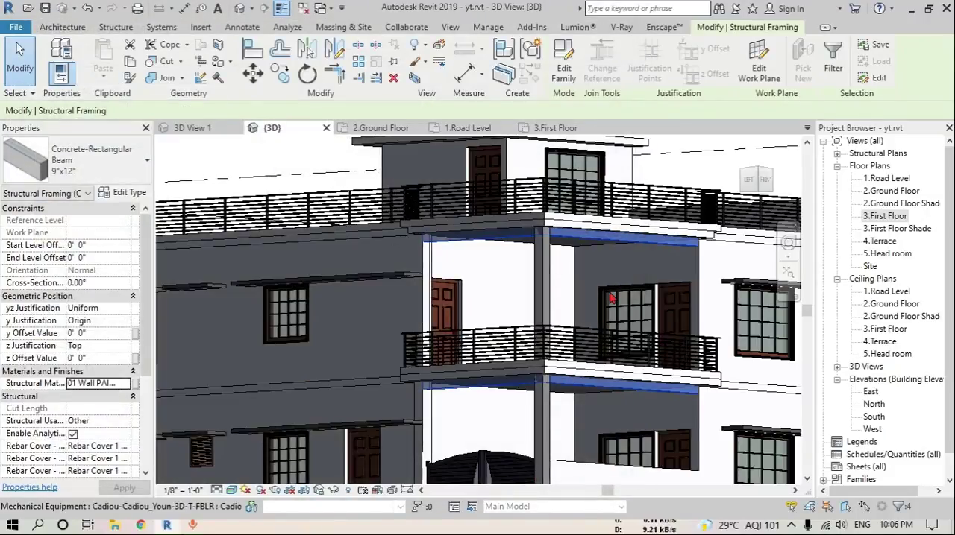
pyautogui.press('Escape')
# Paint the beam faces showing through the first-floor balcony floor with the 03 Floor Tile material
pyautogui.keyDown('shift'); pyautogui.moveTo(612, 300); pyautogui.dragTo(486, 386, button='middle'); pyautogui.keyUp('shift')
pyautogui.scroll(3, 483, 384)
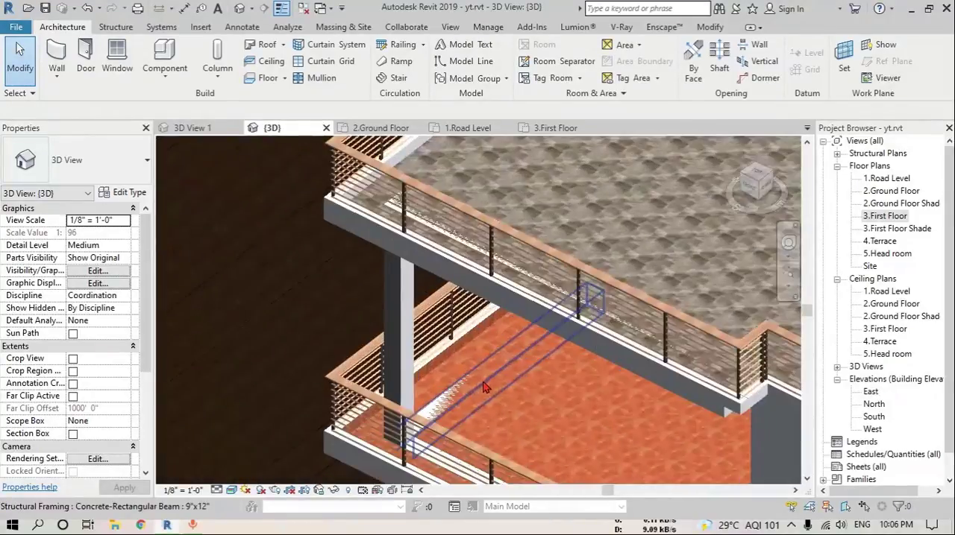
pyautogui.scroll(2, 485, 384)
pyautogui.press('p')
pyautogui.press('t')
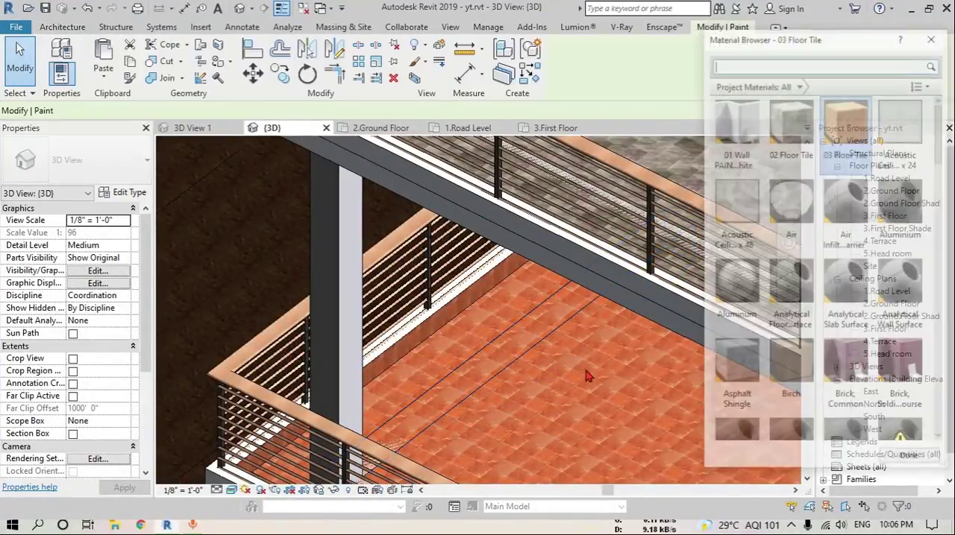
pyautogui.scroll(-2, 465, 328)
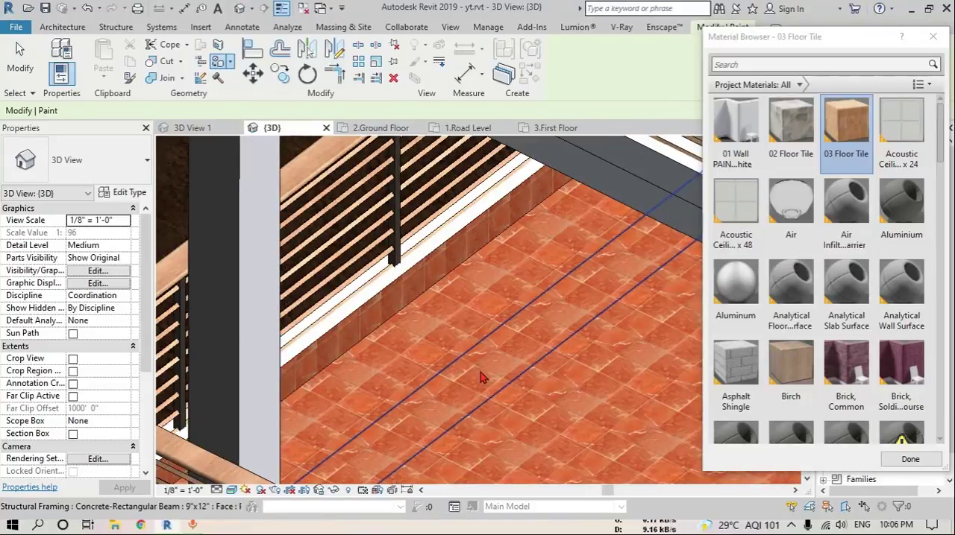
pyautogui.keyDown('shift'); pyautogui.moveTo(485, 376); pyautogui.dragTo(528, 400, button='middle'); pyautogui.keyUp('shift')
pyautogui.scroll(3, 481, 312)
pyautogui.scroll(-4, 481, 311)
# Paint the beam faces showing through the terrace floor with 02 Floor Tile and leave the Paint tool
pyautogui.click(790, 123)
pyautogui.scroll(3, 321, 224)
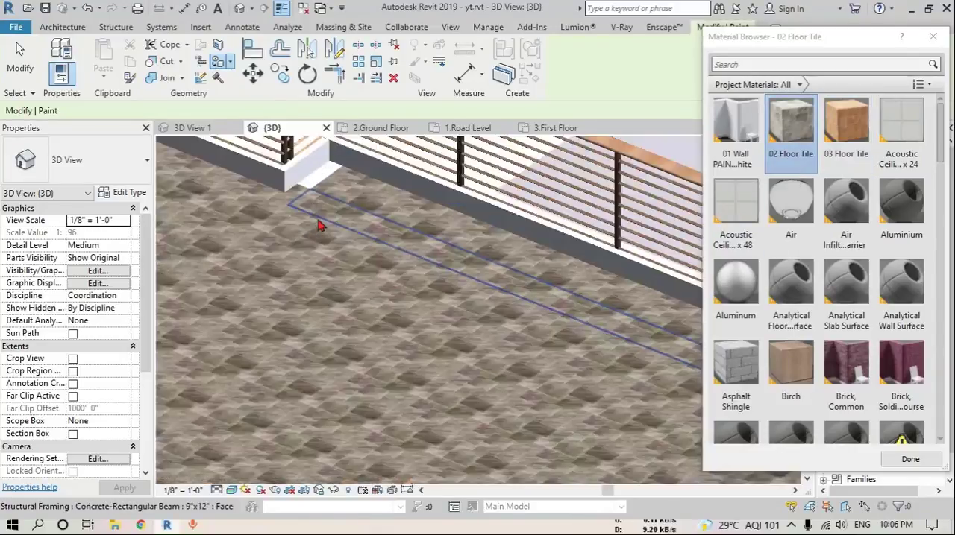
pyautogui.click(340, 282)
pyautogui.scroll(-3, 339, 282)
pyautogui.keyDown('shift'); pyautogui.moveTo(340, 282); pyautogui.dragTo(467, 379, button='middle'); pyautogui.keyUp('shift')
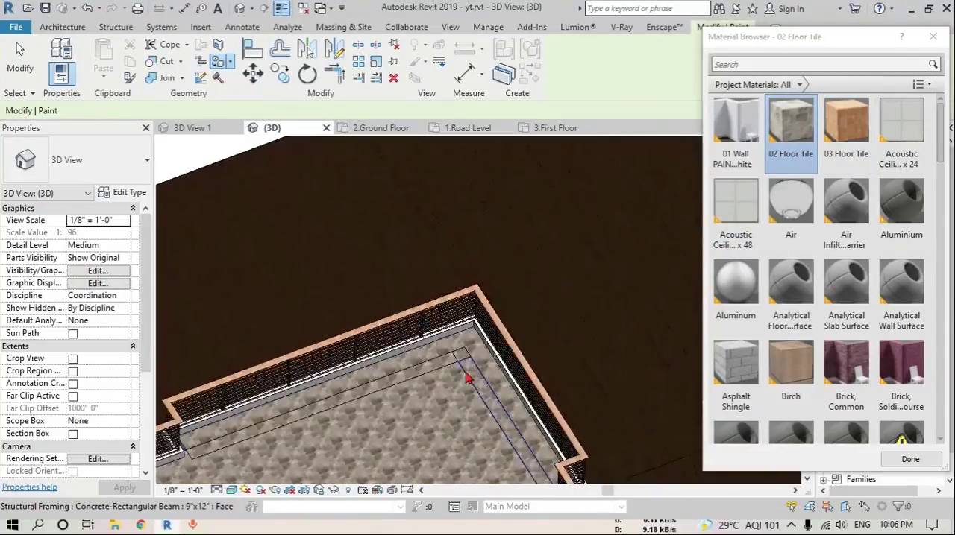
pyautogui.scroll(3, 476, 368)
pyautogui.scroll(-1, 419, 355)
pyautogui.scroll(2, 434, 339)
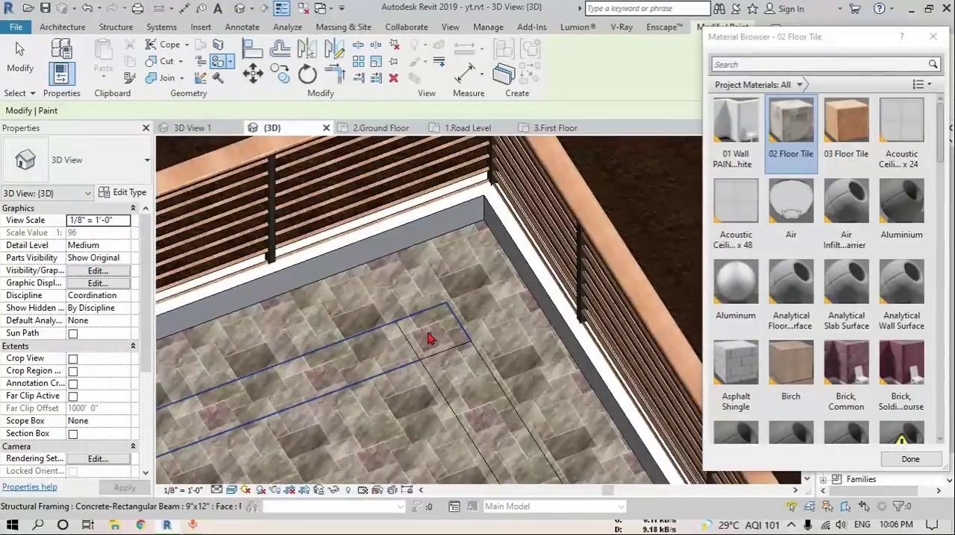
pyautogui.scroll(-3, 426, 342)
pyautogui.scroll(-3, 417, 350)
pyautogui.keyDown('shift'); pyautogui.moveTo(417, 349); pyautogui.dragTo(424, 311, button='middle'); pyautogui.keyUp('shift')
pyautogui.press('Escape')
# Attach the top of the balcony corner column to the terrace floor slab
pyautogui.click(409, 305)
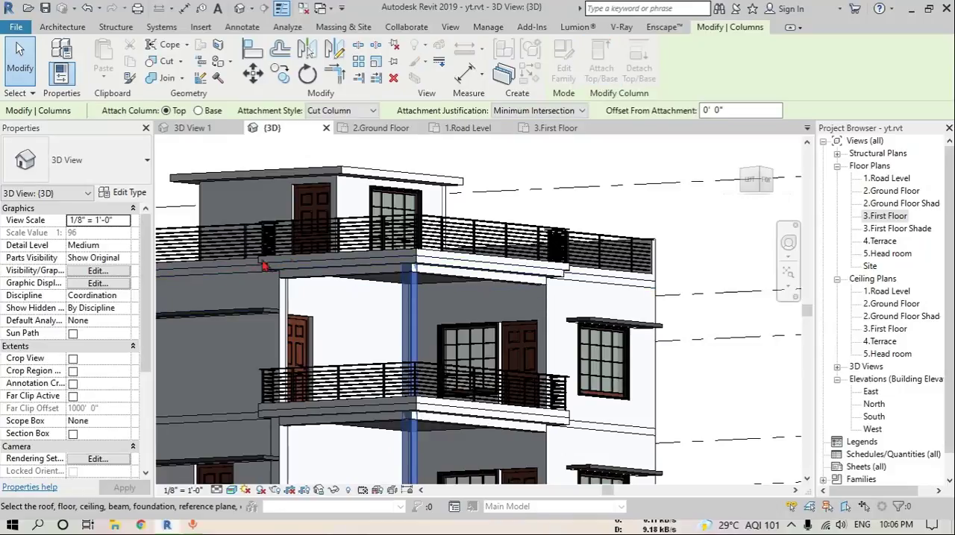
pyautogui.scroll(5, 263, 267)
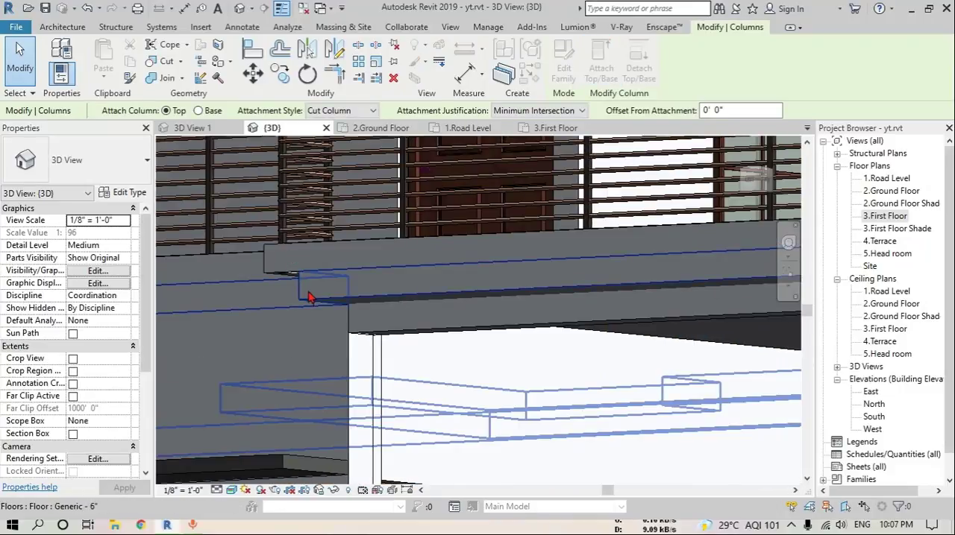
pyautogui.click(311, 297)
pyautogui.scroll(-5, 319, 363)
# Set the material of the 9"x9" Rectangular Column type to 01 Wall PAINT White
pyautogui.keyDown('shift'); pyautogui.moveTo(332, 368); pyautogui.dragTo(384, 437, button='middle'); pyautogui.keyUp('shift')
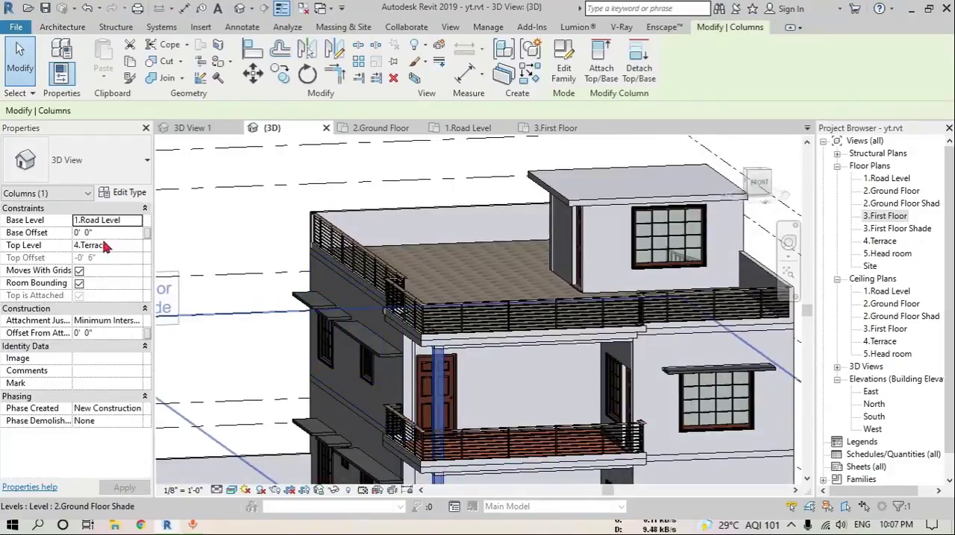
pyautogui.click(117, 194)
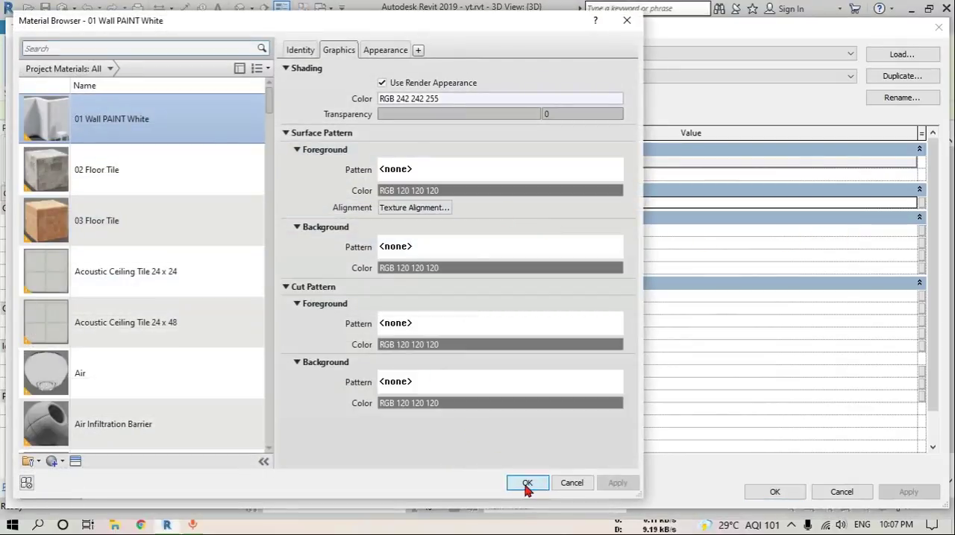
pyautogui.click(527, 484)
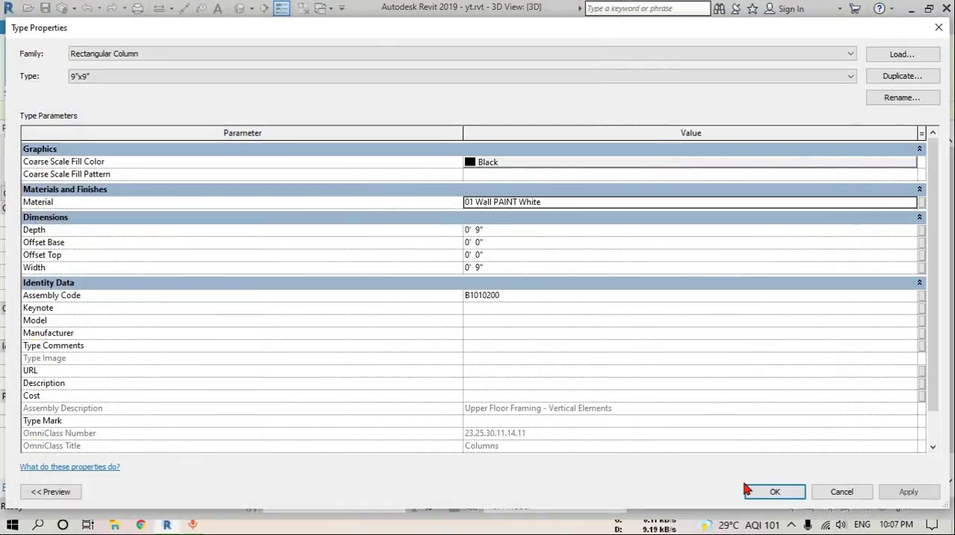
pyautogui.click(774, 492)
pyautogui.scroll(3, 513, 329)
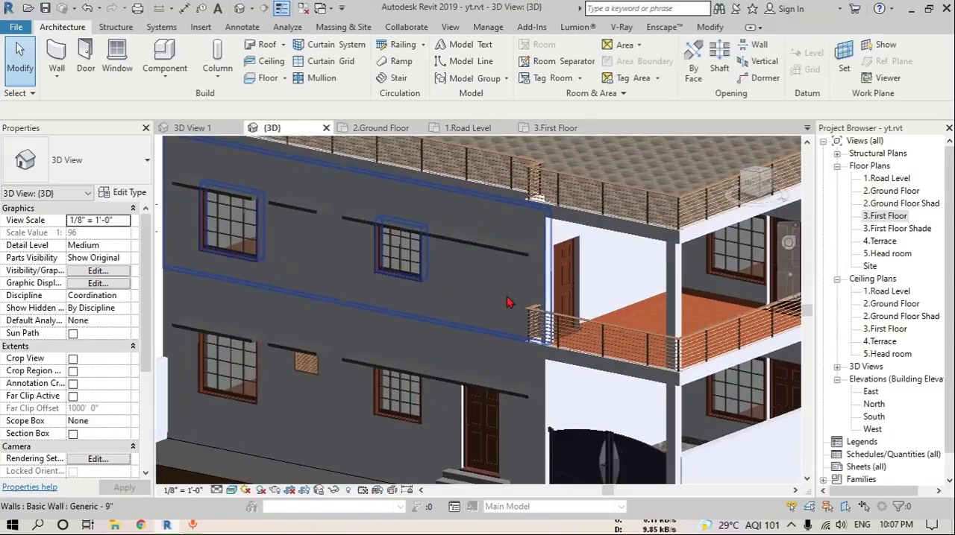
pyautogui.scroll(-2, 340, 249)
pyautogui.moveTo(489, 292); pyautogui.dragTo(389, 287, button='middle')
pyautogui.keyDown('shift'); pyautogui.moveTo(522, 287); pyautogui.dragTo(547, 316, button='middle'); pyautogui.keyUp('shift')
pyautogui.scroll(1, 663, 277)
pyautogui.scroll(1, 662, 277)
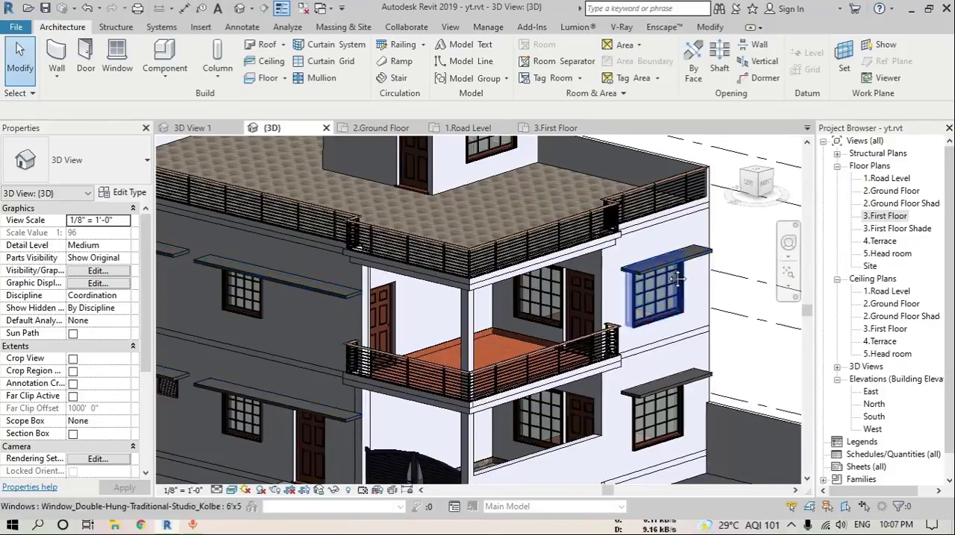
# Create a new project material named 04 gray paint and set its class to Paint
pyautogui.click(488, 27)
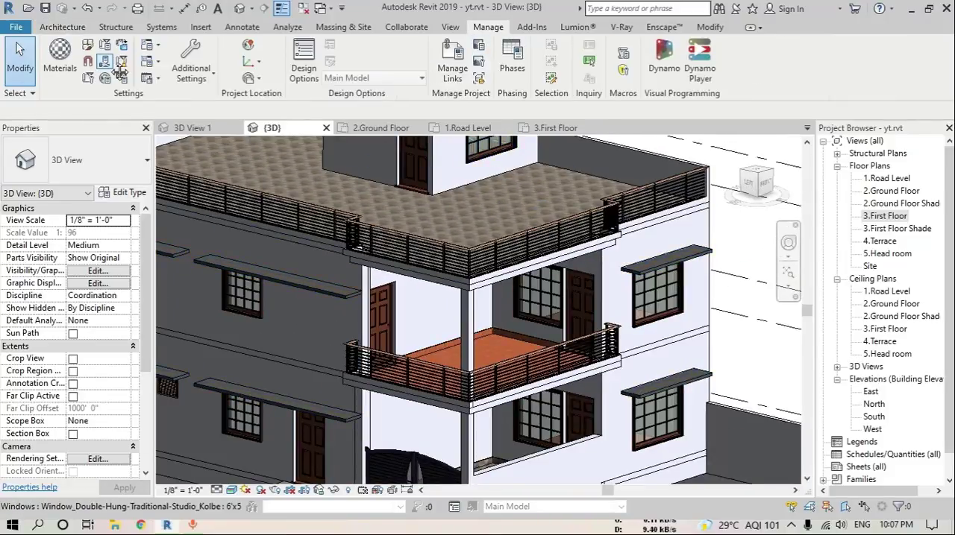
pyautogui.click(59, 60)
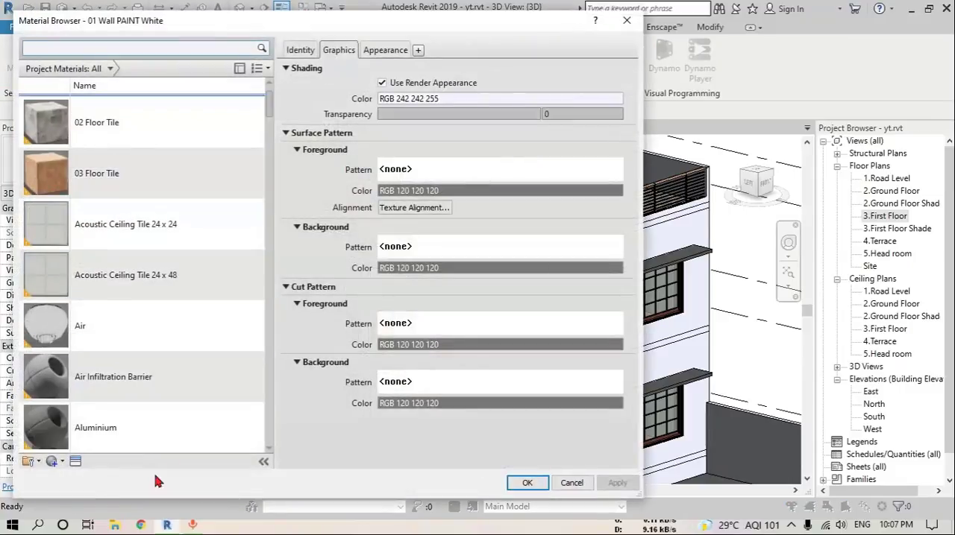
pyautogui.click(59, 462)
pyautogui.click(299, 50)
pyautogui.click(510, 70)
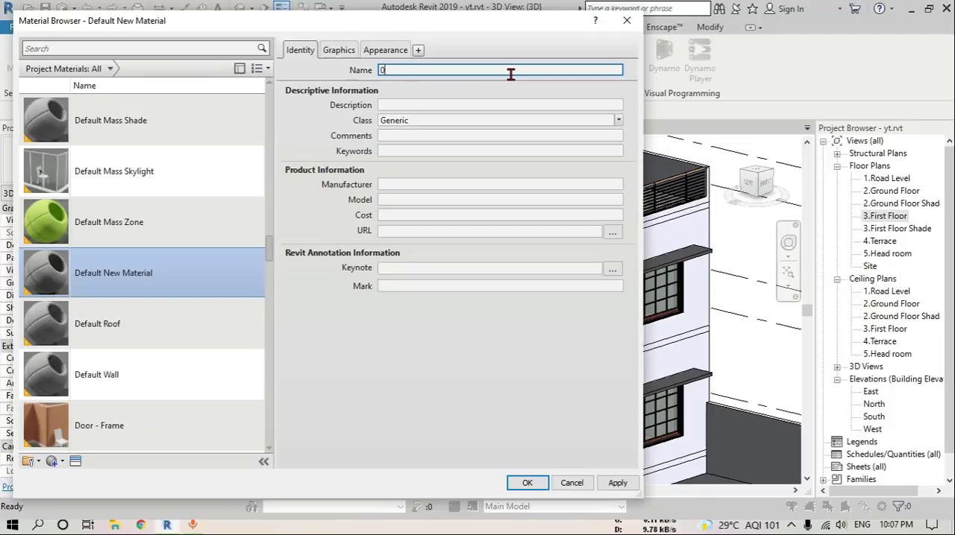
pyautogui.press('Return')
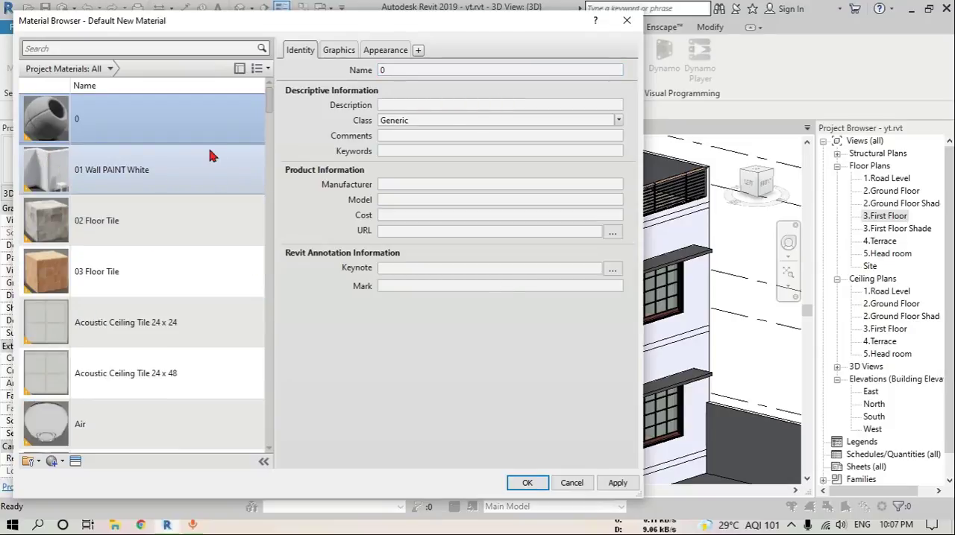
pyautogui.click(395, 70)
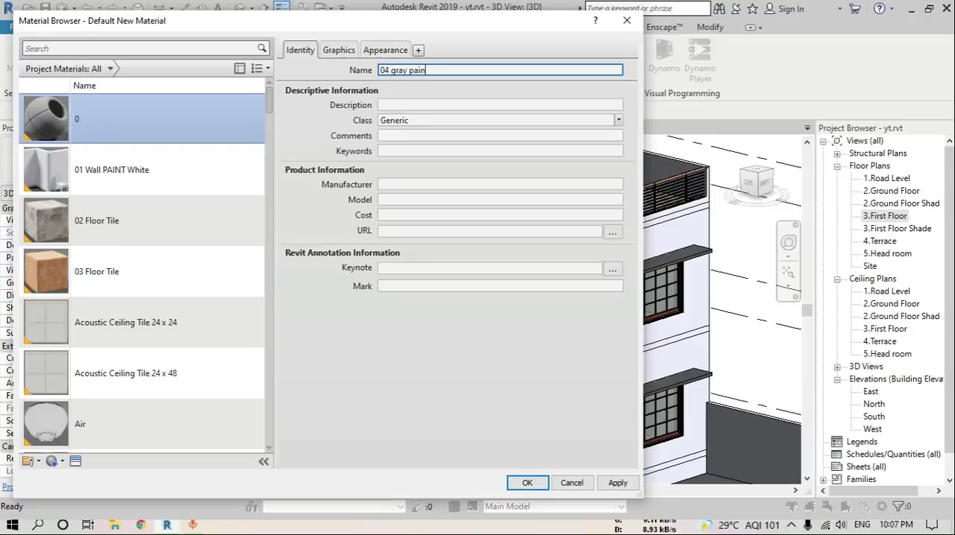
pyautogui.click(619, 121)
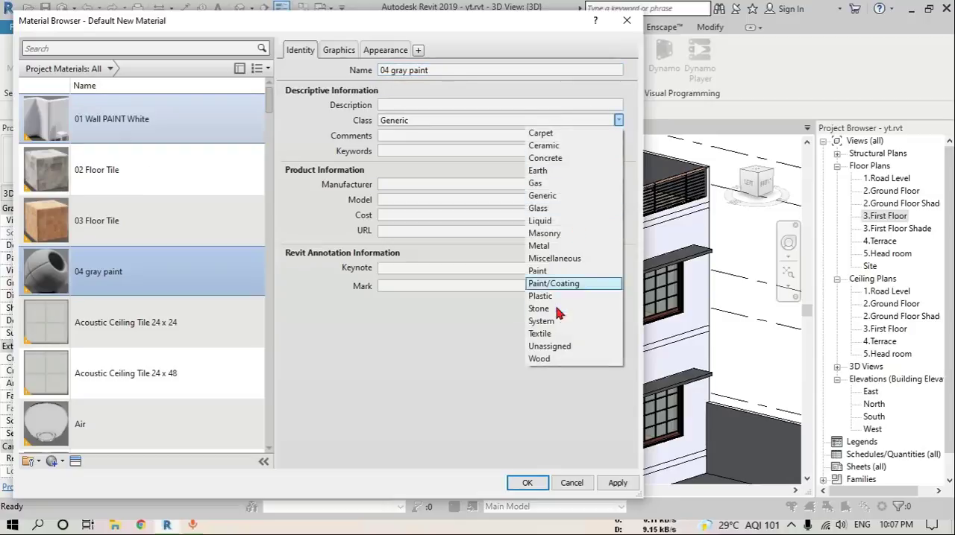
pyautogui.click(540, 272)
# Make 04 gray paint use its render appearance and replace that appearance with the glossy Dark Gray wall paint asset
pyautogui.click(338, 50)
pyautogui.click(382, 82)
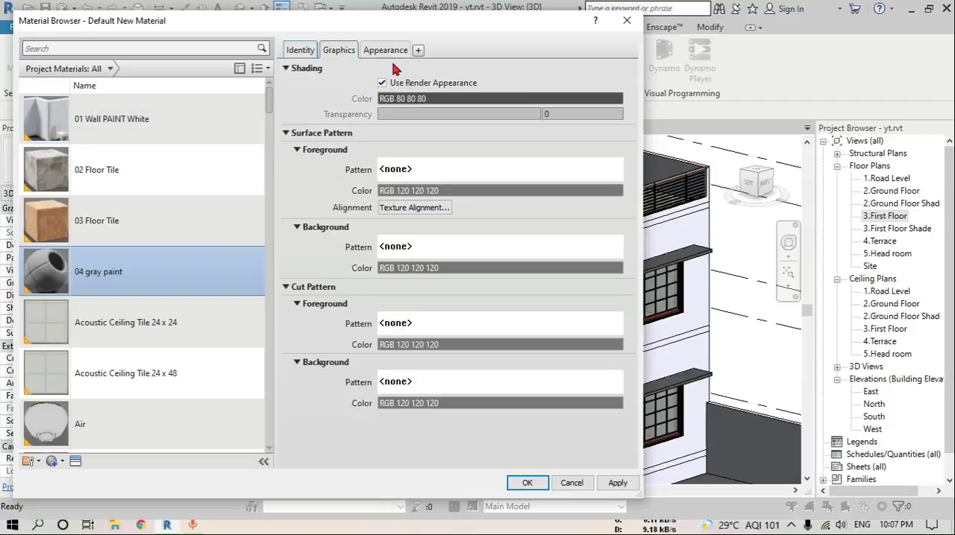
pyautogui.click(385, 50)
pyautogui.click(608, 70)
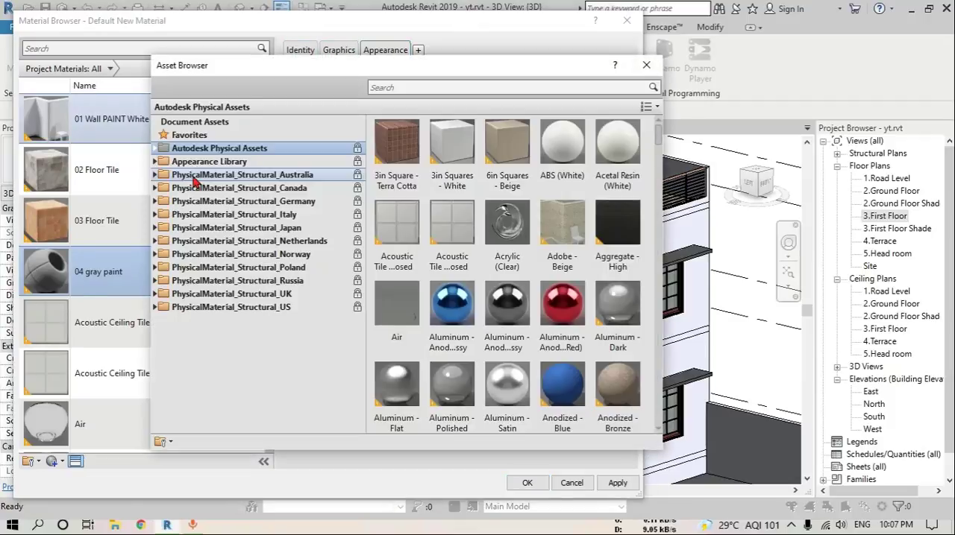
pyautogui.click(156, 162)
pyautogui.scroll(-4, 194, 261)
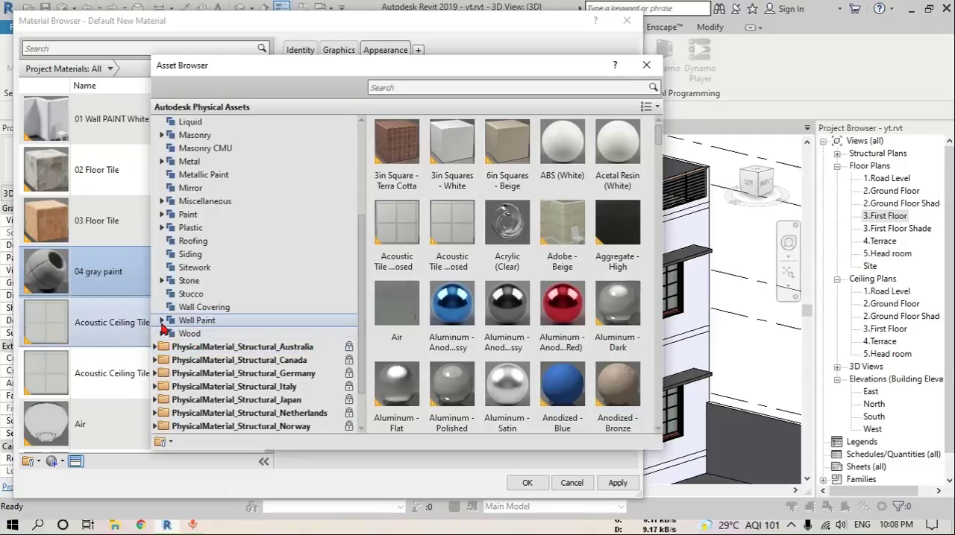
pyautogui.click(161, 320)
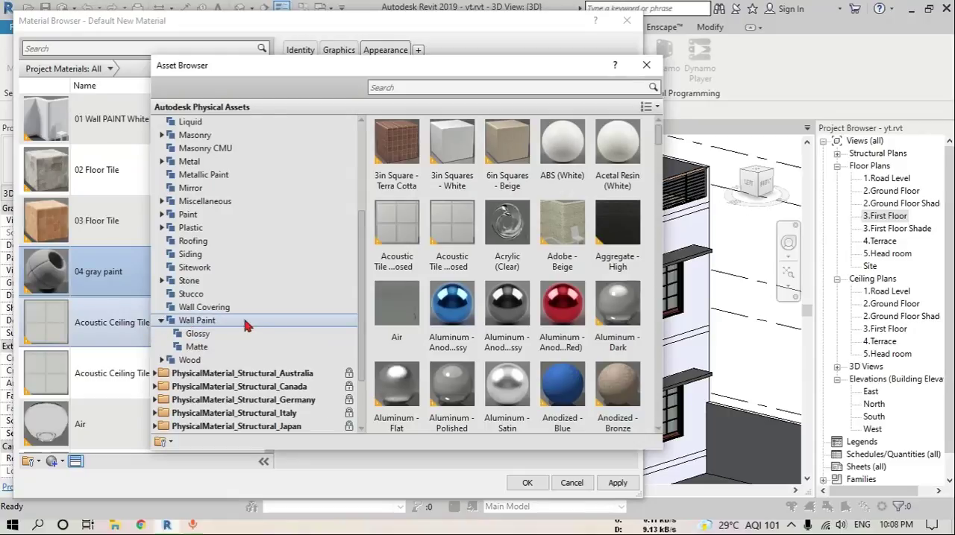
pyautogui.click(200, 335)
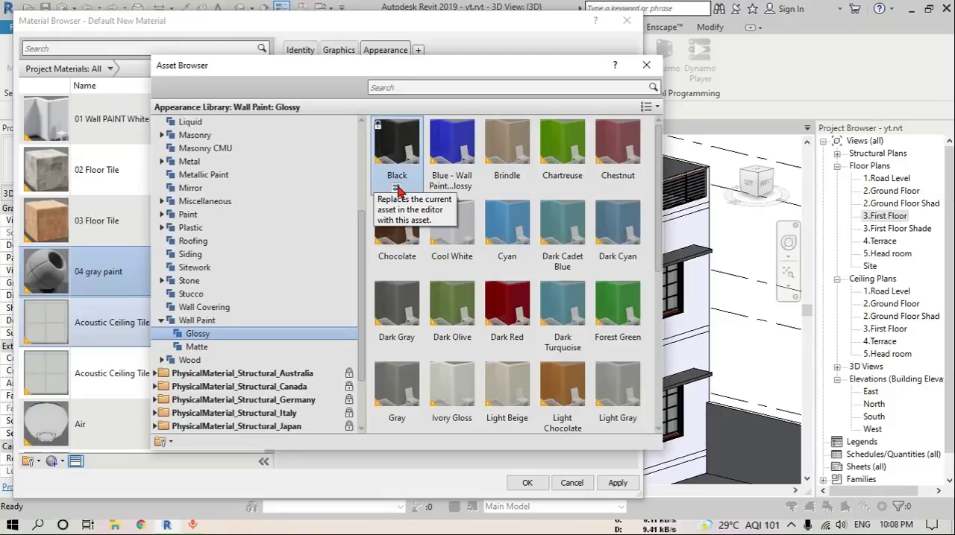
pyautogui.click(397, 350)
pyautogui.click(646, 65)
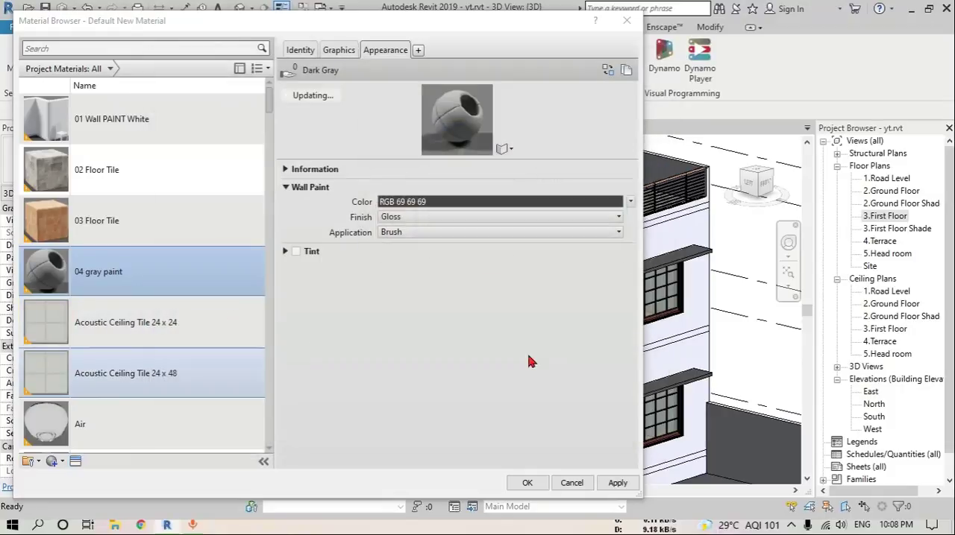
pyautogui.click(527, 482)
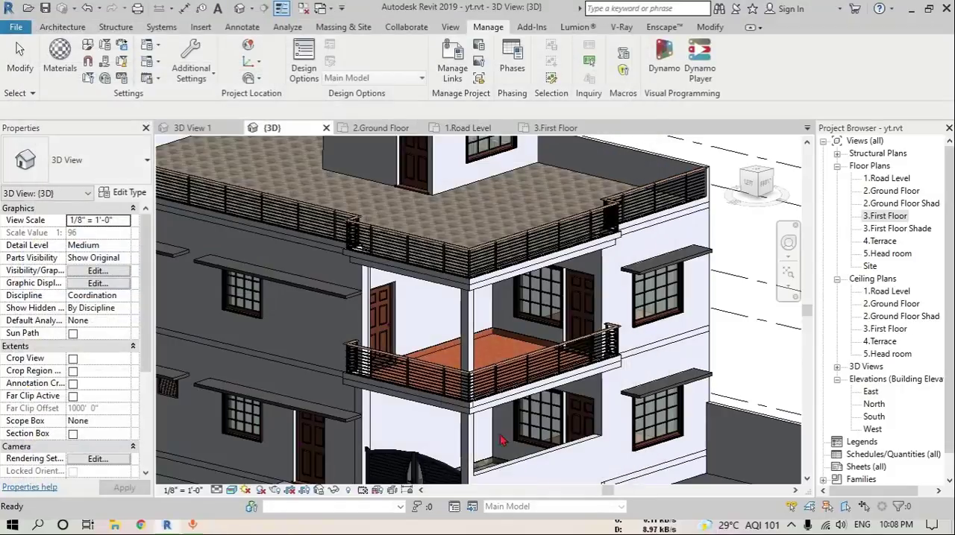
# Set the structure layer material of the Shades floor type to 04 gray paint
pyautogui.click(293, 282)
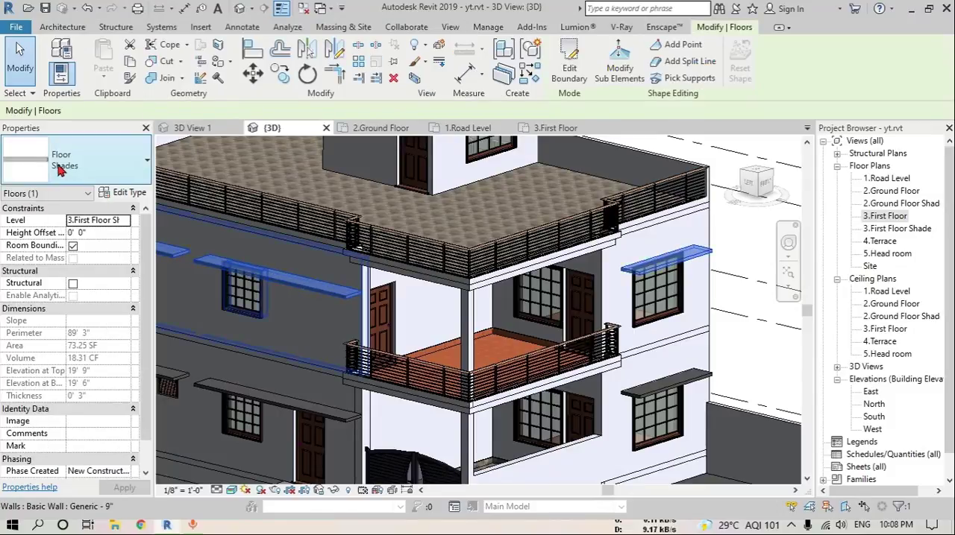
pyautogui.click(117, 192)
pyautogui.click(681, 162)
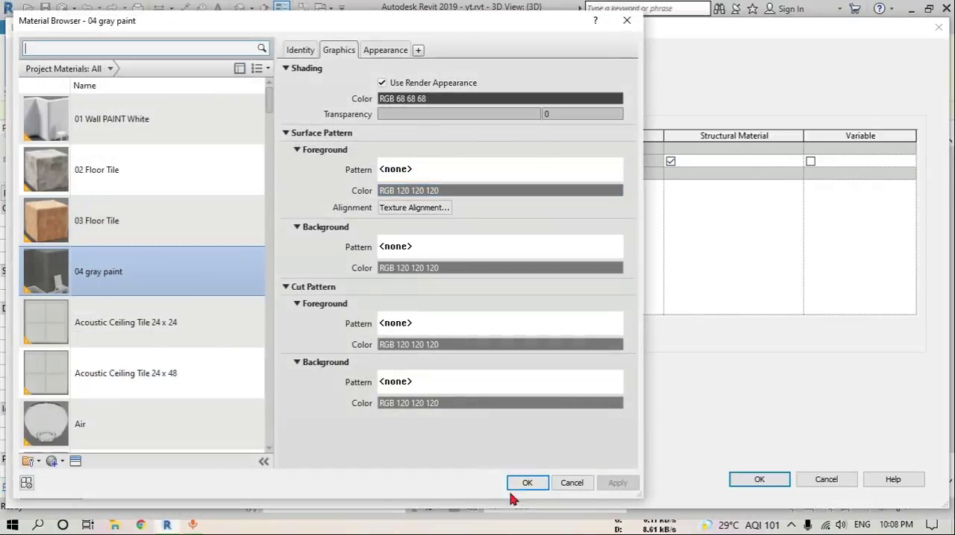
pyautogui.click(513, 481)
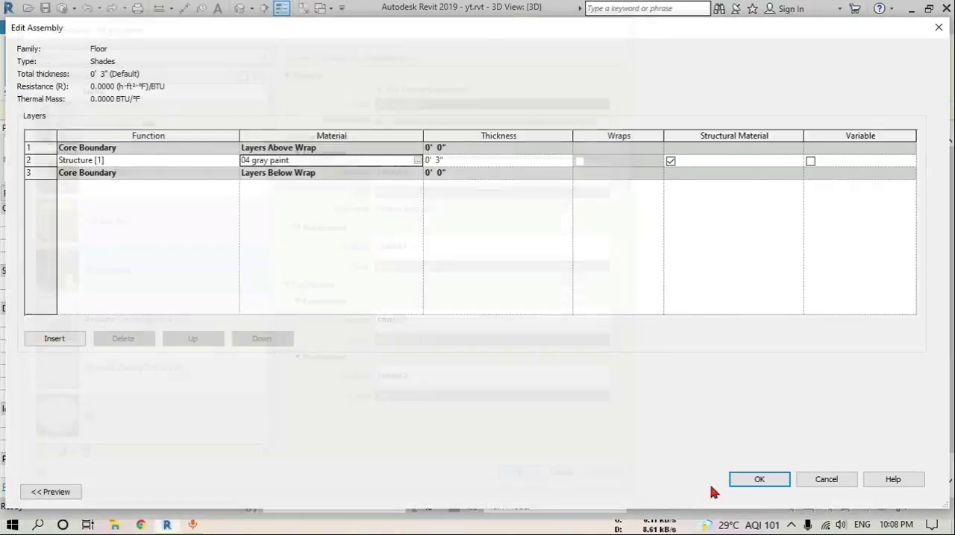
pyautogui.click(757, 483)
pyautogui.click(762, 493)
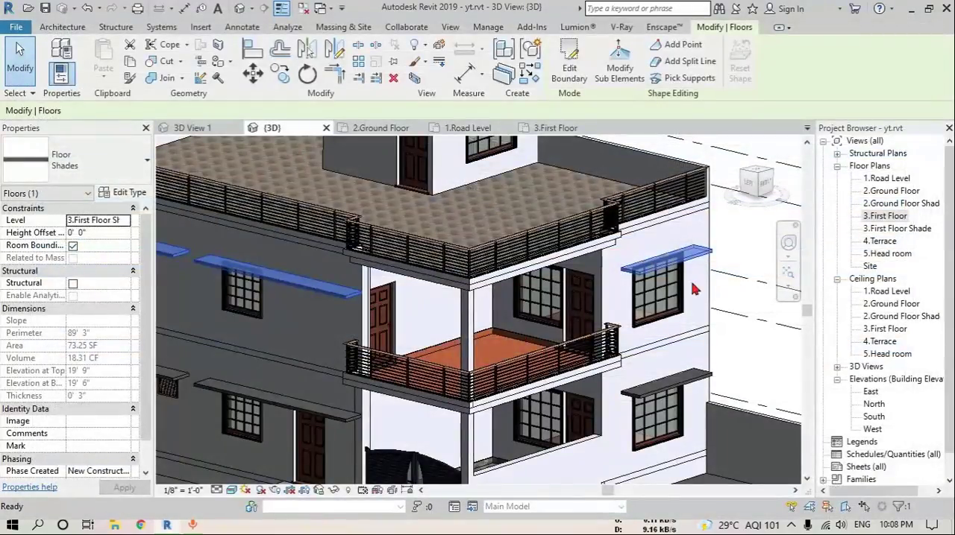
pyautogui.click(763, 364)
# Edit the entrance steps in place, assign 02 Floor Tile to their extrusion, and finish the model
pyautogui.scroll(-3, 549, 296)
pyautogui.moveTo(570, 382); pyautogui.dragTo(627, 382, button='middle')
pyautogui.scroll(5, 403, 384)
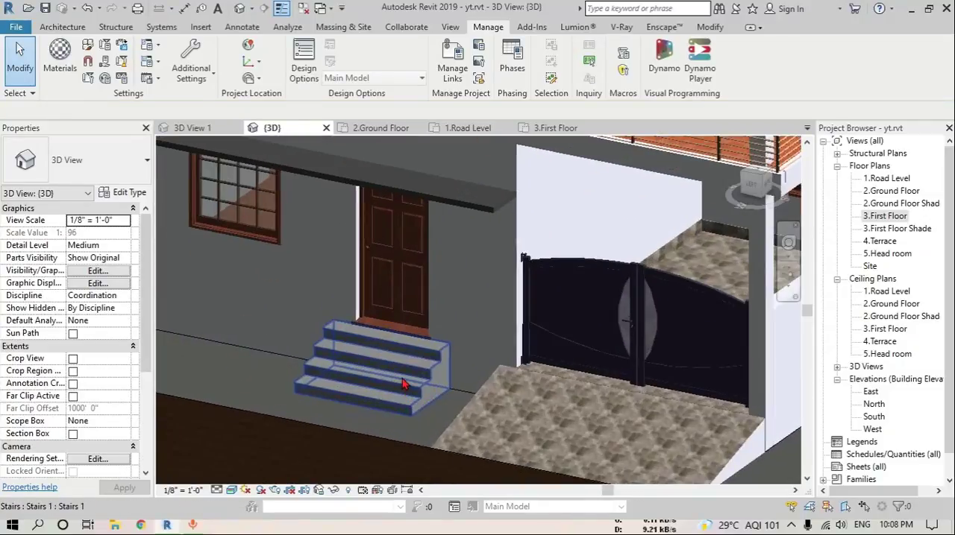
pyautogui.click(403, 384)
pyautogui.scroll(4, 401, 379)
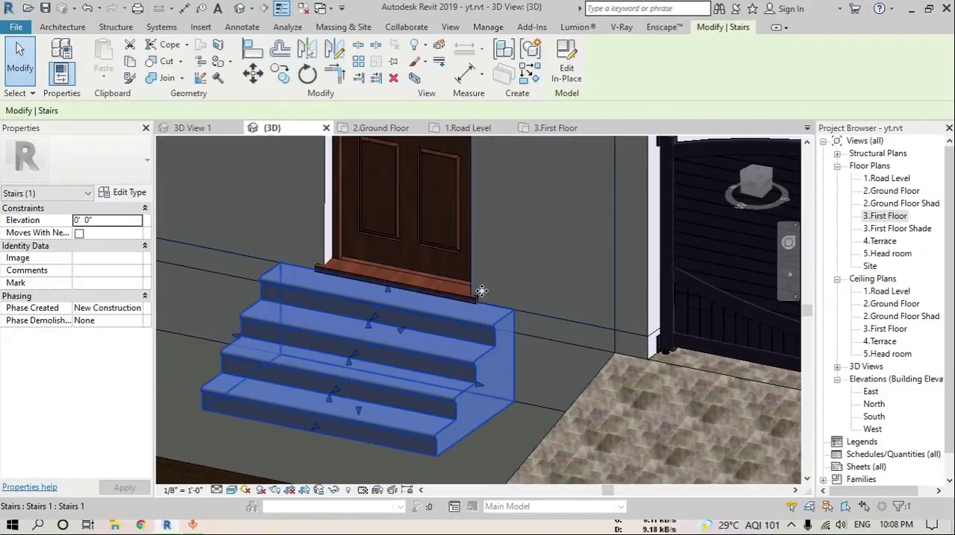
pyautogui.click(423, 358)
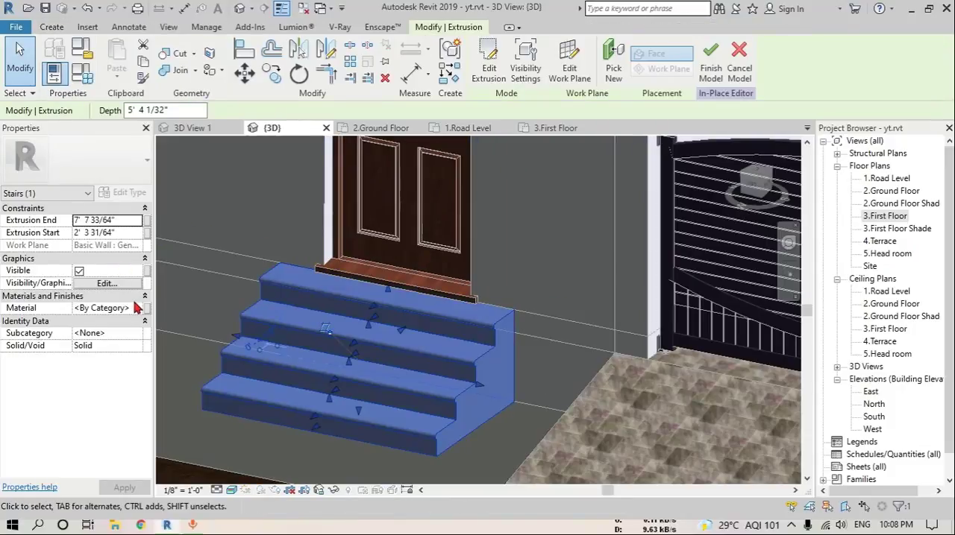
pyautogui.click(137, 308)
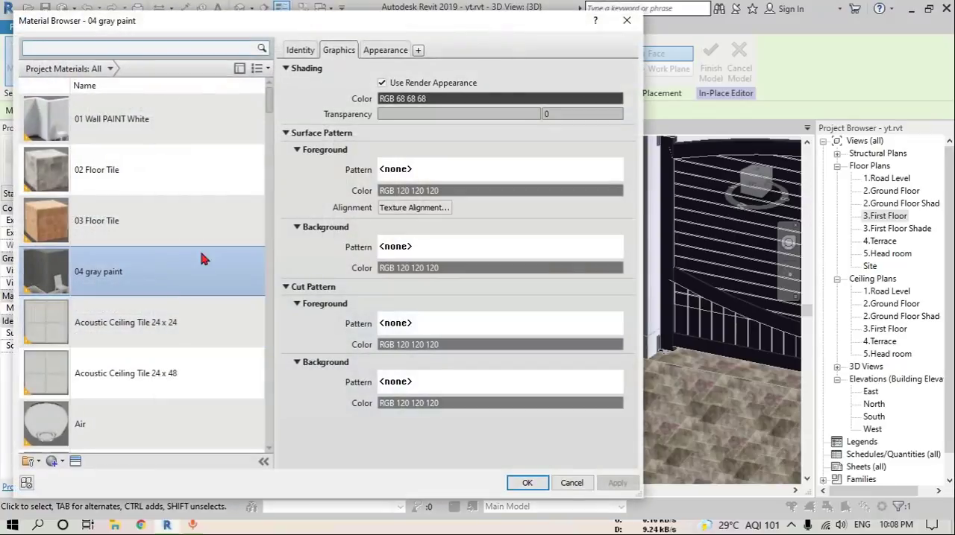
pyautogui.click(111, 170)
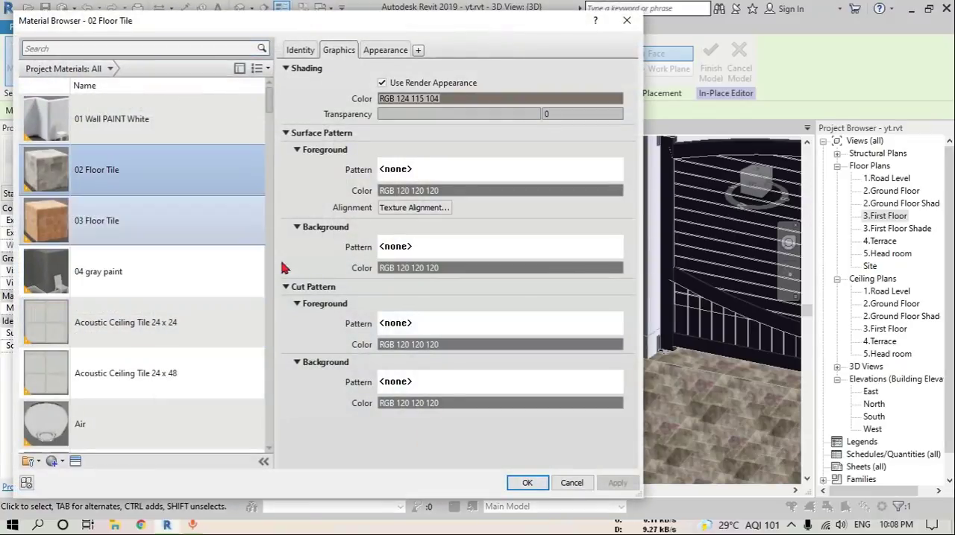
pyautogui.click(526, 484)
pyautogui.click(711, 68)
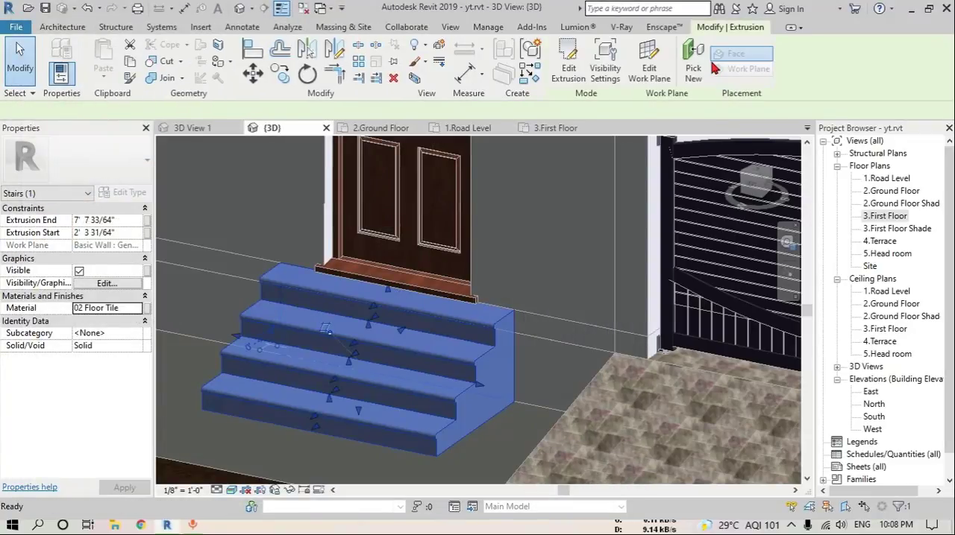
# Create a new project material named 05 grass
pyautogui.scroll(-5, 325, 287)
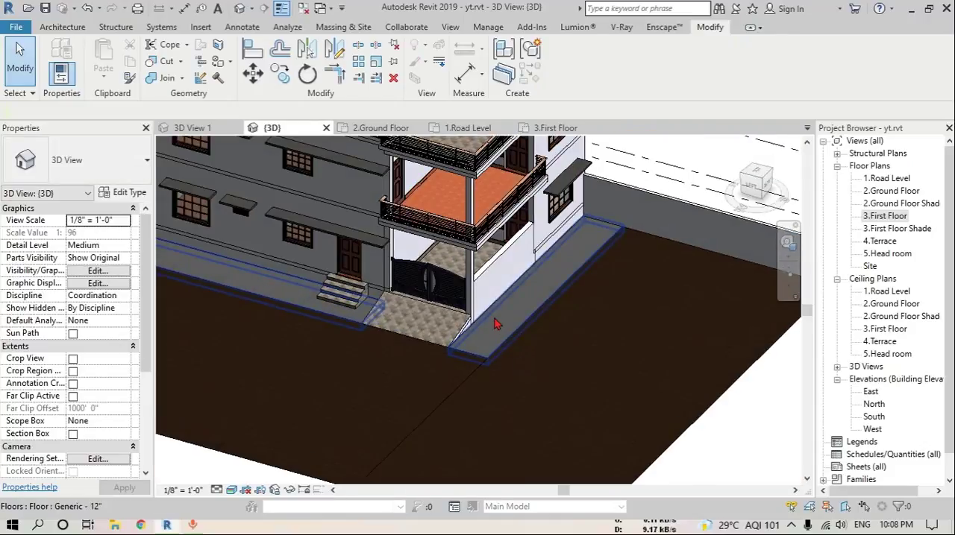
pyautogui.click(466, 322)
pyautogui.click(548, 362)
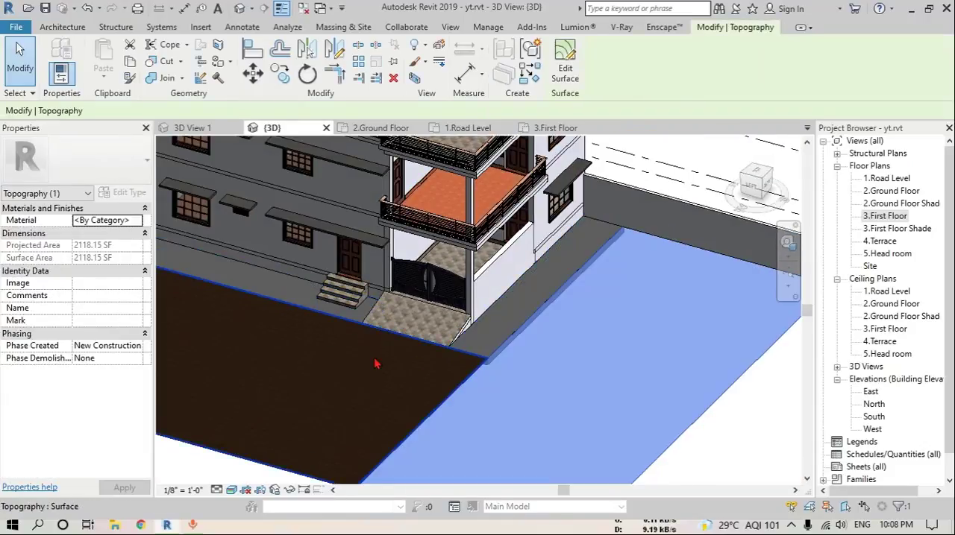
pyautogui.click(489, 28)
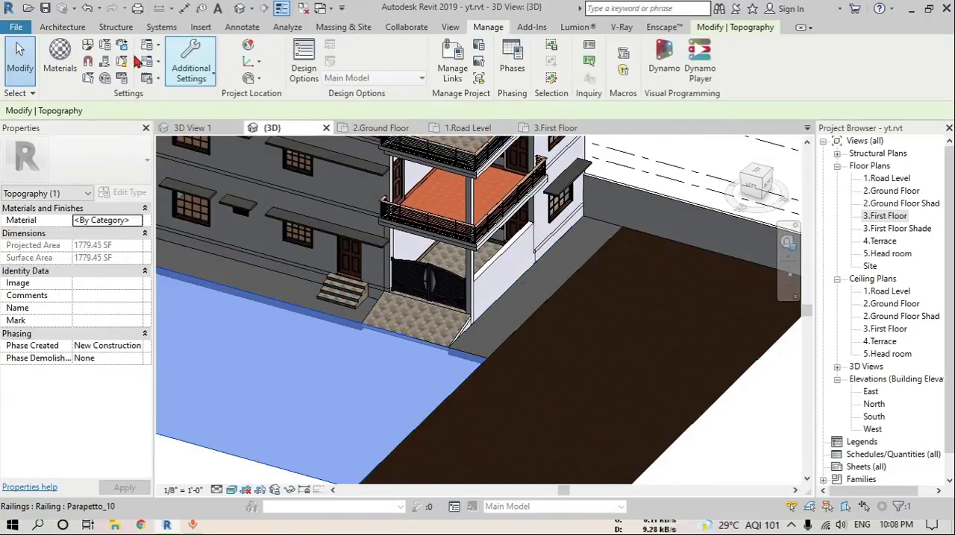
pyautogui.click(59, 59)
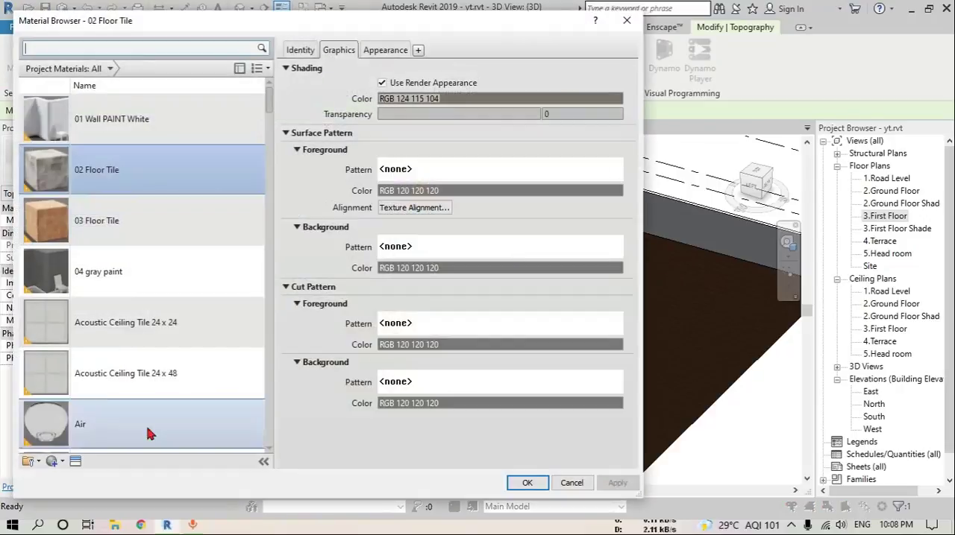
pyautogui.click(73, 475)
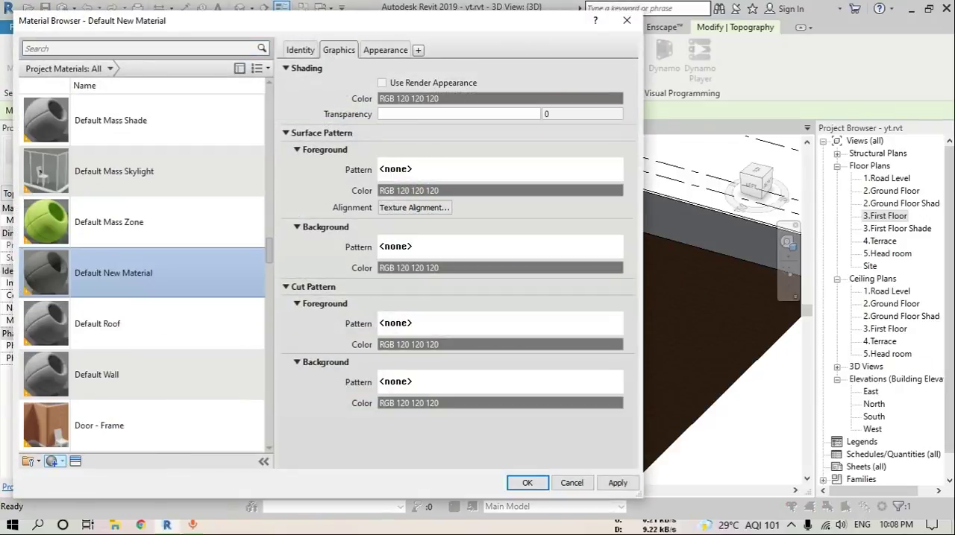
pyautogui.click(76, 462)
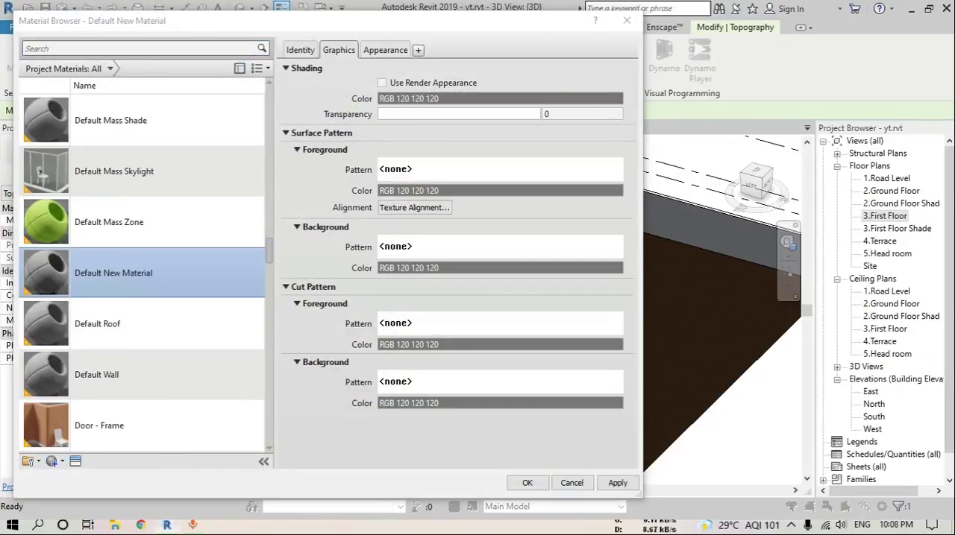
pyautogui.click(309, 51)
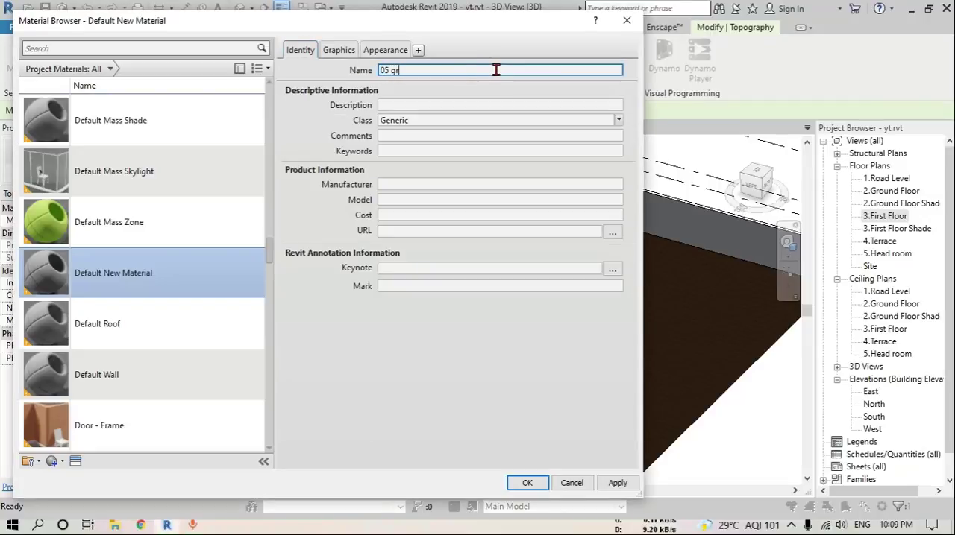
pyautogui.write('05 grass')
# Make 05 grass use its render appearance and replace that appearance with the Sitework asset Grass - High Quality
pyautogui.click(349, 50)
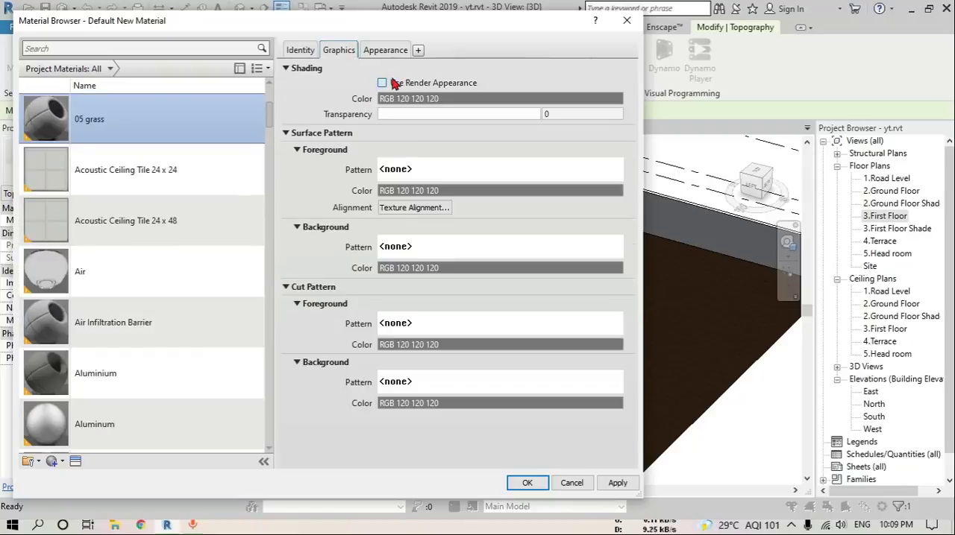
pyautogui.click(383, 83)
pyautogui.click(385, 50)
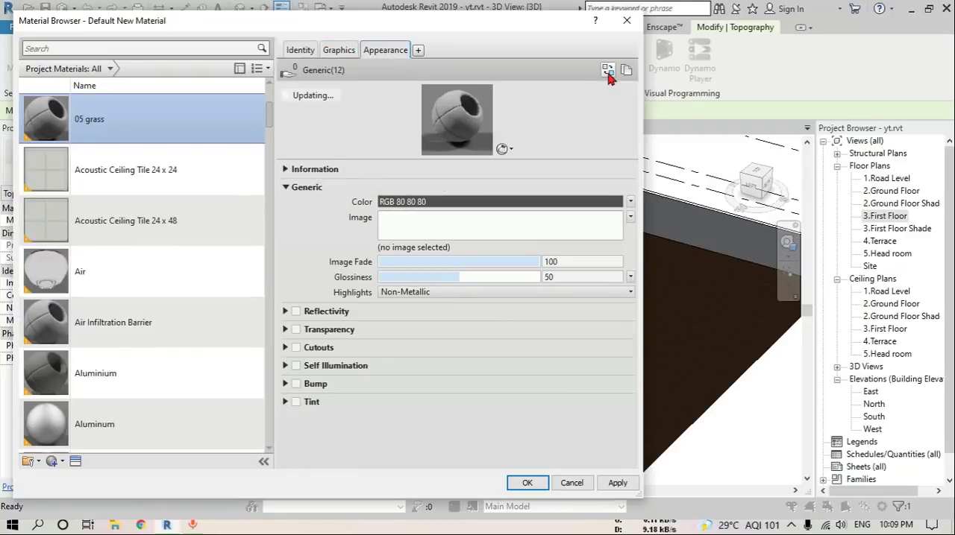
pyautogui.click(607, 71)
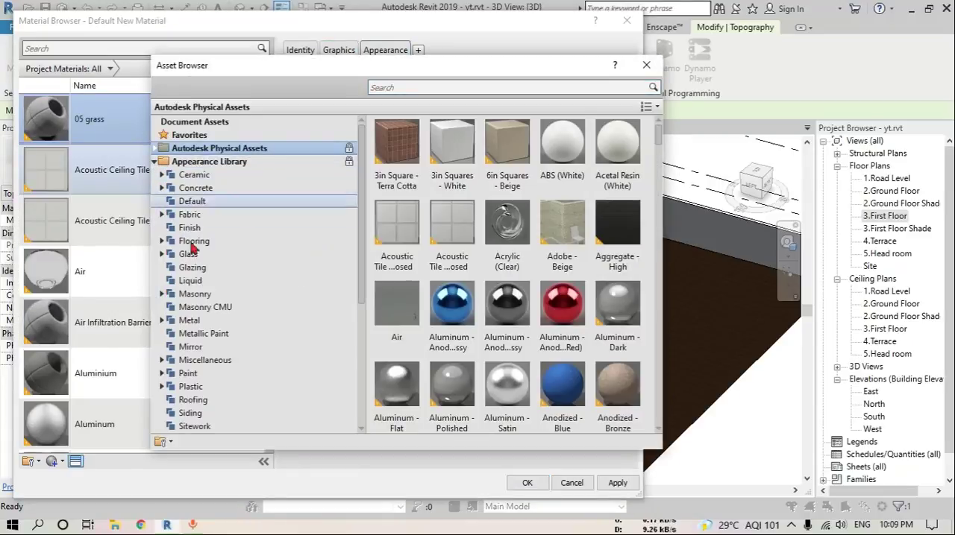
pyautogui.click(195, 426)
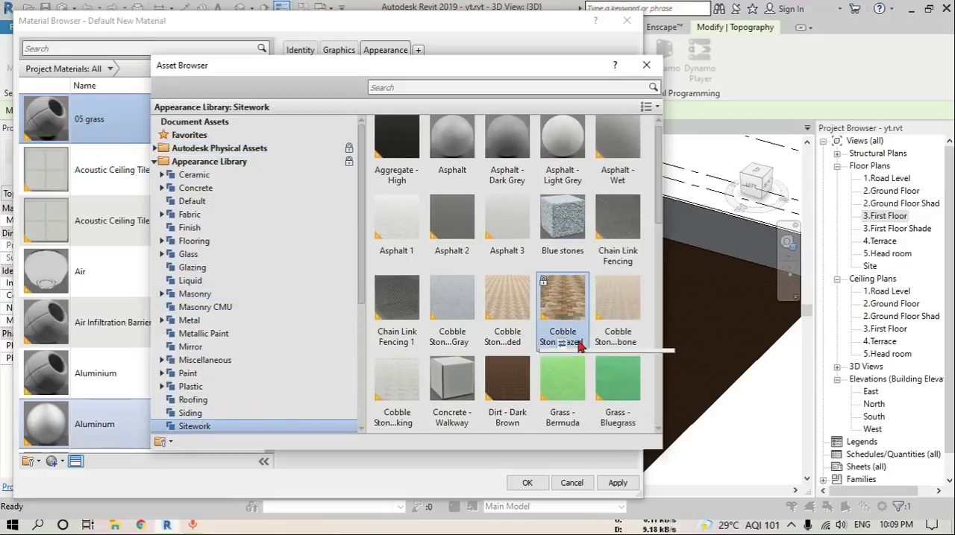
pyautogui.scroll(-3, 578, 346)
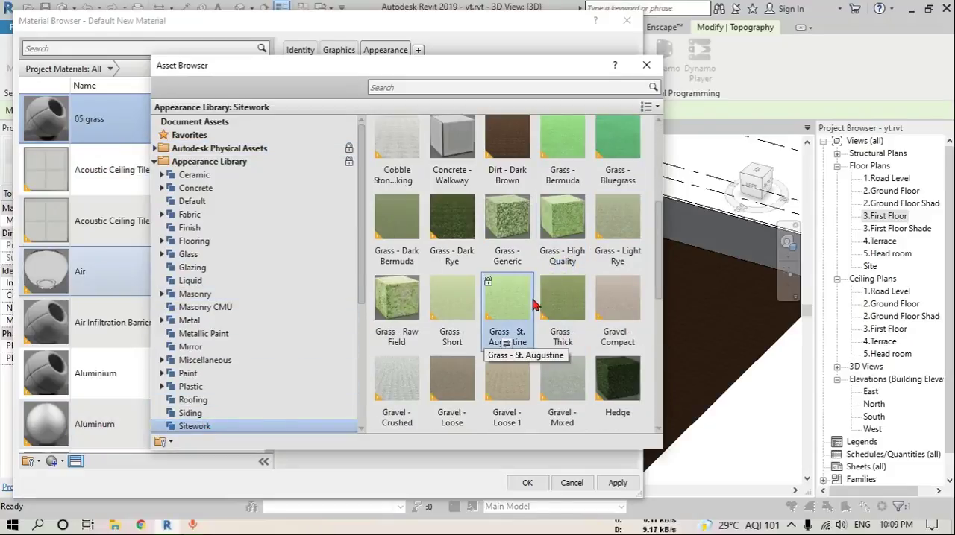
pyautogui.click(646, 66)
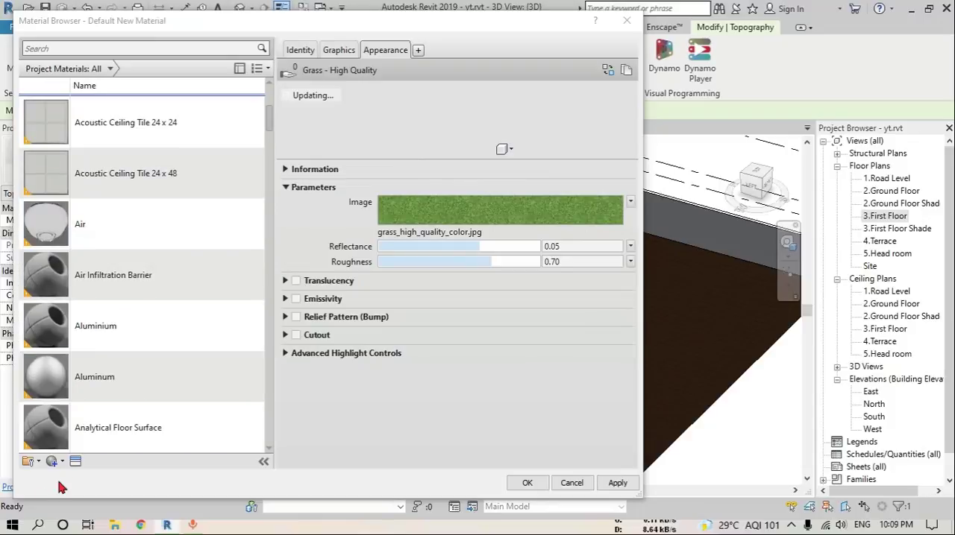
# Create another new project material named 06 paving
pyautogui.click(33, 461)
pyautogui.click(82, 471)
pyautogui.click(299, 50)
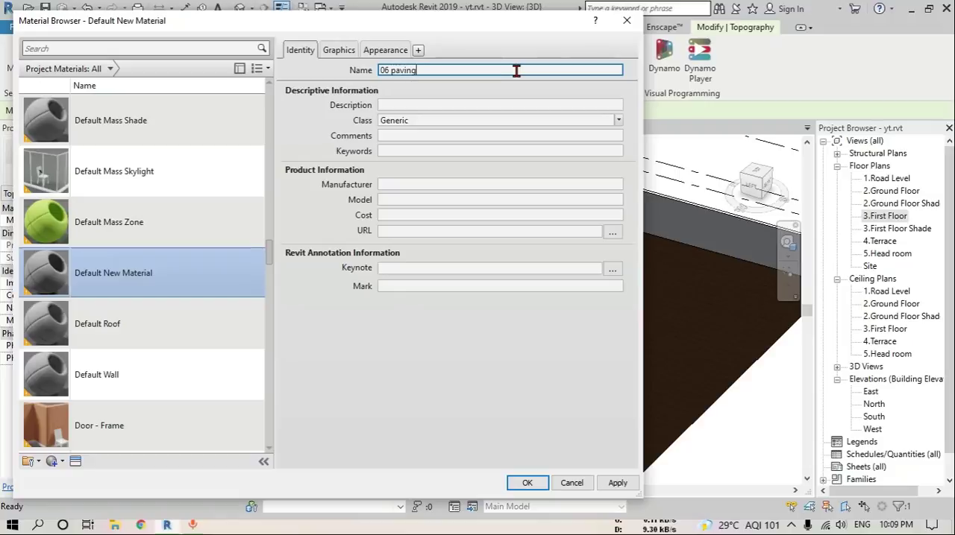
# Make 06 paving use its render appearance, replace that appearance with the Sitework asset Pavers - Square Brick Red, and save the materials
pyautogui.click(335, 50)
pyautogui.click(385, 50)
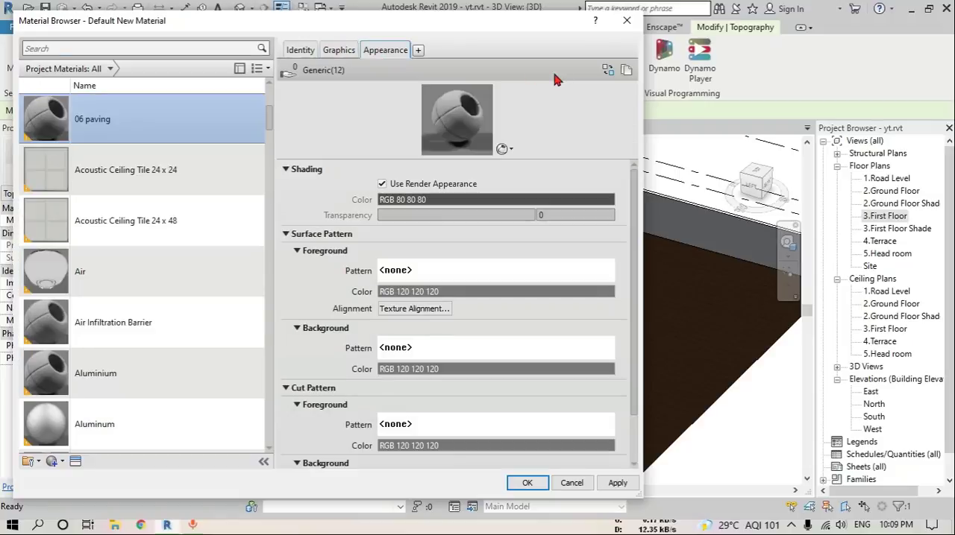
pyautogui.click(608, 70)
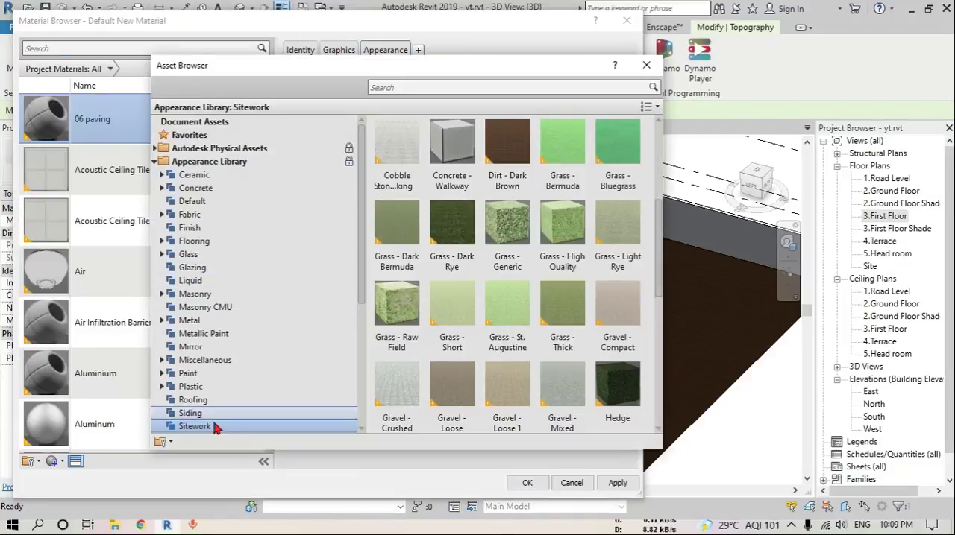
pyautogui.scroll(-5, 507, 329)
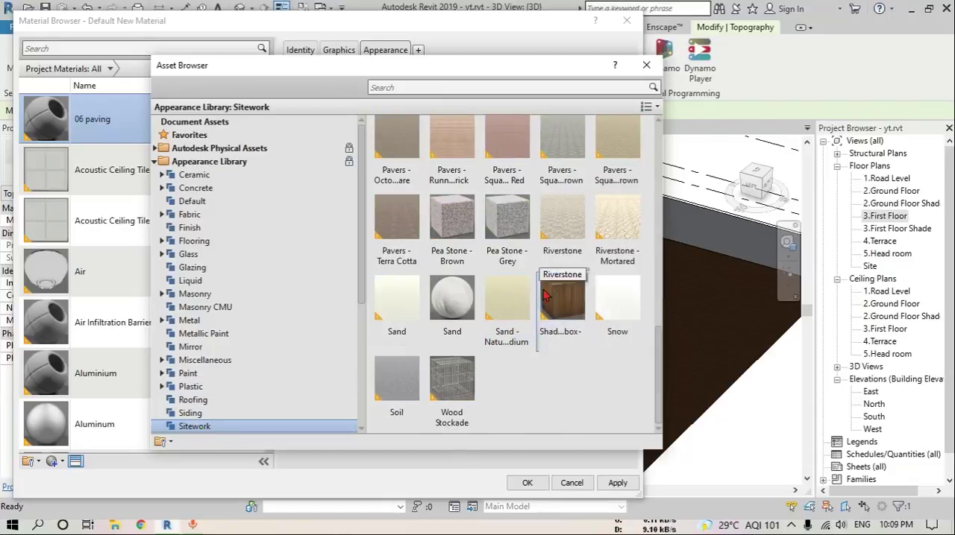
pyautogui.click(507, 190)
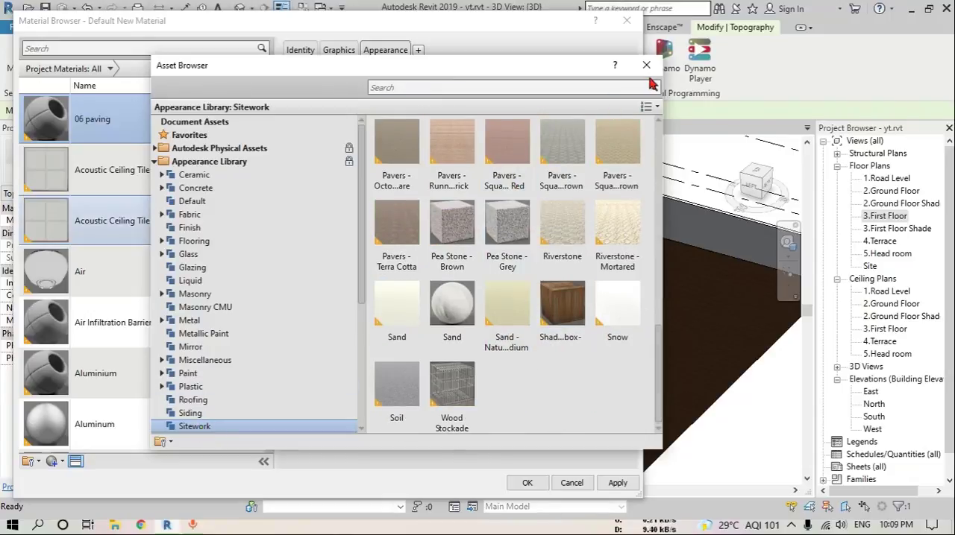
pyautogui.click(527, 483)
pyautogui.press('Escape')
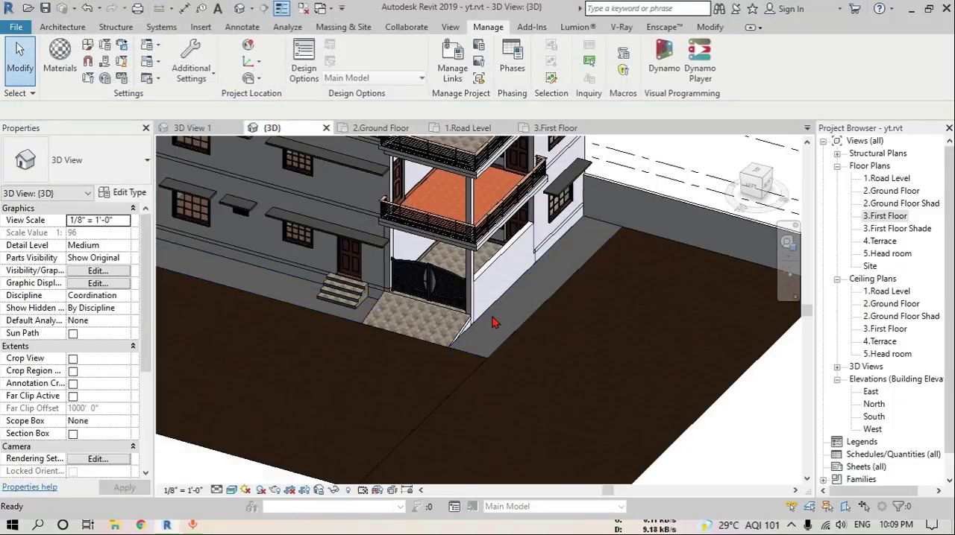
# Paint the top face of the walkway slab around the house with 06 paving
pyautogui.press('p')
pyautogui.press('t')
pyautogui.click(790, 212)
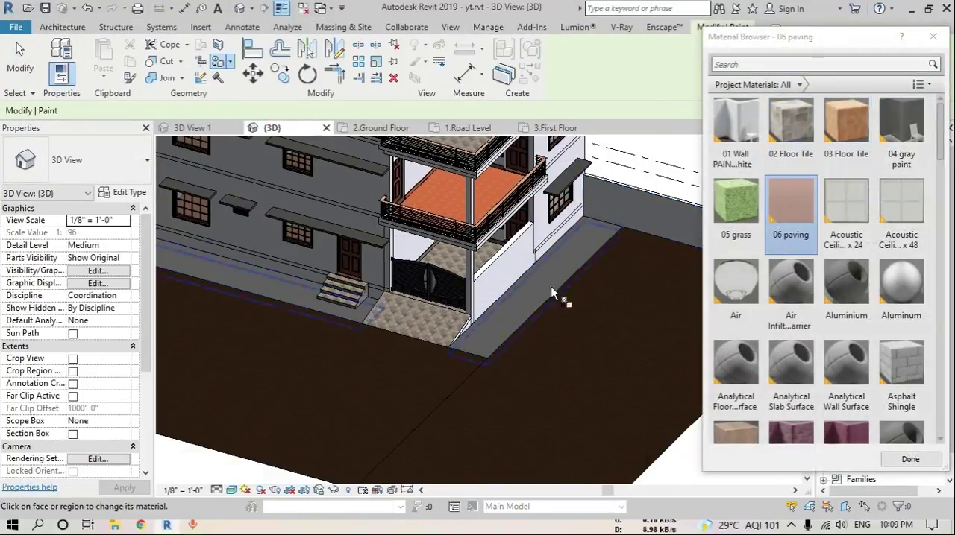
pyautogui.click(538, 292)
pyautogui.press('Escape')
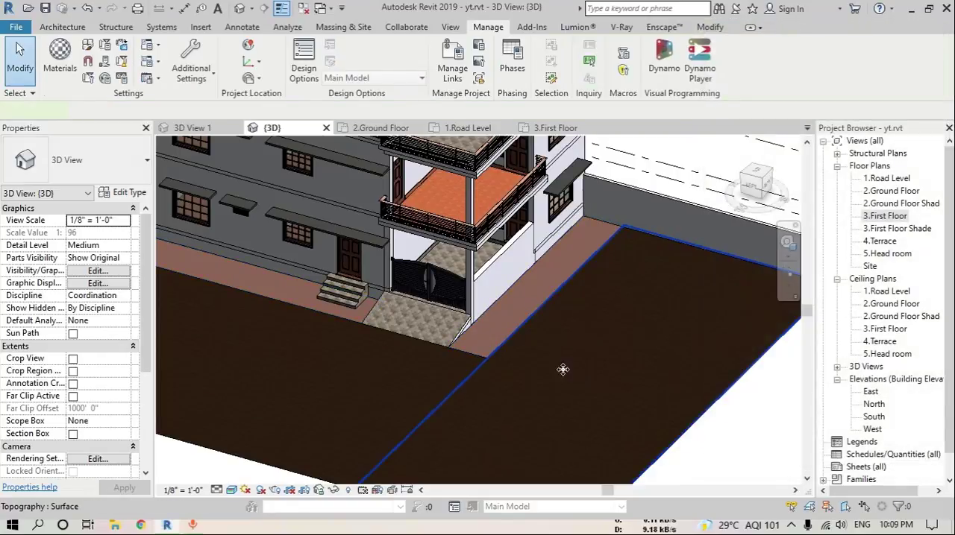
# Assign the 05 grass material to both topography surfaces in front of and beside the house
pyautogui.click(316, 351)
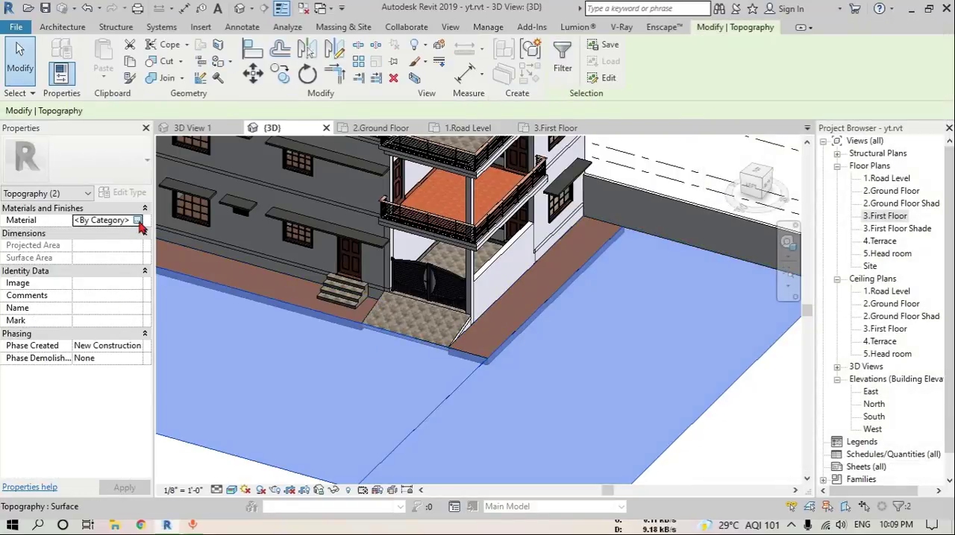
pyautogui.click(137, 220)
pyautogui.click(137, 220)
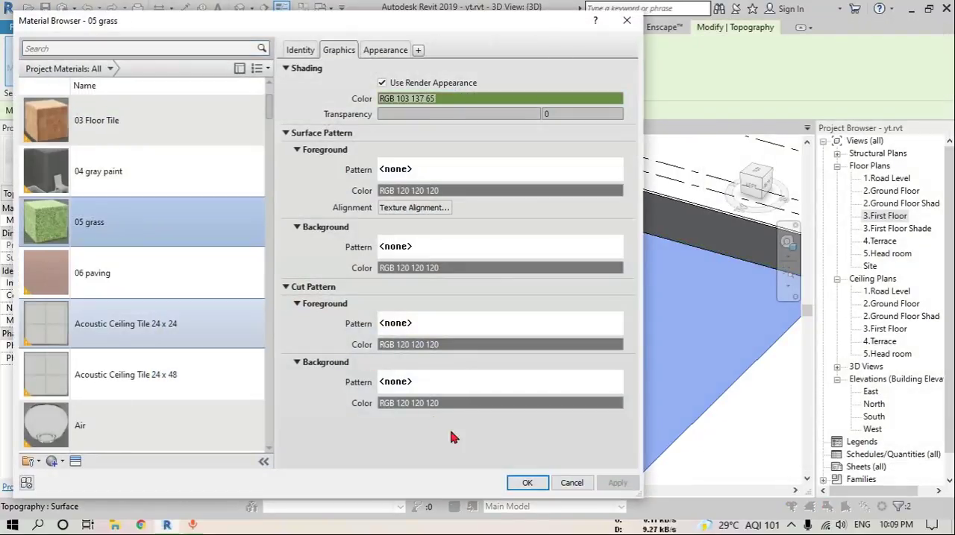
pyautogui.click(528, 484)
pyautogui.press('Escape')
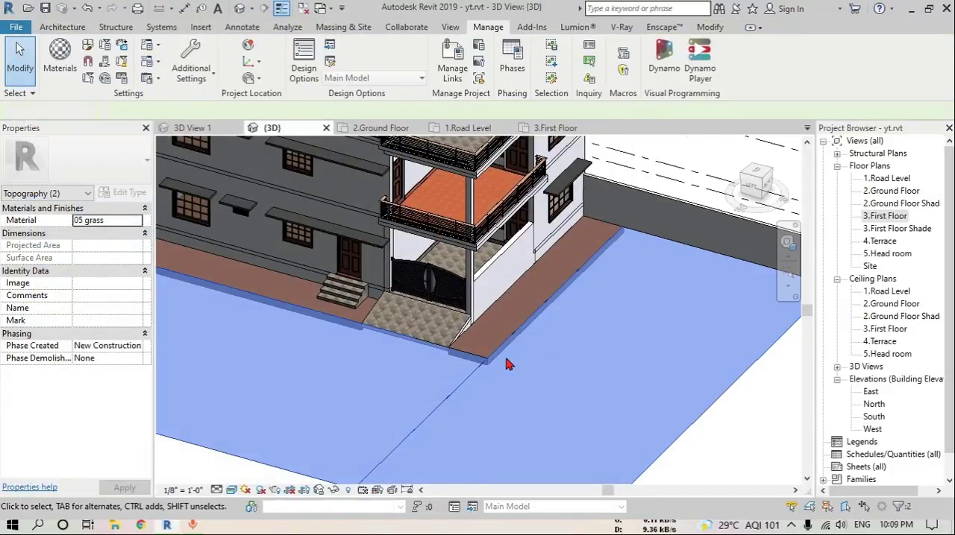
pyautogui.keyDown('shift'); pyautogui.moveTo(501, 364); pyautogui.dragTo(545, 385, button='middle'); pyautogui.keyUp('shift')
pyautogui.click(518, 386)
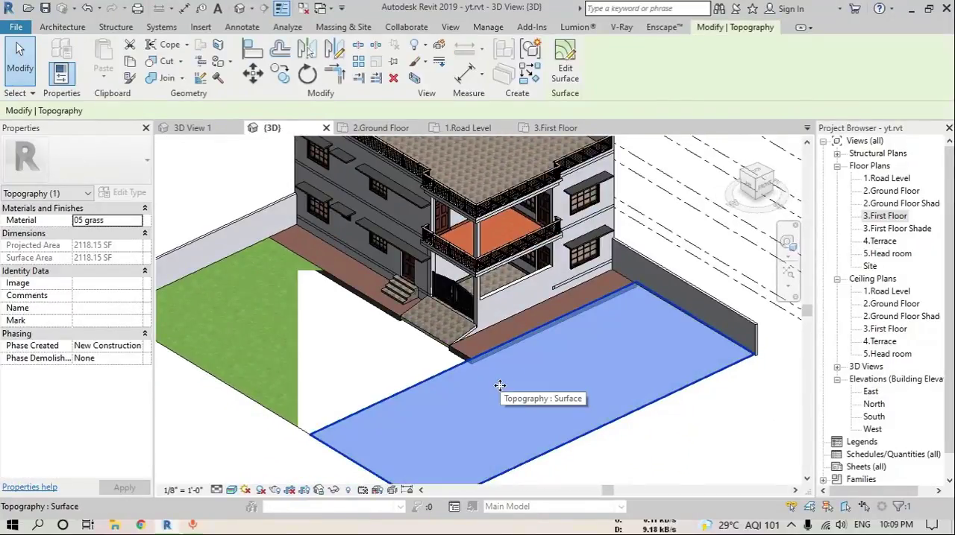
# Set the elevation of all four boundary points of the larger lawn topography to -6" and finish the surface
pyautogui.press('Escape')
pyautogui.scroll(3, 447, 351)
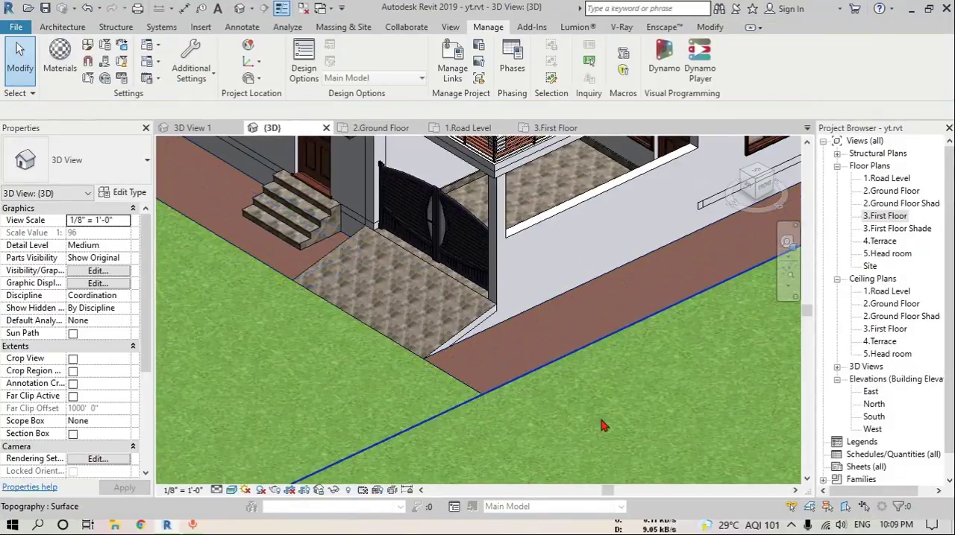
pyautogui.click(605, 426)
pyautogui.scroll(-2, 446, 364)
pyautogui.click(565, 65)
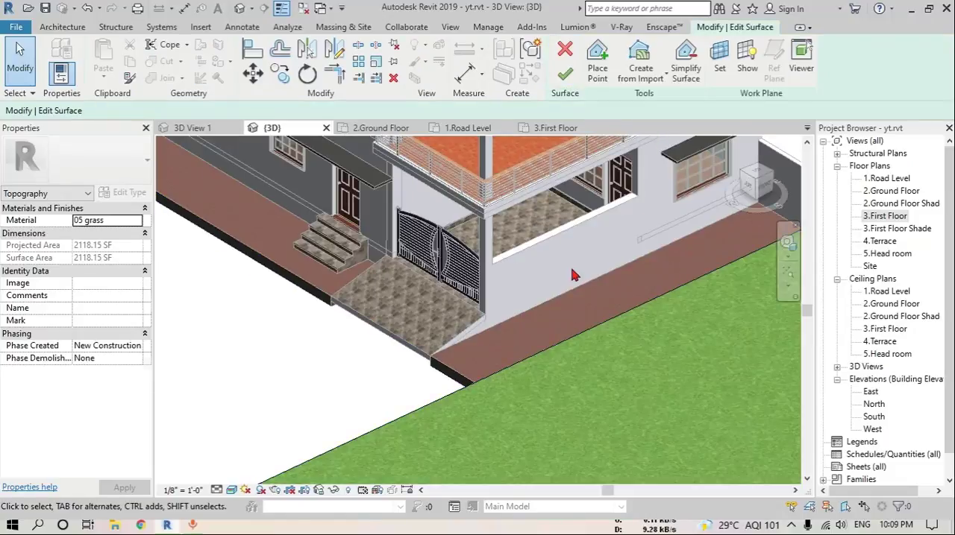
pyautogui.scroll(-5, 572, 275)
pyautogui.scroll(-2, 259, 255)
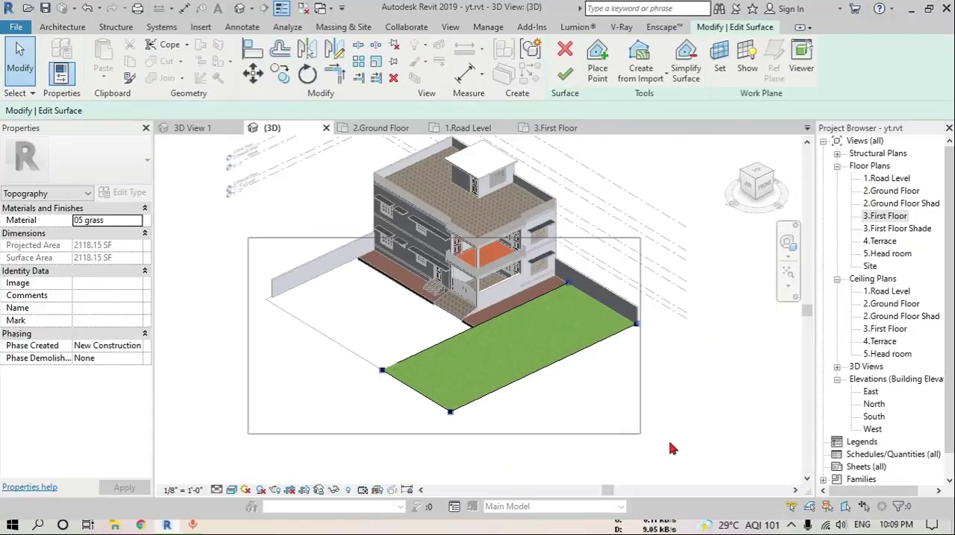
pyautogui.moveTo(669, 448)
pyautogui.mouseDown()
pyautogui.moveTo(704, 448)
pyautogui.moveTo(671, 448)
pyautogui.mouseUp()
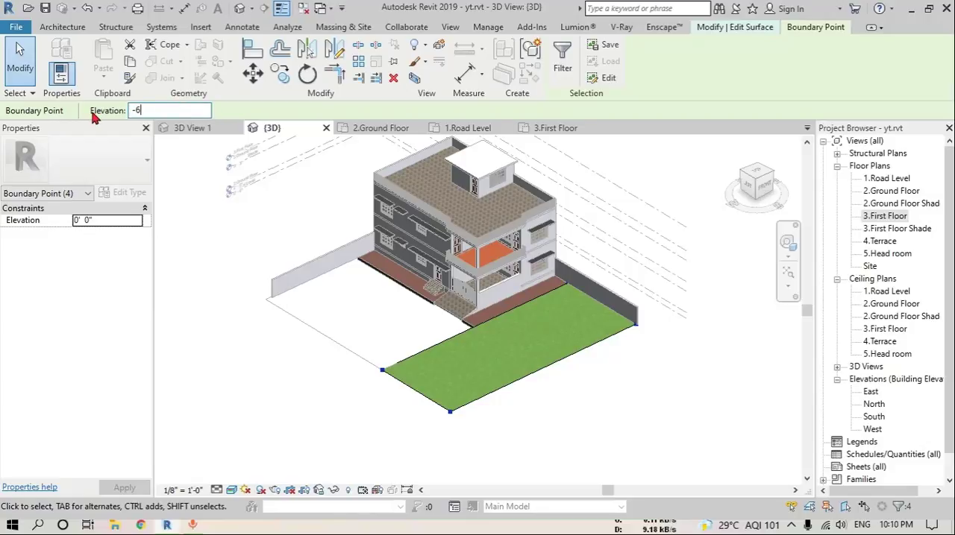
pyautogui.click(258, 343)
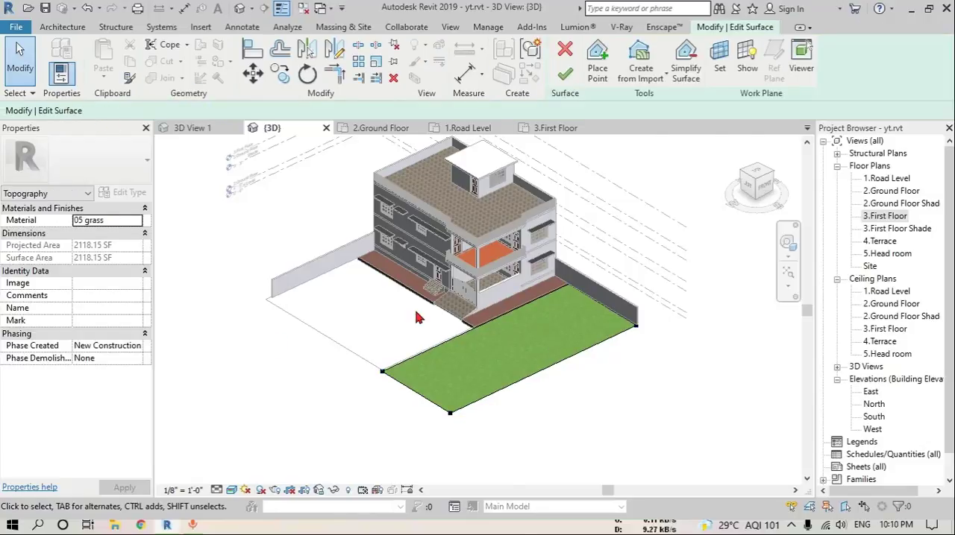
pyautogui.scroll(6, 447, 320)
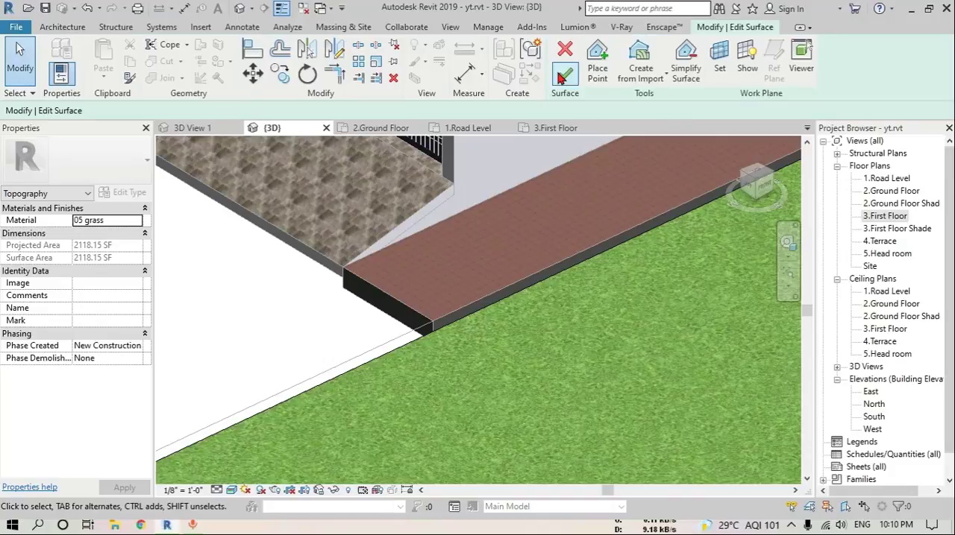
pyautogui.click(564, 74)
# Lower all four boundary points of the lawn topography in front of the gate to -6" and finish the surface
pyautogui.scroll(-5, 428, 261)
pyautogui.click(361, 291)
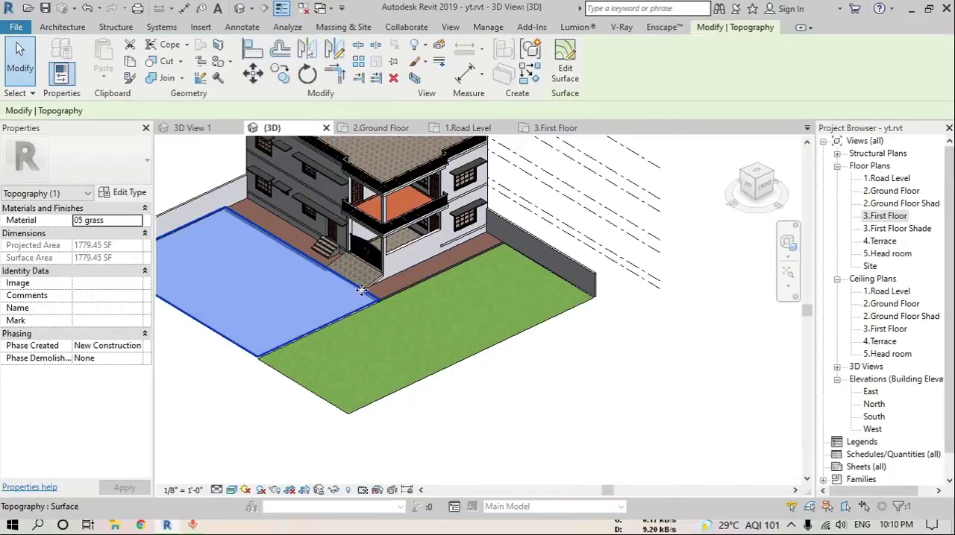
pyautogui.click(565, 68)
pyautogui.moveTo(411, 383); pyautogui.dragTo(575, 430, button='middle')
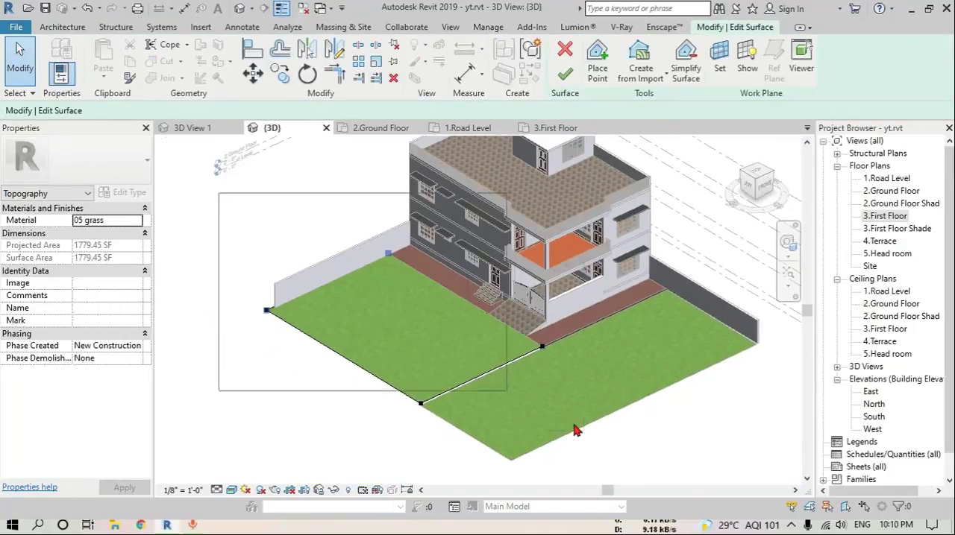
pyautogui.moveTo(575, 430); pyautogui.dragTo(575, 431)
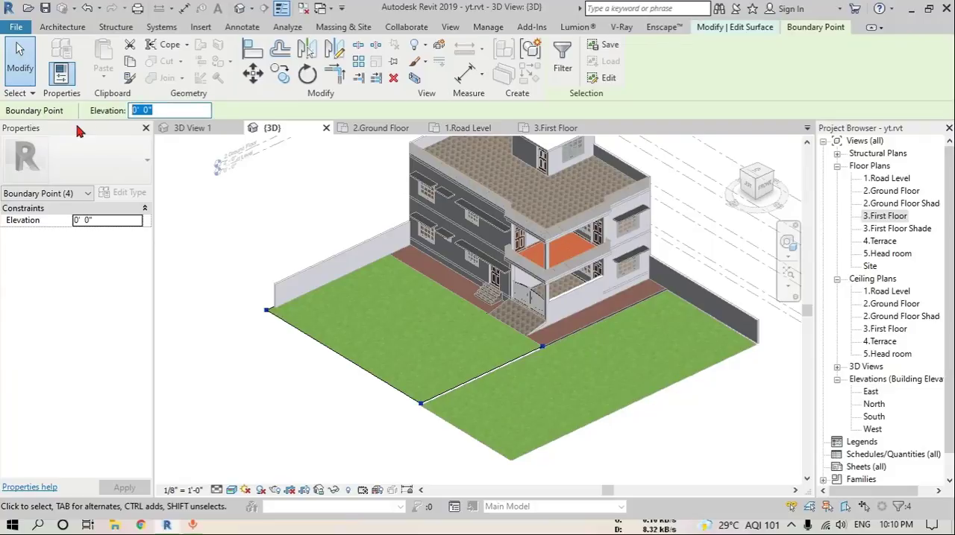
pyautogui.write('-6"')
pyautogui.press('Return')
pyautogui.click(255, 363)
pyautogui.click(565, 71)
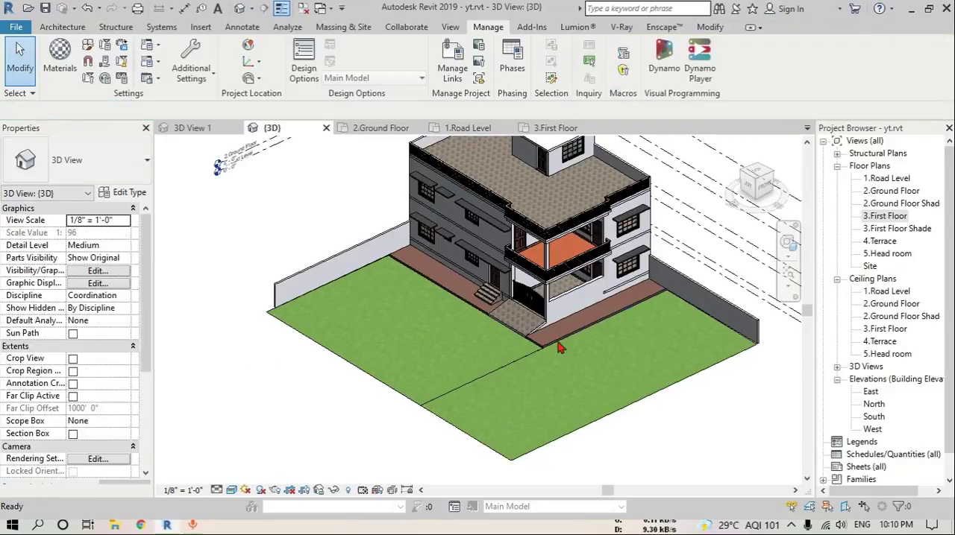
# Paint the exposed side faces of the walkway slab with 06 paving
pyautogui.scroll(4, 552, 362)
pyautogui.press('p')
pyautogui.press('t')
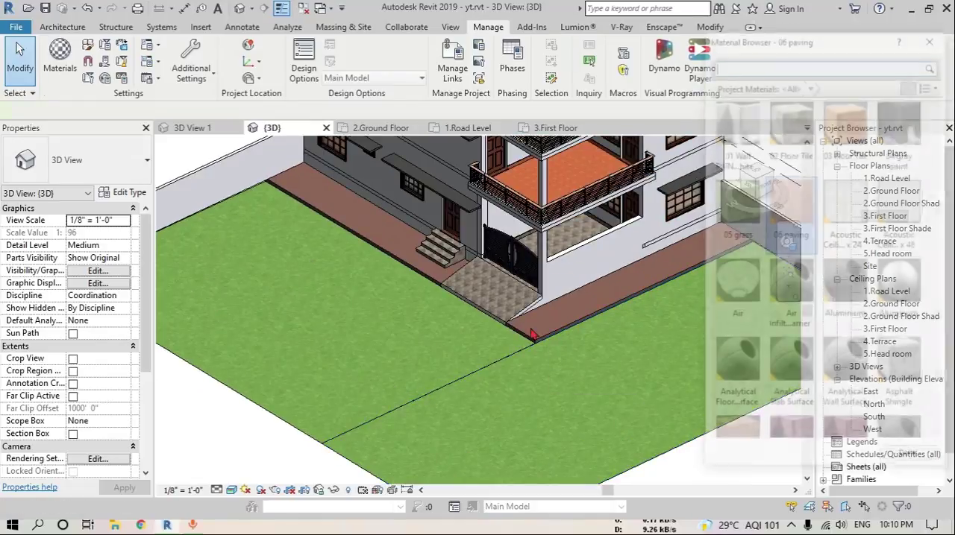
pyautogui.scroll(6, 544, 341)
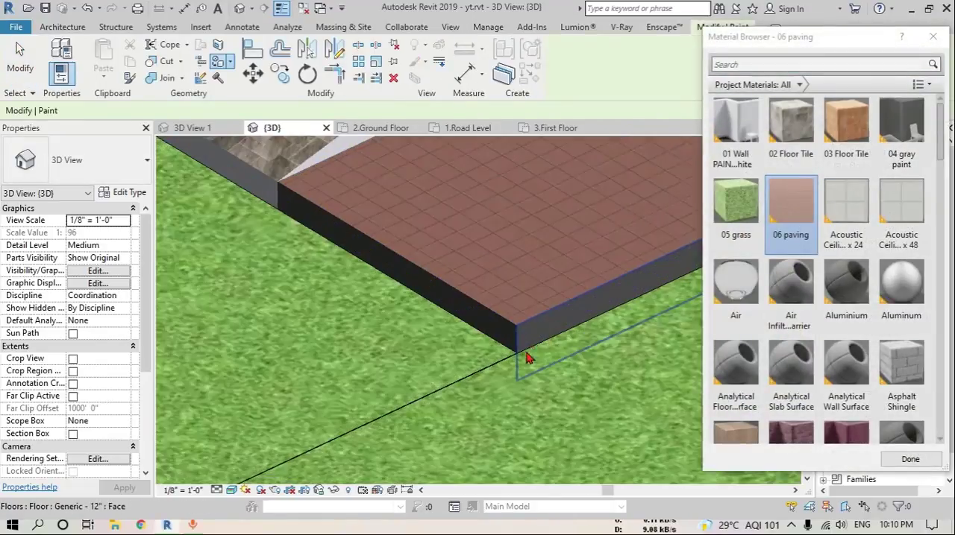
pyautogui.scroll(-3, 497, 362)
pyautogui.scroll(3, 267, 264)
pyautogui.scroll(-1, 261, 258)
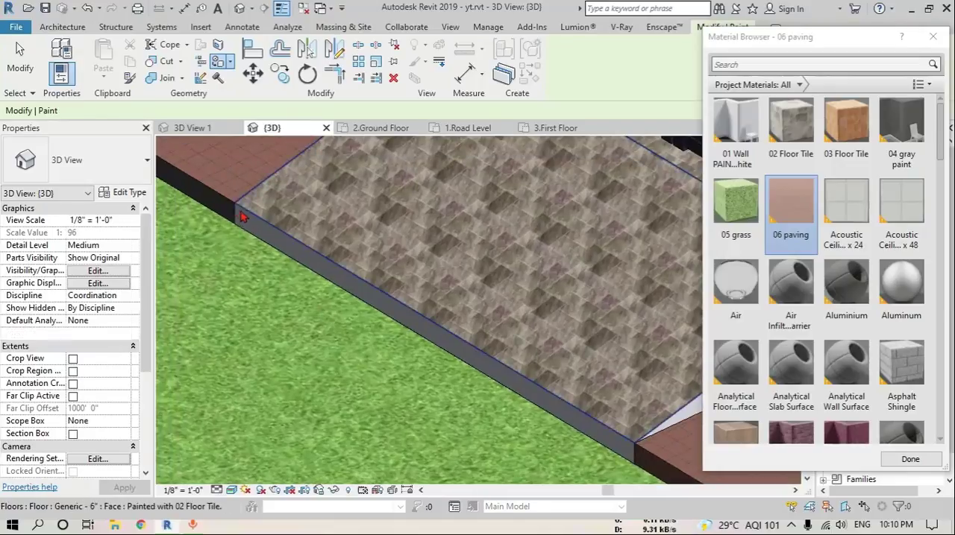
# Paint the outer edge face of the gate ramp with 02 Floor Tile and finish painting
pyautogui.scroll(3, 239, 212)
pyautogui.click(790, 123)
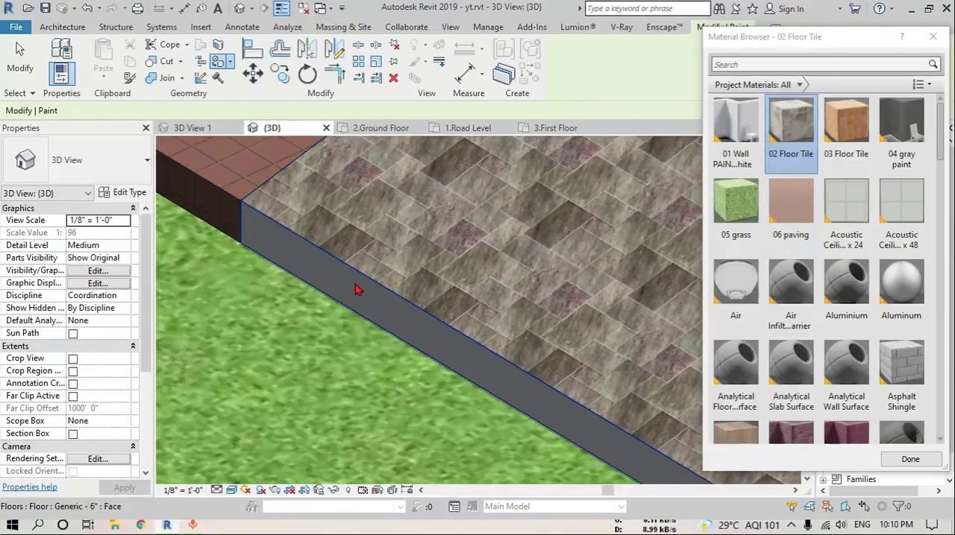
pyautogui.scroll(-2, 541, 326)
pyautogui.press('Escape')
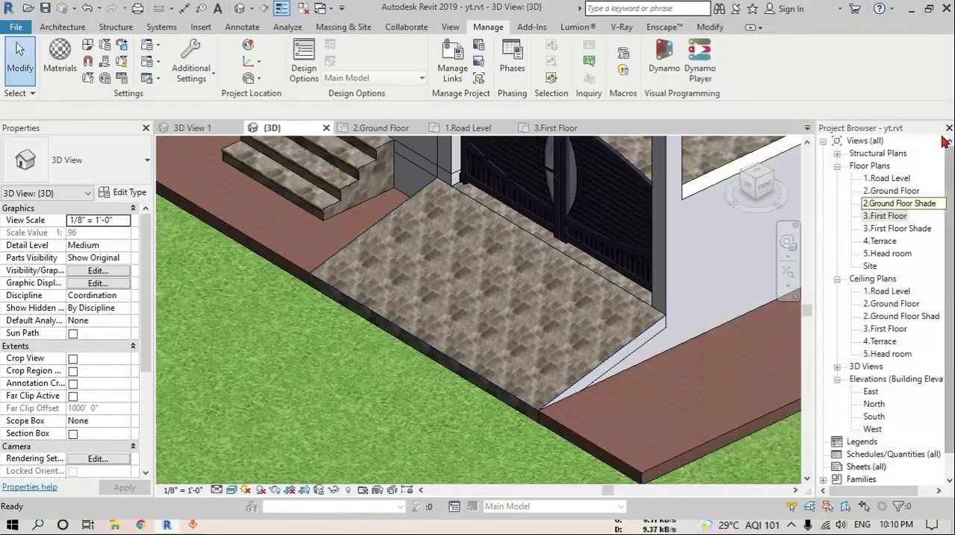
# Open the 1.Road Level floor plan and start a new Generic - 12" floor based on the walkway slab
pyautogui.doubleClick(887, 178)
pyautogui.scroll(-3, 436, 342)
pyautogui.scroll(-2, 567, 345)
pyautogui.moveTo(634, 362); pyautogui.dragTo(618, 427, button='middle')
pyautogui.scroll(2, 416, 415)
pyautogui.click(458, 427)
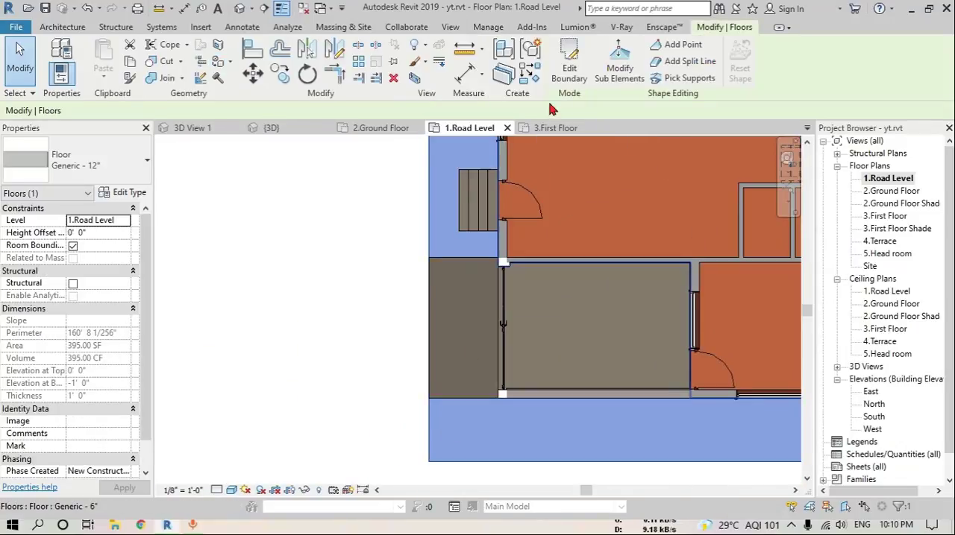
pyautogui.click(561, 69)
# Sketch a rectangular driveway boundary from the gate ramp's outer edge away from the house, matching the ramp's width, finish the floor and return to 3D
pyautogui.click(679, 45)
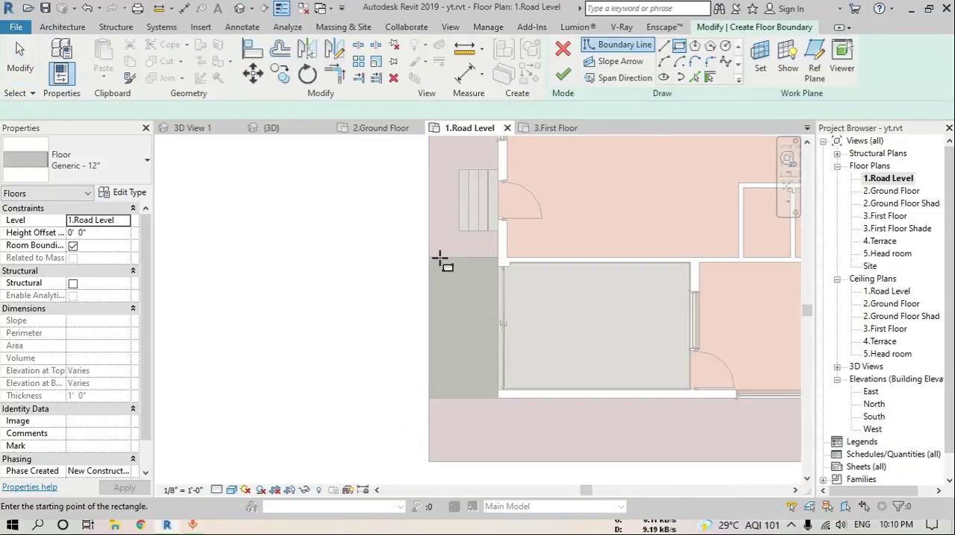
pyautogui.click(430, 258)
pyautogui.scroll(-3, 375, 292)
pyautogui.moveTo(321, 300); pyautogui.dragTo(637, 294, button='middle')
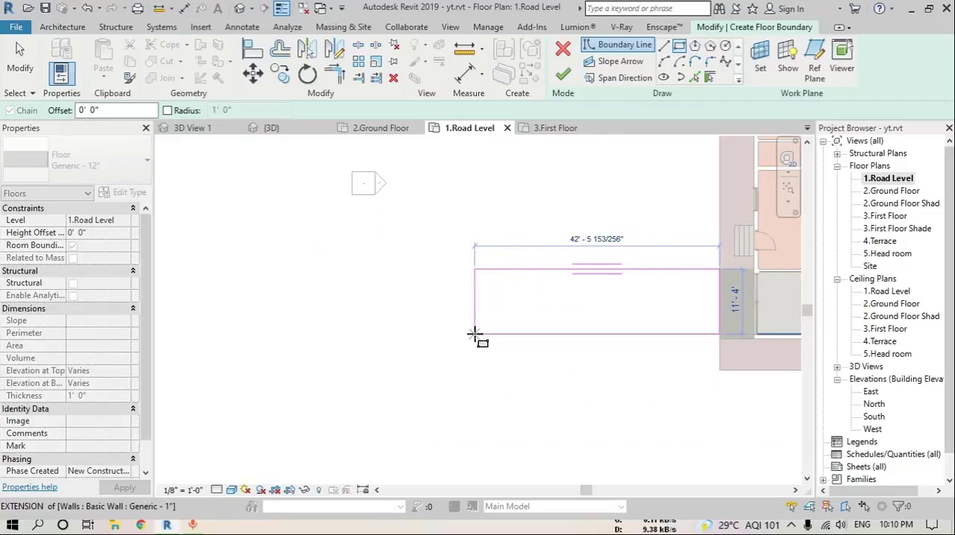
pyautogui.click(454, 343)
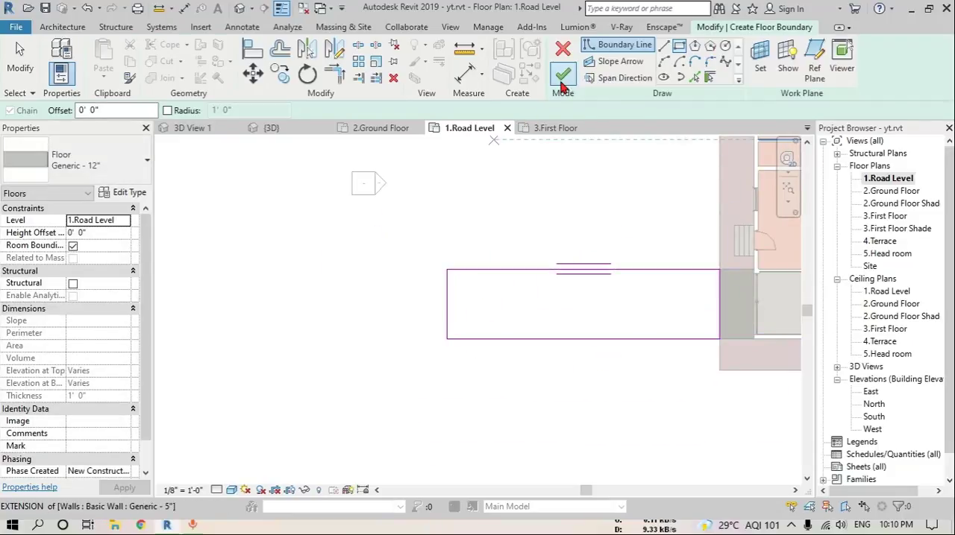
pyautogui.click(561, 73)
pyautogui.click(240, 8)
pyautogui.press('Escape')
# Paint the top and exposed side faces of the driveway slab with 06 paving
pyautogui.scroll(-2, 502, 365)
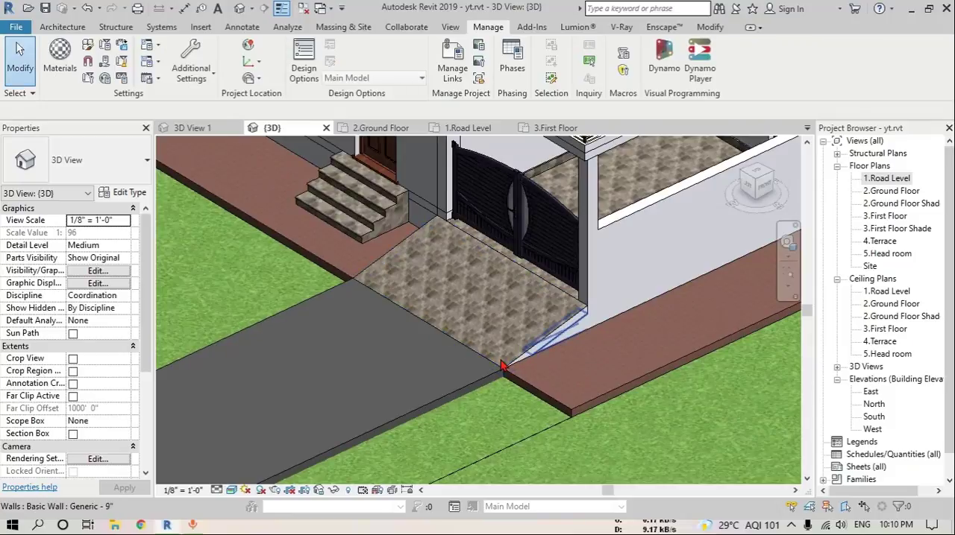
pyautogui.press('t')
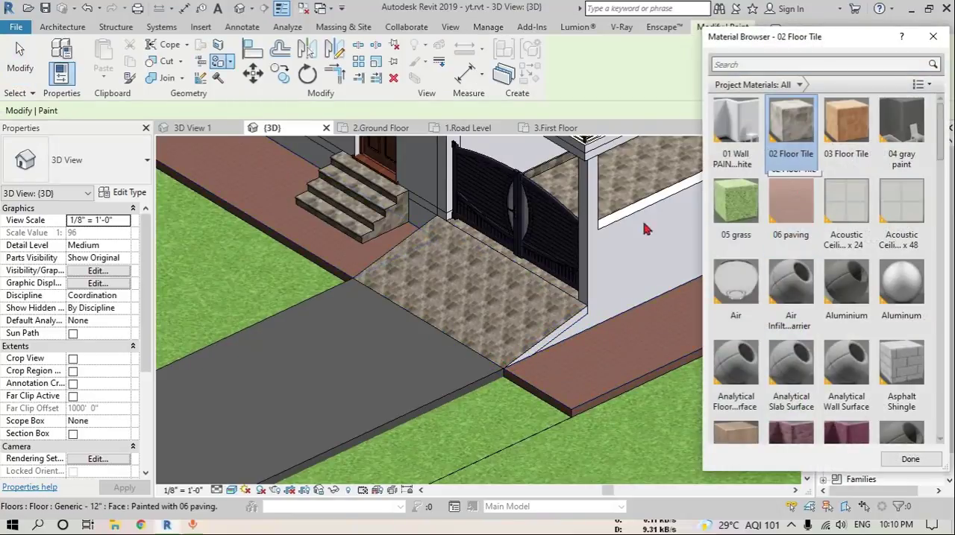
pyautogui.click(790, 205)
pyautogui.click(383, 363)
pyautogui.scroll(5, 503, 379)
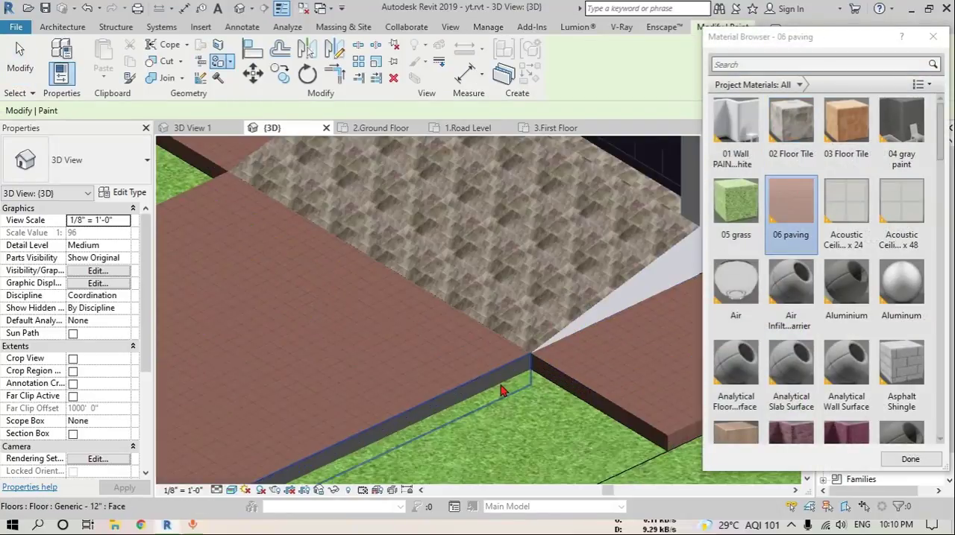
pyautogui.scroll(-5, 504, 379)
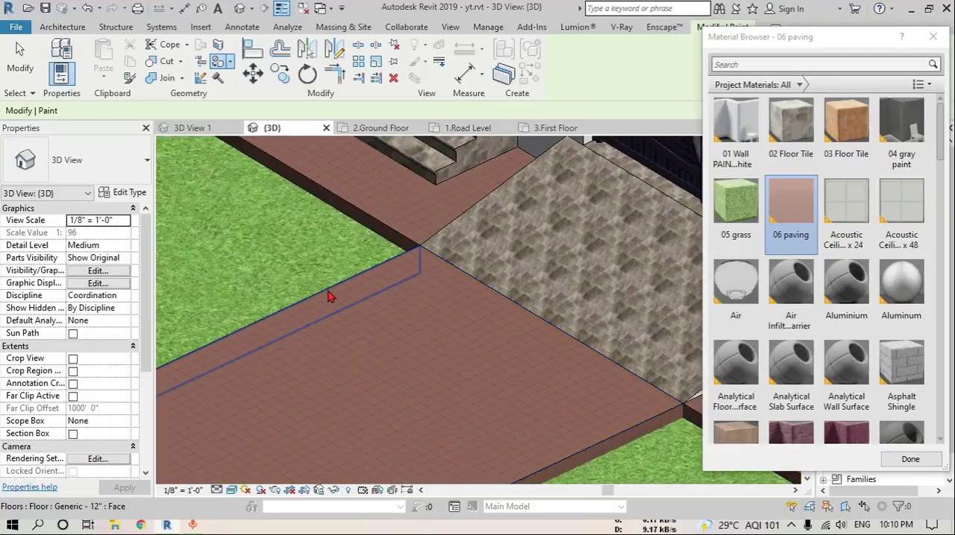
pyautogui.scroll(3, 407, 325)
pyautogui.scroll(-3, 448, 350)
pyautogui.press('Escape')
pyautogui.scroll(-4, 522, 373)
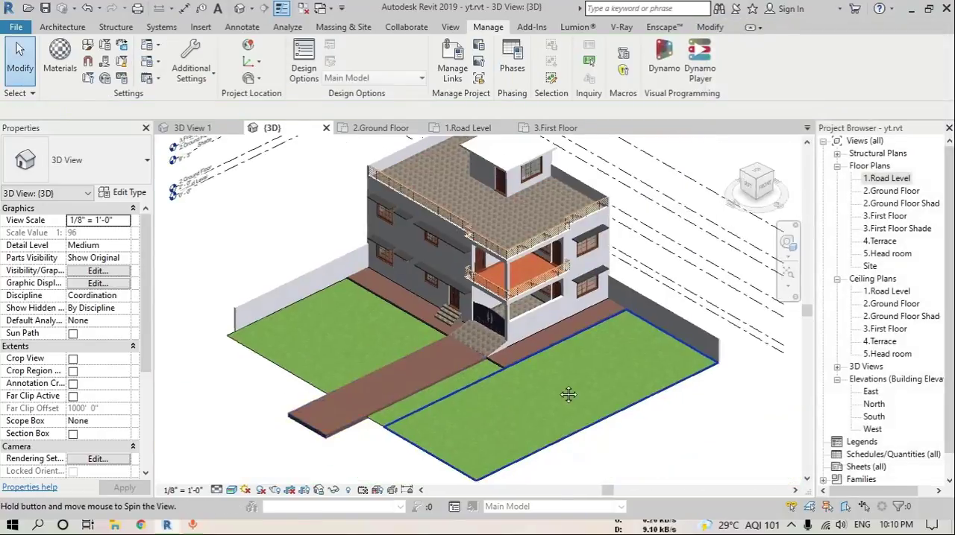
# Open the topography surface crossed by the driveway for editing and switch to the Site floor plan
pyautogui.keyDown('shift'); pyautogui.moveTo(590, 378); pyautogui.dragTo(364, 299, button='middle'); pyautogui.keyUp('shift')
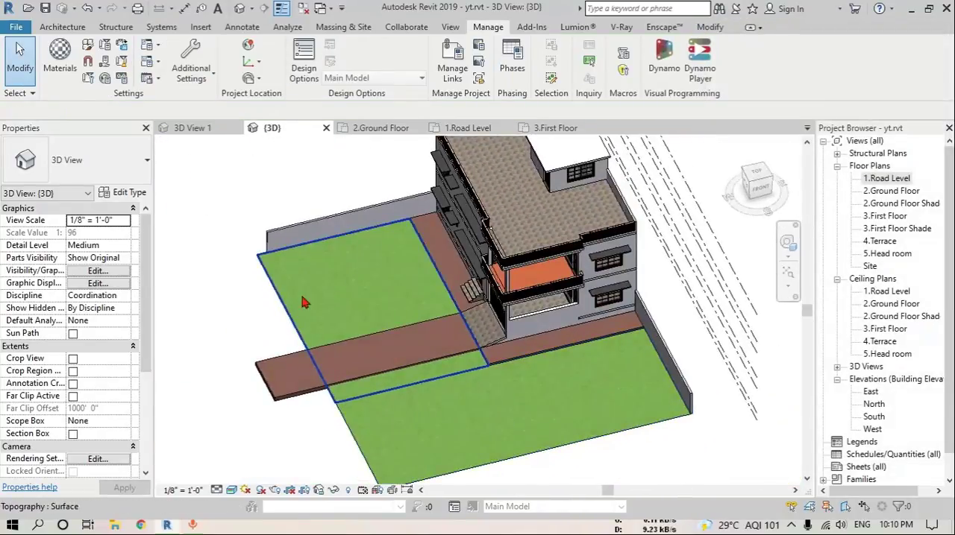
pyautogui.click(329, 289)
pyautogui.click(567, 68)
pyautogui.scroll(-2, 418, 246)
pyautogui.keyDown('shift'); pyautogui.moveTo(429, 276); pyautogui.dragTo(454, 313, button='middle'); pyautogui.keyUp('shift')
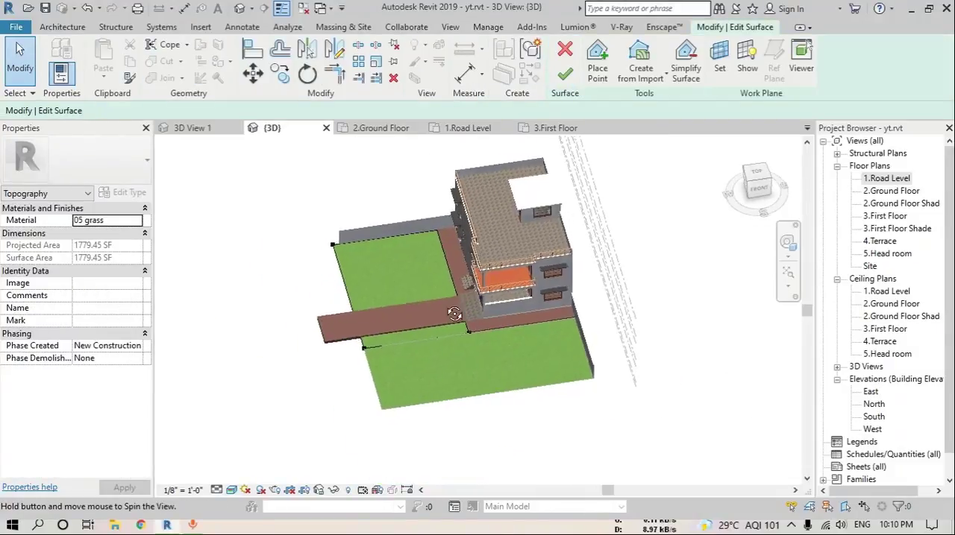
pyautogui.moveTo(288, 194); pyautogui.dragTo(444, 393)
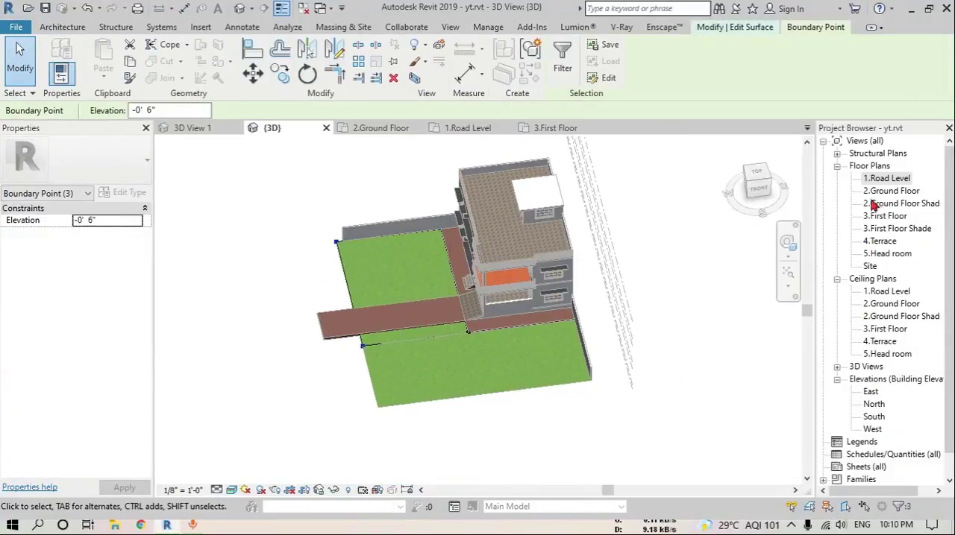
pyautogui.doubleClick(871, 267)
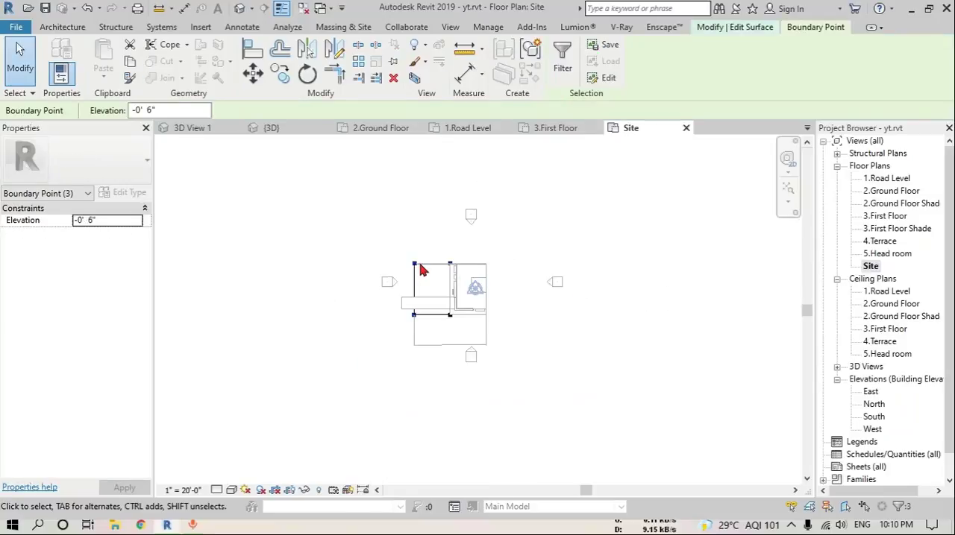
# Move the surface's two outer boundary points about 11' 6" outward to the end of the driveway and finish the surface
pyautogui.scroll(4, 429, 270)
pyautogui.moveTo(403, 186); pyautogui.dragTo(493, 453)
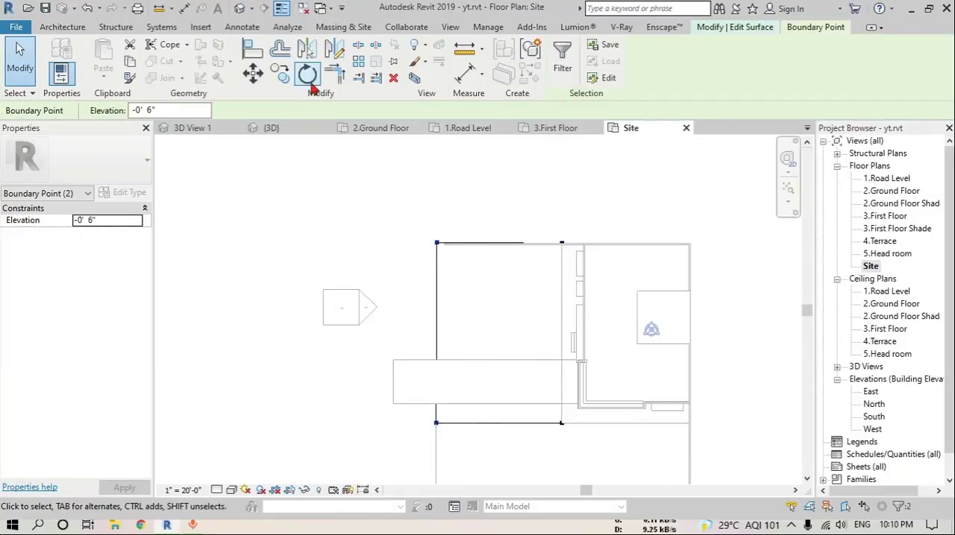
pyautogui.click(253, 73)
pyautogui.scroll(3, 434, 418)
pyautogui.click(435, 415)
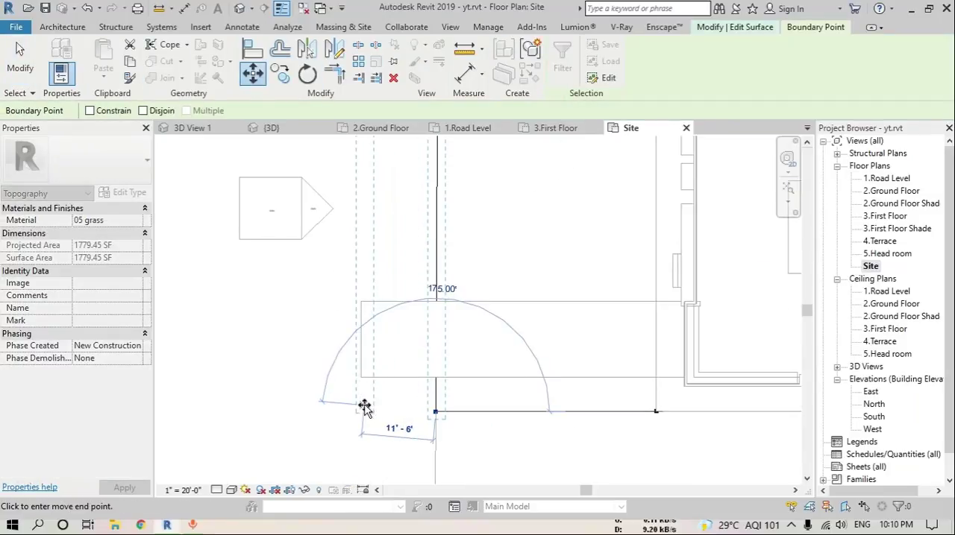
pyautogui.click(361, 410)
pyautogui.scroll(-3, 483, 428)
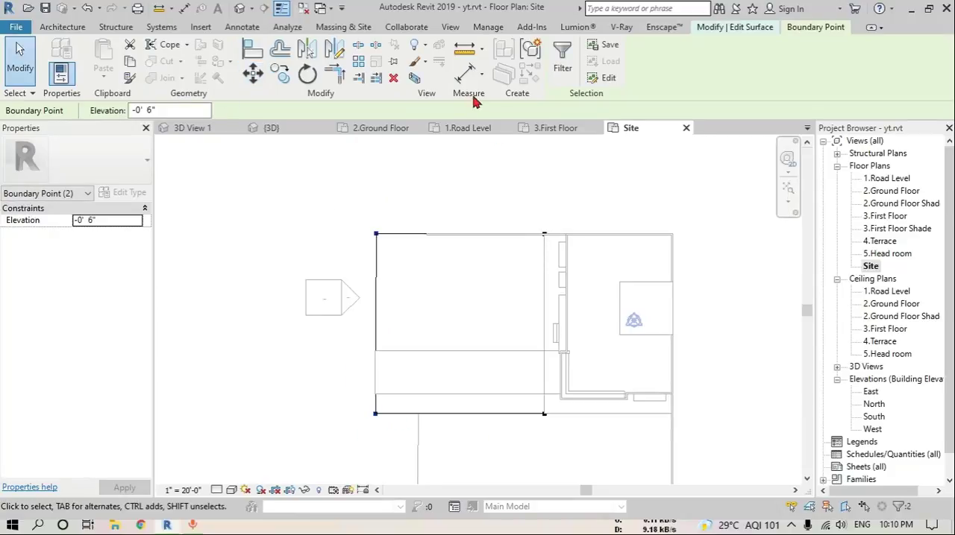
pyautogui.click(537, 176)
pyautogui.click(565, 73)
# Edit the larger lawn topography and move its two outer boundary points outward in line with the extended lawn's edge
pyautogui.scroll(-3, 514, 297)
pyautogui.moveTo(498, 401); pyautogui.dragTo(500, 306, button='middle')
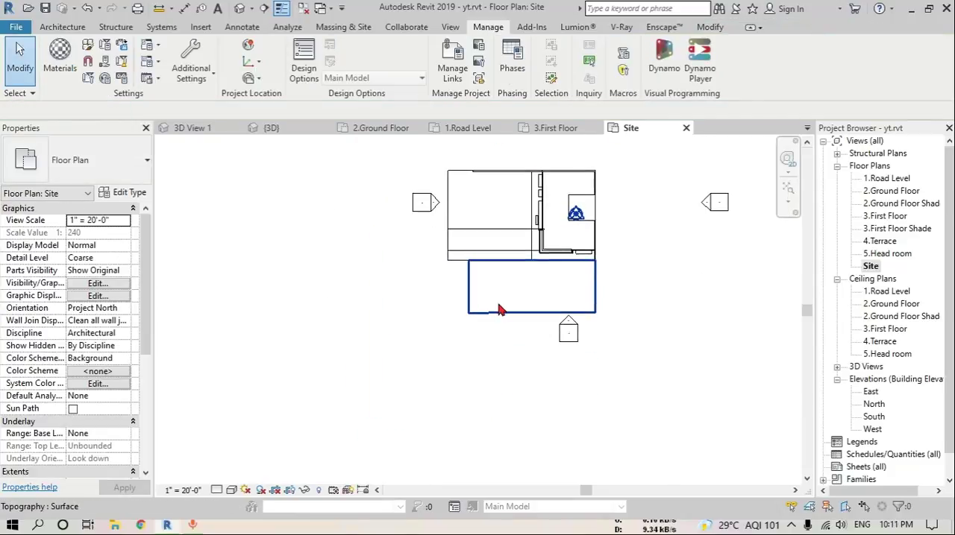
pyautogui.click(500, 307)
pyautogui.click(565, 71)
pyautogui.scroll(3, 483, 265)
pyautogui.moveTo(477, 384); pyautogui.dragTo(333, 151)
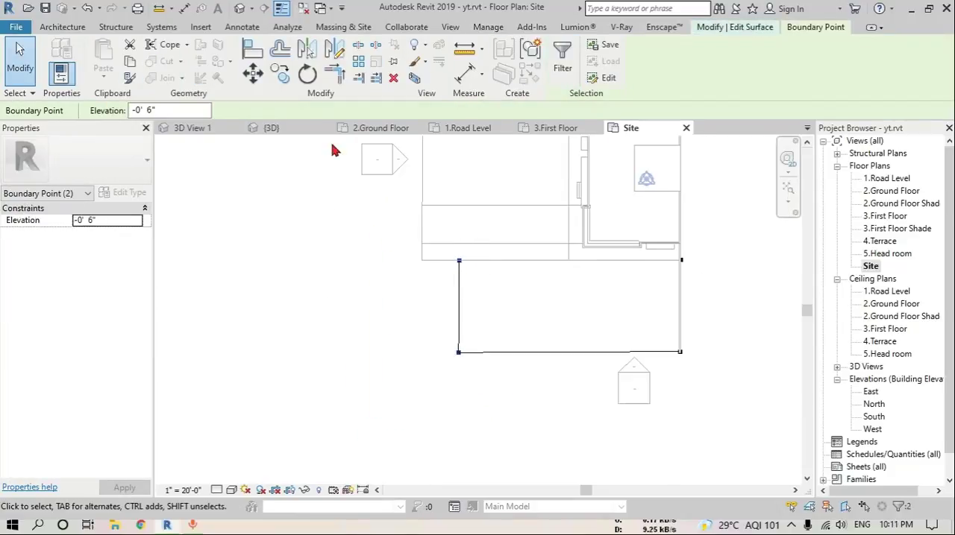
pyautogui.click(253, 73)
pyautogui.scroll(2, 440, 264)
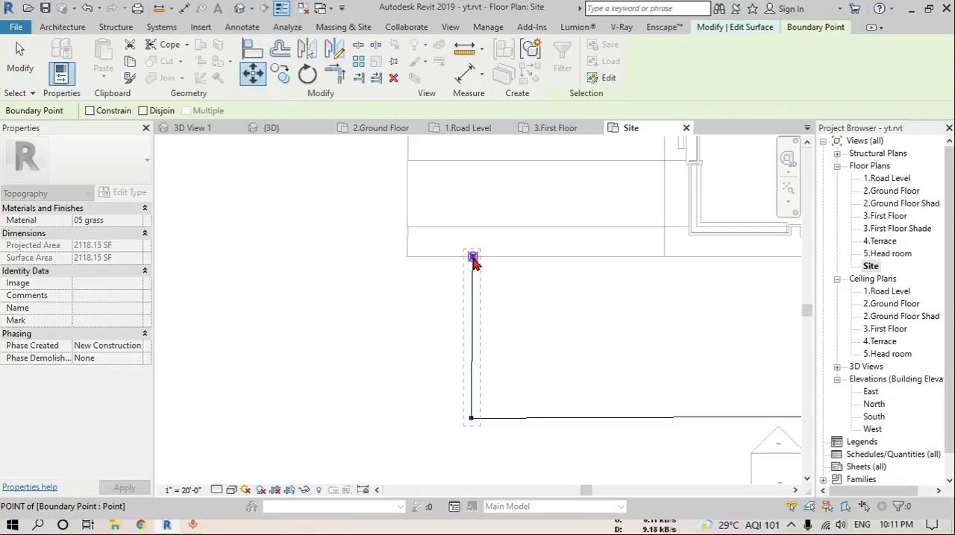
pyautogui.click(426, 238)
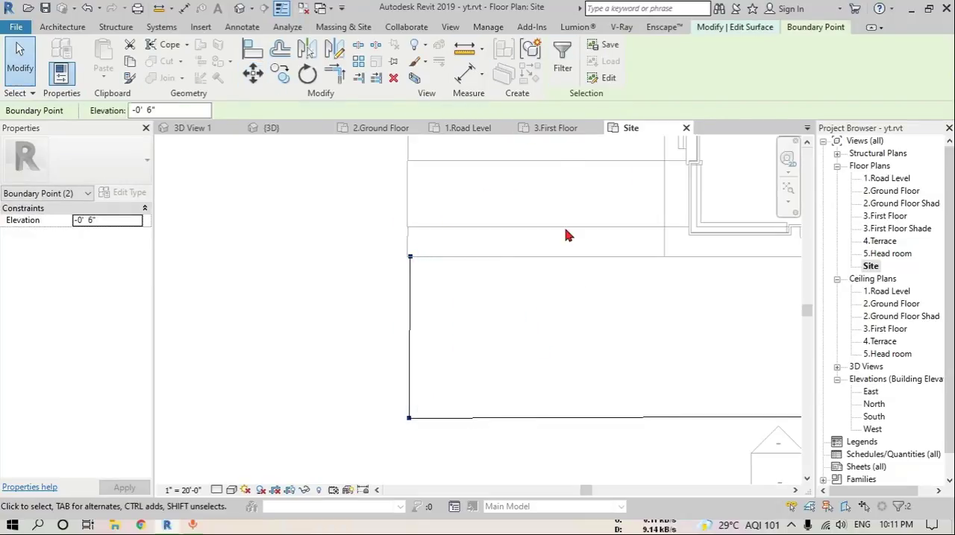
# Finish editing the larger lawn topography and switch to the default 3D view
pyautogui.press('Escape')
pyautogui.click(565, 72)
pyautogui.click(240, 8)
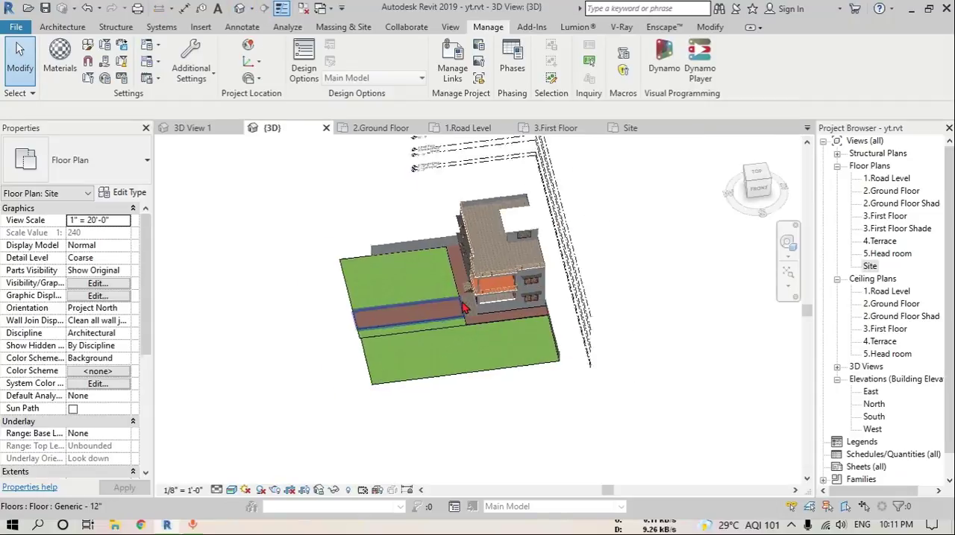
# Set the base offset of the two Generic - 5" boundary walls beside the lawns to -0' 6"
pyautogui.keyDown('shift'); pyautogui.moveTo(574, 303); pyautogui.dragTo(574, 427, button='middle'); pyautogui.keyUp('shift')
pyautogui.scroll(6, 576, 392)
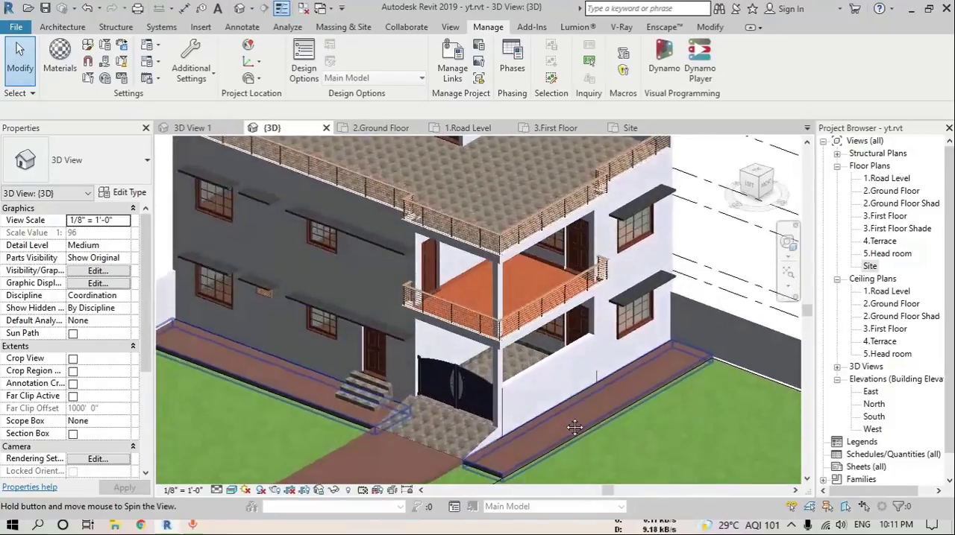
pyautogui.scroll(-5, 574, 428)
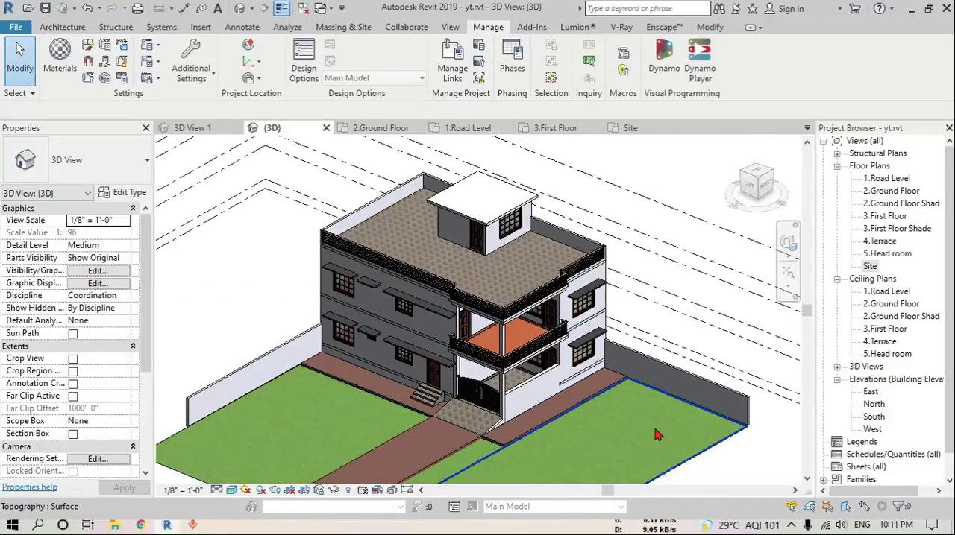
pyautogui.scroll(8, 643, 436)
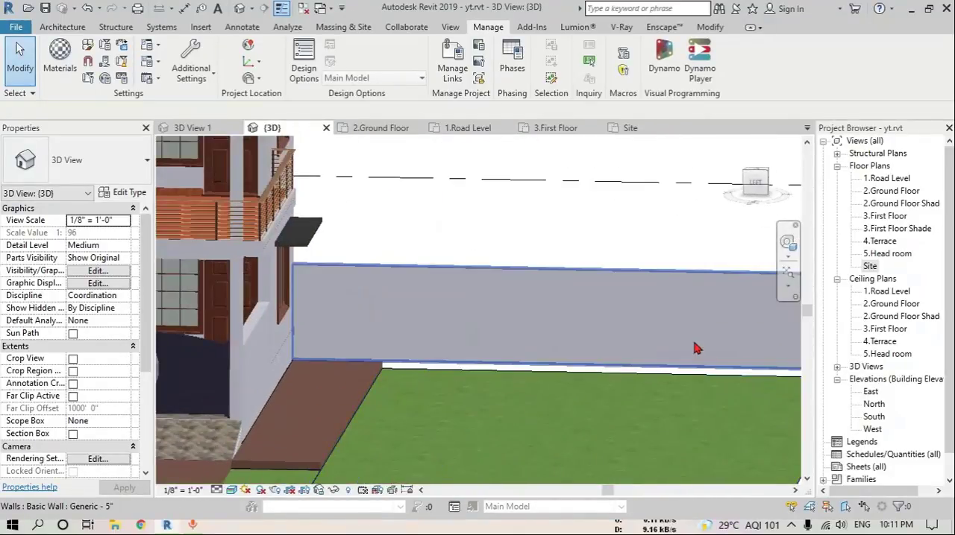
pyautogui.click(531, 405)
pyautogui.keyDown('shift'); pyautogui.moveTo(531, 405); pyautogui.dragTo(427, 384, button='middle'); pyautogui.keyUp('shift')
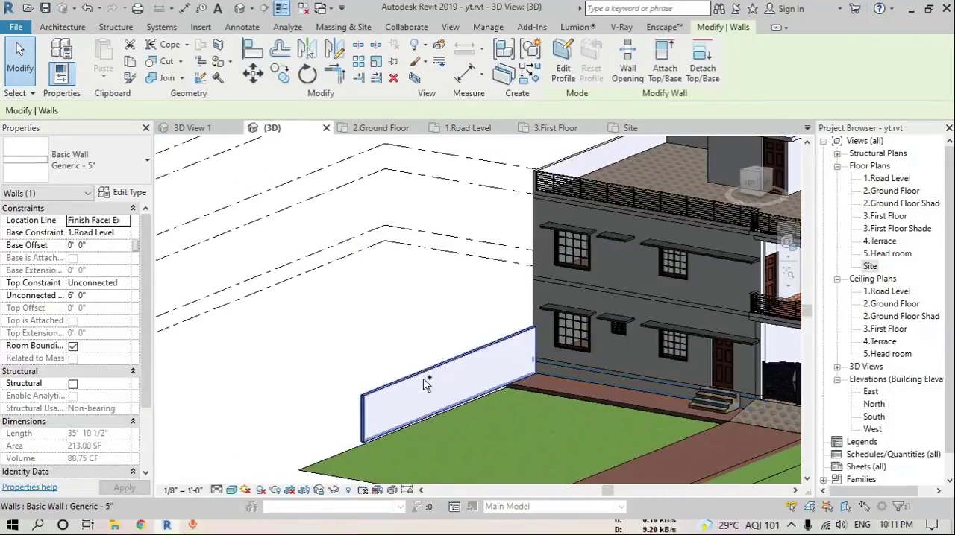
pyautogui.click(109, 253)
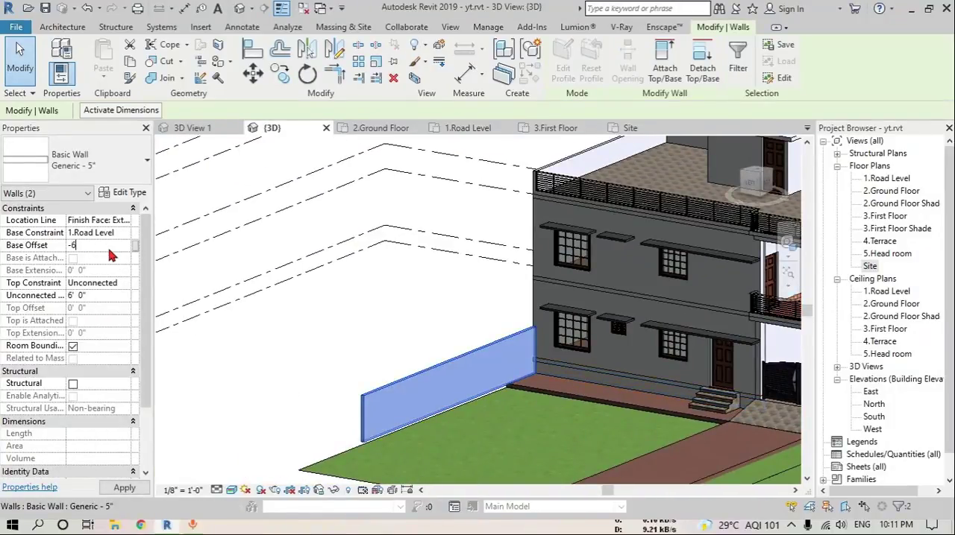
pyautogui.press('Return')
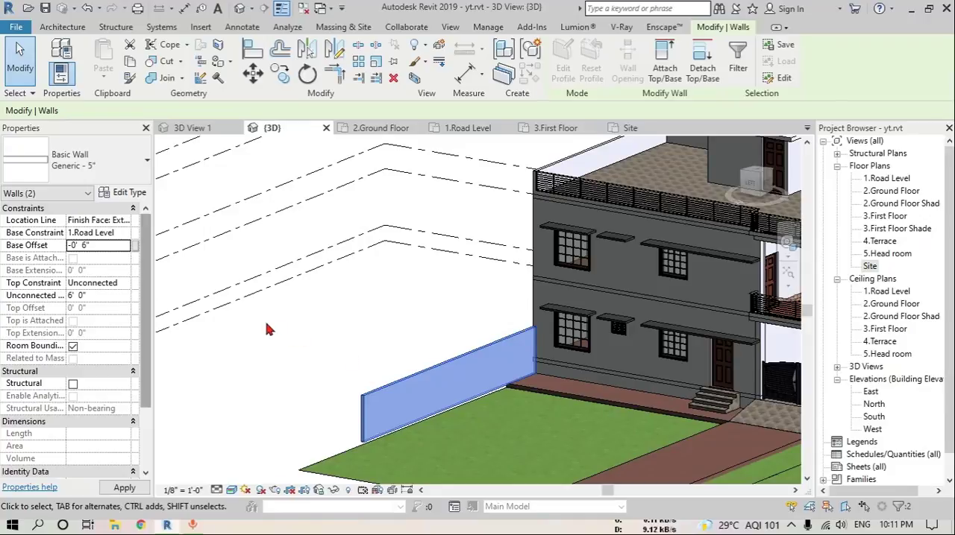
pyautogui.click(292, 318)
pyautogui.scroll(-2, 294, 318)
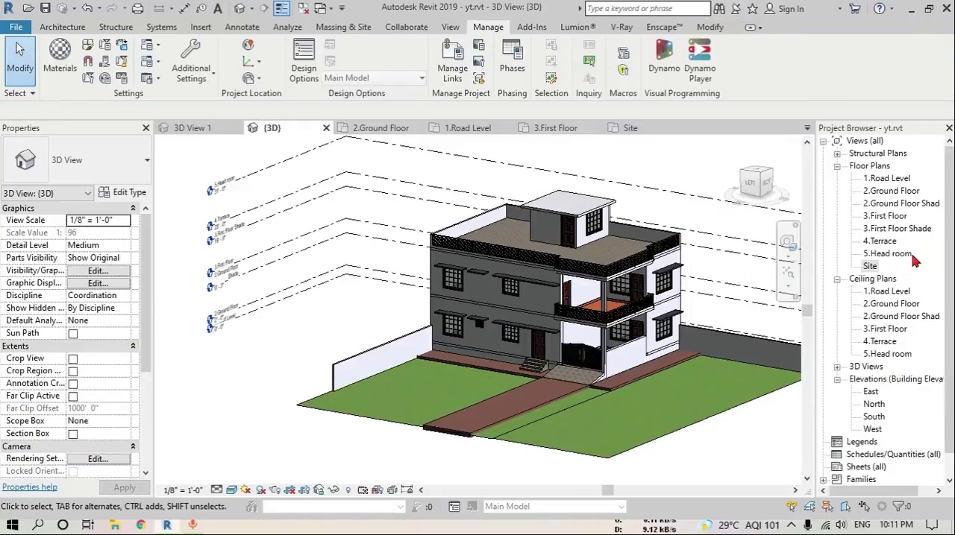
# Open the perspective view 3D View 1 and start the Enscape real-time rendering
pyautogui.click(837, 368)
pyautogui.doubleClick(867, 376)
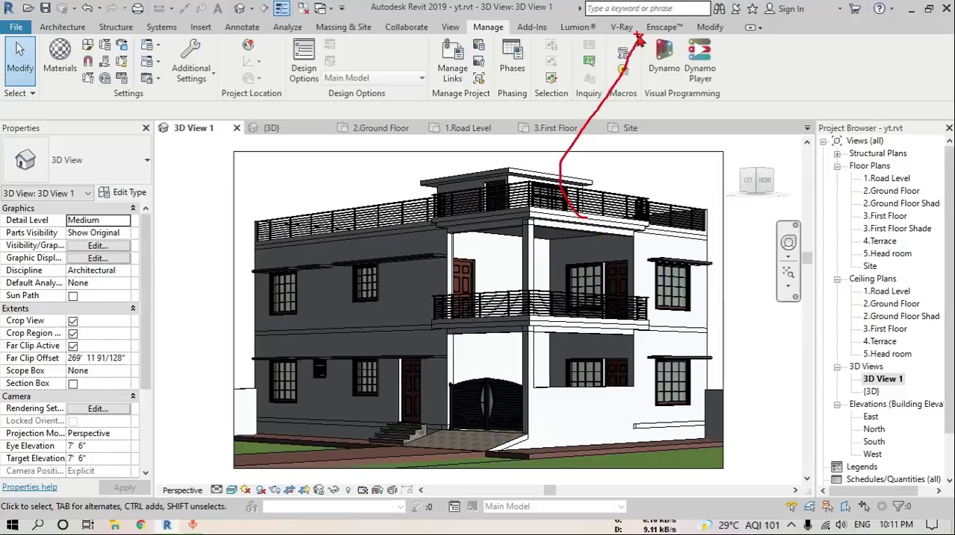
pyautogui.click(661, 27)
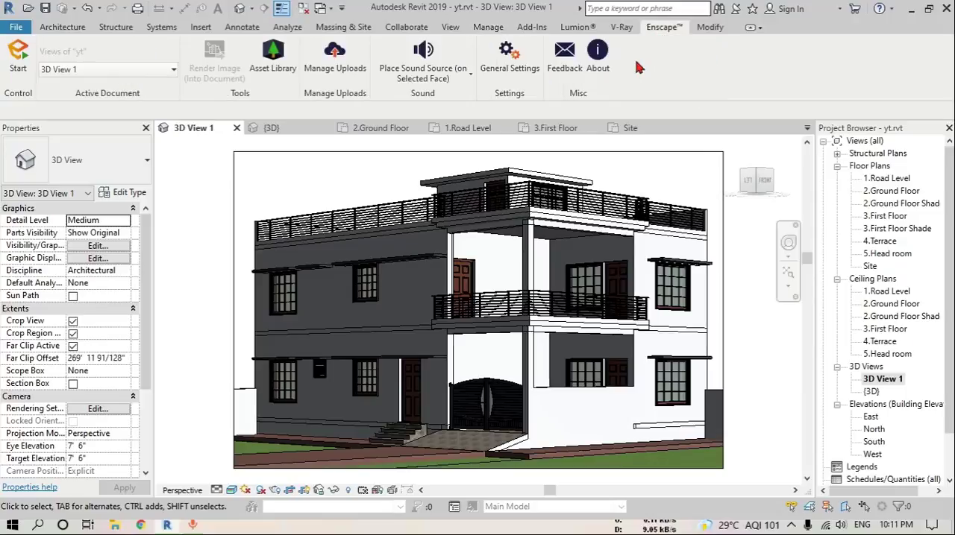
pyautogui.click(18, 58)
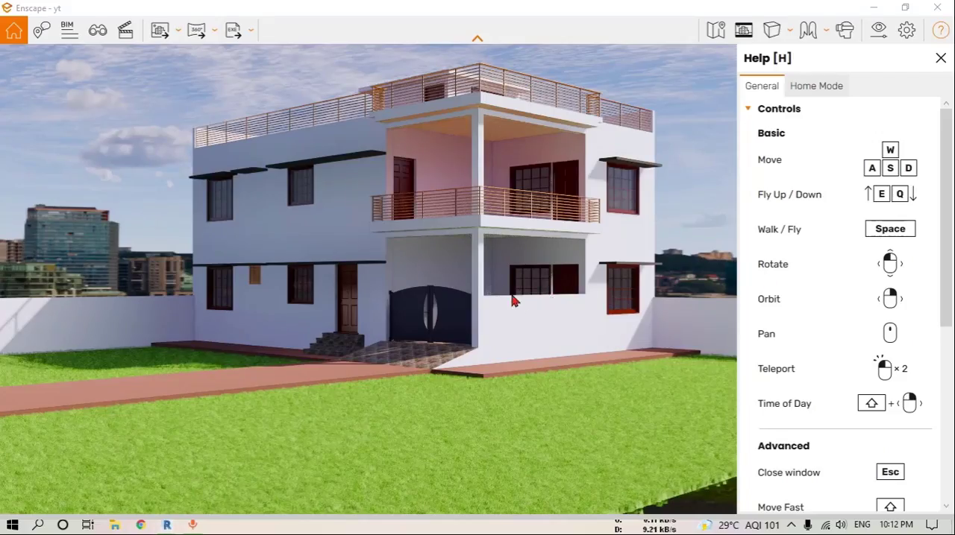
# Examine the rendered house, lawns and driveway in the Enscape window with the help pane closed
pyautogui.moveTo(498, 285); pyautogui.dragTo(498, 291, button='right')
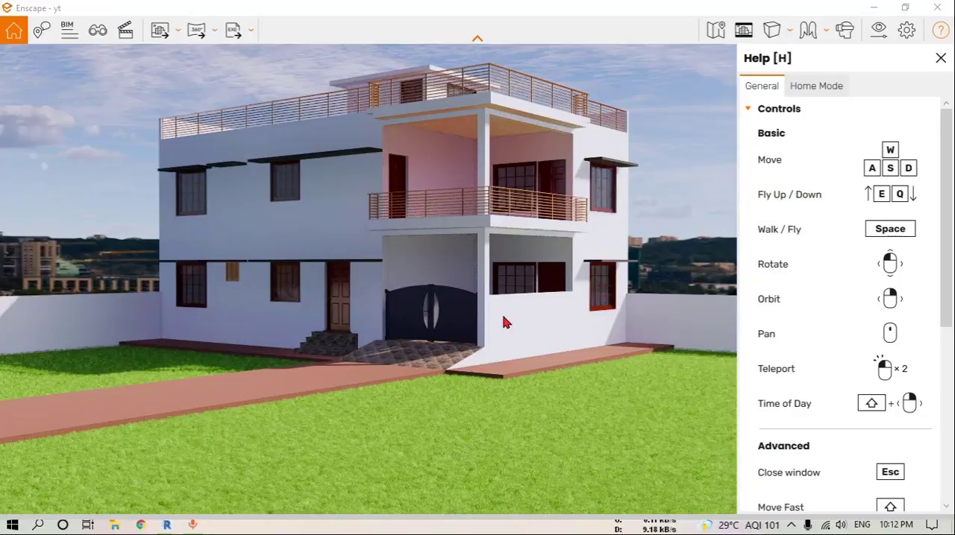
pyautogui.moveTo(509, 323); pyautogui.dragTo(509, 323, button='right')
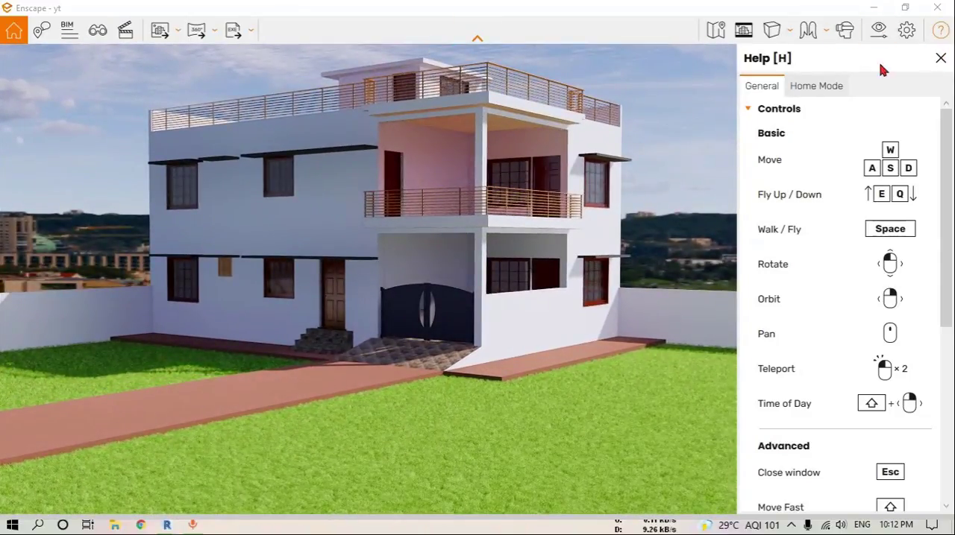
pyautogui.click(940, 59)
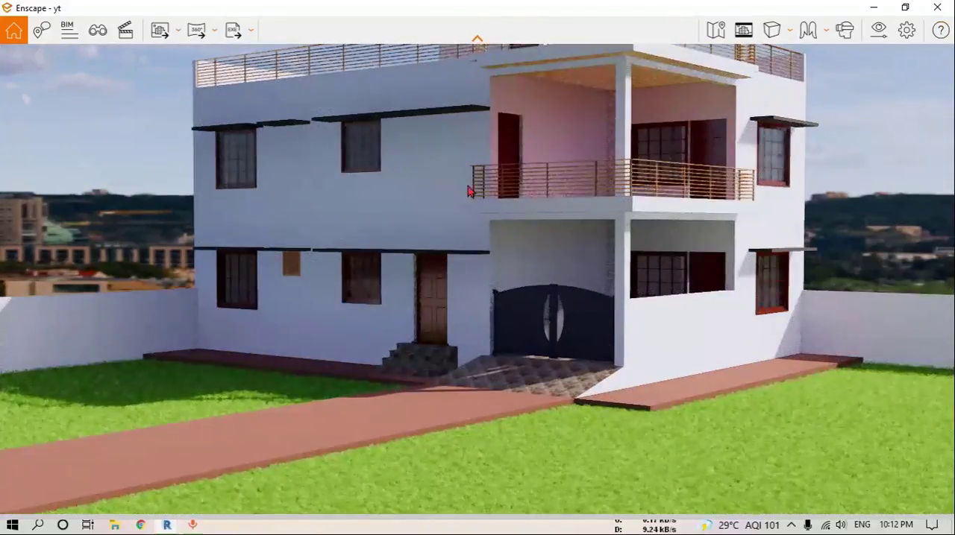
pyautogui.click(548, 235)
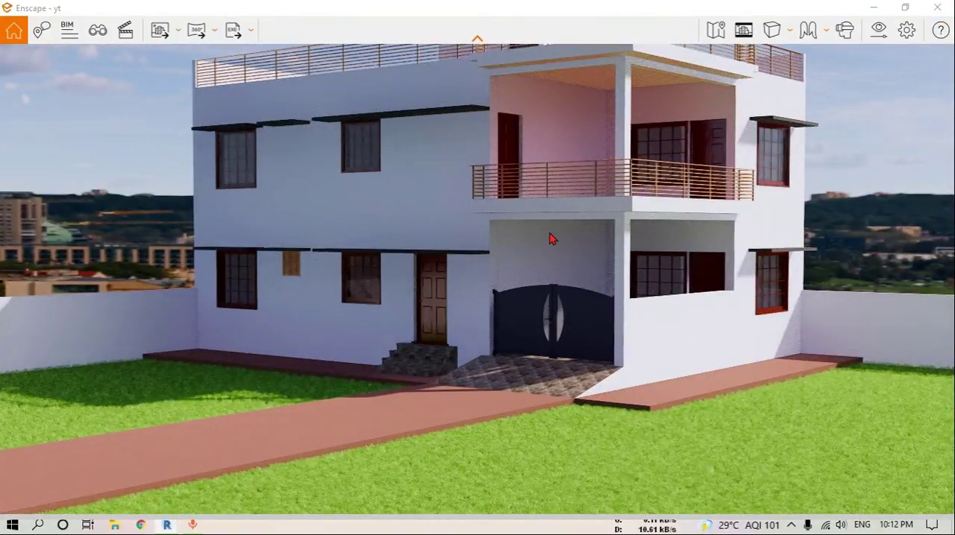
pyautogui.press('q')
pyautogui.press('e')
# Return to Revit, open the Site floor plan and launch the Enscape Asset Library
pyautogui.moveTo(456, 8); pyautogui.dragTo(954, 52)
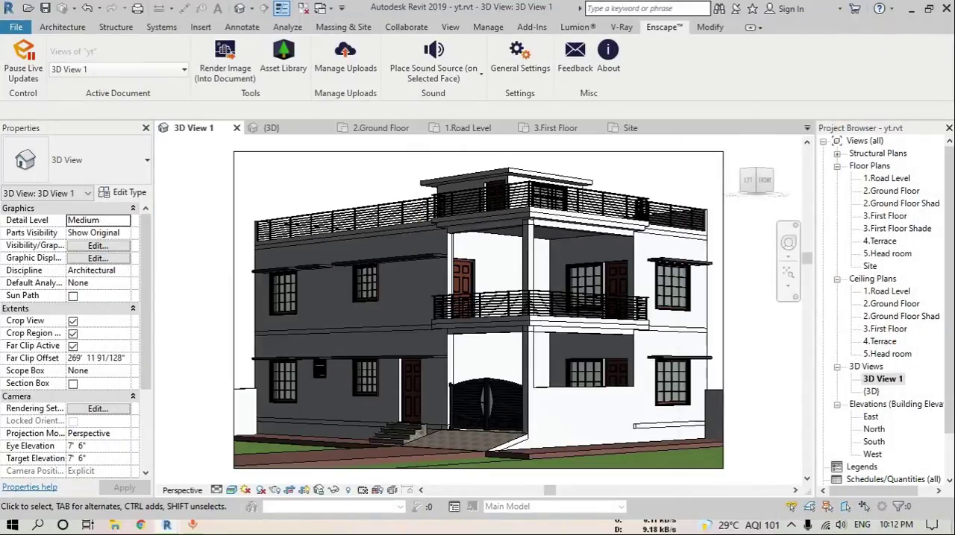
pyautogui.doubleClick(872, 267)
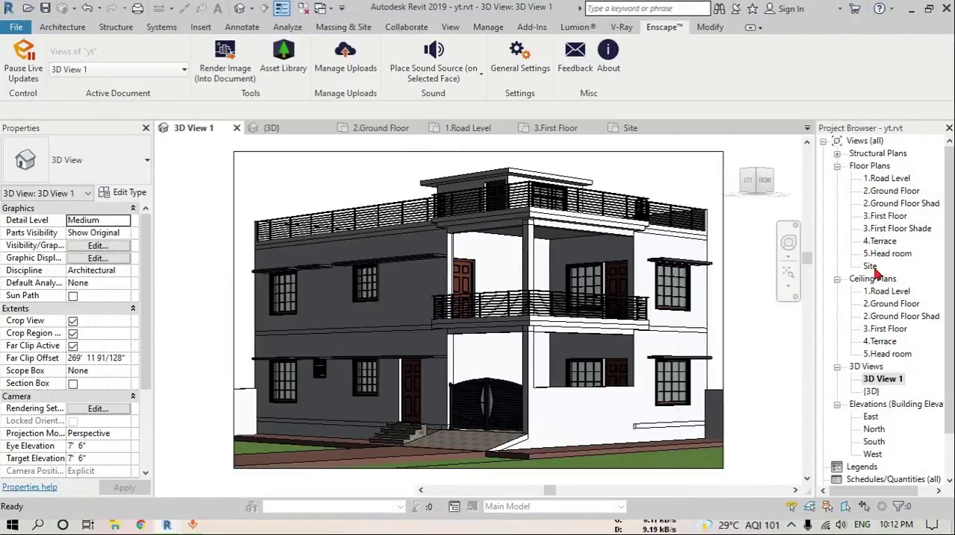
pyautogui.scroll(-4, 484, 328)
pyautogui.scroll(3, 519, 343)
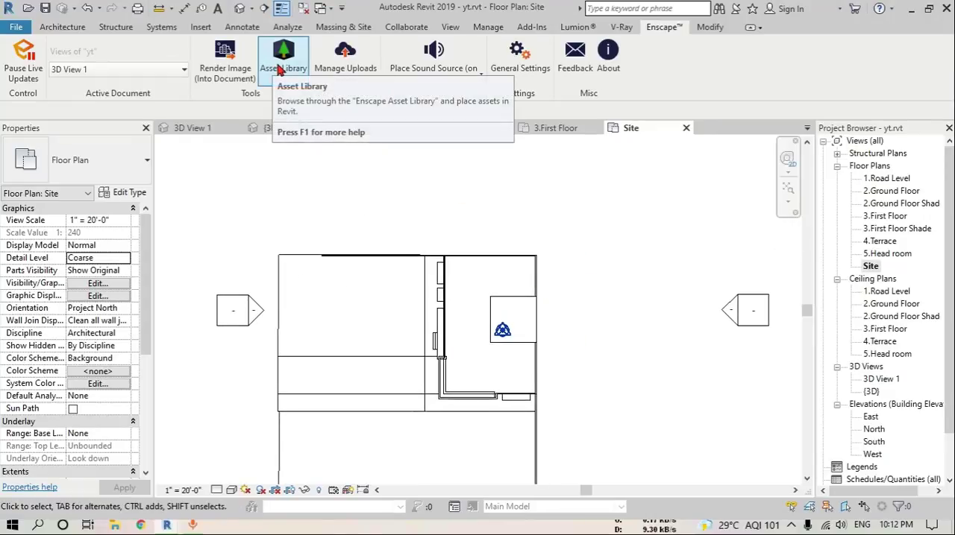
pyautogui.click(280, 68)
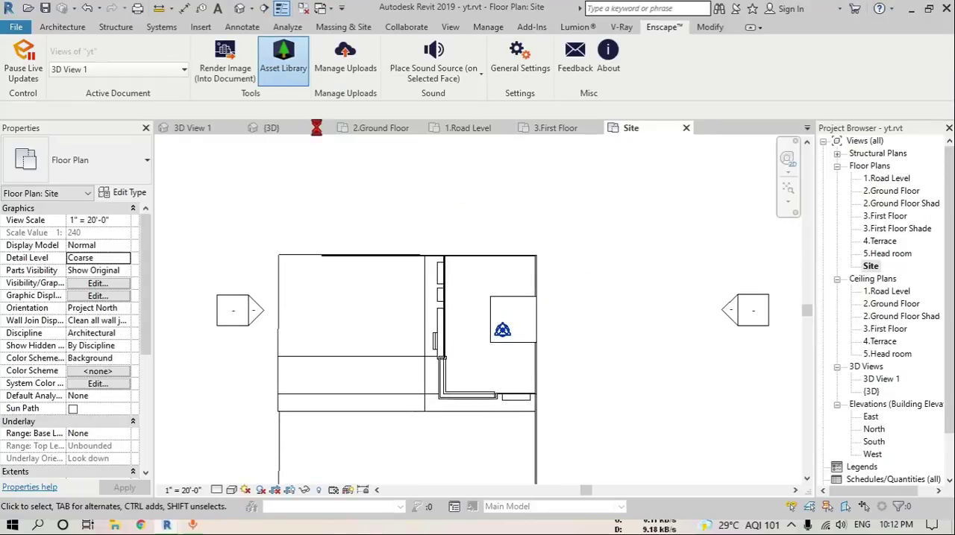
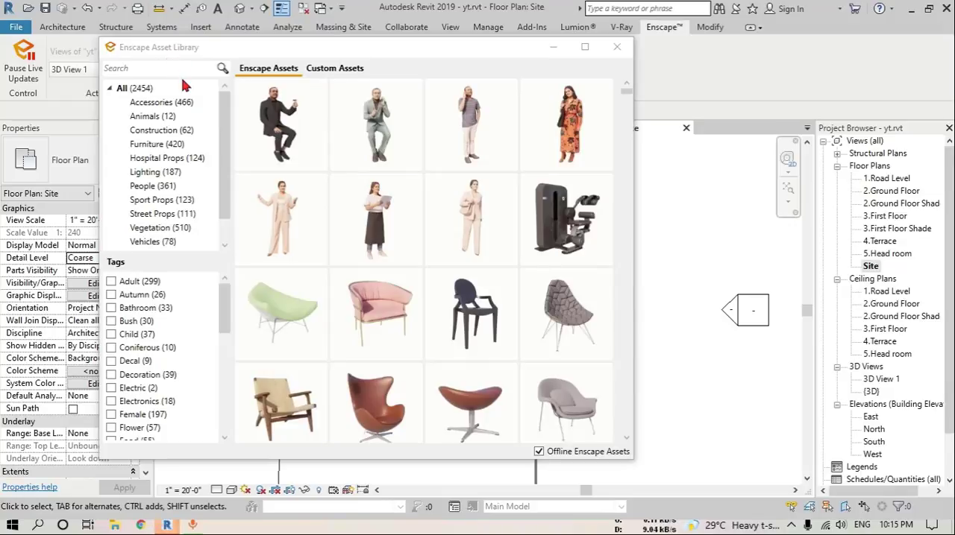
# Show the Vegetation category in the Enscape Asset Library and look through its plants
pyautogui.click(153, 228)
pyautogui.moveTo(568, 161)
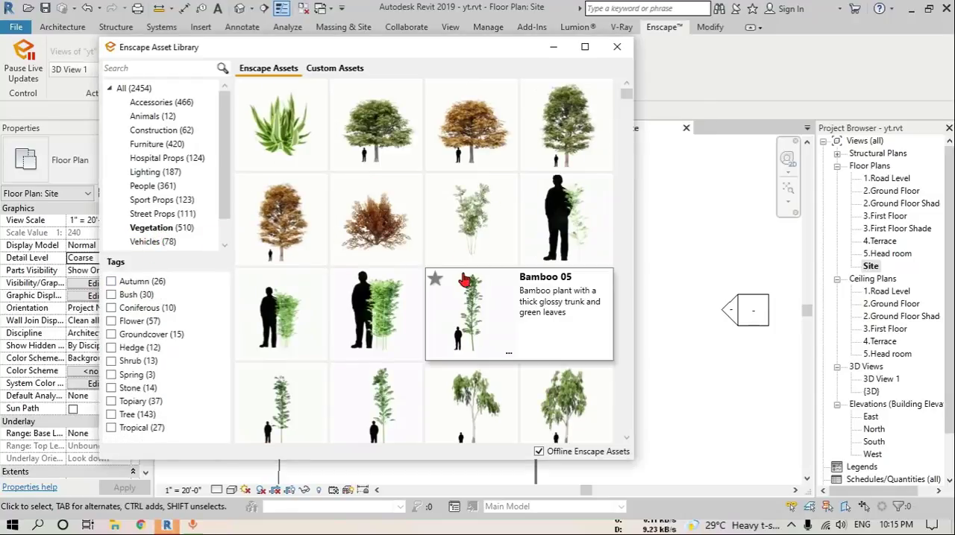
pyautogui.scroll(-2, 477, 280)
pyautogui.scroll(-1, 478, 280)
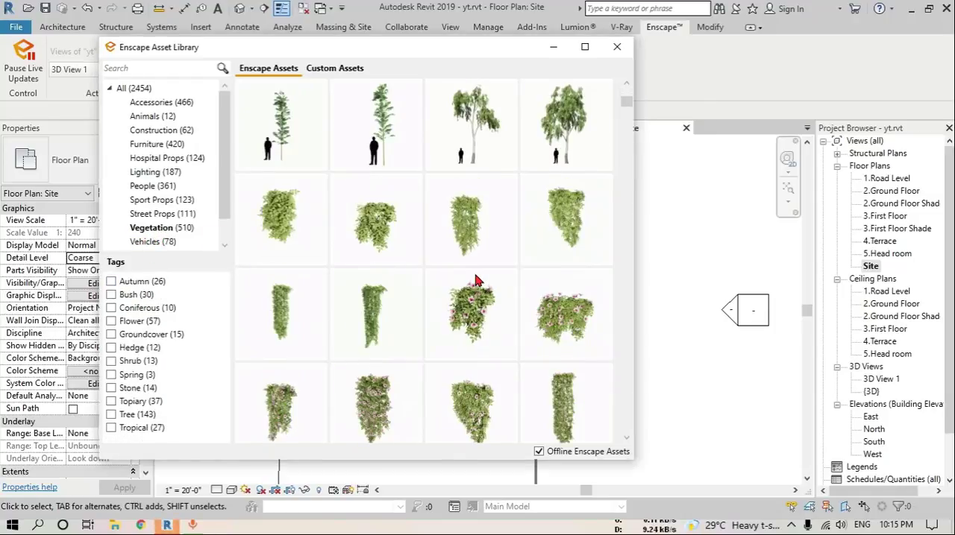
# Minimise the Asset Library and tile Revit and the Enscape render window side by side
pyautogui.click(552, 49)
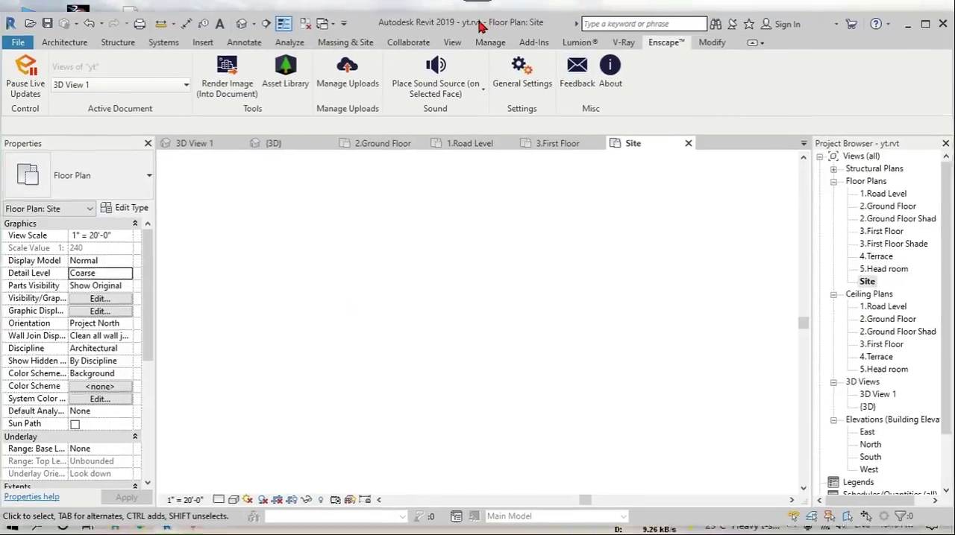
pyautogui.moveTo(481, 27); pyautogui.dragTo(1, 120)
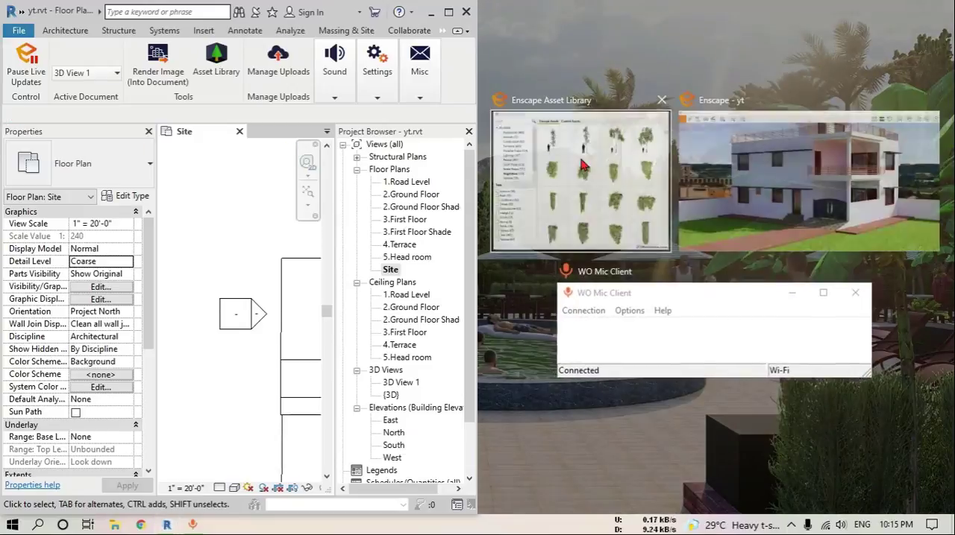
pyautogui.click(749, 236)
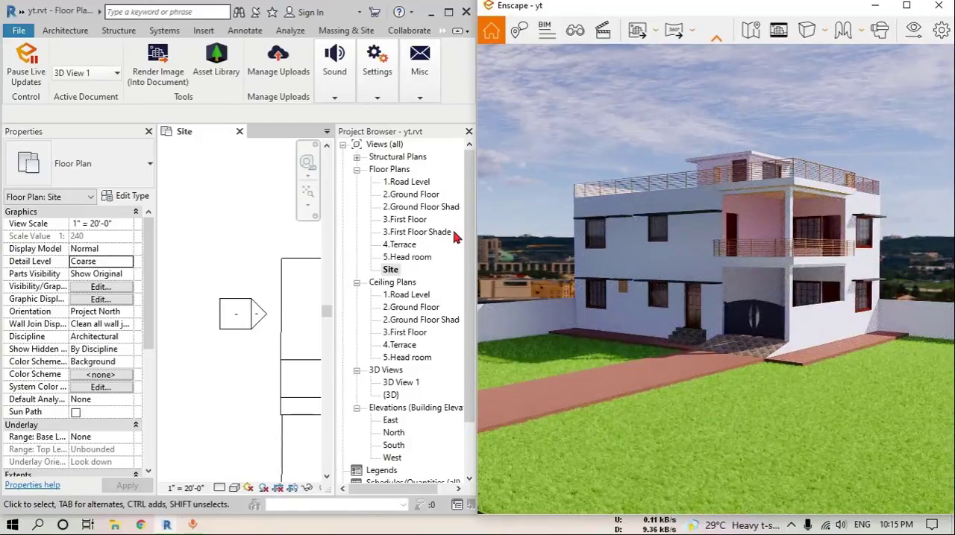
# Close the Properties palette and narrow the Project Browser to give the Site plan more room
pyautogui.click(149, 133)
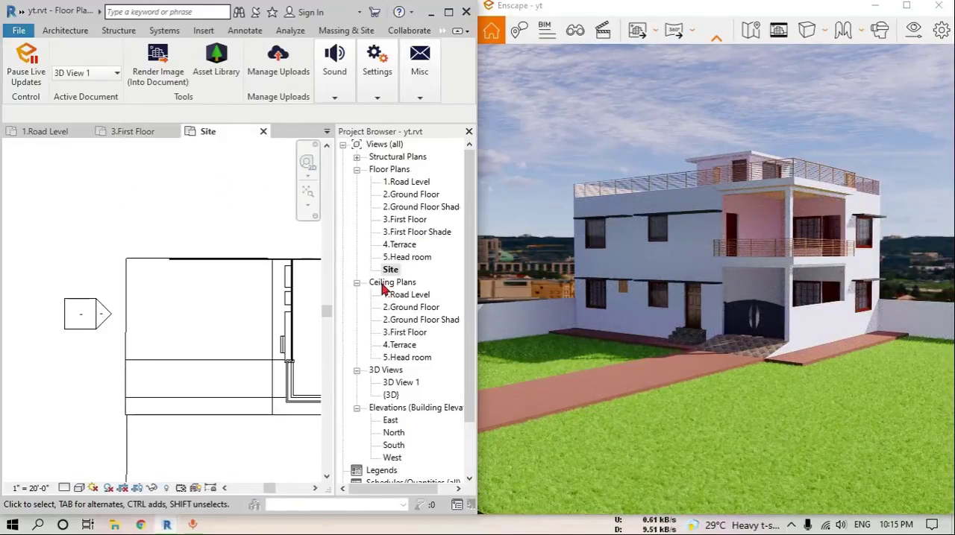
pyautogui.moveTo(359, 296); pyautogui.dragTo(386, 299)
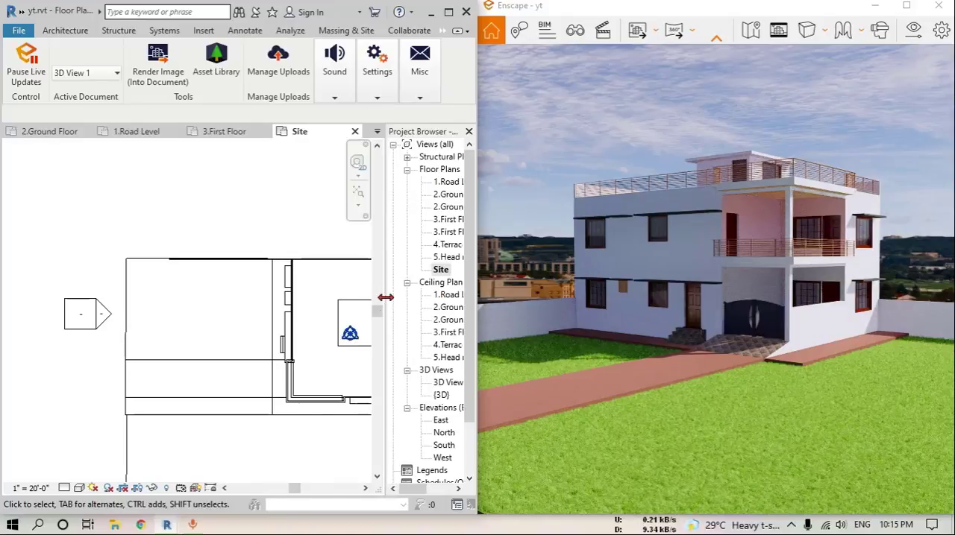
pyautogui.moveTo(273, 336); pyautogui.dragTo(239, 252, button='middle')
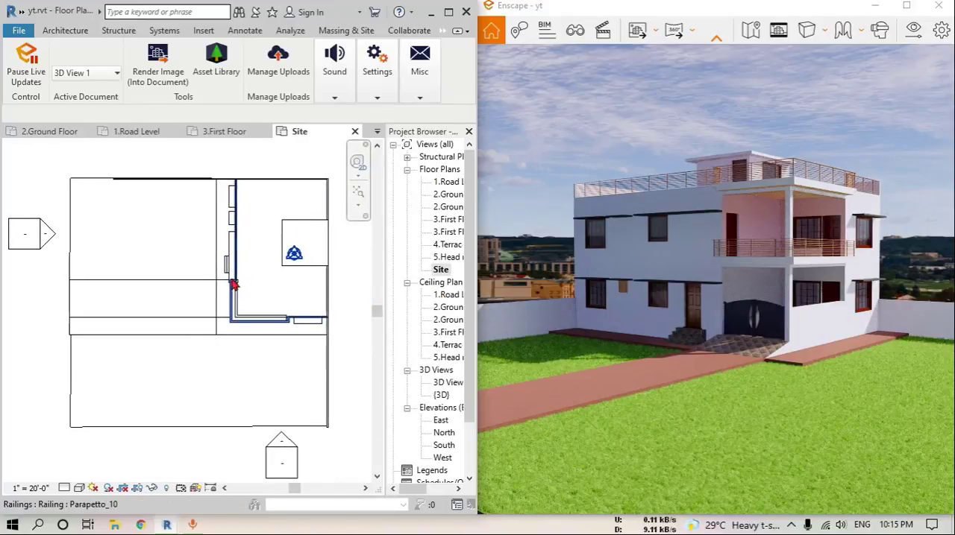
pyautogui.moveTo(233, 285); pyautogui.dragTo(227, 282, button='middle')
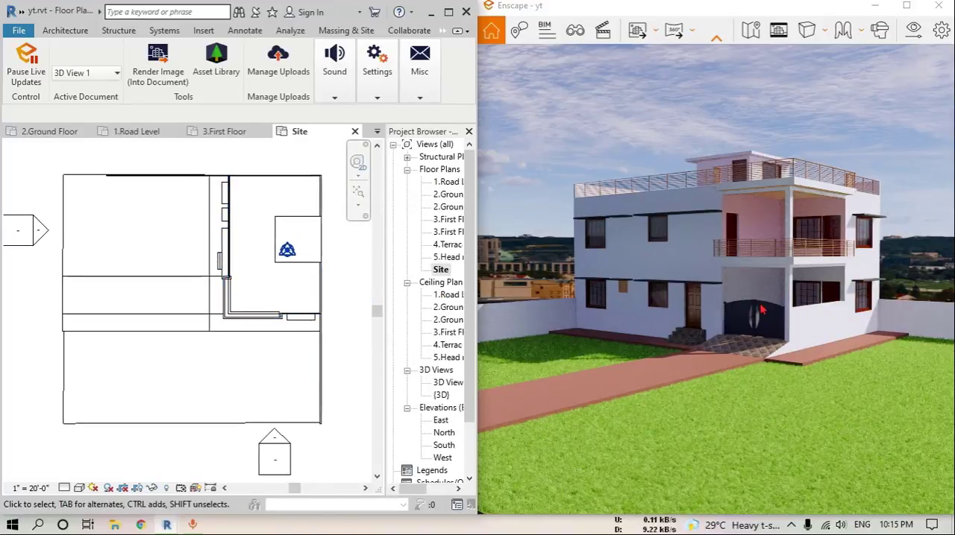
# Bring back the Enscape Asset Library and pick the Bamboo 04 plant for placement in the Site plan
pyautogui.moveTo(196, 527)
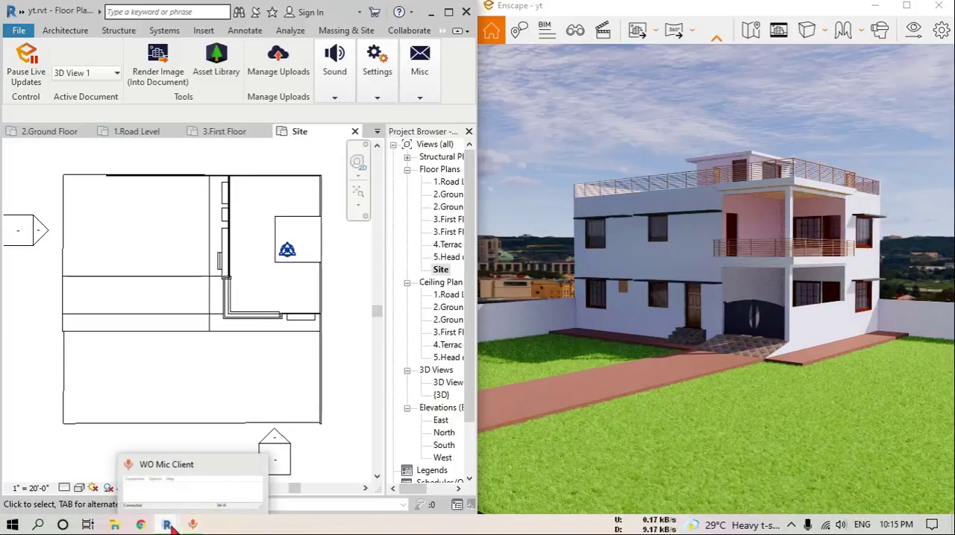
pyautogui.click(276, 468)
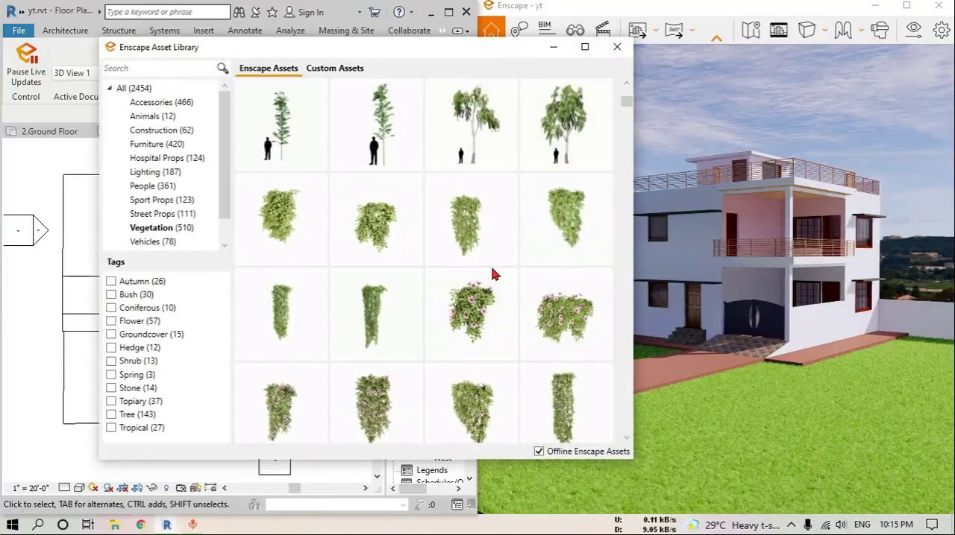
pyautogui.scroll(5, 492, 274)
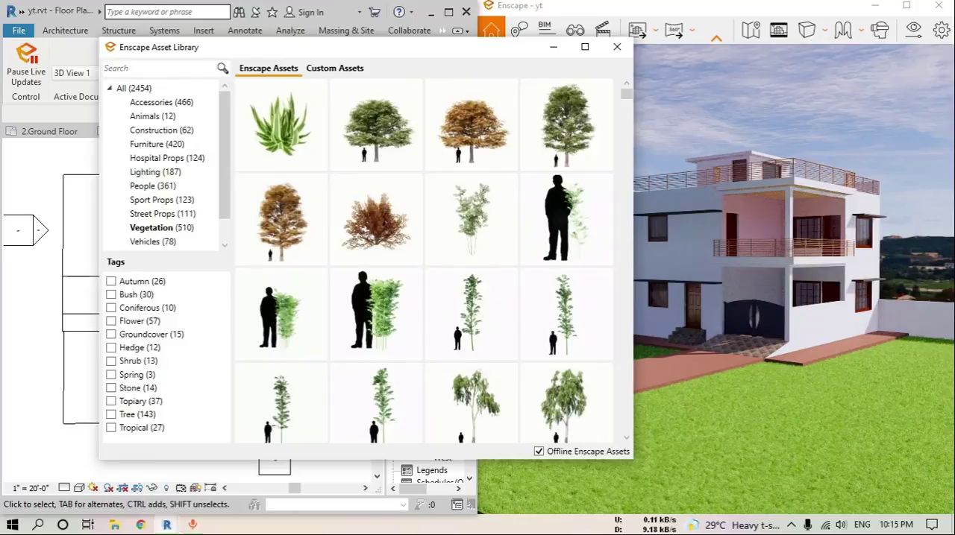
pyautogui.click(376, 314)
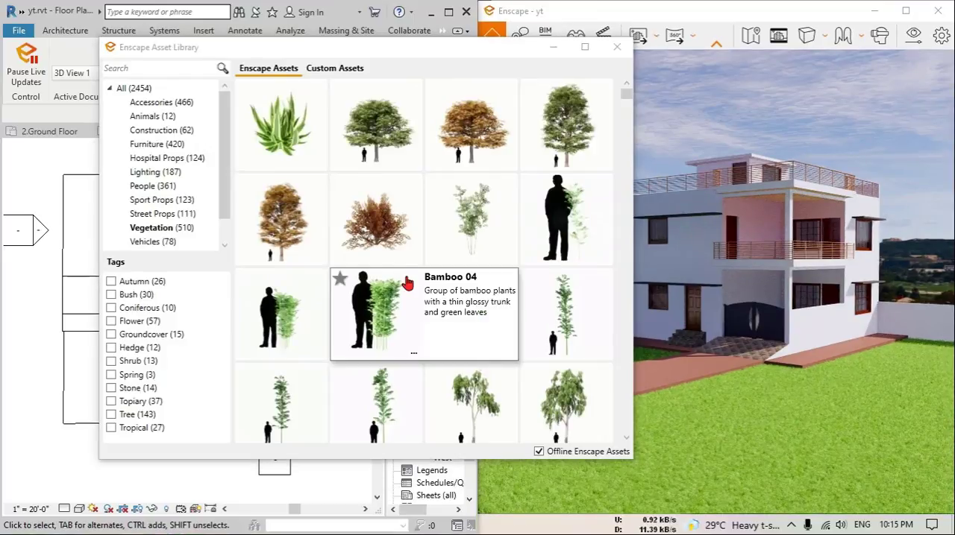
pyautogui.click(381, 319)
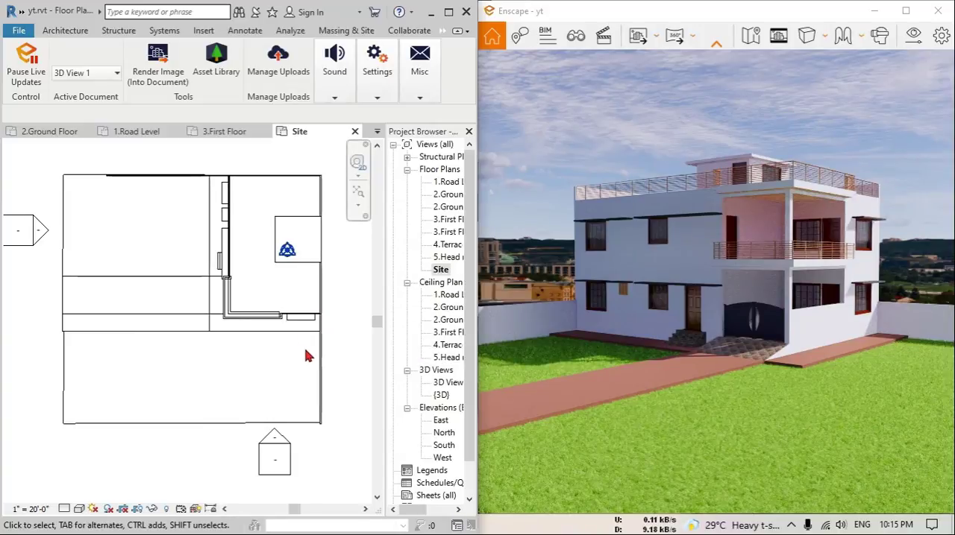
# Place Bamboo 04 plants in a row along the south lawn's east boundary wall, starting at the paving beside the house
pyautogui.scroll(6, 309, 344)
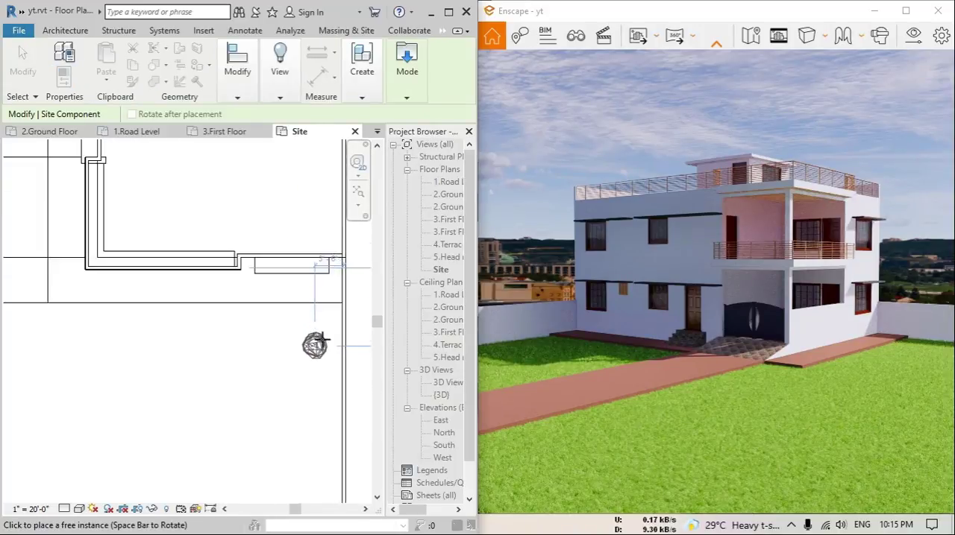
pyautogui.scroll(2, 336, 313)
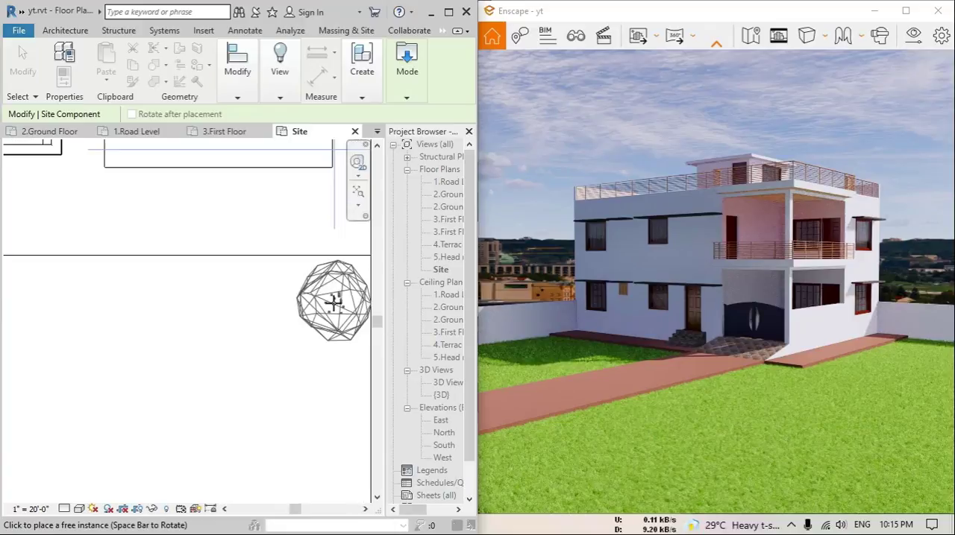
pyautogui.scroll(-2, 324, 332)
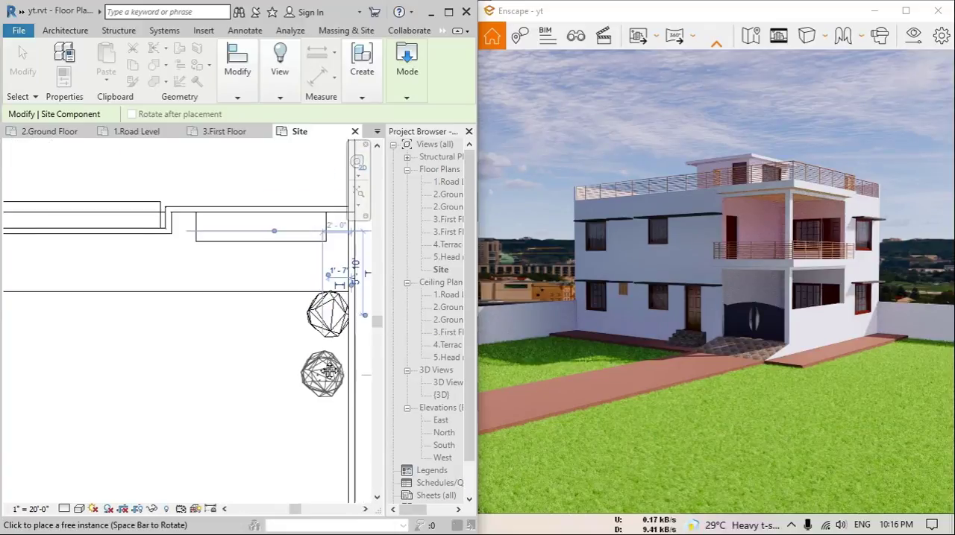
pyautogui.scroll(1, 324, 375)
pyautogui.moveTo(324, 365); pyautogui.dragTo(322, 273, button='middle')
pyautogui.click(322, 278)
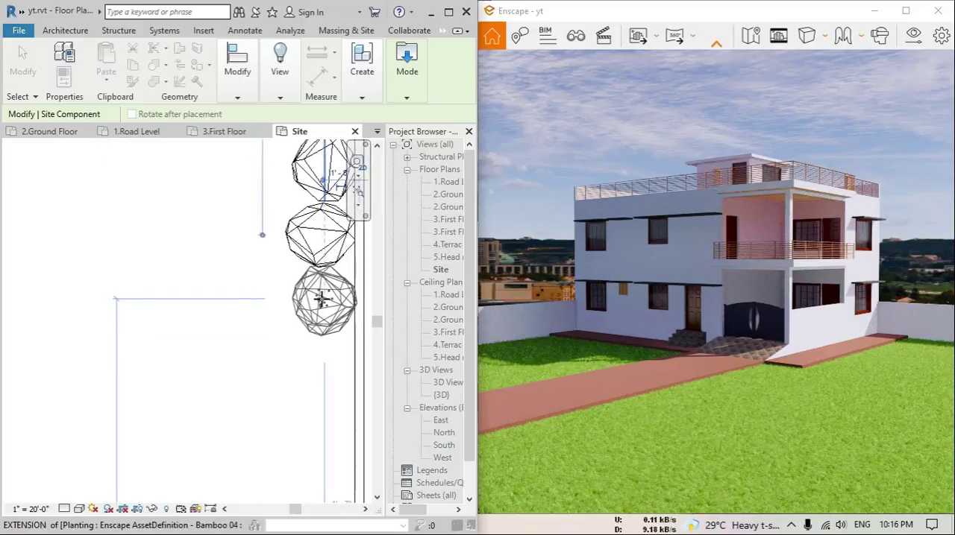
pyautogui.click(322, 300)
pyautogui.moveTo(323, 314); pyautogui.dragTo(320, 248, button='middle')
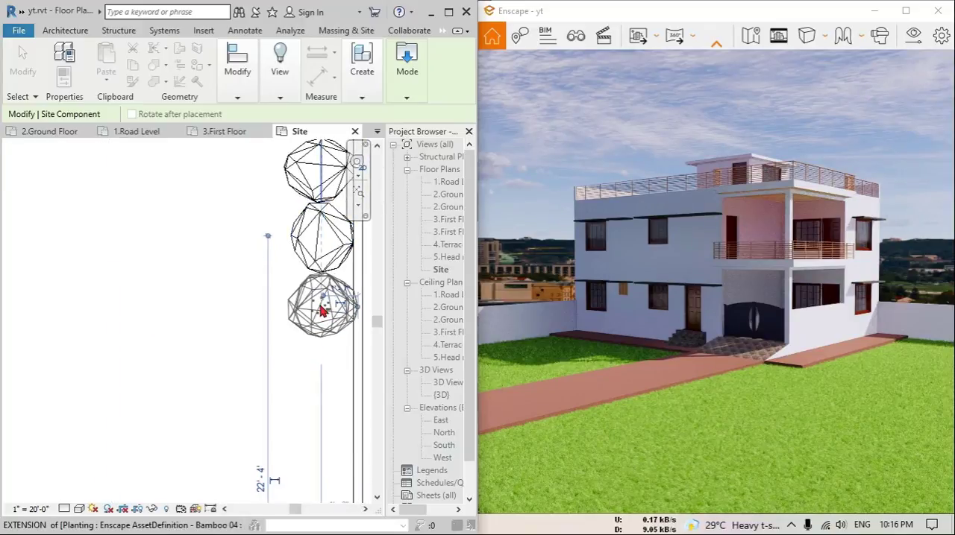
pyautogui.scroll(2, 322, 311)
pyautogui.click(323, 311)
pyautogui.scroll(-3, 324, 311)
pyautogui.moveTo(324, 311); pyautogui.dragTo(321, 227, button='middle')
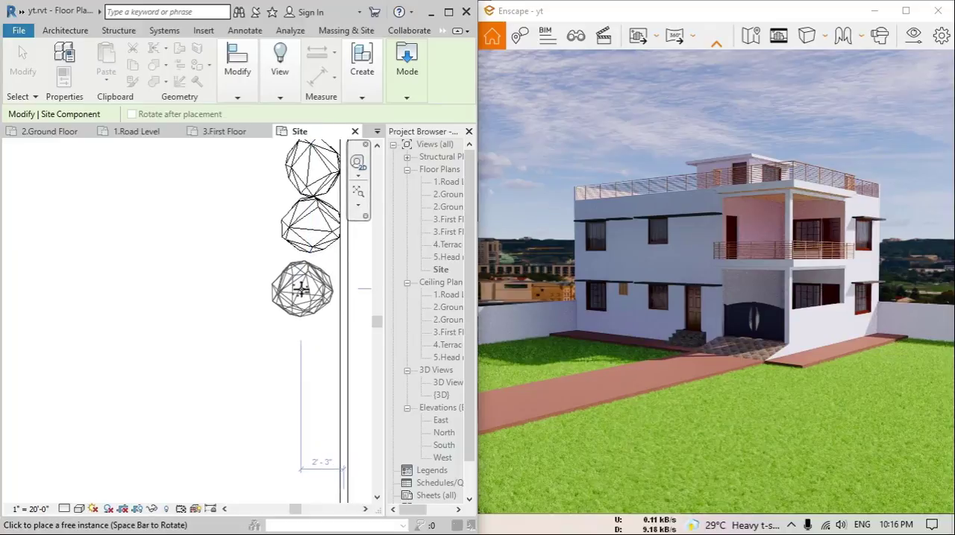
# Continue the Bamboo 04 row along the east boundary wall down to the south lawn's corner
pyautogui.click(306, 284)
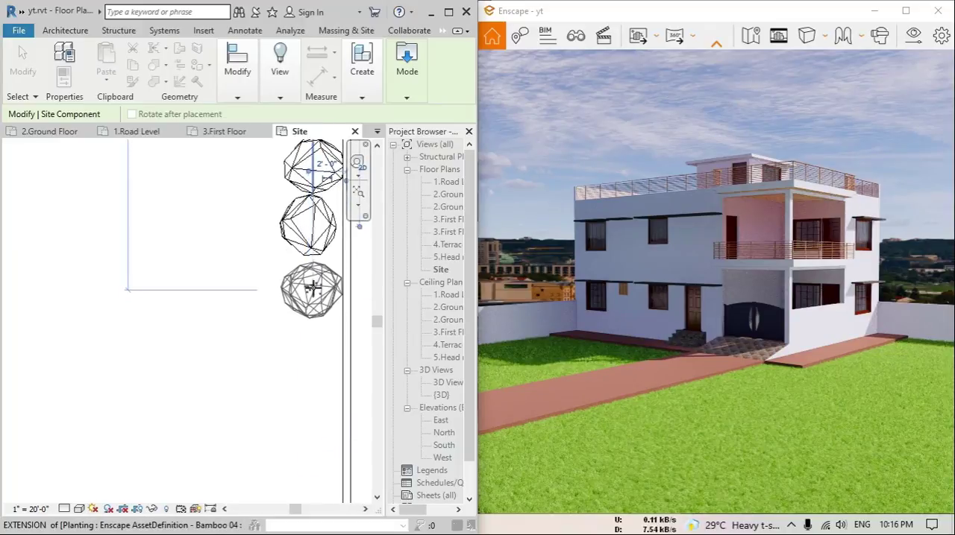
pyautogui.moveTo(313, 304); pyautogui.dragTo(301, 254, button='middle')
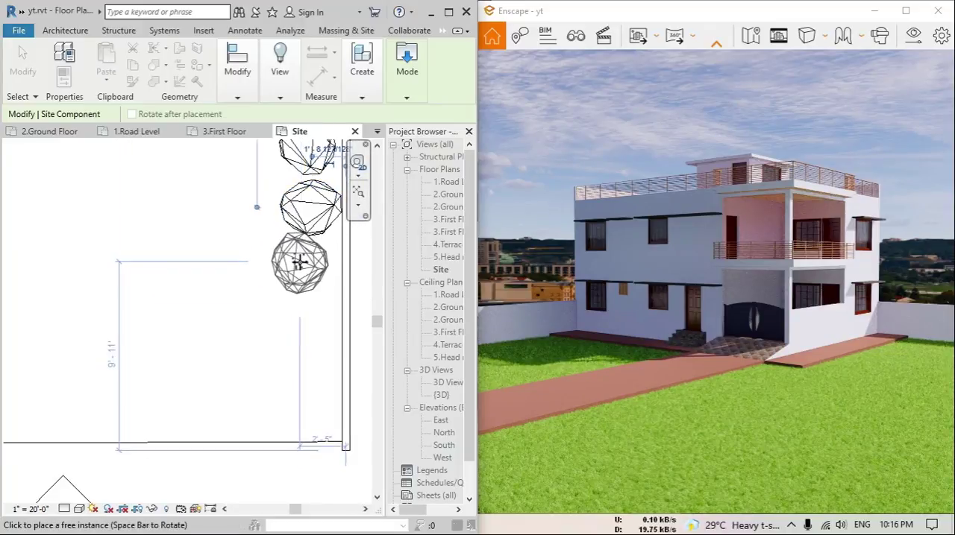
pyautogui.moveTo(314, 323); pyautogui.dragTo(314, 247, button='middle')
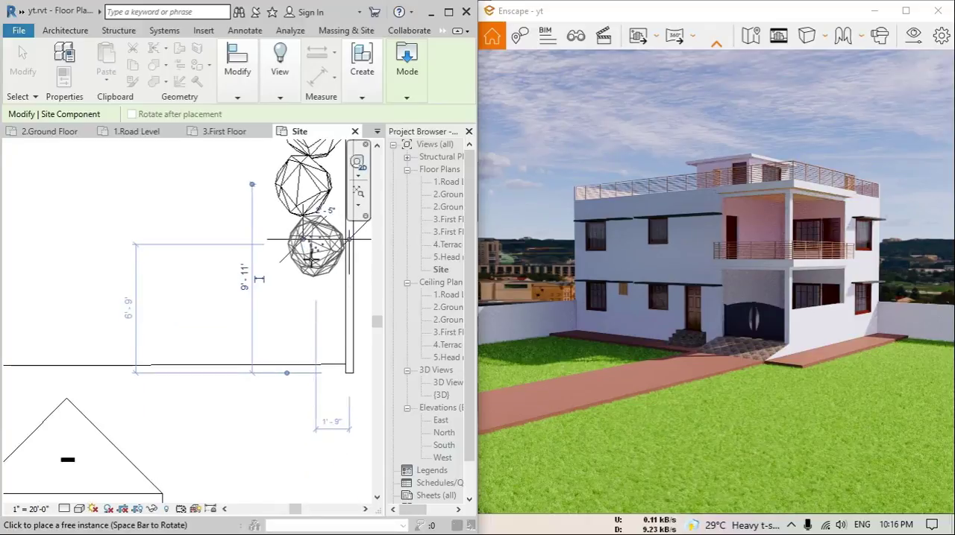
pyautogui.click(297, 291)
pyautogui.scroll(2, 326, 246)
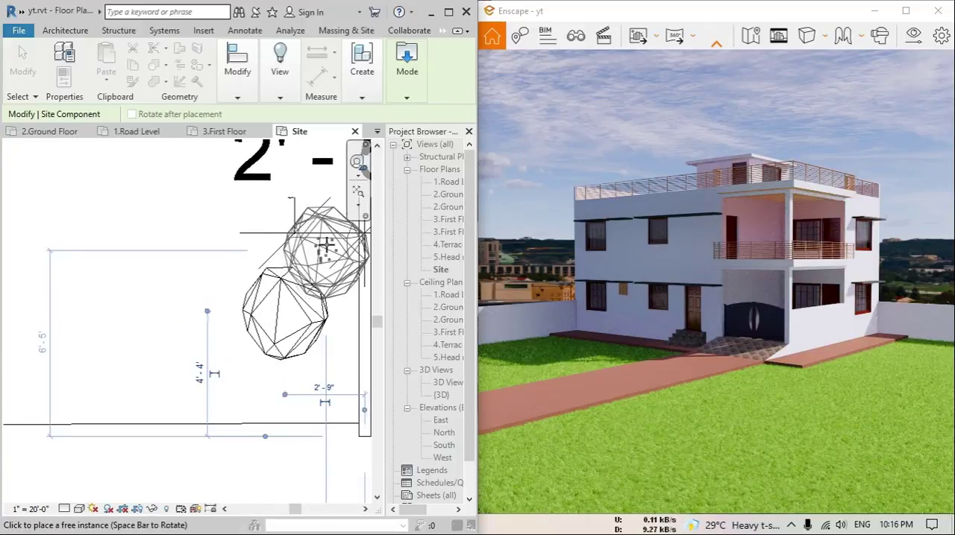
pyautogui.click(327, 239)
pyautogui.scroll(-2, 307, 421)
pyautogui.moveTo(306, 421); pyautogui.dragTo(302, 327, button='middle')
pyautogui.scroll(-4, 302, 327)
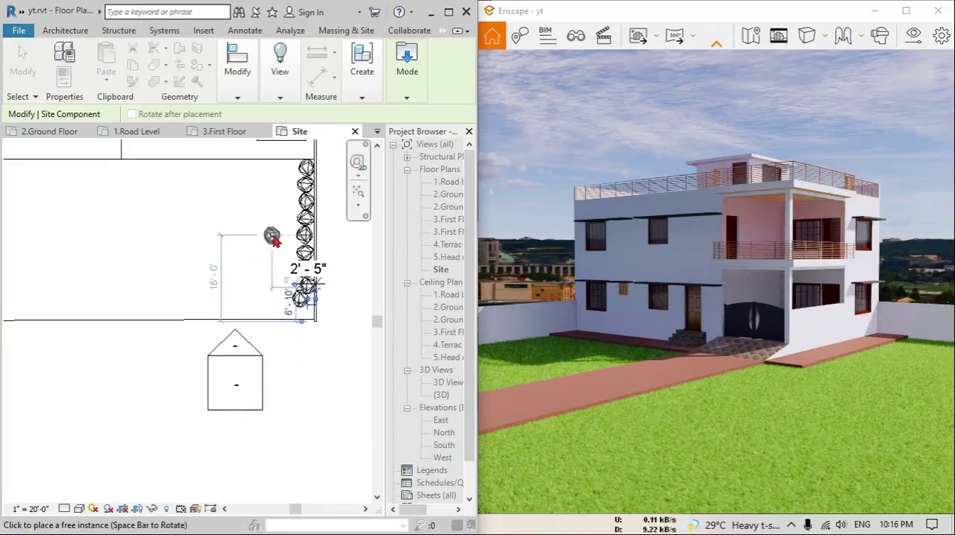
# Place a row of Bamboo 04 plants along the north lawn's north boundary wall, running west from the house, and finish placing
pyautogui.moveTo(273, 226); pyautogui.dragTo(375, 462, button='middle')
pyautogui.moveTo(187, 205); pyautogui.dragTo(273, 360, button='middle')
pyautogui.scroll(3, 299, 299)
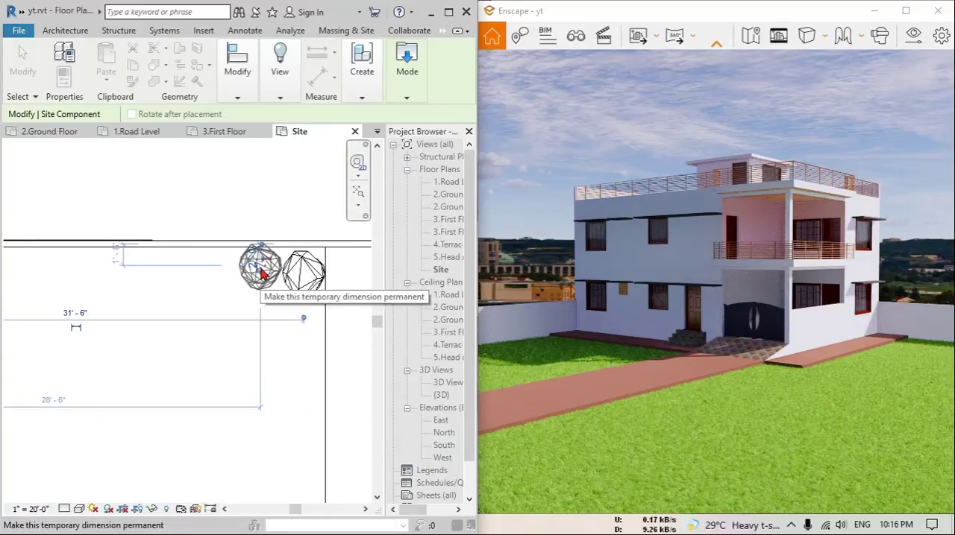
pyautogui.scroll(5, 261, 275)
pyautogui.scroll(-3, 265, 272)
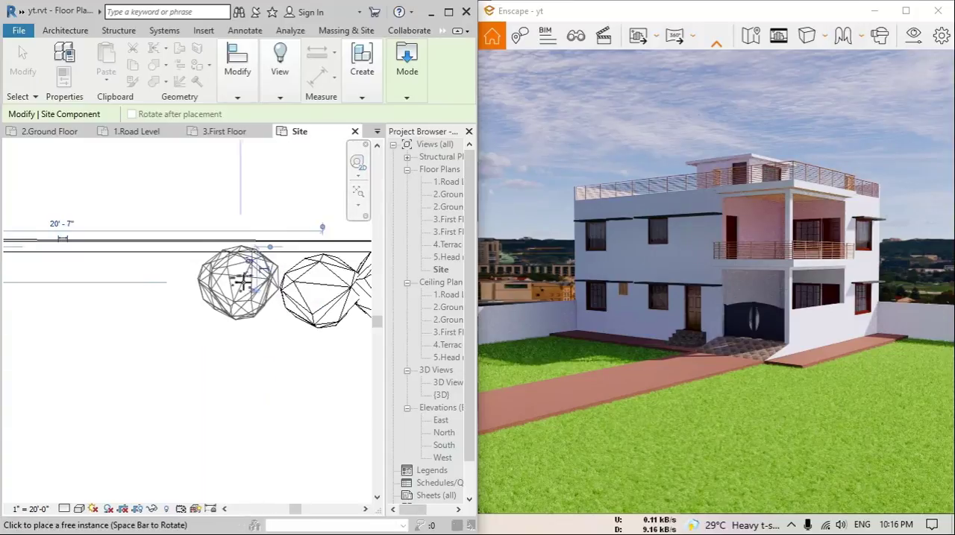
pyautogui.moveTo(239, 280)
pyautogui.mouseDown(button='middle')
pyautogui.moveTo(313, 277)
pyautogui.moveTo(236, 252)
pyautogui.moveTo(288, 250)
pyautogui.moveTo(258, 259)
pyautogui.mouseUp(button='middle')
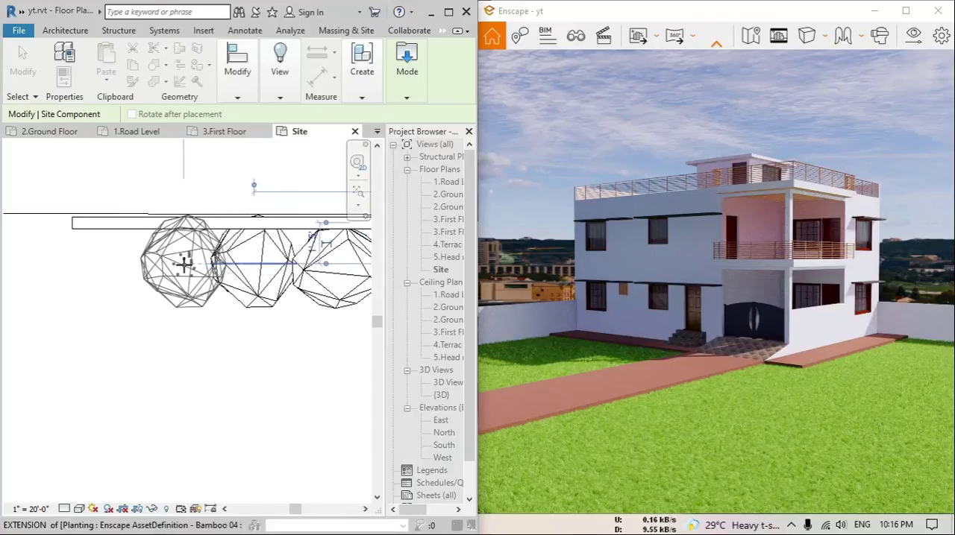
pyautogui.scroll(-5, 182, 264)
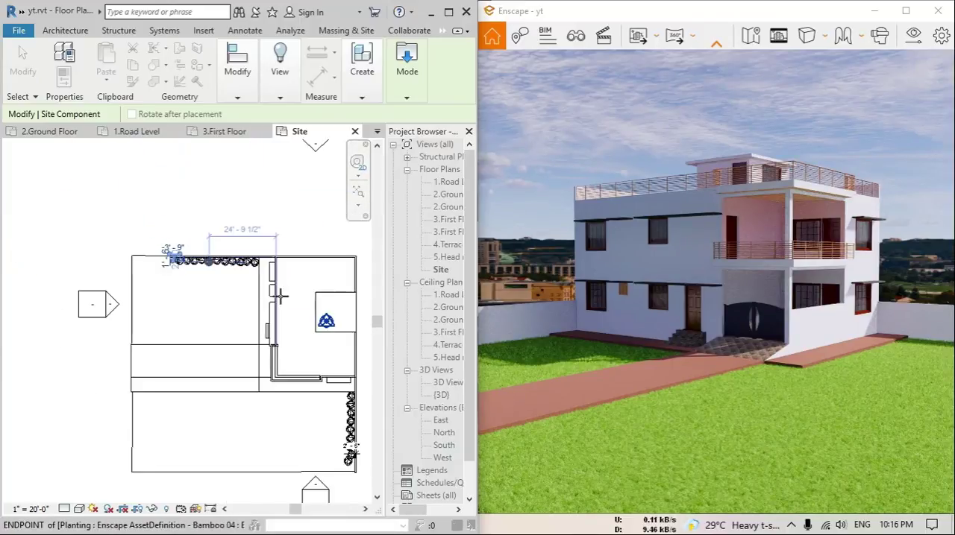
pyautogui.scroll(7, 105, 197)
pyautogui.scroll(-6, 179, 226)
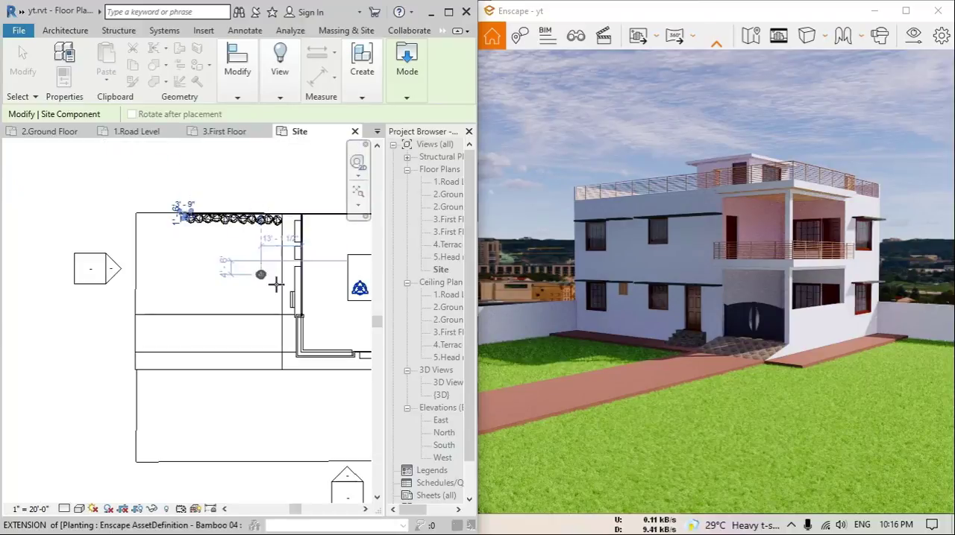
pyautogui.moveTo(311, 323); pyautogui.dragTo(257, 285, button='middle')
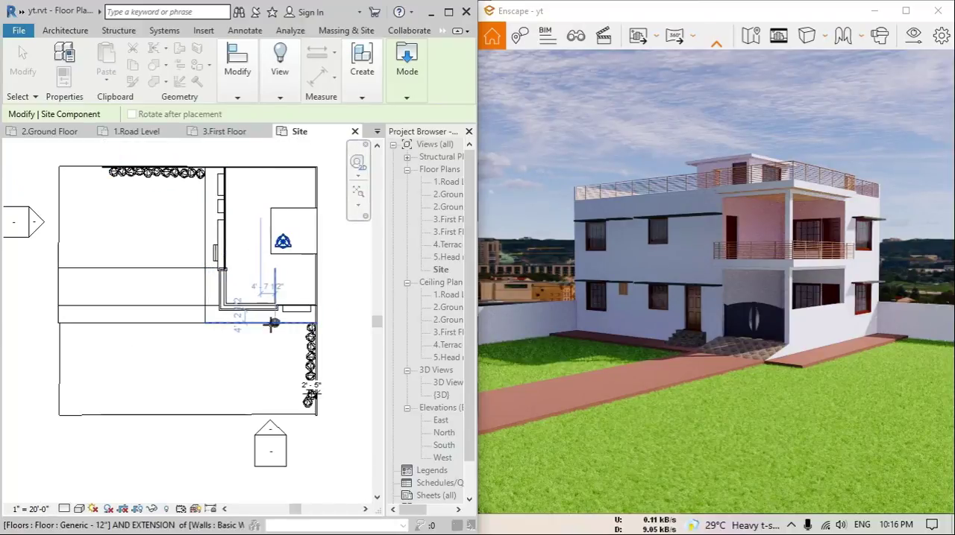
pyautogui.press('Escape')
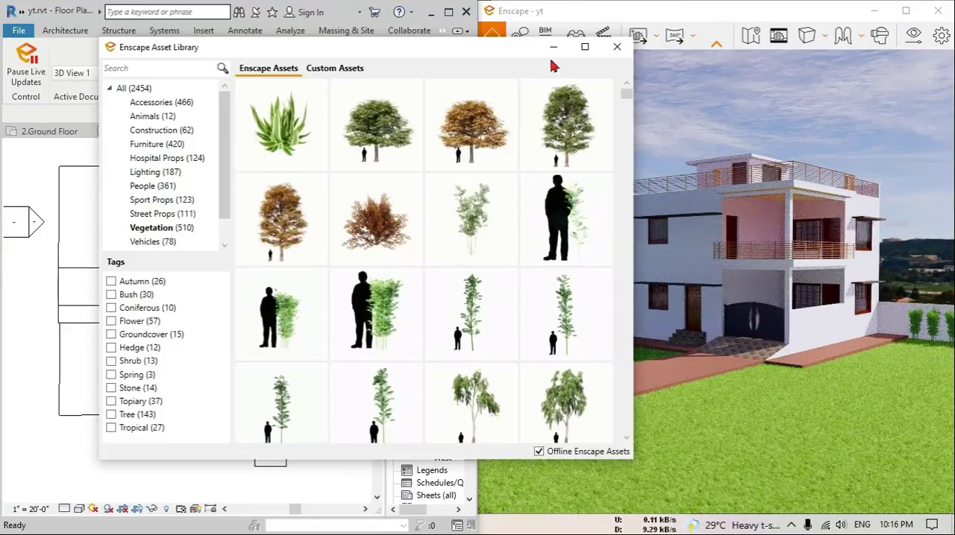
# Move the asset library clear of the render view and pick the Coral Bark Maple tree from the vegetation assets
pyautogui.moveTo(504, 53); pyautogui.dragTo(358, 59)
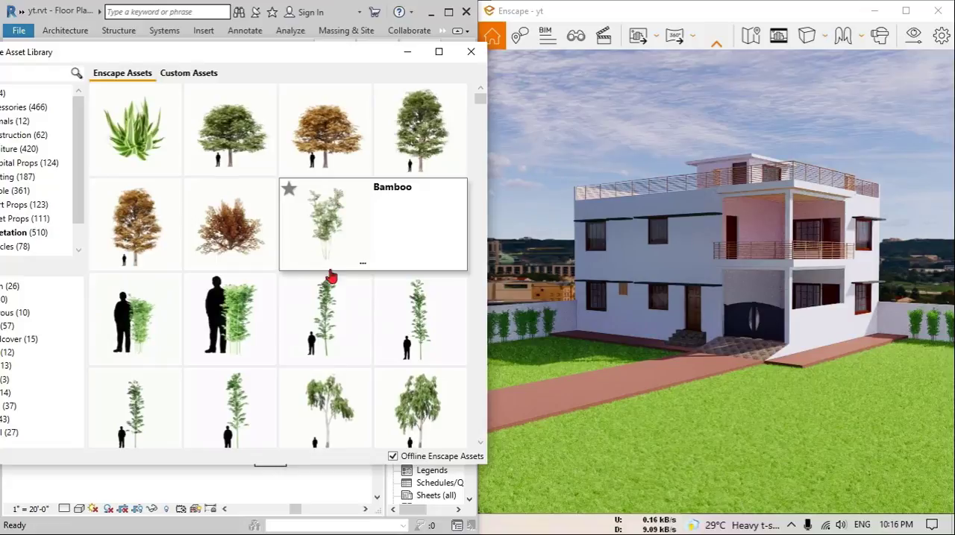
pyautogui.scroll(-10, 321, 275)
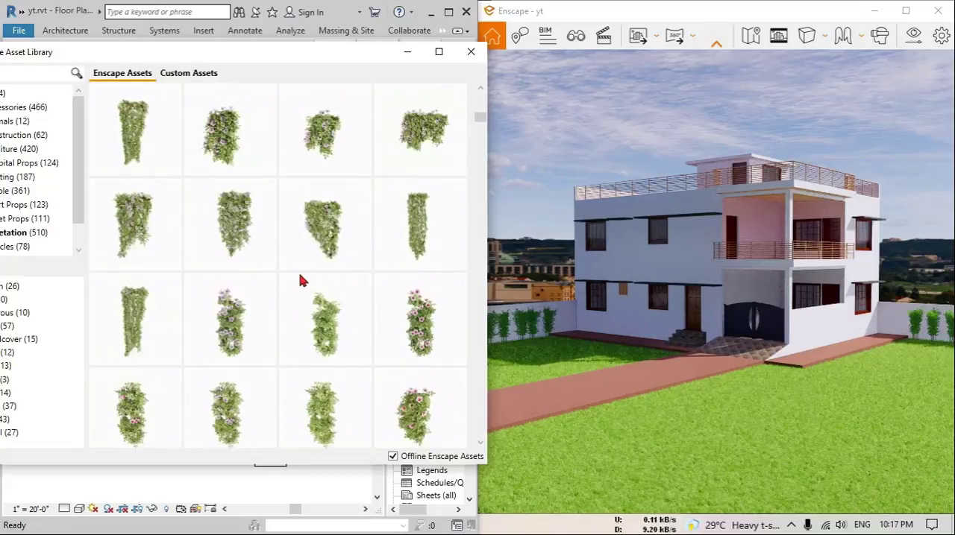
pyautogui.scroll(-10, 302, 281)
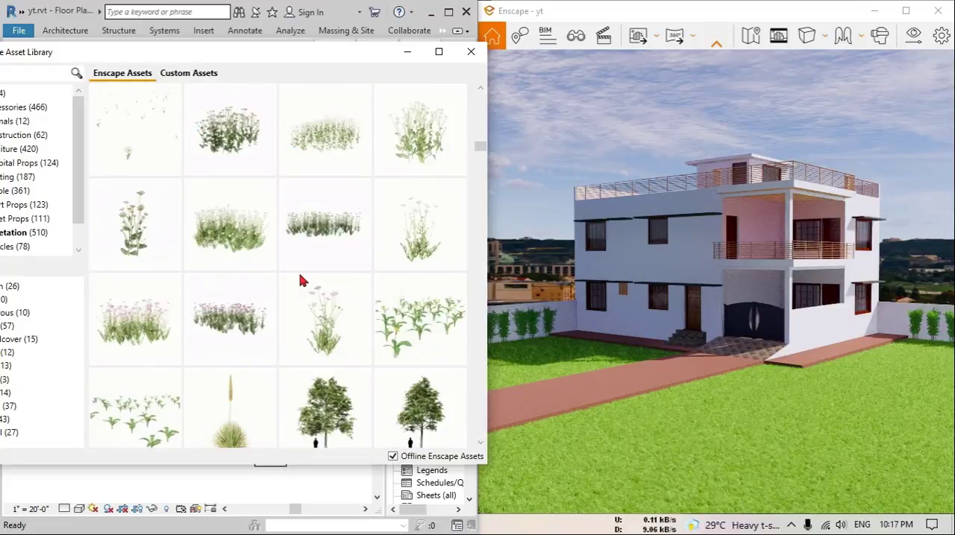
pyautogui.scroll(3, 300, 281)
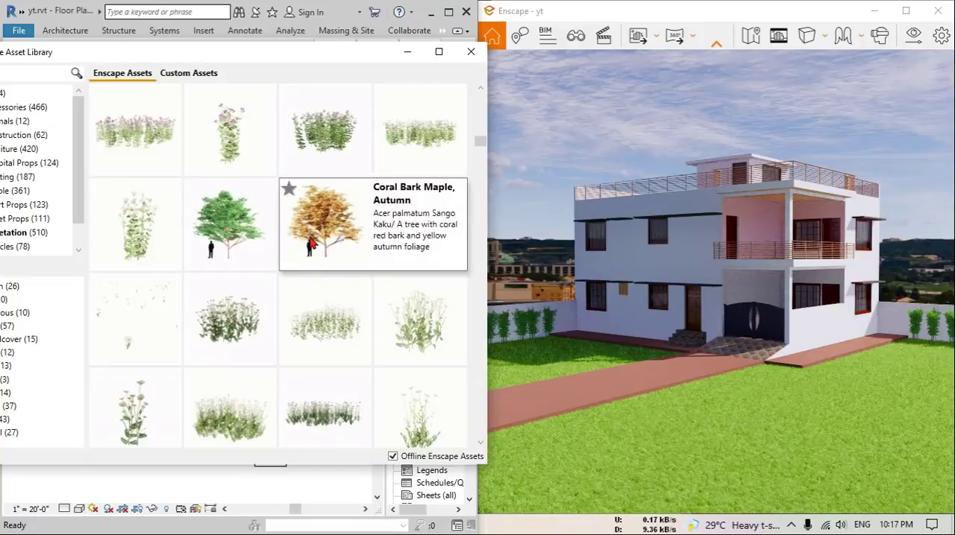
pyautogui.click(228, 237)
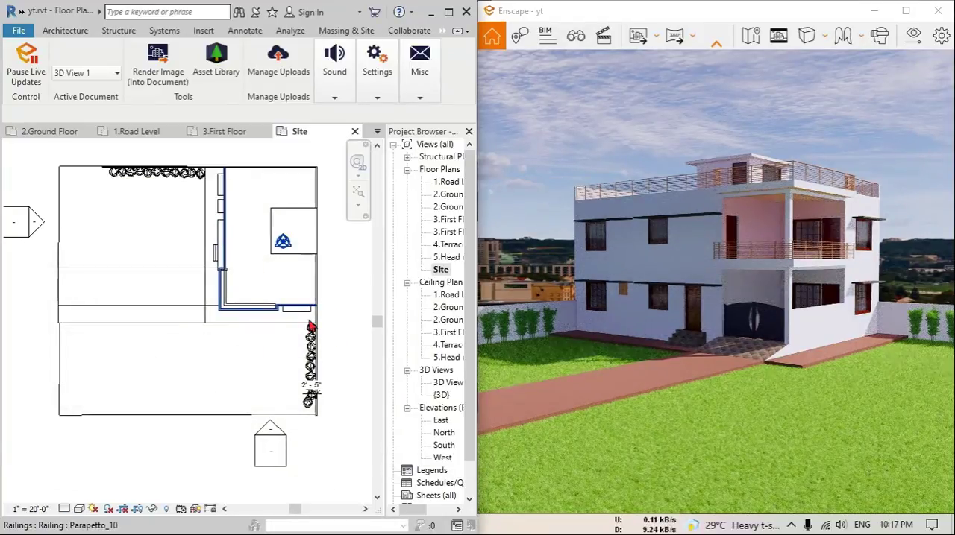
# Place two Coral Bark Maple trees outside the east boundary wall, one near the house and one by the plot's southeast corner
pyautogui.scroll(1, 336, 329)
pyautogui.moveTo(347, 335); pyautogui.dragTo(126, 289, button='middle')
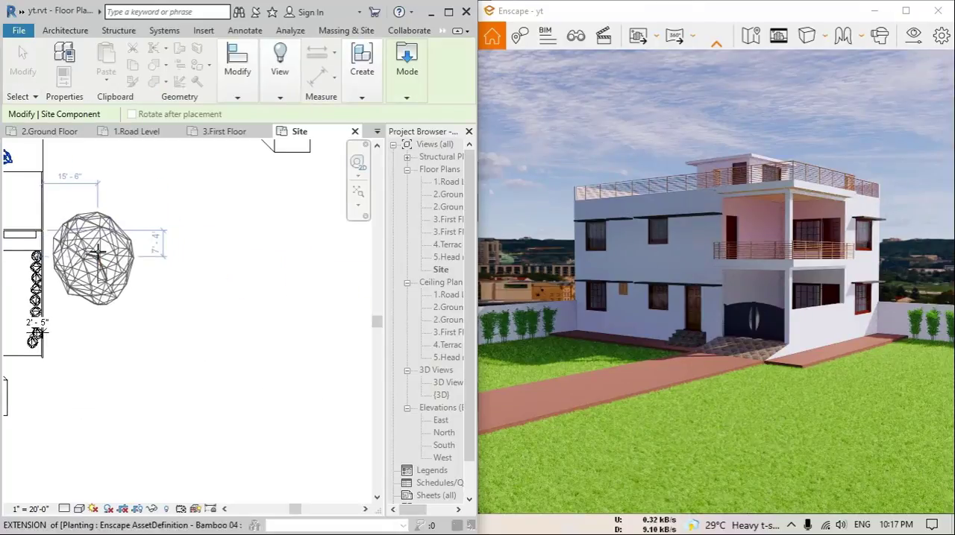
pyautogui.click(89, 214)
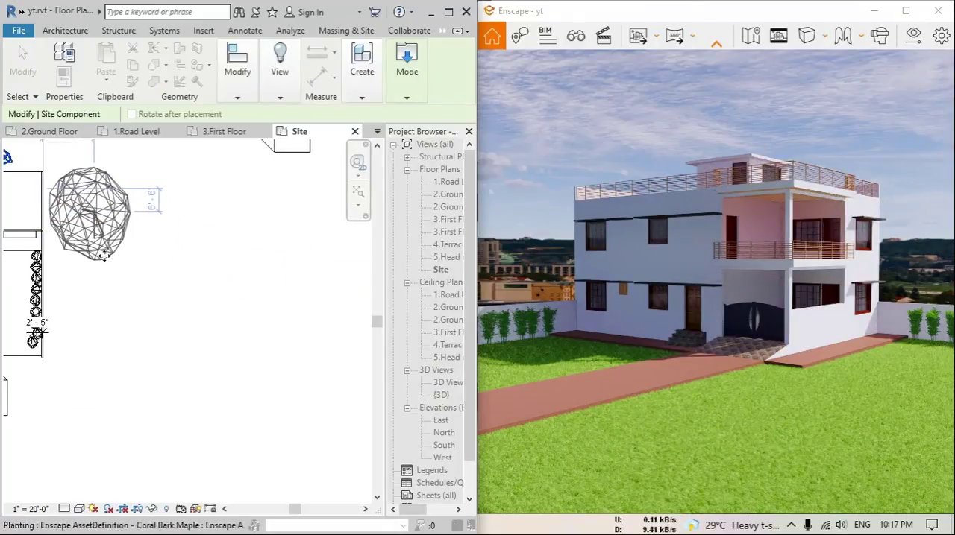
pyautogui.press('space')
pyautogui.click(105, 365)
pyautogui.scroll(-2, 103, 321)
pyautogui.moveTo(86, 308); pyautogui.dragTo(257, 435, button='middle')
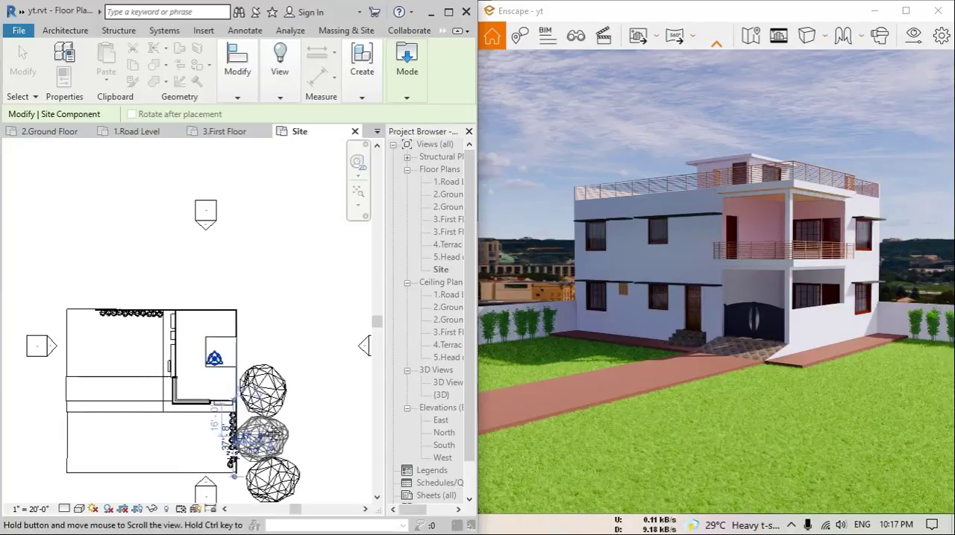
# Place two more Coral Bark Maple trees outside the north boundary wall and finish placing
pyautogui.click(152, 274)
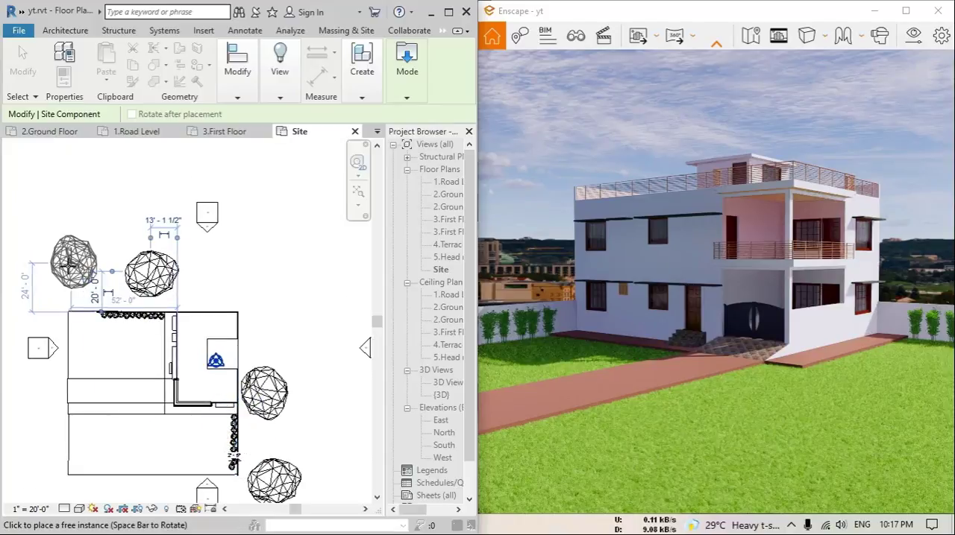
pyautogui.click(63, 263)
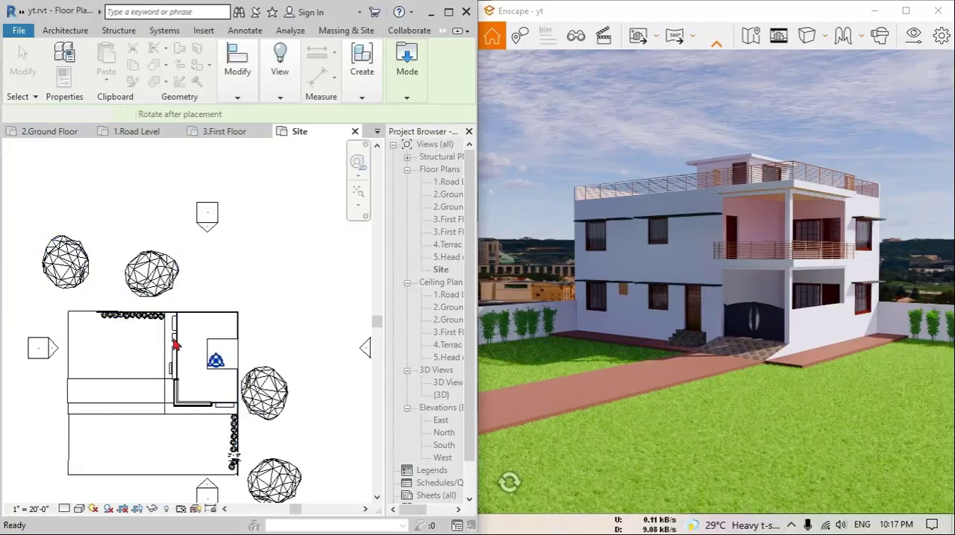
pyautogui.press('Escape')
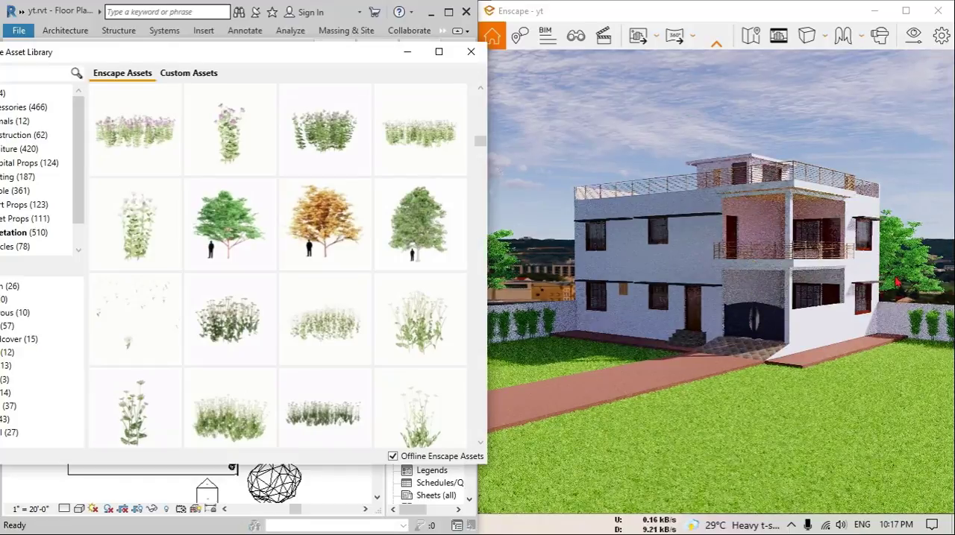
# Find Interior Plant 03 among the vegetation assets and pick it for placement in the Site plan
pyautogui.scroll(-3, 313, 350)
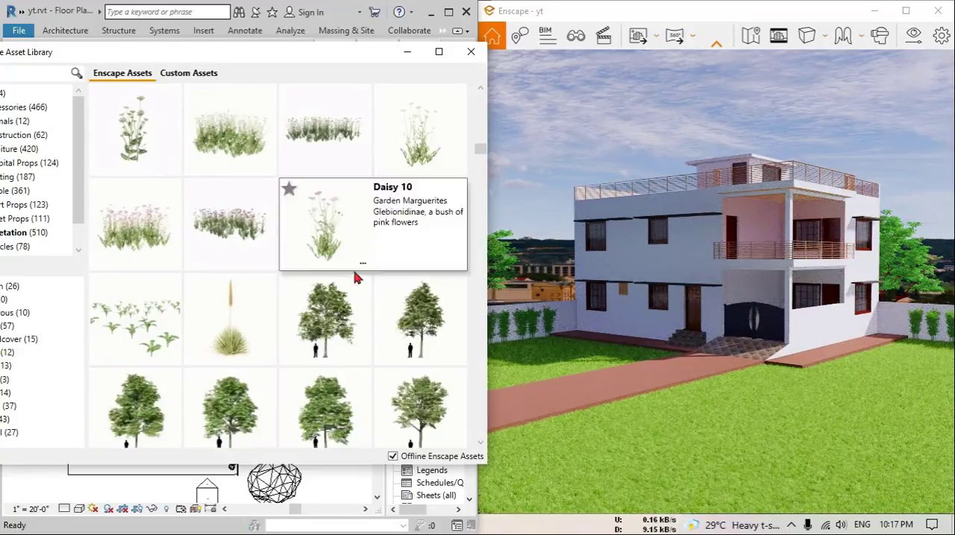
pyautogui.scroll(-2, 321, 358)
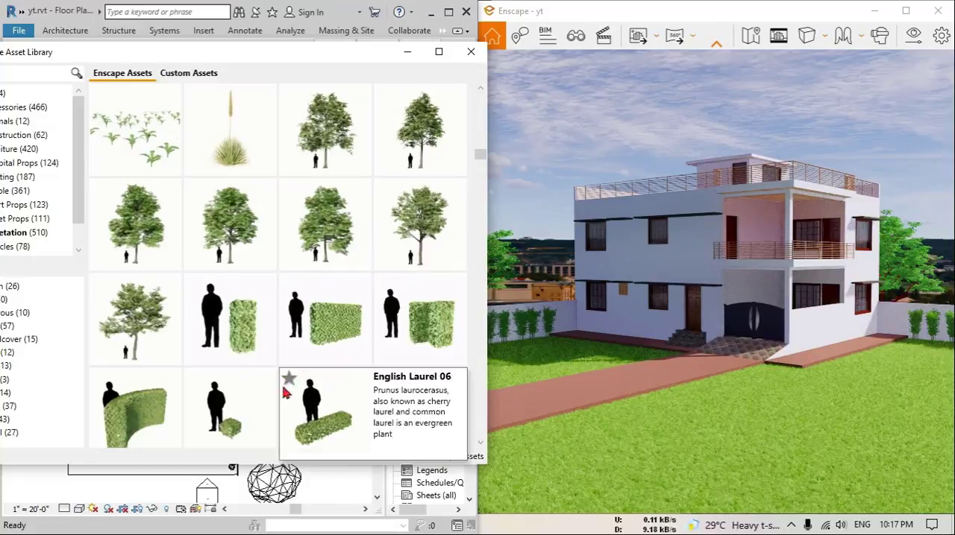
pyautogui.scroll(-3, 357, 371)
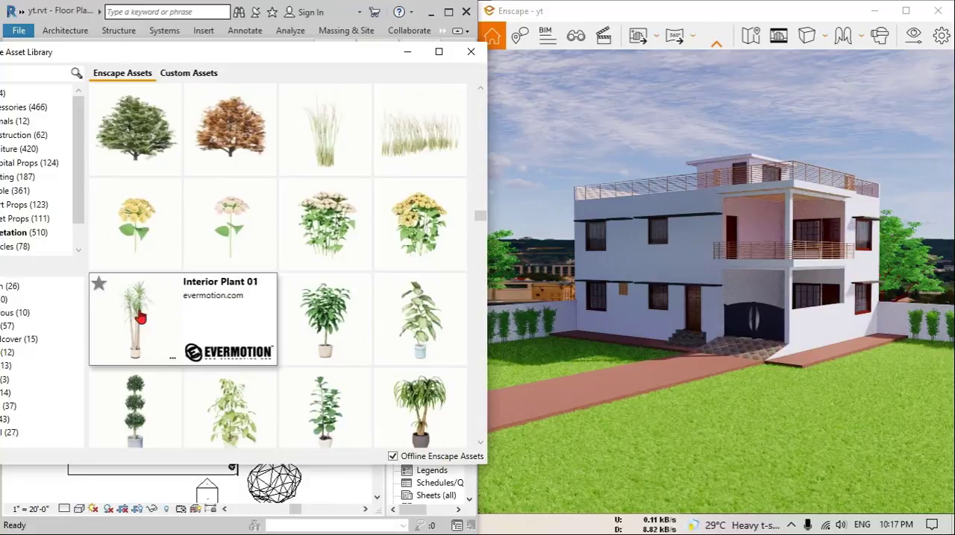
pyautogui.scroll(-1, 339, 352)
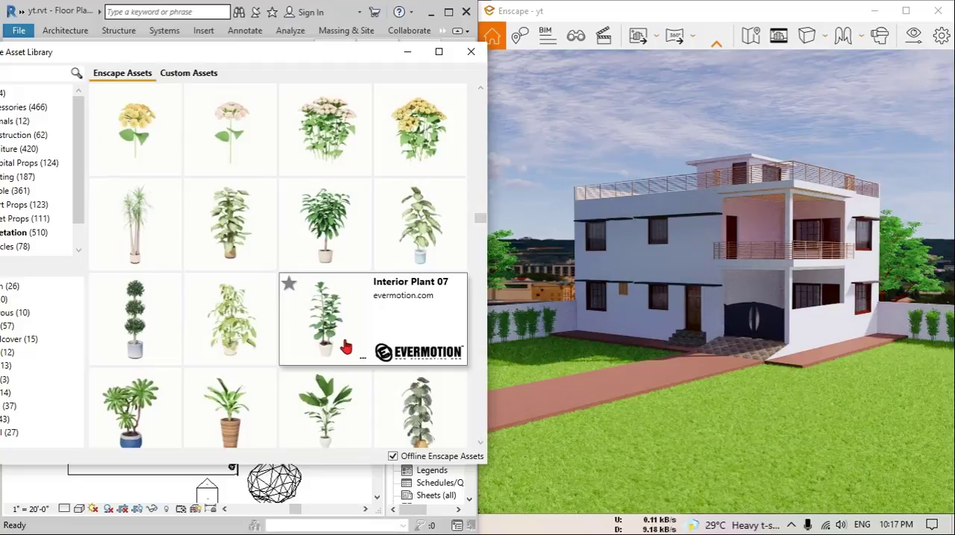
pyautogui.scroll(1, 346, 346)
pyautogui.click(343, 347)
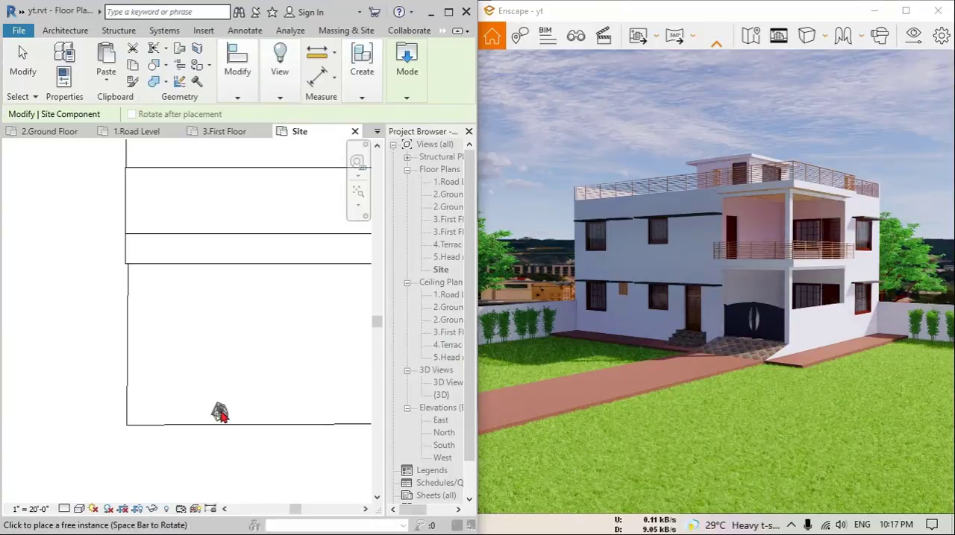
# Place the first Interior Plant 03 at the east end of the paving strip along the house's south side
pyautogui.moveTo(286, 345); pyautogui.dragTo(126, 437, button='middle')
pyautogui.moveTo(341, 365); pyautogui.dragTo(193, 391, button='middle')
pyautogui.scroll(4, 245, 379)
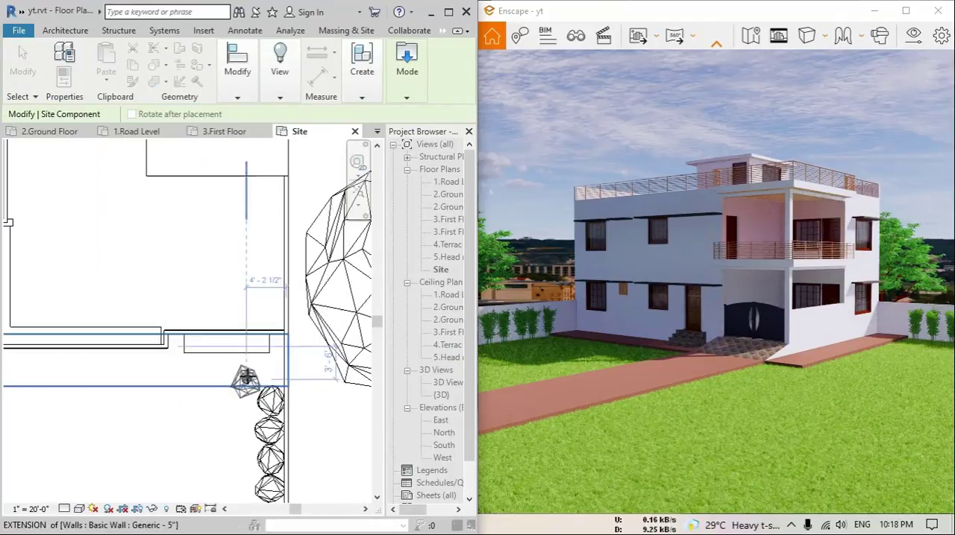
pyautogui.scroll(2, 275, 358)
pyautogui.scroll(2, 259, 324)
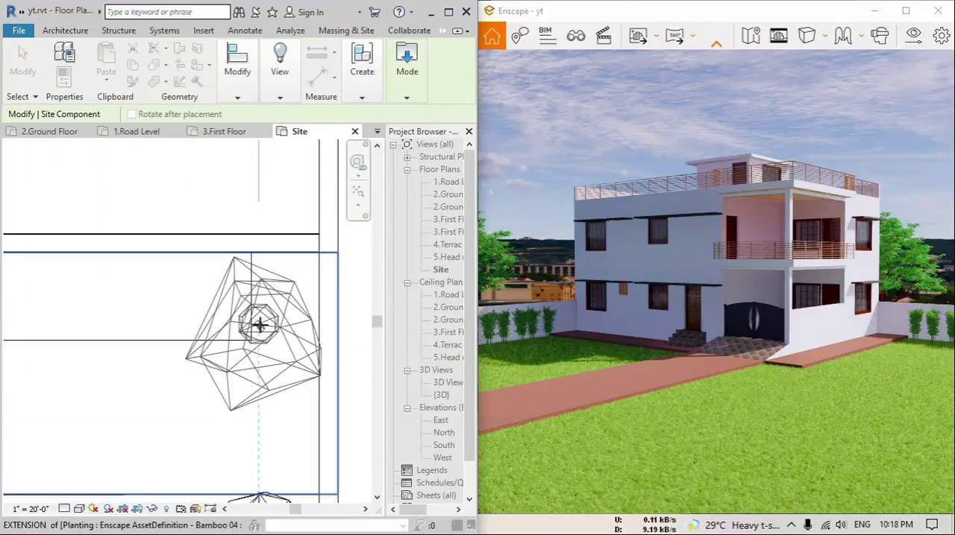
pyautogui.click(259, 323)
pyautogui.moveTo(240, 339); pyautogui.dragTo(396, 347, button='middle')
# Add more Interior Plant 03 plants westward along the south paving strip, rotating them for variation
pyautogui.press('space')
pyautogui.scroll(-2, 261, 340)
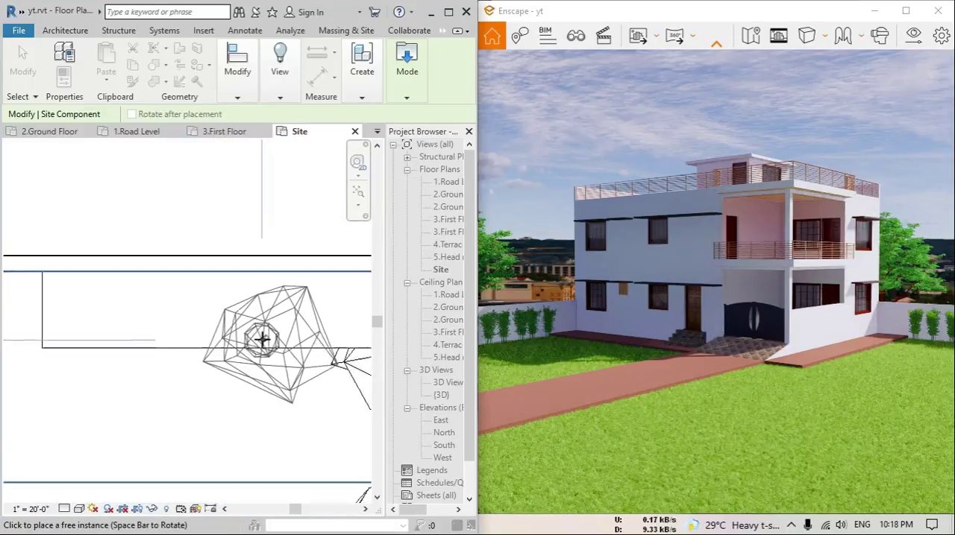
pyautogui.moveTo(261, 340); pyautogui.dragTo(349, 329, button='middle')
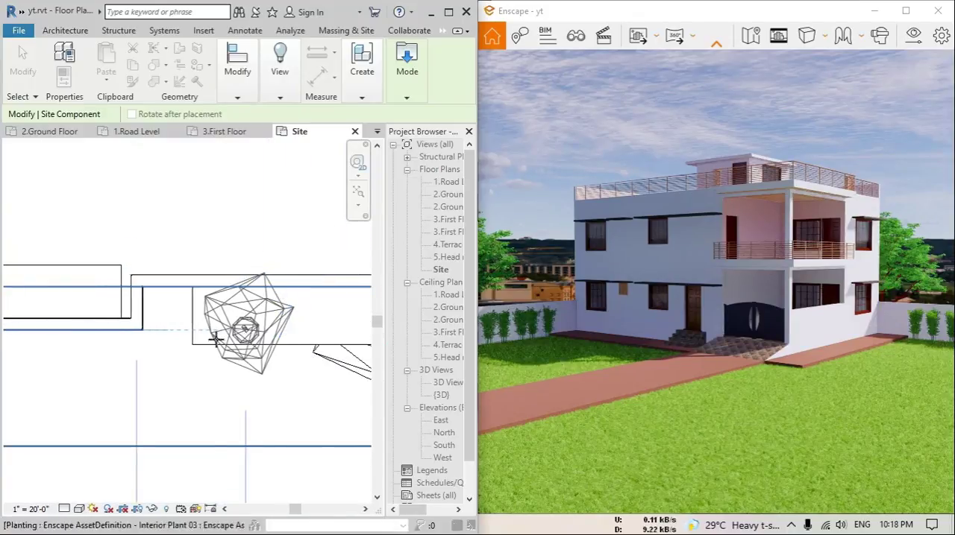
pyautogui.moveTo(216, 339); pyautogui.dragTo(352, 338, button='middle')
pyautogui.press('space')
pyautogui.click(260, 344)
pyautogui.scroll(-2, 259, 343)
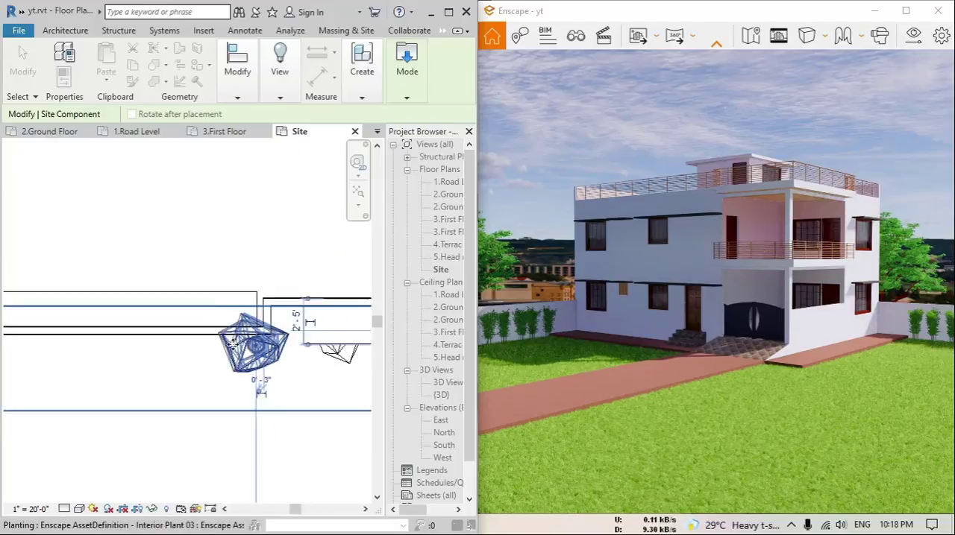
# Continue the Interior Plant 03 row west to the house's southwest corner, rotating the last plant, and finish placing
pyautogui.moveTo(232, 344); pyautogui.dragTo(359, 341, button='middle')
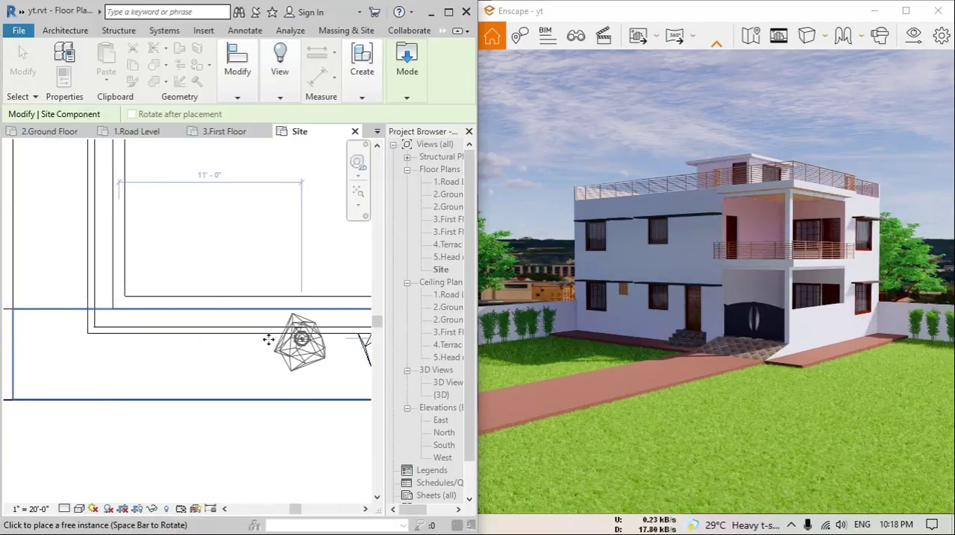
pyautogui.click(301, 344)
pyautogui.click(218, 336)
pyautogui.moveTo(186, 337); pyautogui.dragTo(275, 338, button='middle')
pyautogui.press('space')
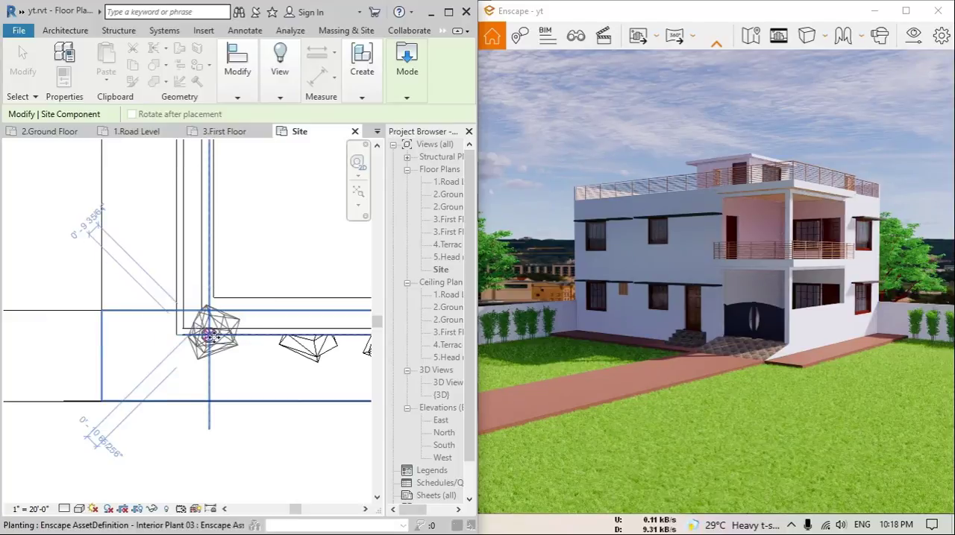
pyautogui.click(214, 336)
pyautogui.press('Escape')
pyautogui.press('Escape')
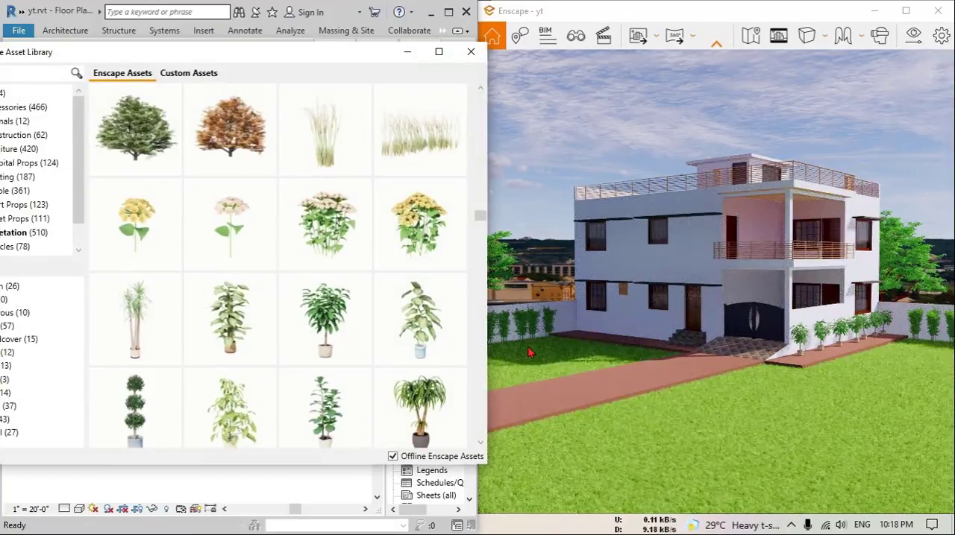
# Pick a broad-leaved potted interior plant and place several between the Interior Plant 03 plants on the south paving strip
pyautogui.scroll(-1, 335, 373)
pyautogui.moveTo(341, 317)
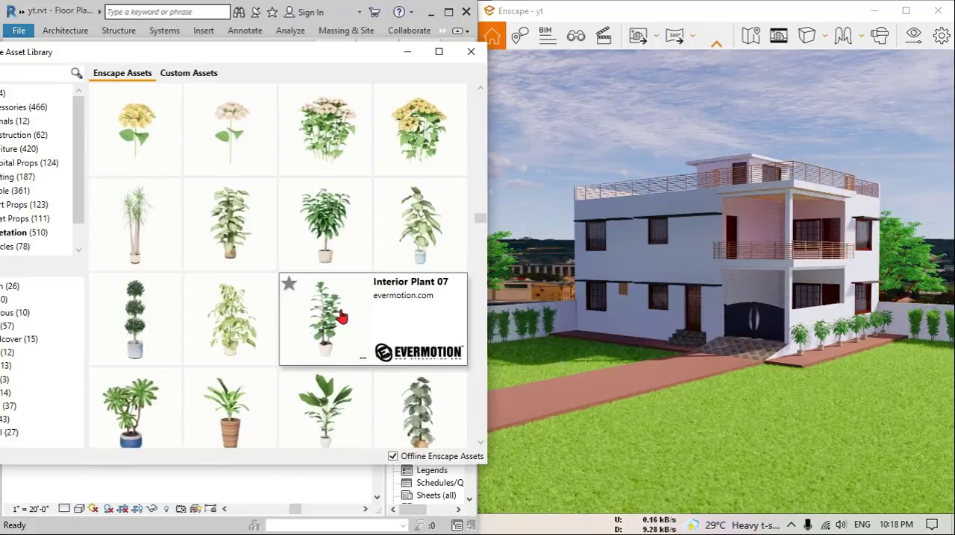
pyautogui.scroll(-1, 341, 316)
pyautogui.click(421, 304)
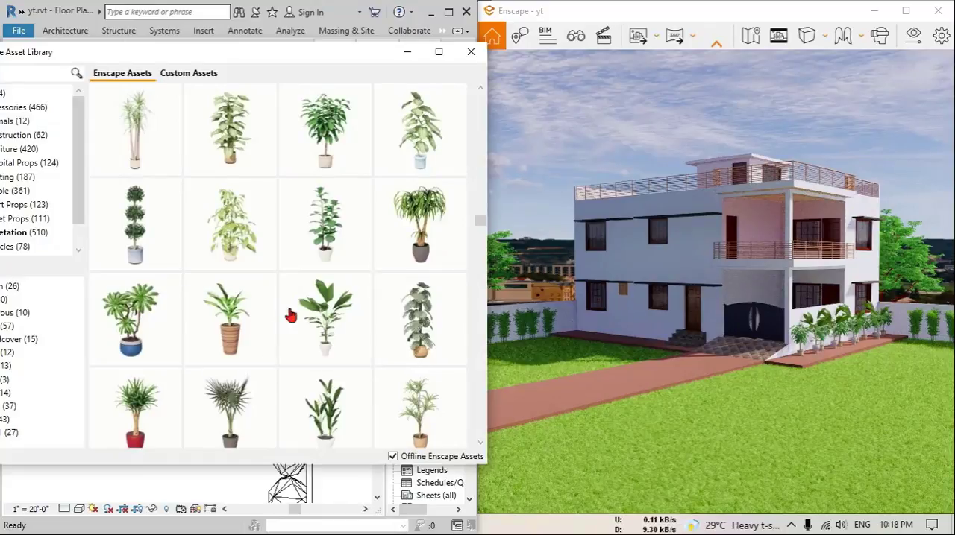
# Pick Interior Plant 21 and place a row of them along the paving strip on the house's west side
pyautogui.moveTo(292, 327)
pyautogui.scroll(-1, 295, 328)
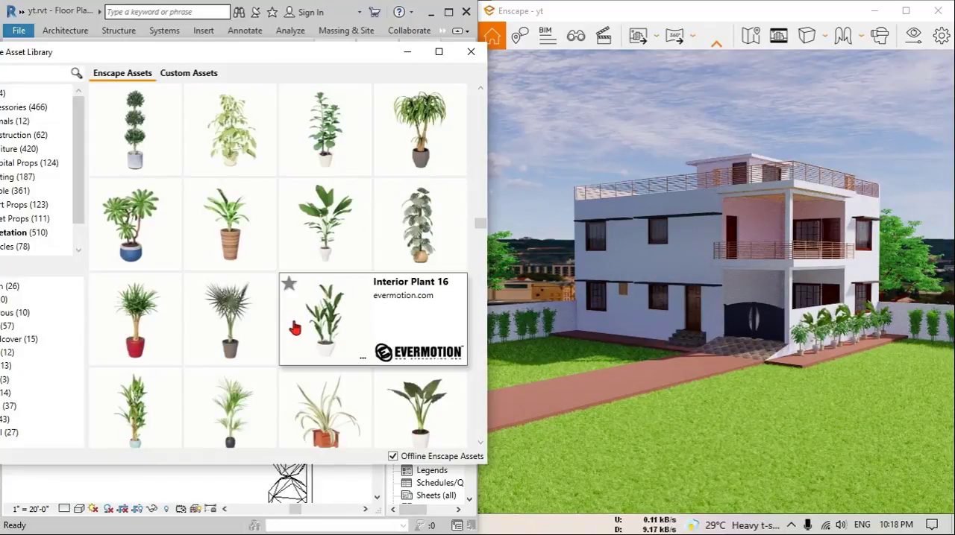
pyautogui.scroll(-1, 308, 297)
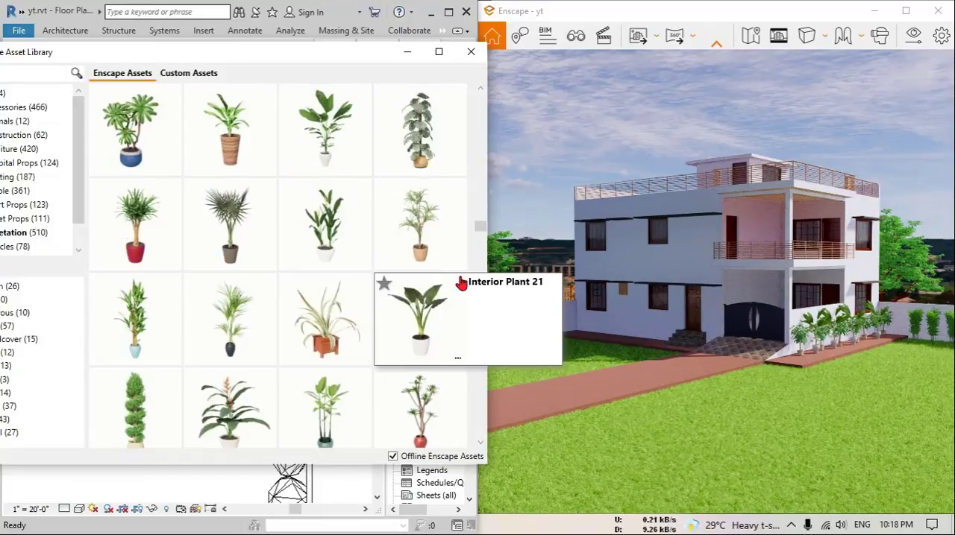
pyautogui.click(435, 332)
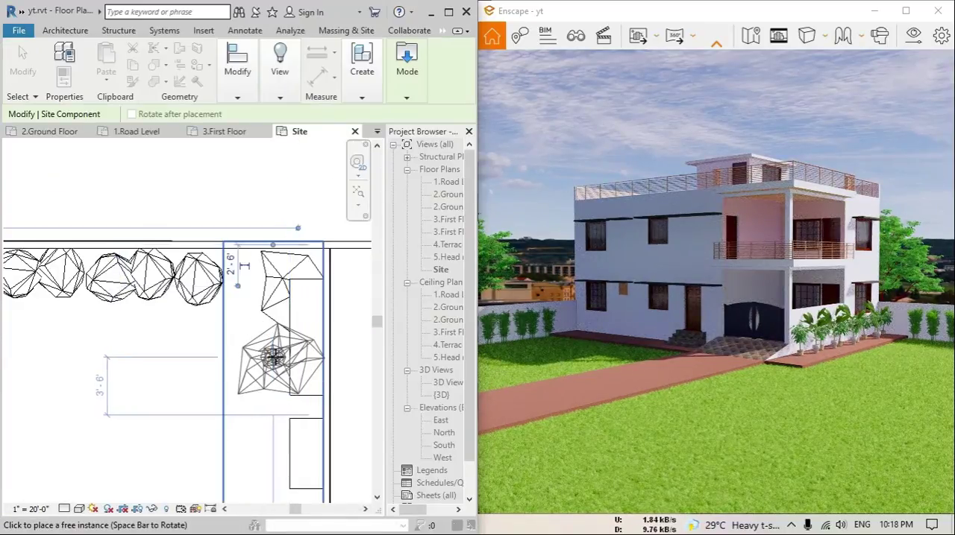
pyautogui.moveTo(268, 377); pyautogui.dragTo(247, 262, button='middle')
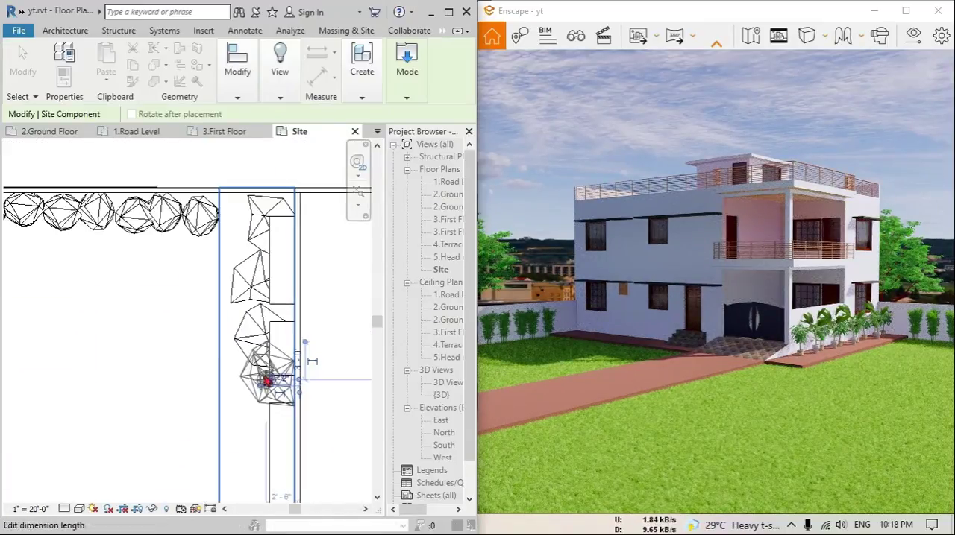
pyautogui.click(254, 331)
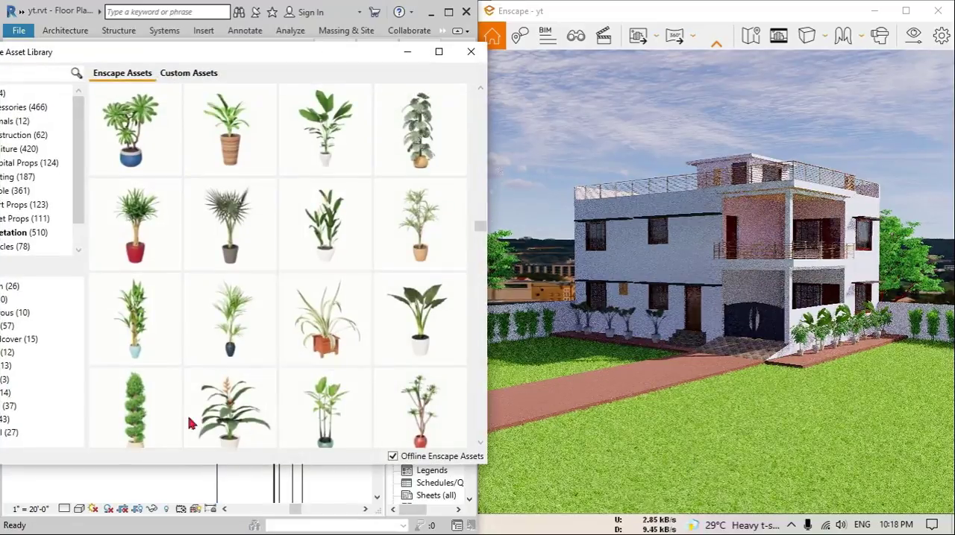
# Place an Interior Plant 19 between the Interior Plant 21 plants on the west paving strip and finish placing
pyautogui.click(248, 339)
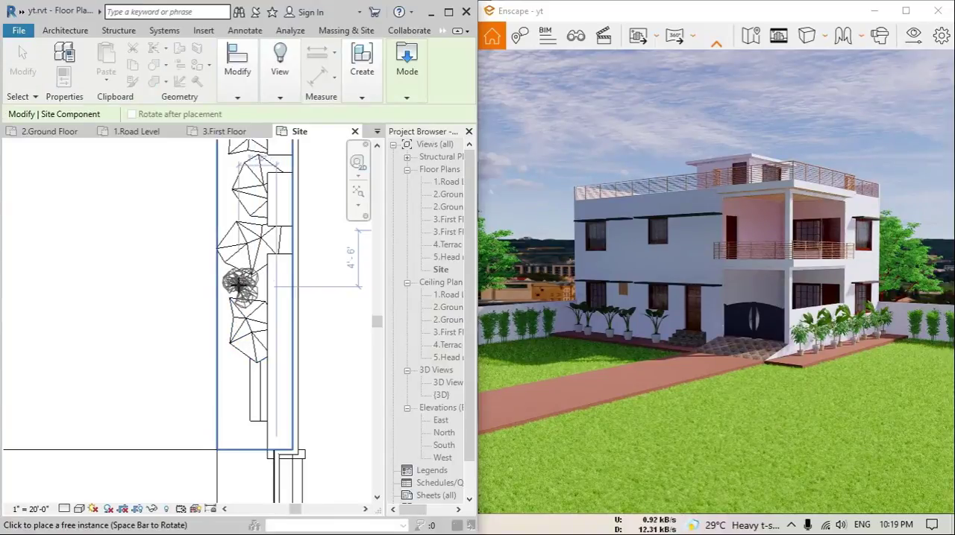
pyautogui.click(238, 283)
pyautogui.press('Escape')
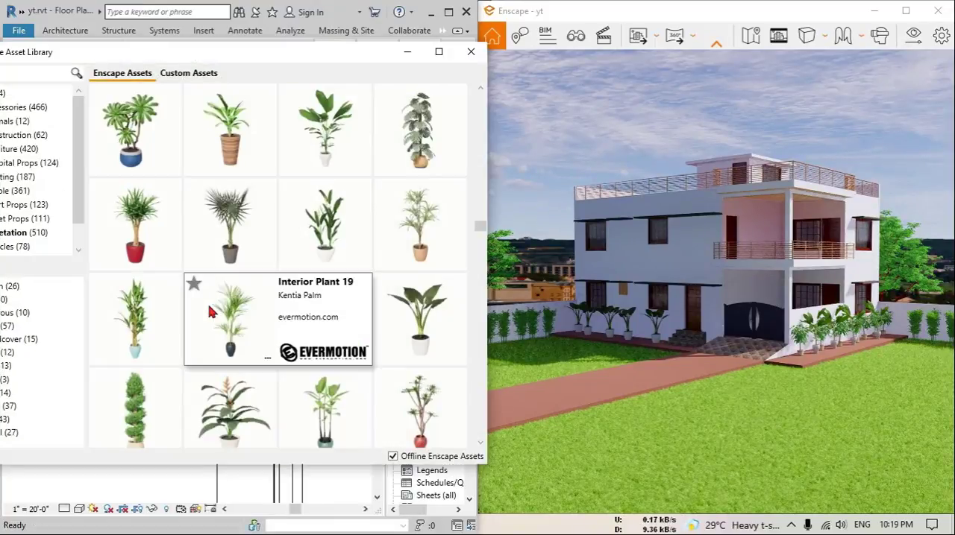
pyautogui.scroll(-1, 231, 313)
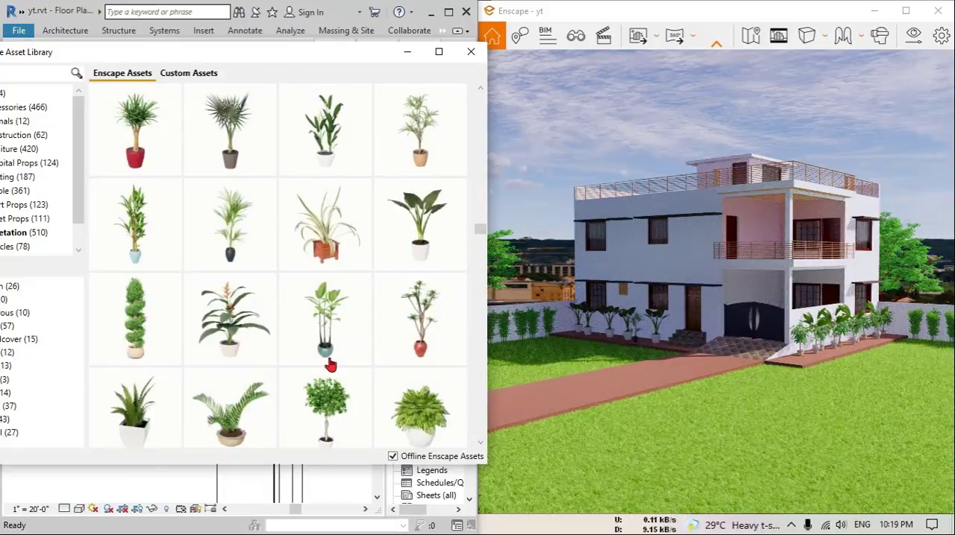
pyautogui.scroll(-1, 311, 284)
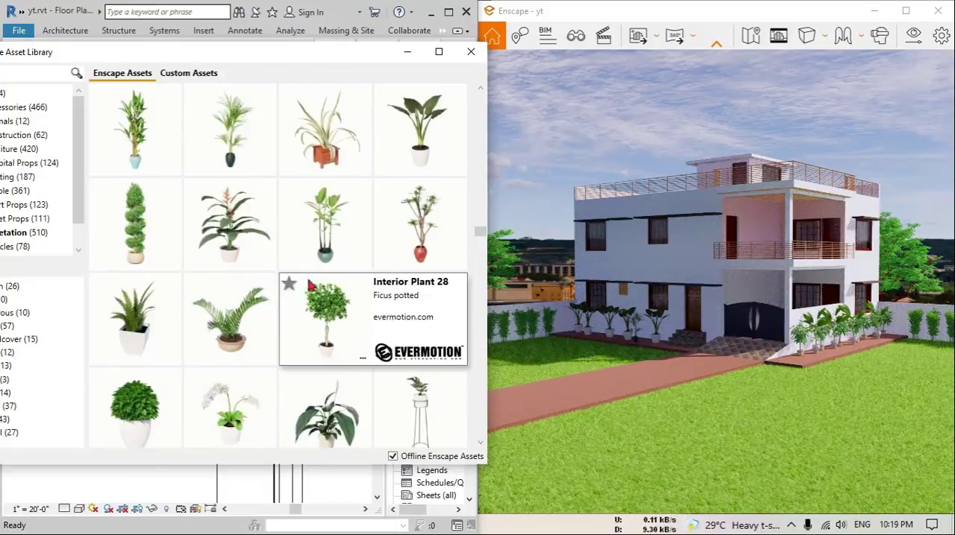
pyautogui.scroll(-1, 432, 305)
pyautogui.scroll(-2, 339, 337)
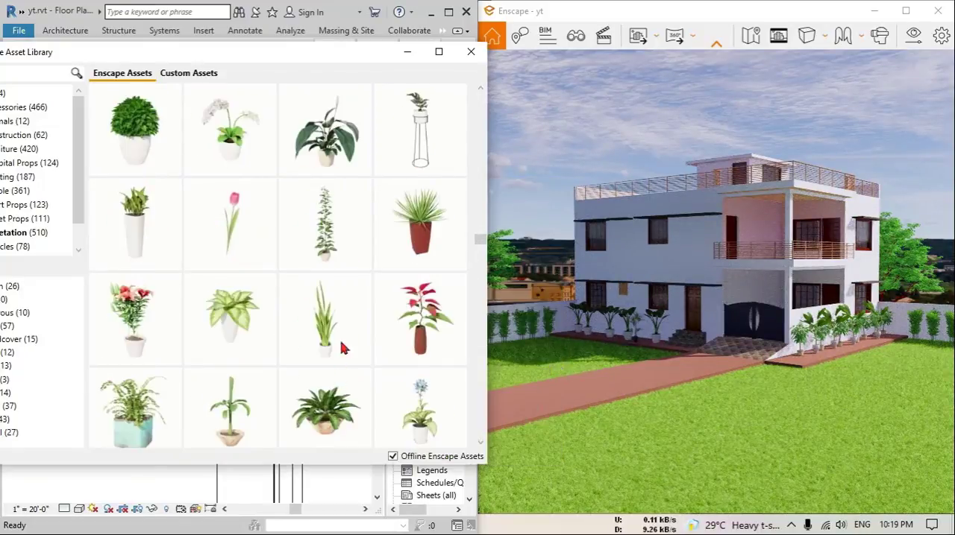
pyautogui.scroll(1, 330, 240)
pyautogui.click(326, 223)
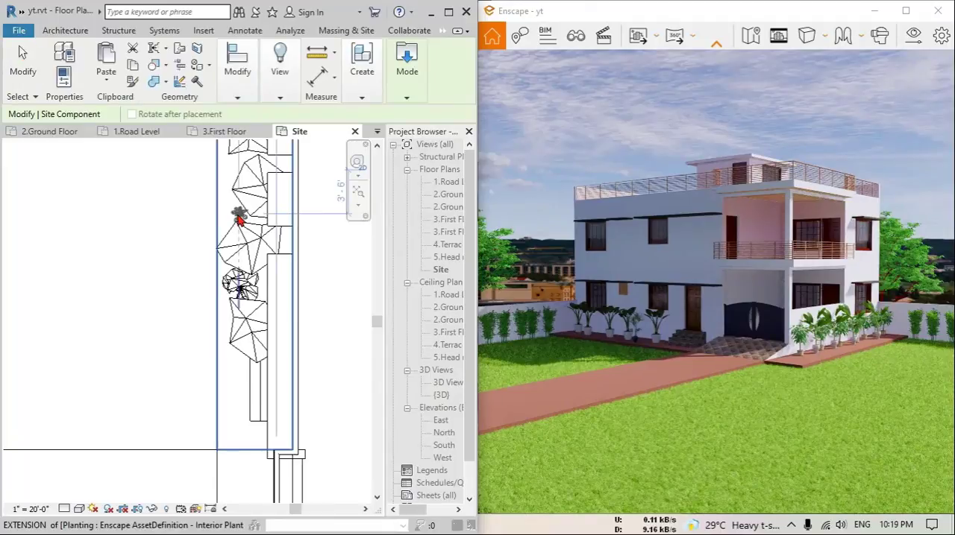
pyautogui.moveTo(238, 219); pyautogui.dragTo(225, 293, button='middle')
pyautogui.press('Escape')
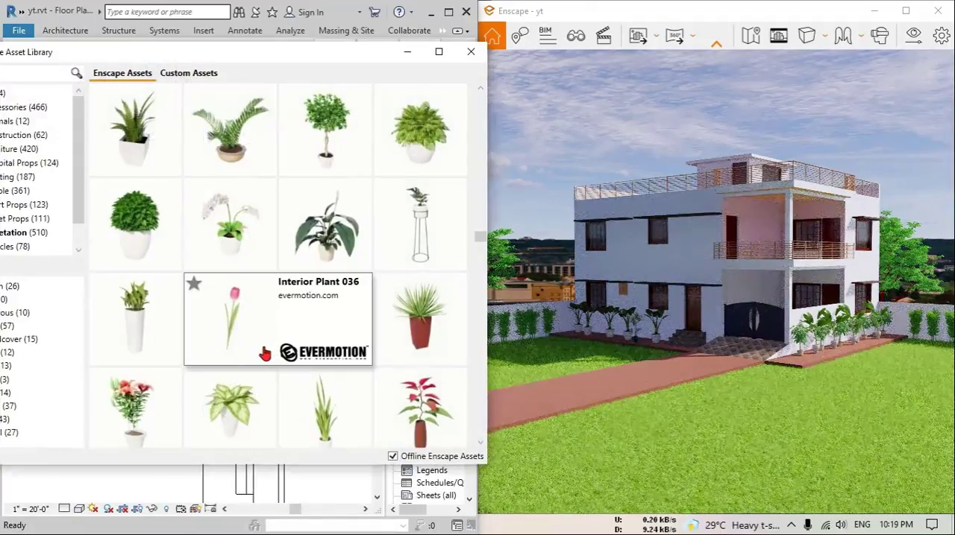
# Pick Interior Plant 03 and place several between the potted plants along the west paving strip, then finish placing
pyautogui.scroll(-5, 230, 282)
pyautogui.scroll(5, 326, 313)
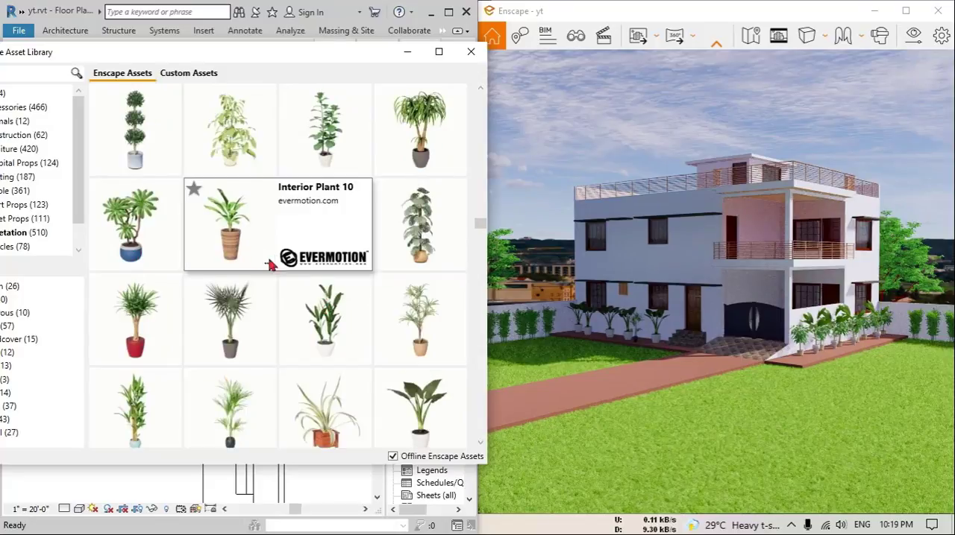
pyautogui.scroll(2, 298, 275)
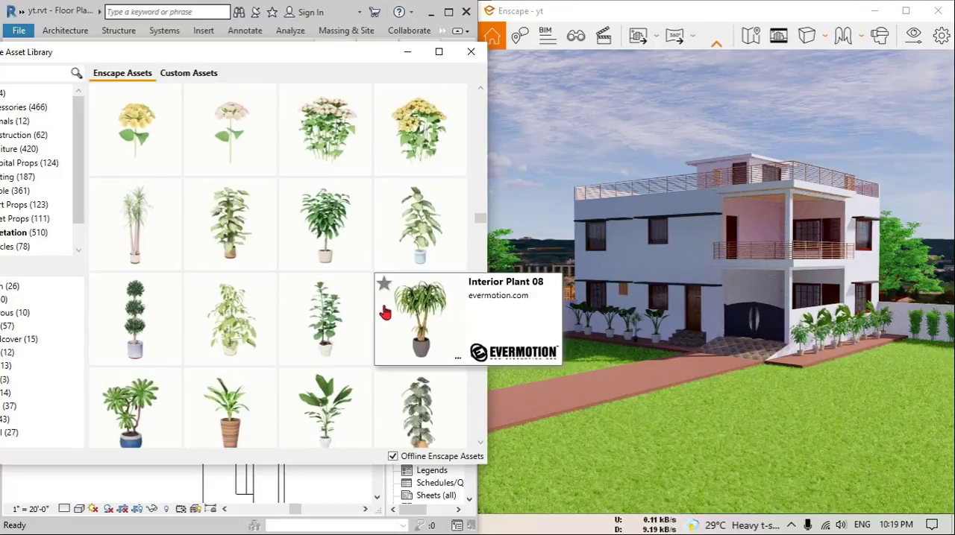
pyautogui.click(313, 256)
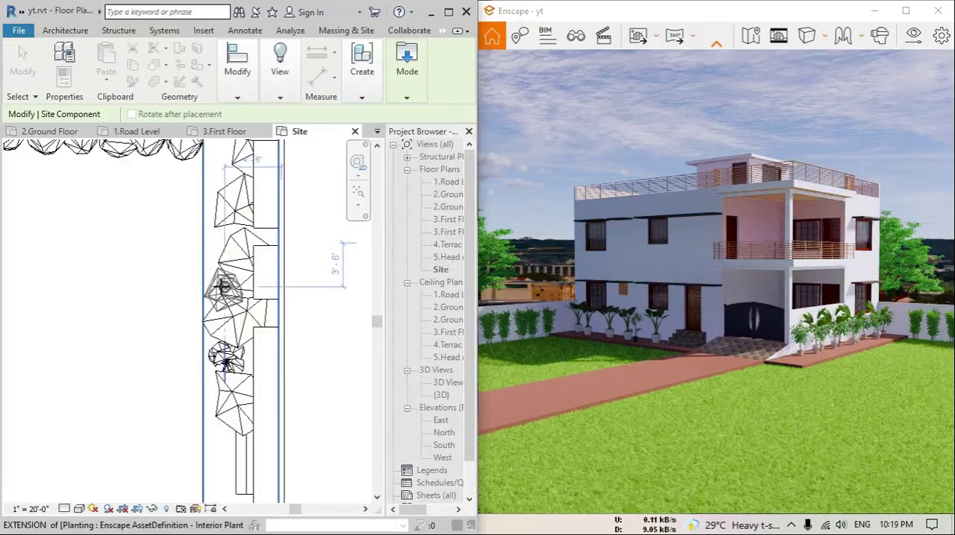
pyautogui.press('Escape')
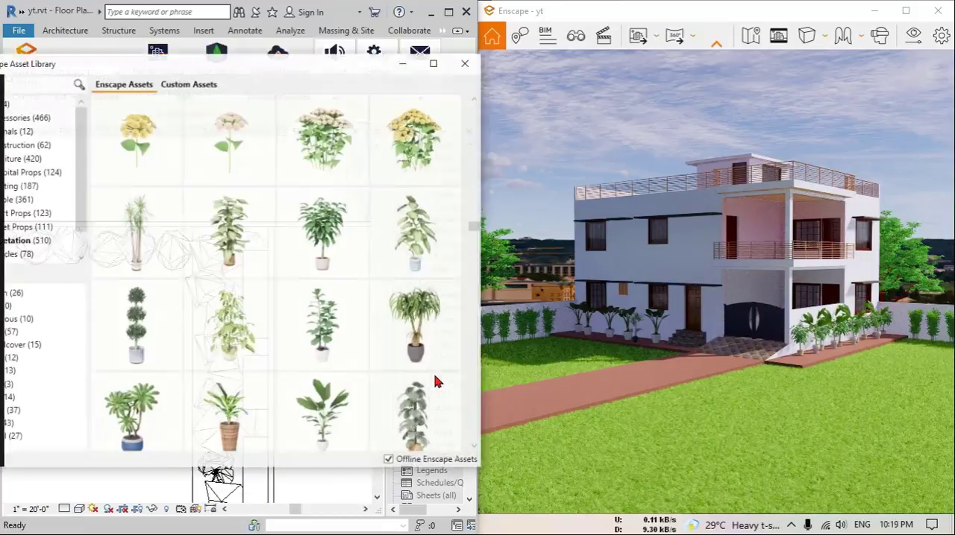
pyautogui.moveTo(245, 361)
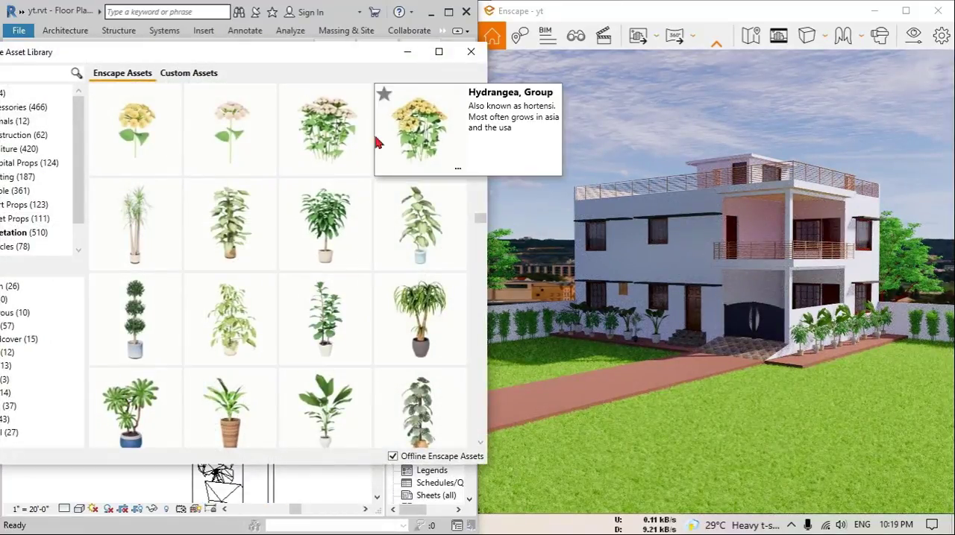
# Put the asset library away and open the 3.First Floor plan at the balcony above the parking
pyautogui.click(407, 56)
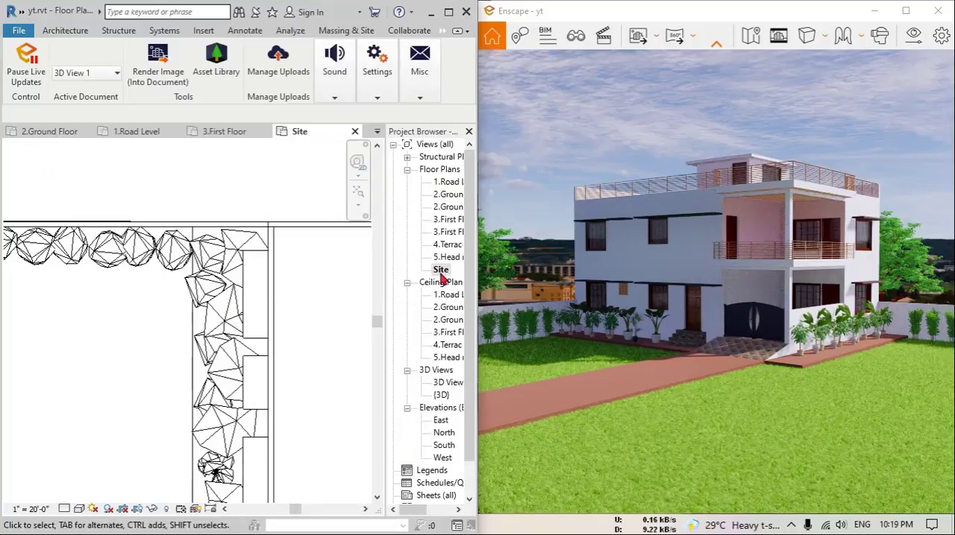
pyautogui.doubleClick(446, 220)
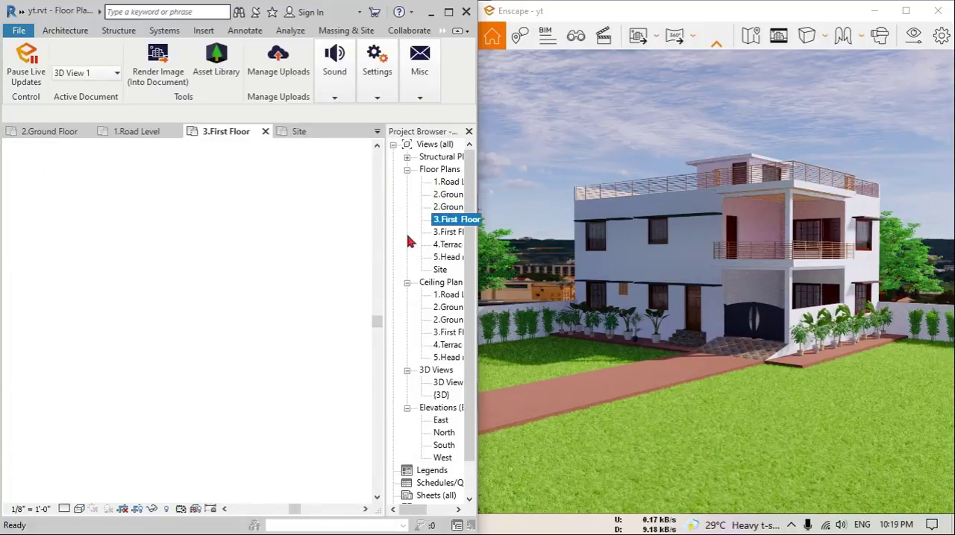
pyautogui.scroll(4, 257, 321)
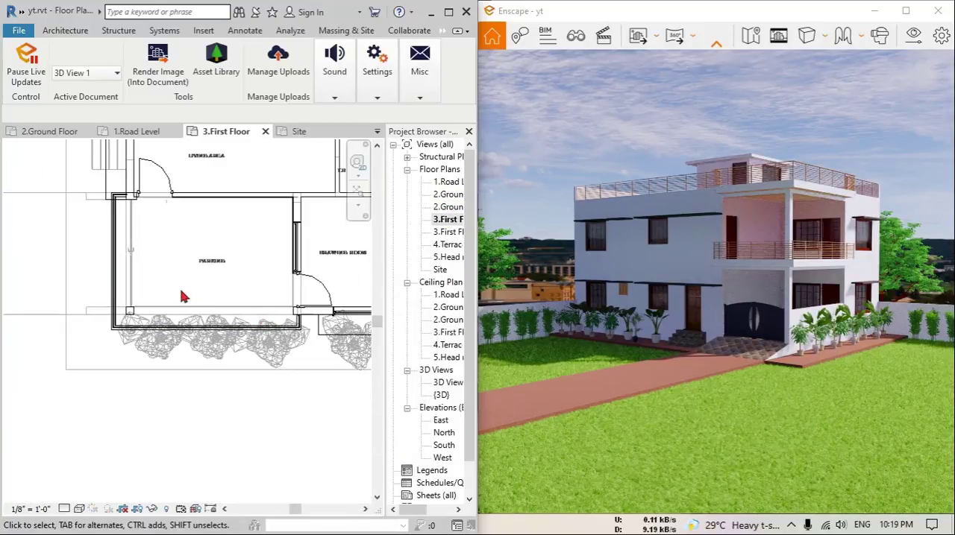
pyautogui.scroll(2, 118, 219)
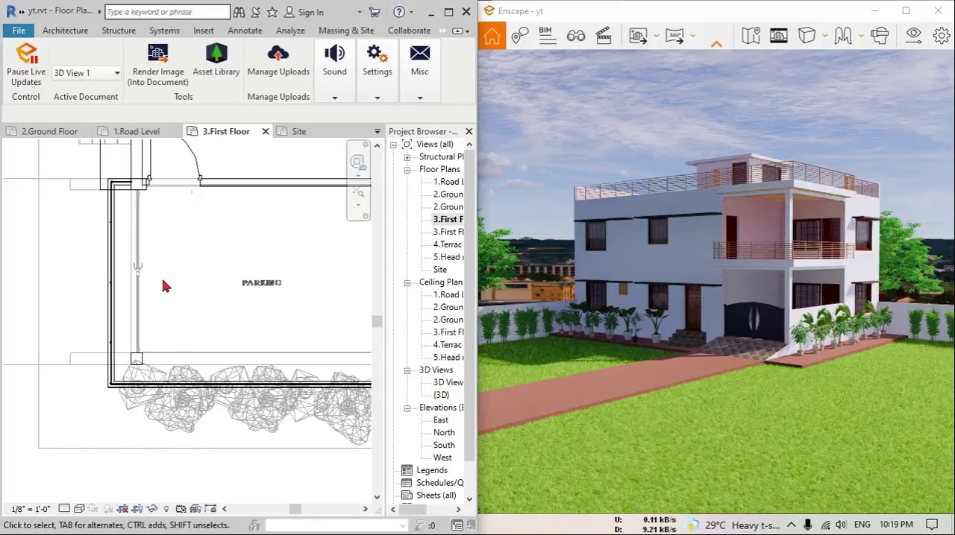
# Pick the white rectangular trough planter with three plants and place one inside the balcony's west railing, near its north end
pyautogui.hotkey('alt', 'Tab')
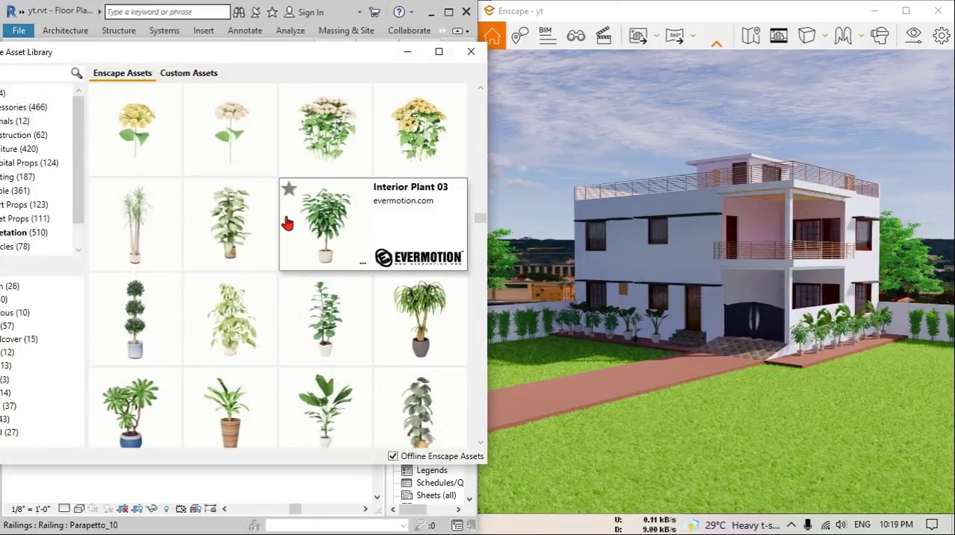
pyautogui.scroll(-3, 376, 320)
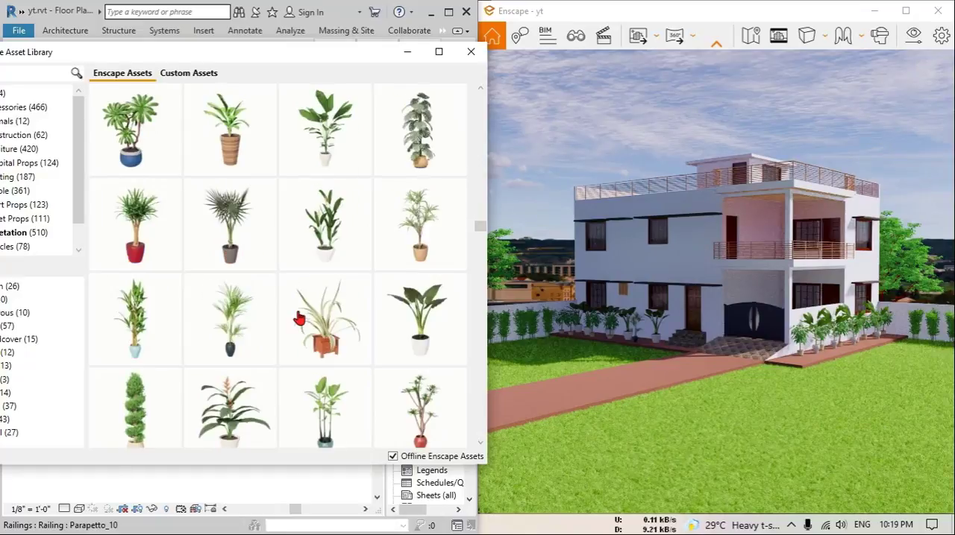
pyautogui.scroll(-2, 386, 341)
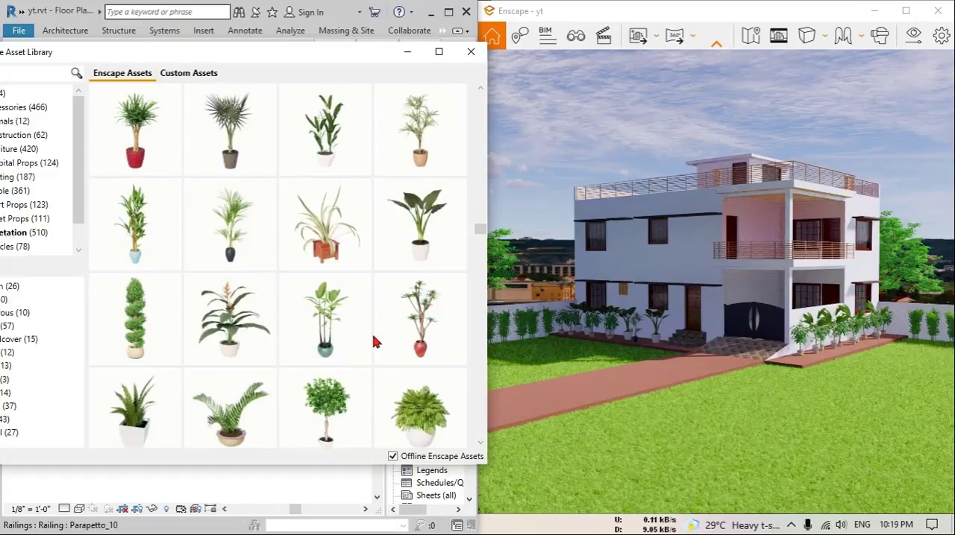
pyautogui.scroll(-2, 375, 341)
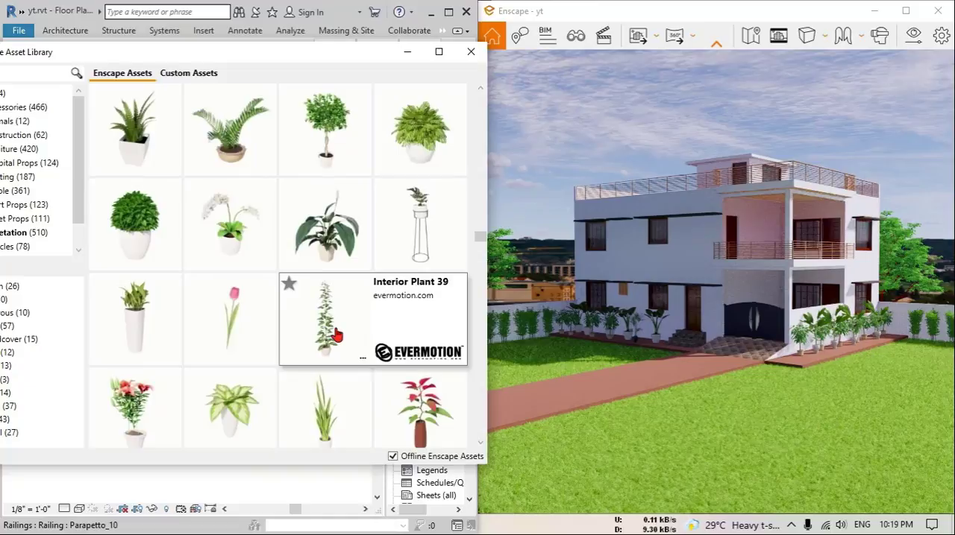
pyautogui.scroll(-1, 231, 339)
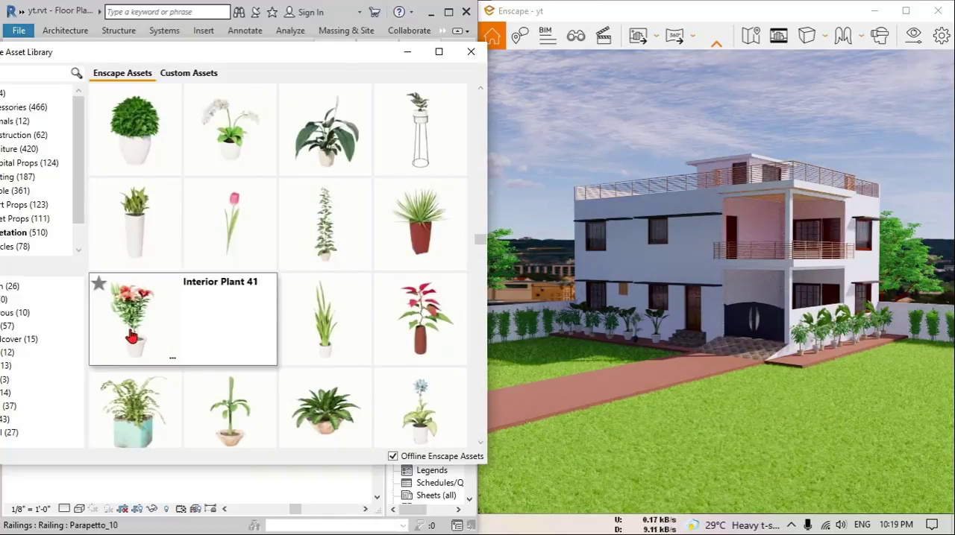
pyautogui.scroll(-3, 314, 326)
pyautogui.click(314, 326)
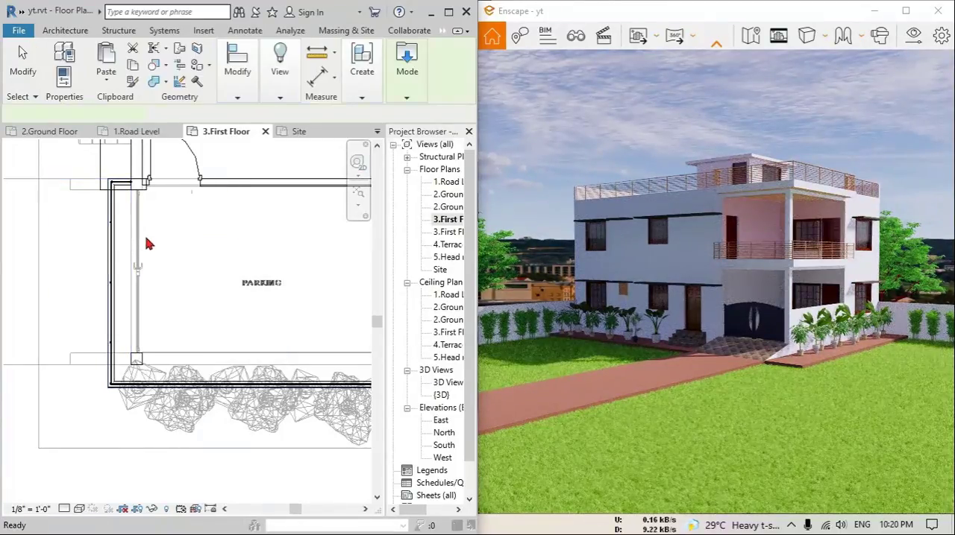
pyautogui.scroll(5, 193, 264)
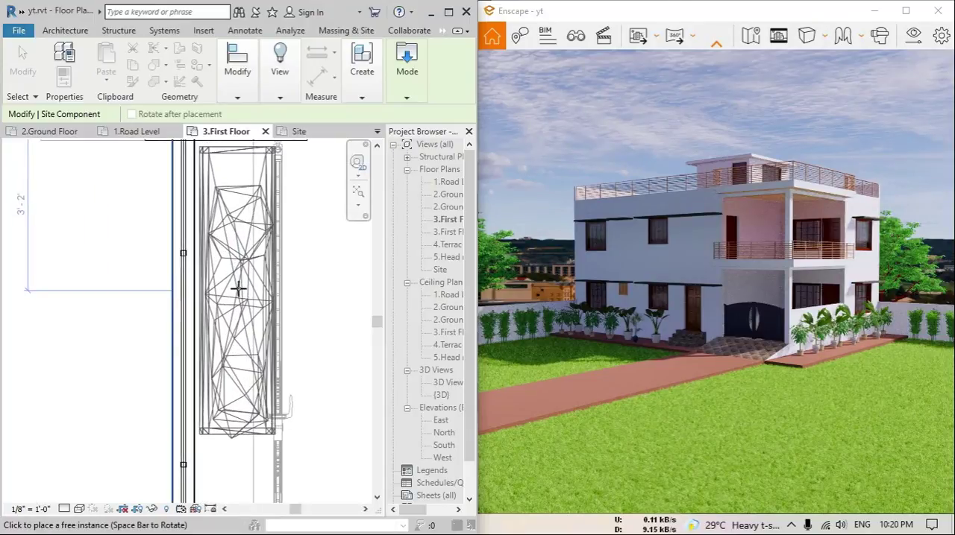
pyautogui.click(237, 289)
# Rotate the trough planter and place a second one along the east end of the balcony's south railing, then finish placing
pyautogui.scroll(-4, 236, 290)
pyautogui.moveTo(261, 373); pyautogui.dragTo(186, 308, button='middle')
pyautogui.press('space')
pyautogui.moveTo(344, 398); pyautogui.dragTo(211, 335, button='middle')
pyautogui.scroll(4, 281, 331)
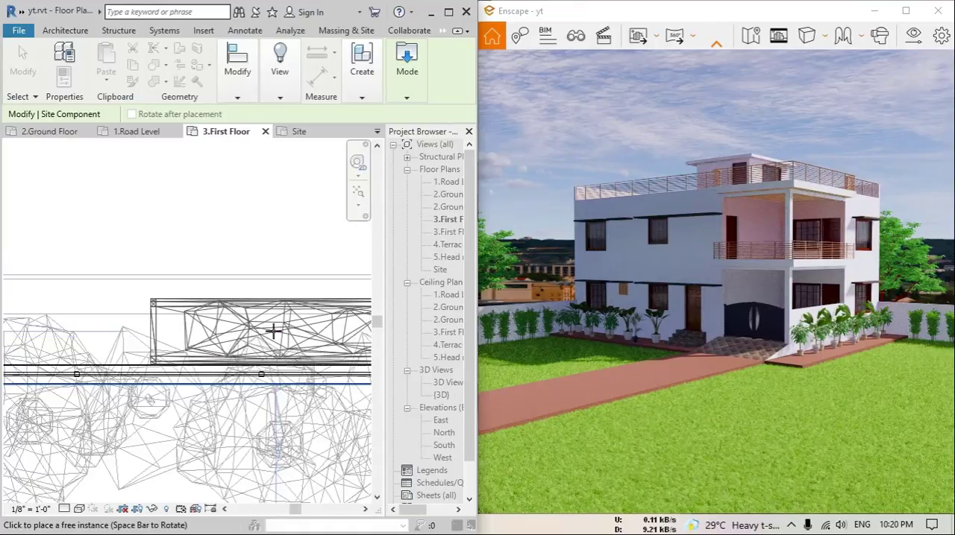
pyautogui.click(273, 331)
pyautogui.scroll(-4, 141, 280)
pyautogui.moveTo(147, 278); pyautogui.dragTo(262, 302, button='middle')
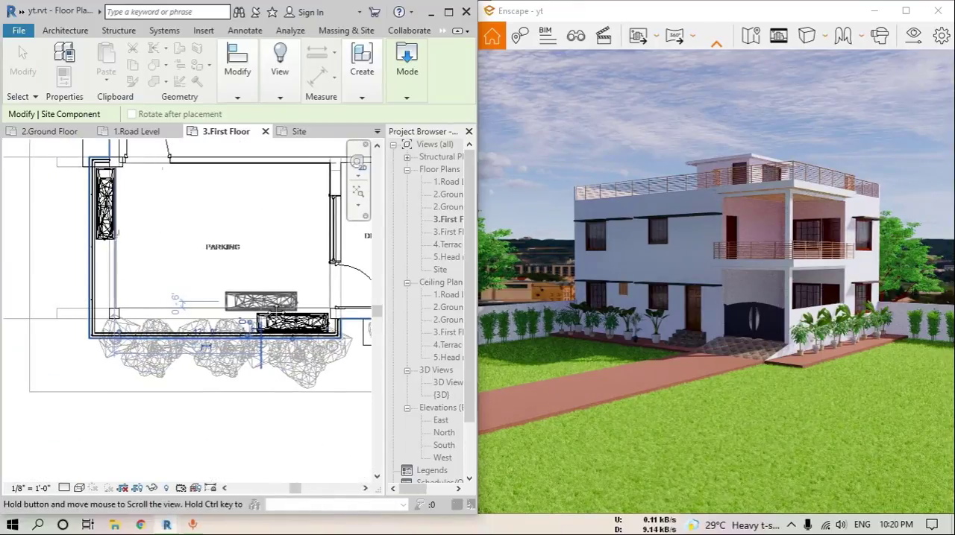
pyautogui.press('Escape')
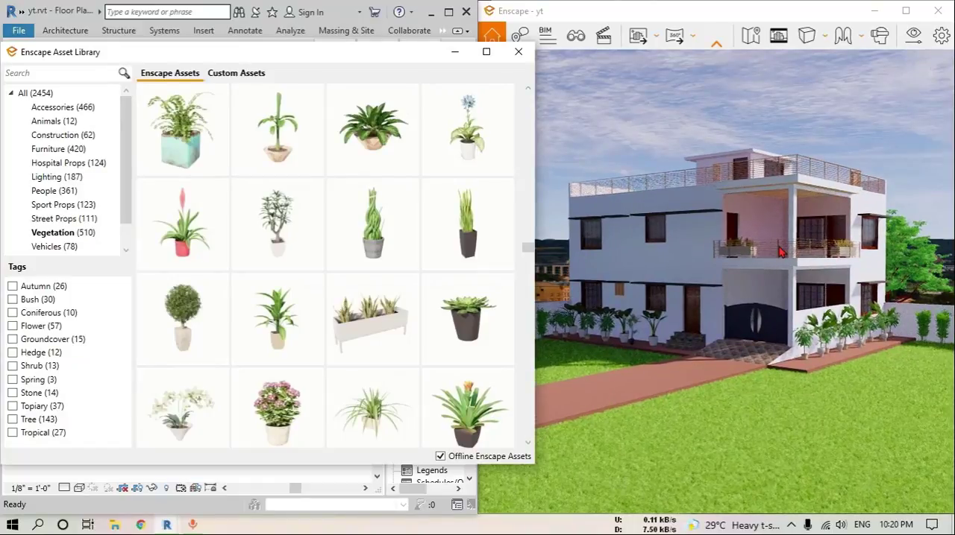
# Pick Interior Plant 58 and place one inside the balcony's west railing and one beside the southwest column, then finish placing
pyautogui.scroll(5, 798, 257)
pyautogui.scroll(3, 781, 226)
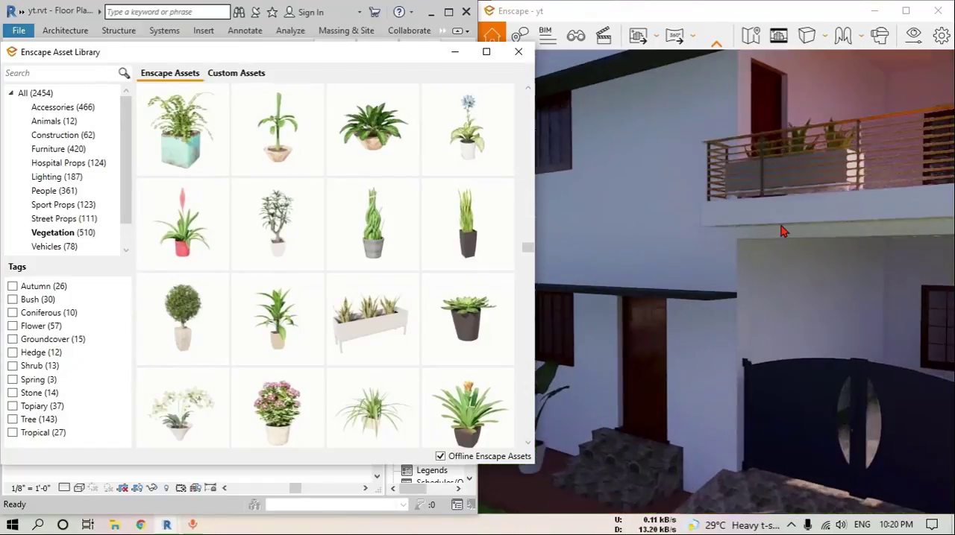
pyautogui.scroll(-3, 781, 226)
pyautogui.click(745, 247)
pyautogui.moveTo(748, 251); pyautogui.dragTo(828, 205)
pyautogui.click(340, 312)
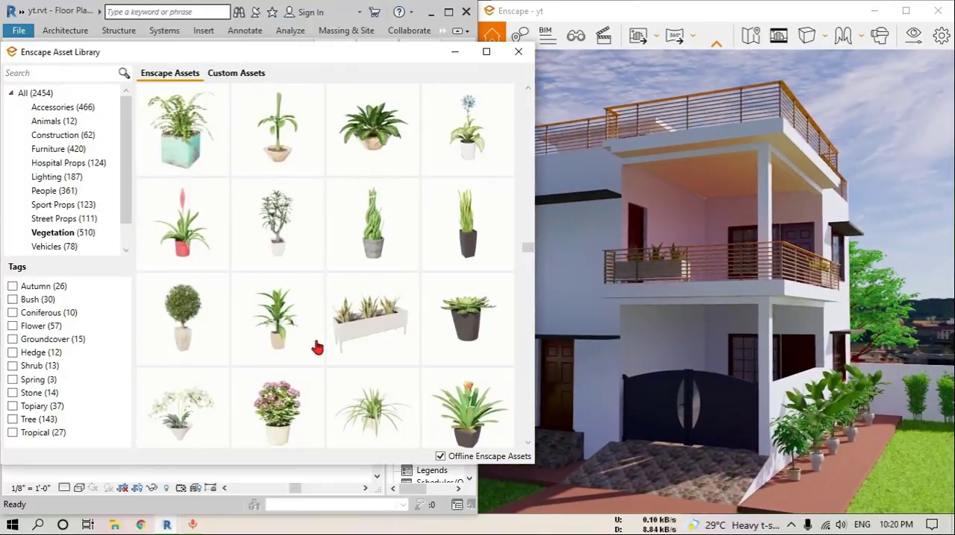
pyautogui.scroll(-1, 302, 340)
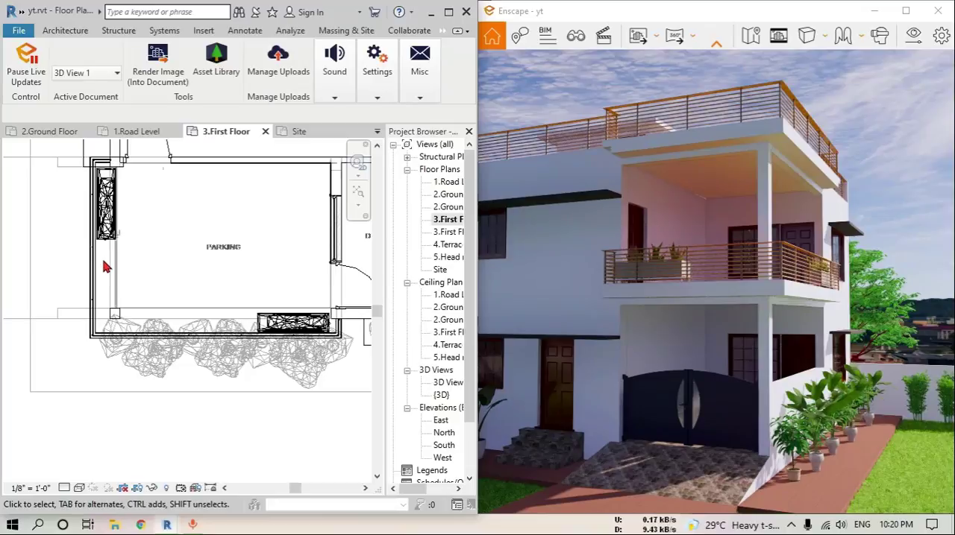
pyautogui.press('Return')
pyautogui.scroll(3, 104, 289)
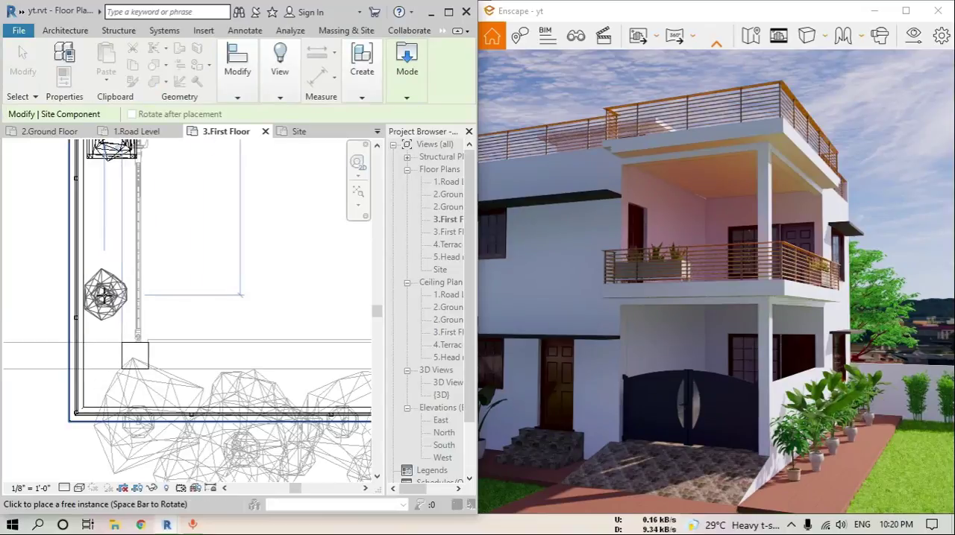
pyautogui.click(104, 295)
pyautogui.scroll(-3, 192, 360)
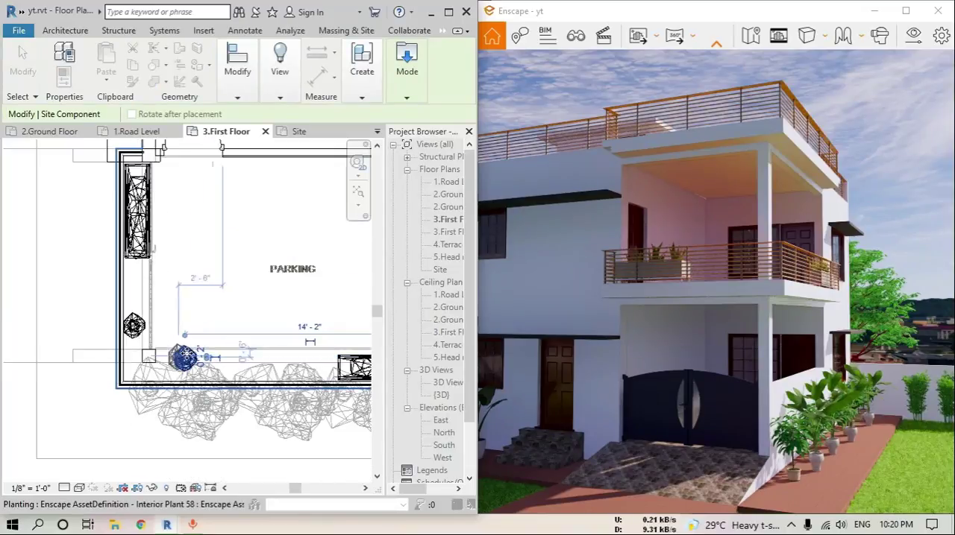
pyautogui.press('Escape')
pyautogui.scroll(-5, 304, 335)
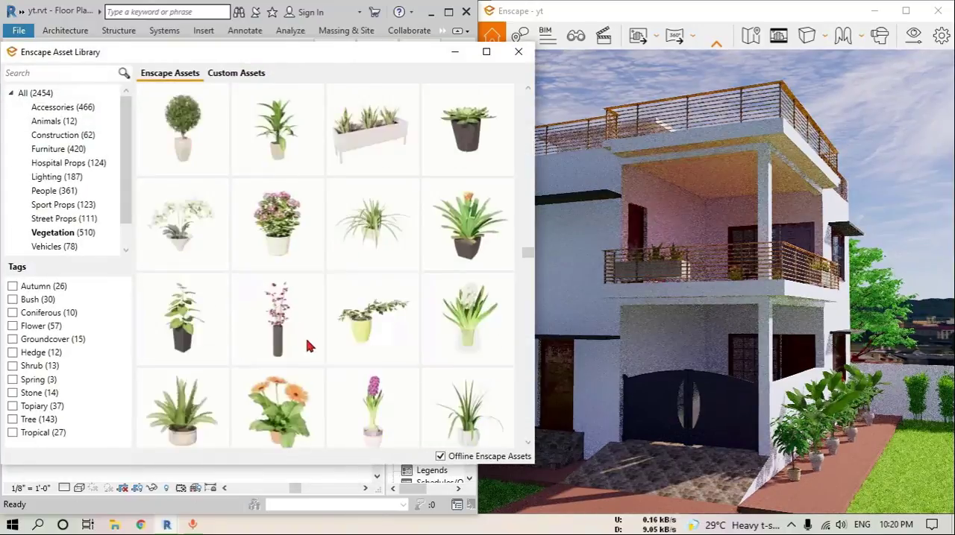
pyautogui.moveTo(468, 240)
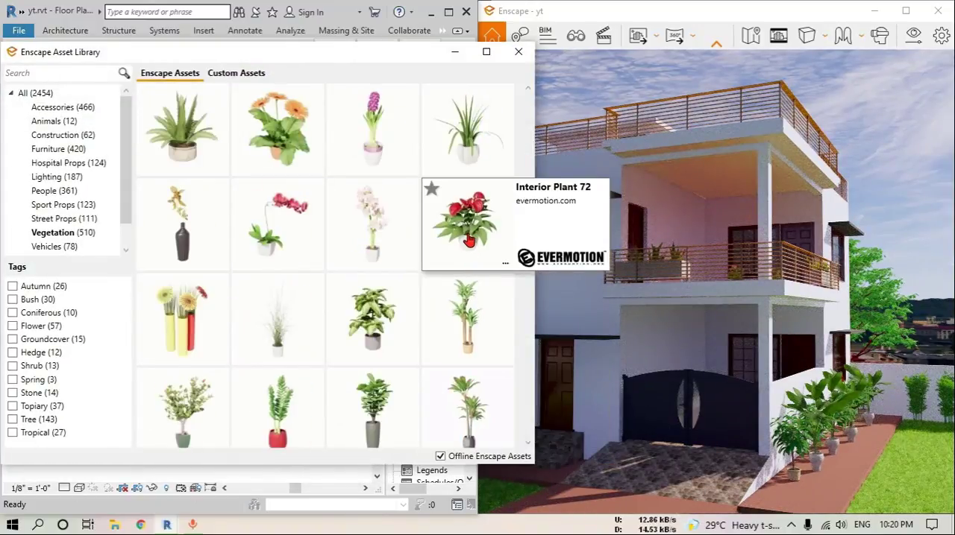
pyautogui.click(376, 328)
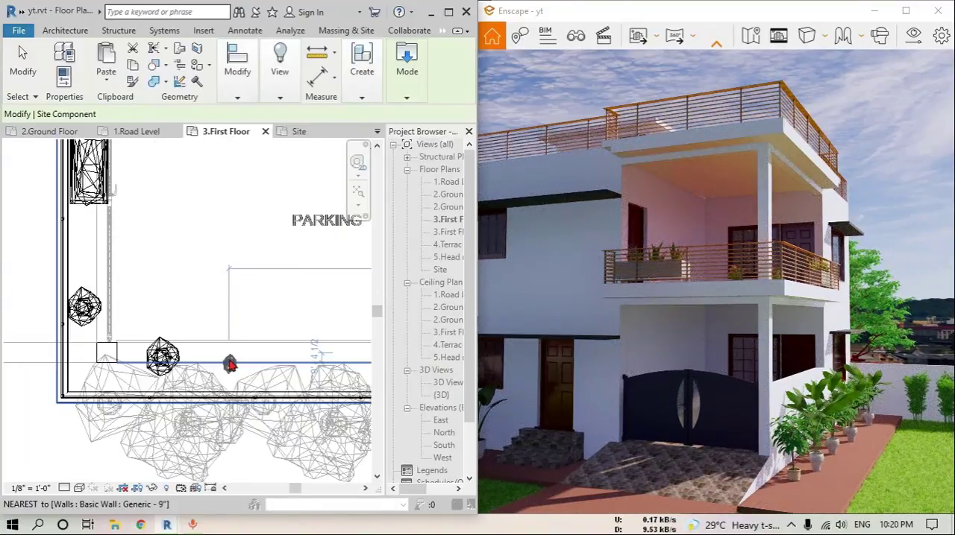
pyautogui.scroll(3, 228, 365)
pyautogui.click(223, 361)
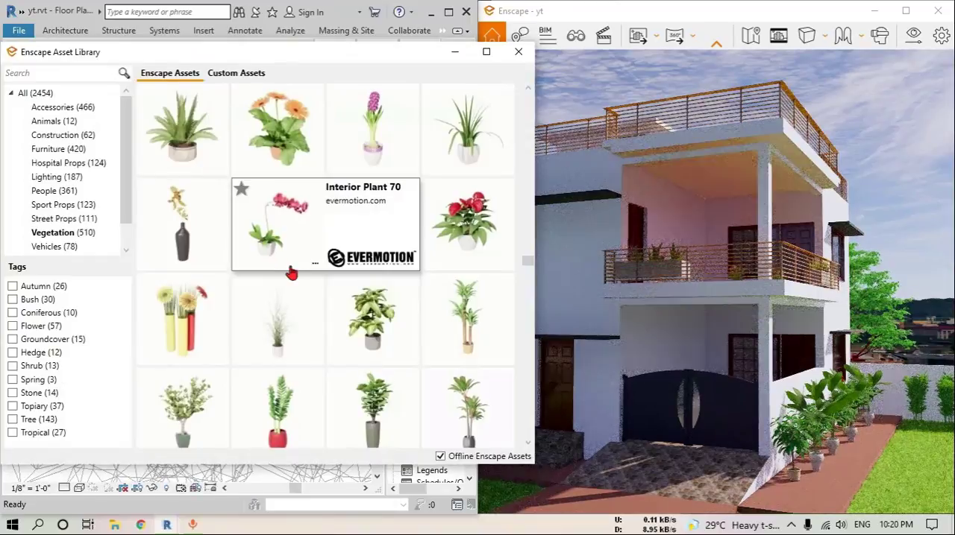
pyautogui.scroll(-3, 349, 345)
pyautogui.click(351, 343)
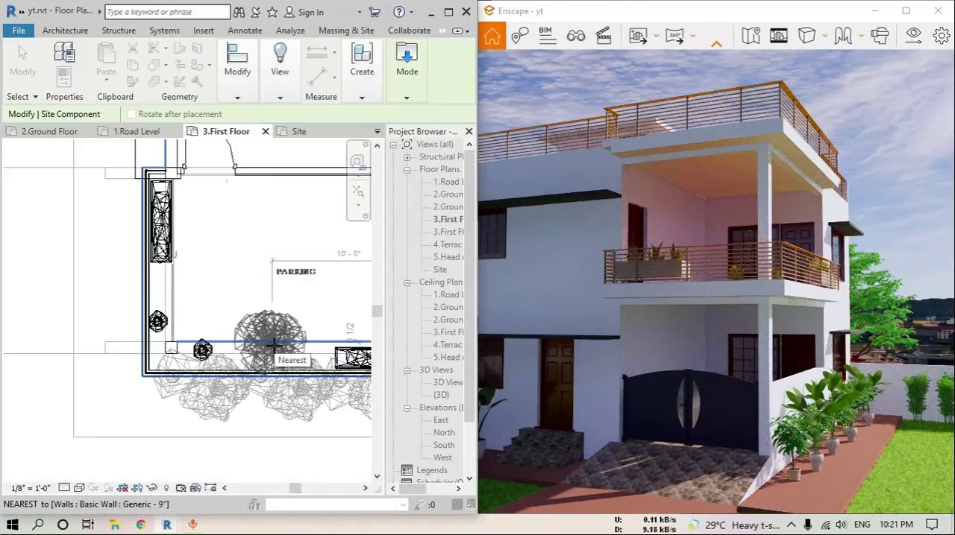
pyautogui.click(274, 343)
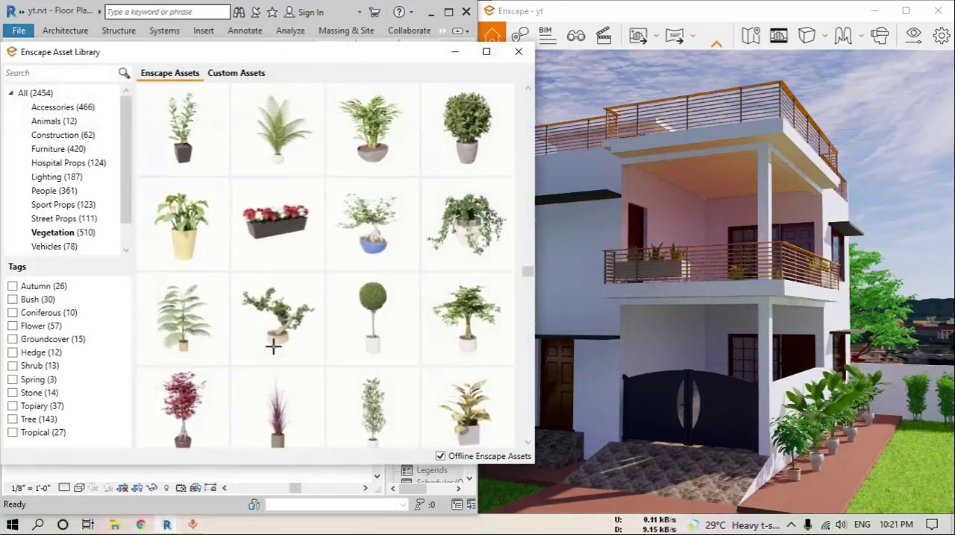
# Pick the potted pineapple plant and place one inside the balcony's west railing and three along its south railing, then finish placing
pyautogui.scroll(-5, 271, 337)
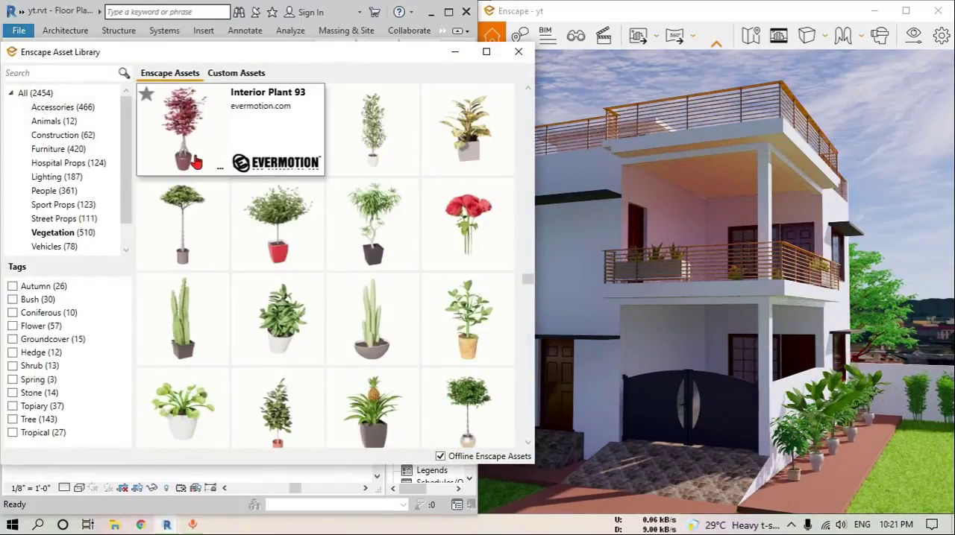
pyautogui.scroll(-4, 306, 321)
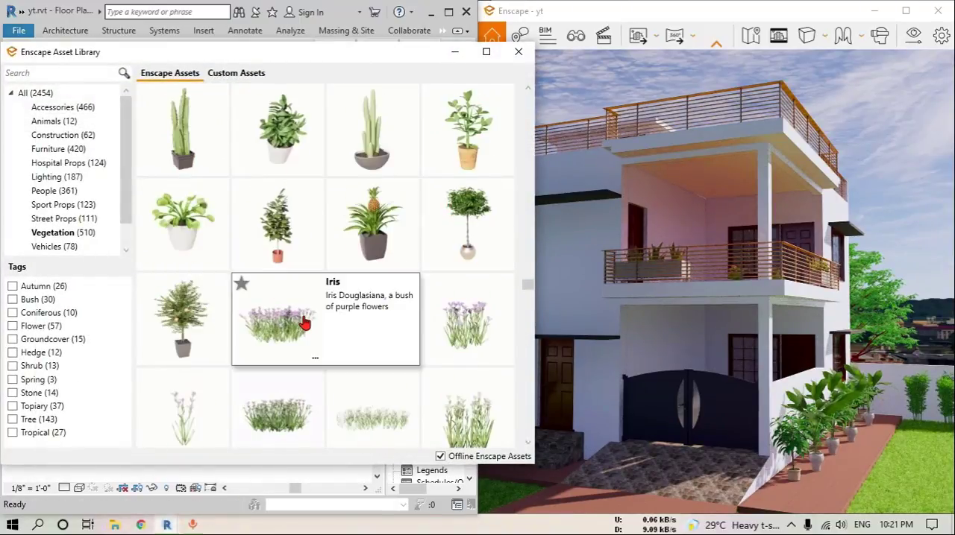
pyautogui.click(373, 258)
pyautogui.click(235, 308)
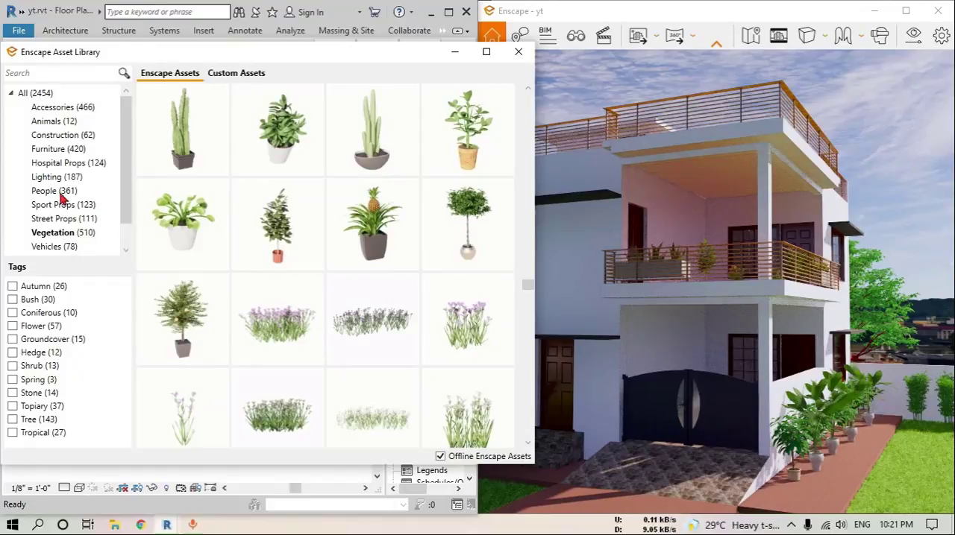
# Pick a standing man from the People assets and place him on the balcony, just inside the west railing near the southwest column
pyautogui.click(59, 193)
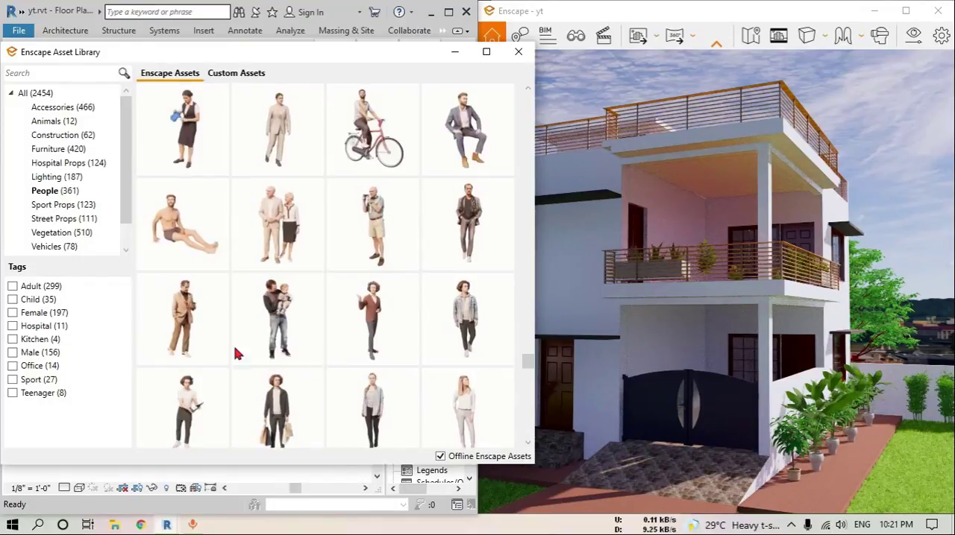
pyautogui.click(316, 362)
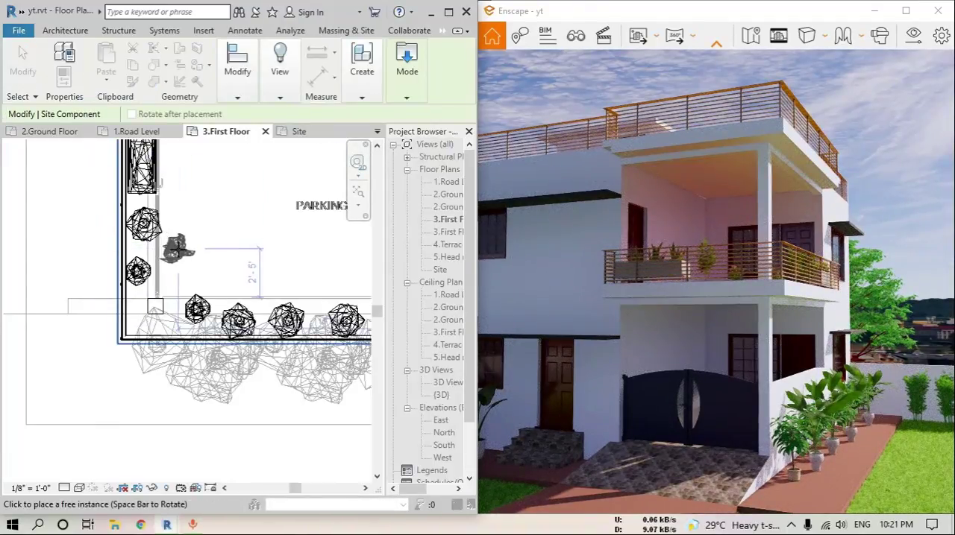
pyautogui.click(286, 276)
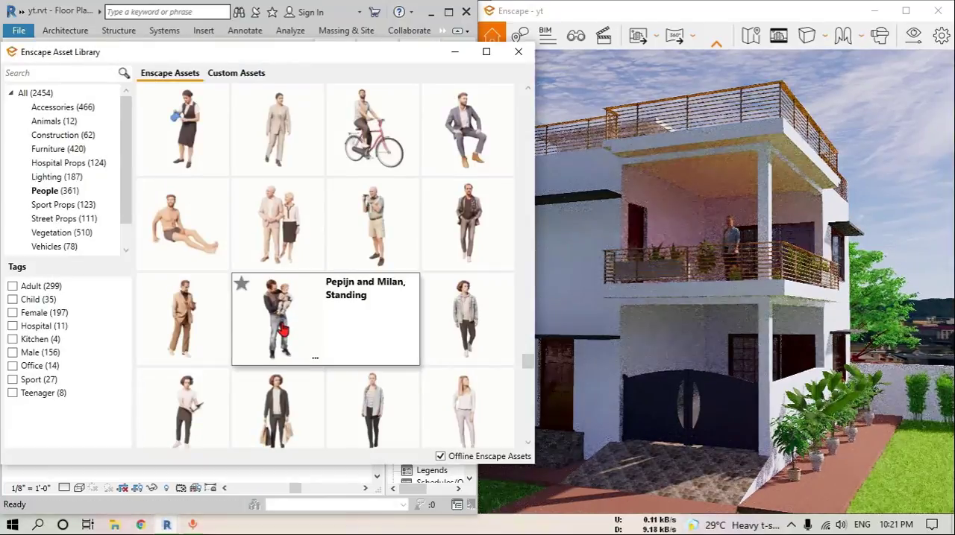
# Pick the bearded man in a grey jacket and place him on the balcony just north of the first man, then finish placing
pyautogui.scroll(-1, 328, 356)
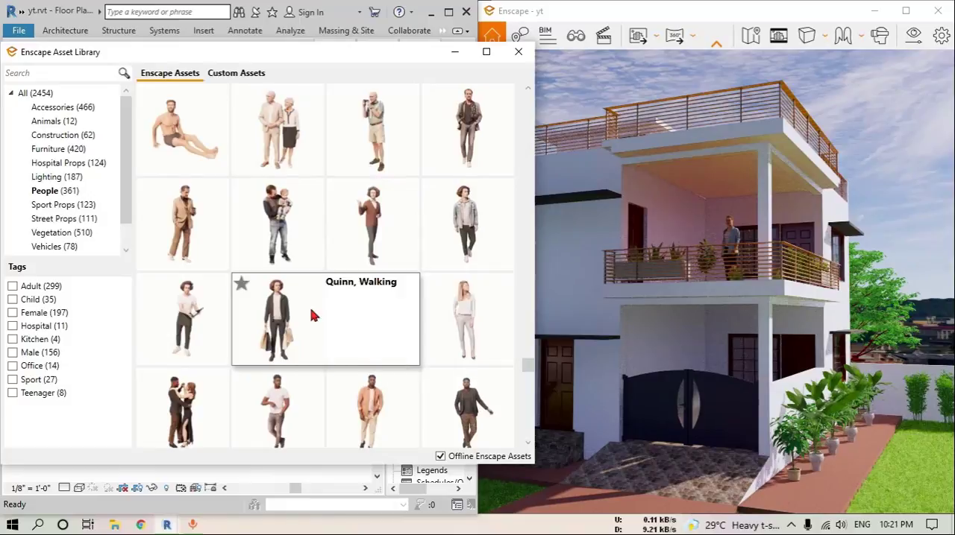
pyautogui.scroll(-1, 309, 315)
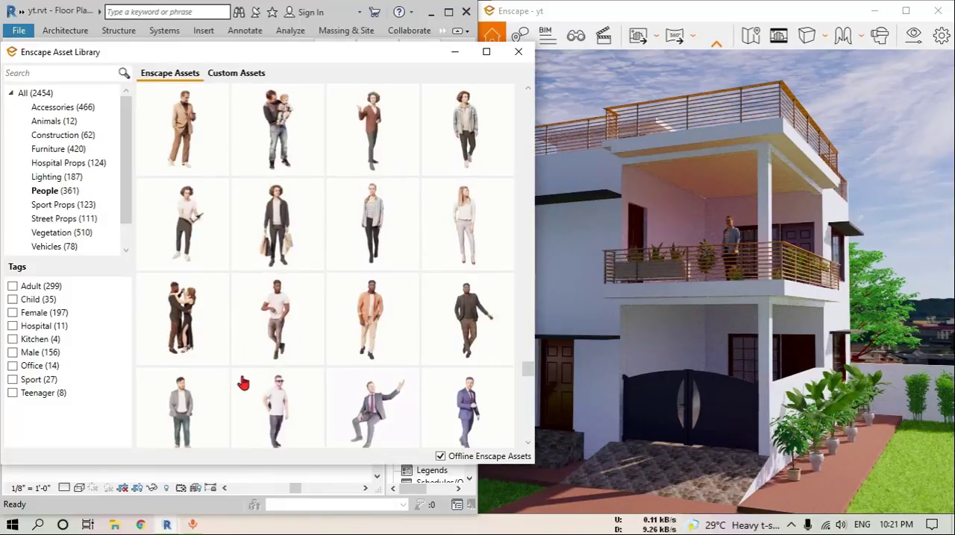
pyautogui.click(186, 410)
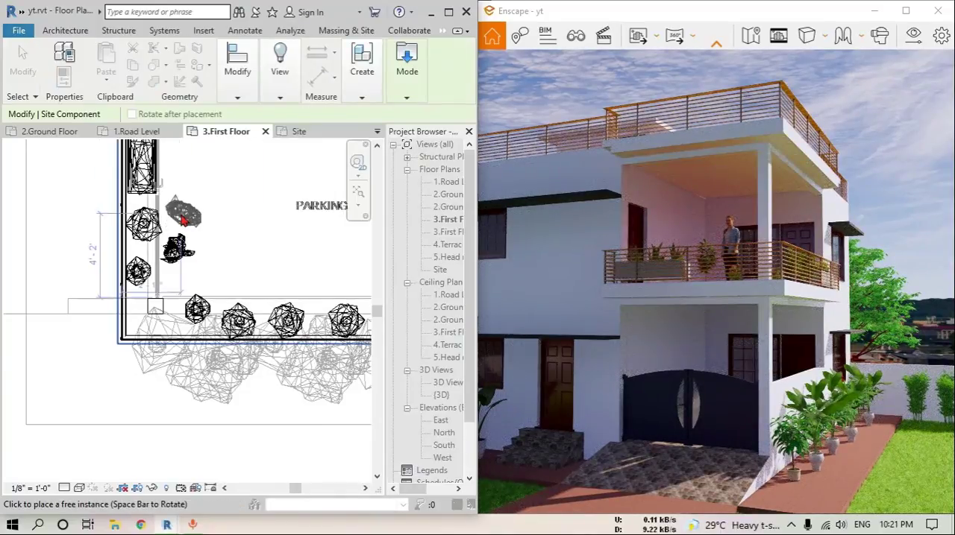
pyautogui.click(183, 219)
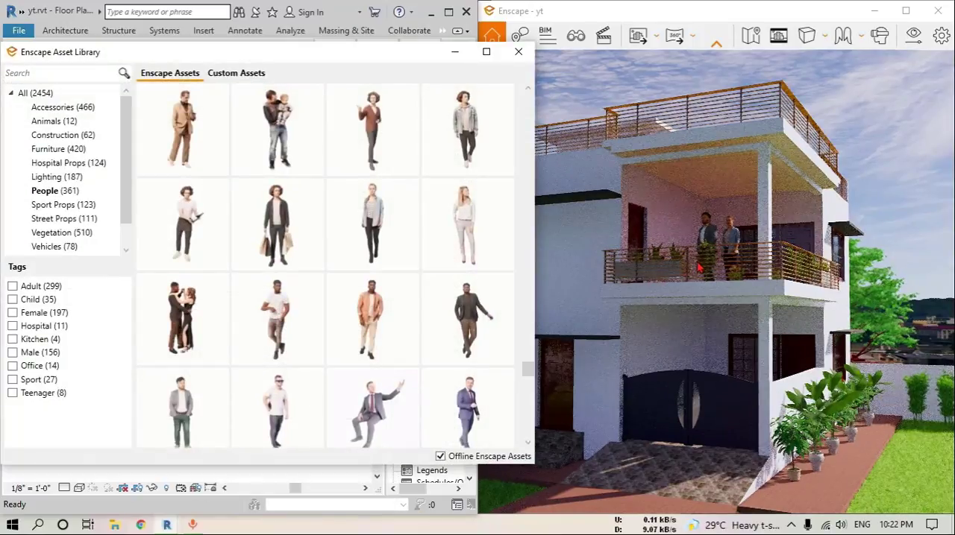
# Show the Vehicles assets and open the 1.Road Level floor plan at the parking
pyautogui.click(58, 246)
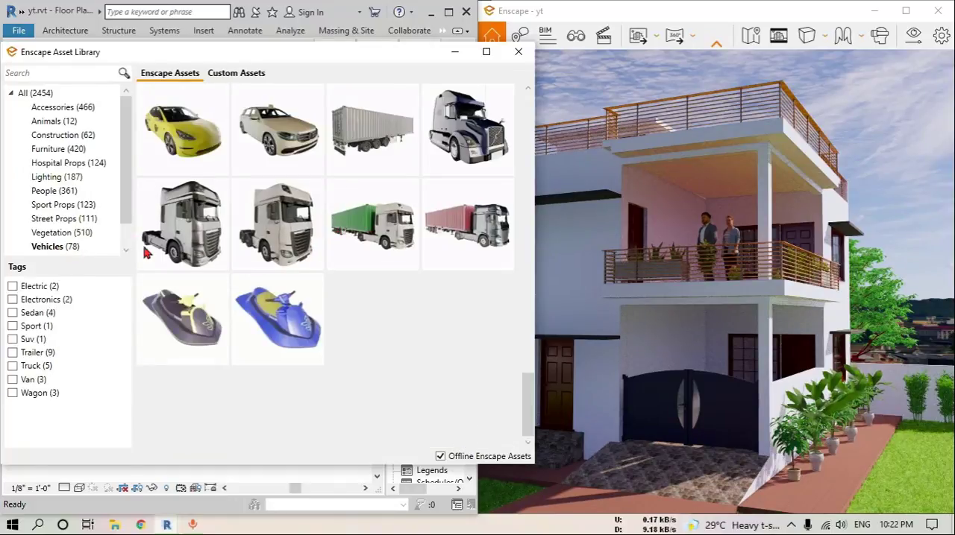
pyautogui.scroll(3, 330, 246)
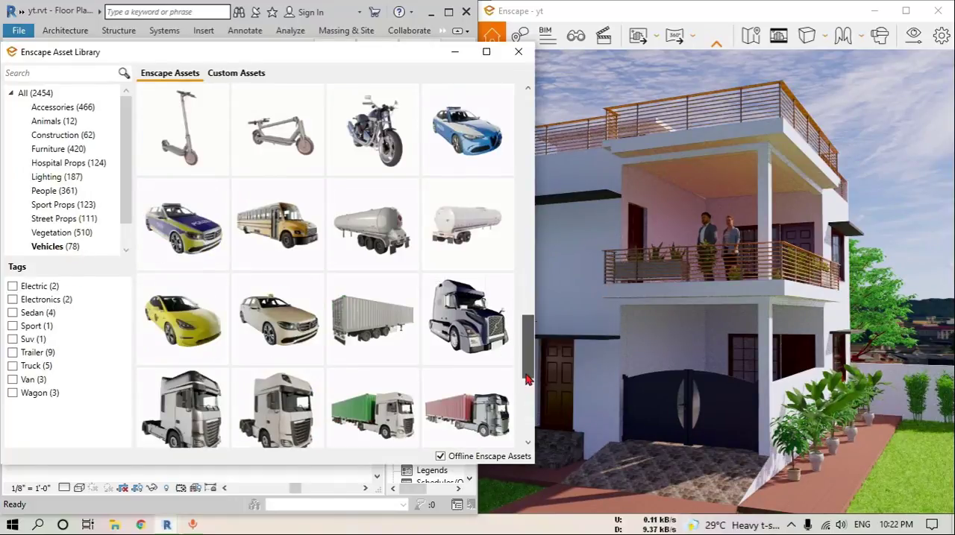
pyautogui.scroll(-10, 400, 235)
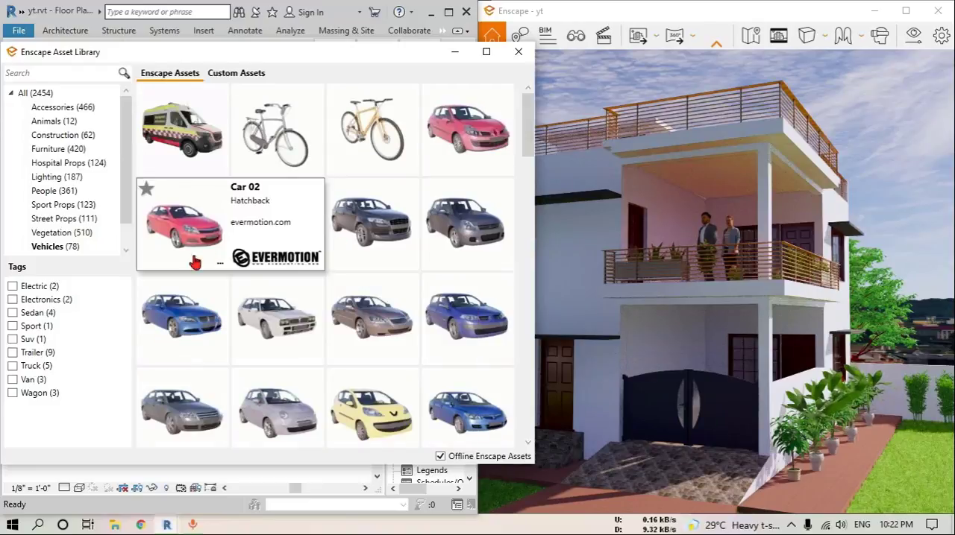
pyautogui.scroll(-2, 378, 305)
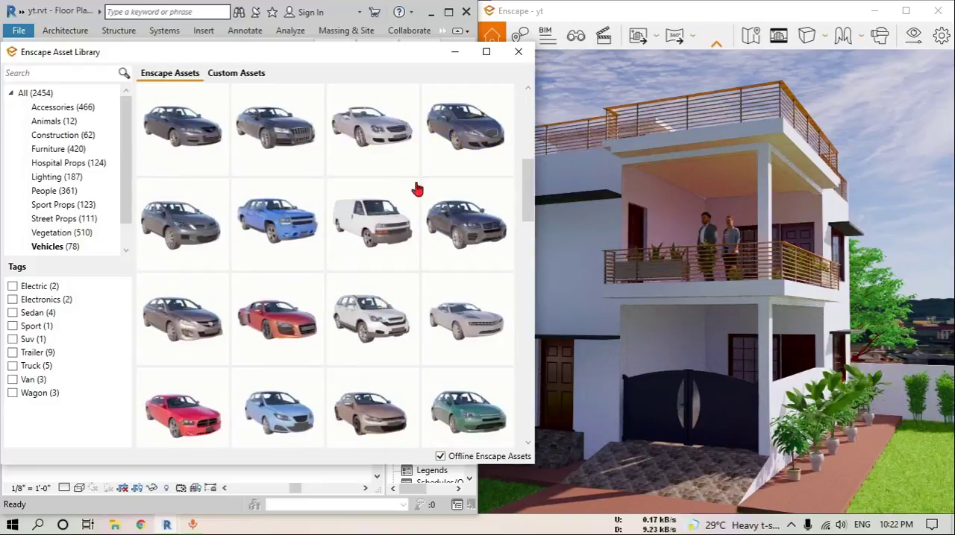
pyautogui.moveTo(289, 54); pyautogui.dragTo(787, 96)
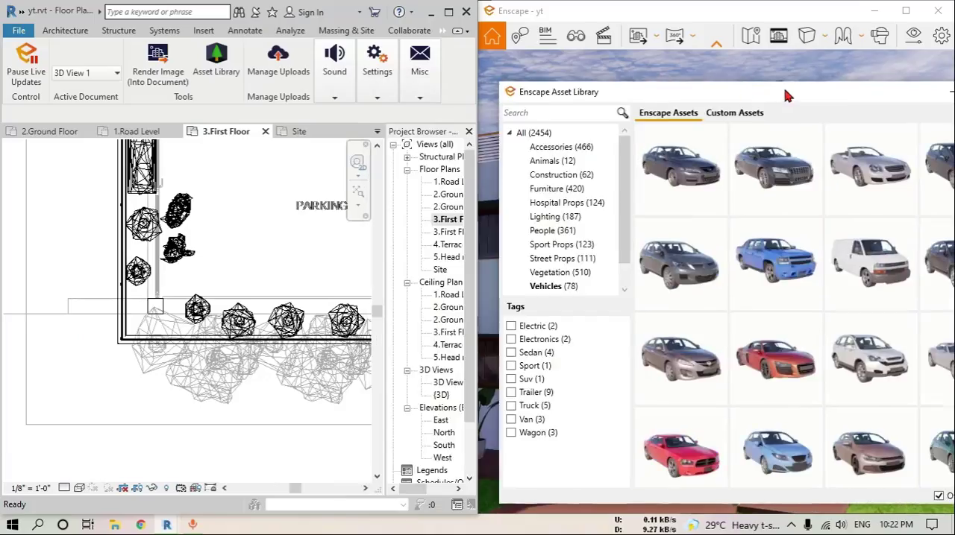
pyautogui.doubleClick(447, 182)
pyautogui.moveTo(271, 289); pyautogui.dragTo(135, 308, button='middle')
pyautogui.moveTo(336, 305); pyautogui.dragTo(255, 299, button='middle')
pyautogui.scroll(2, 256, 298)
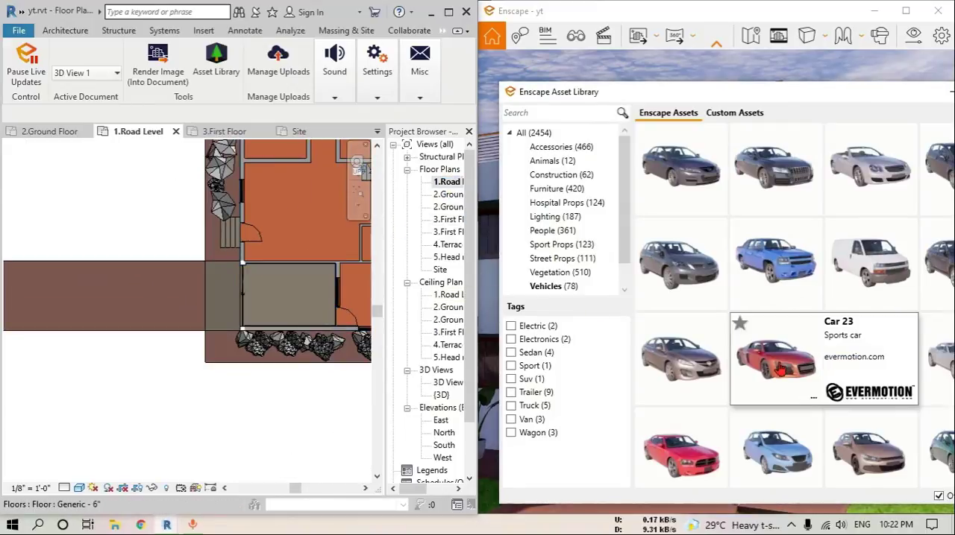
# Pick a red car and place it lengthwise in the northern half of the parking bay, then finish placing
pyautogui.scroll(-4, 729, 409)
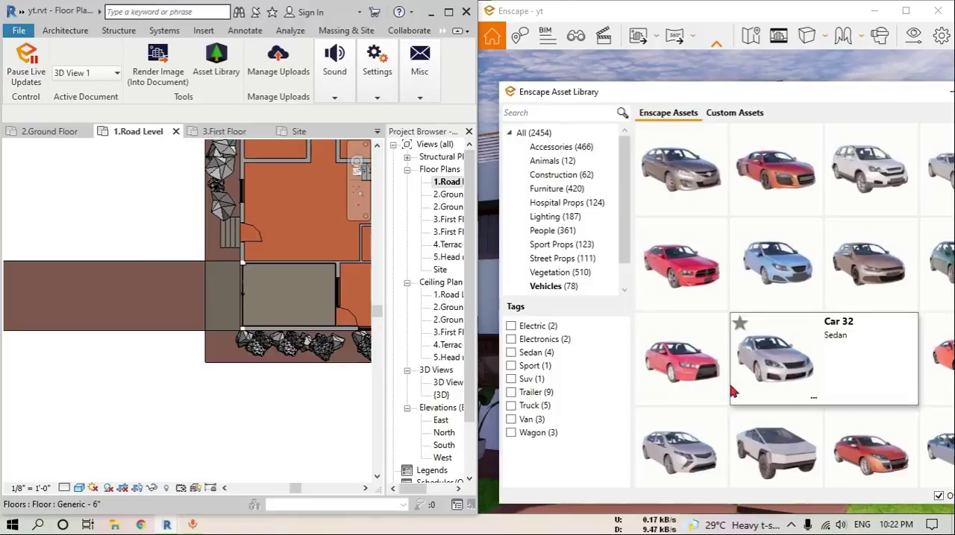
pyautogui.click(865, 437)
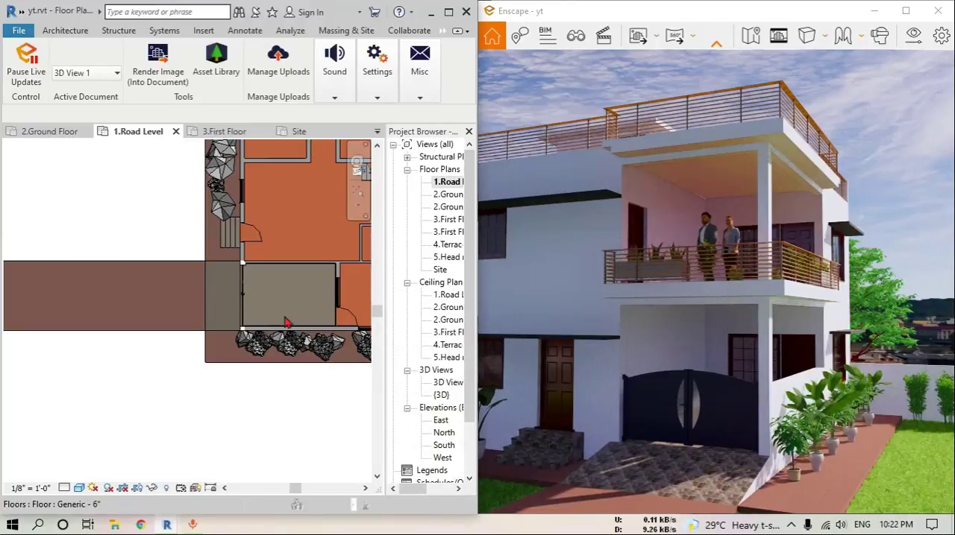
pyautogui.scroll(3, 253, 298)
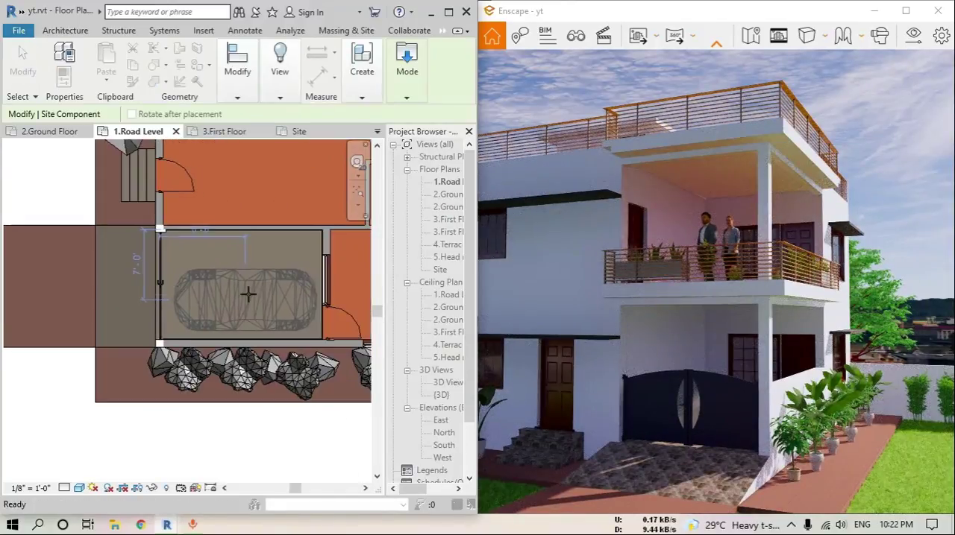
pyautogui.scroll(3, 248, 295)
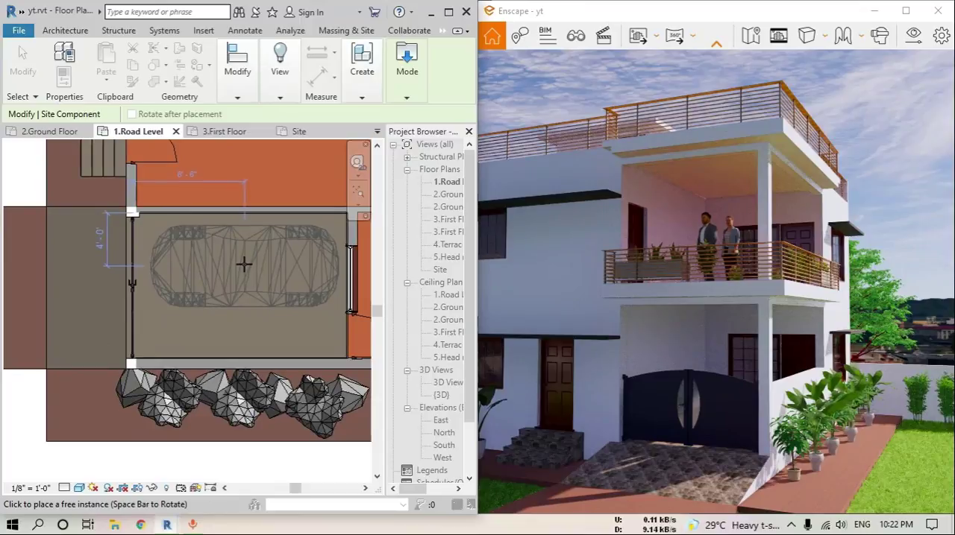
pyautogui.click(244, 261)
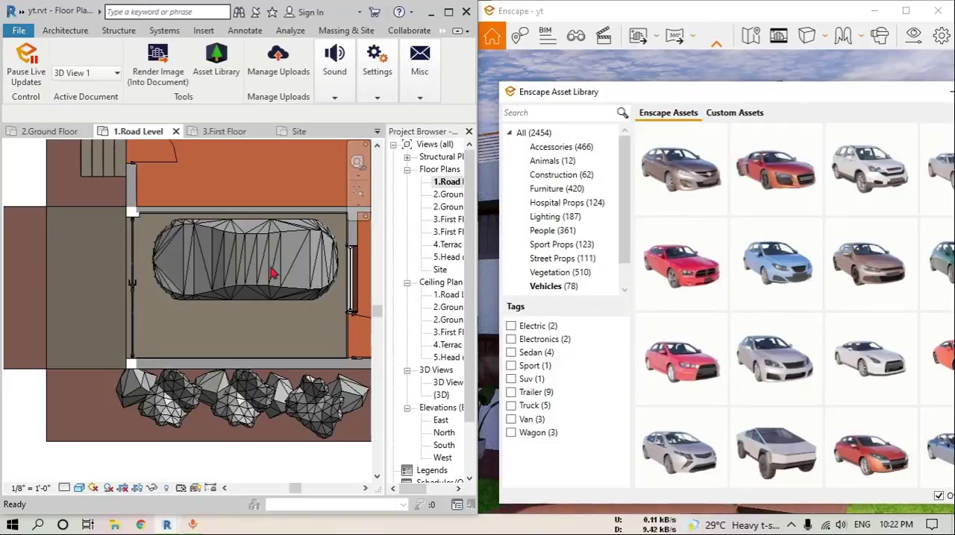
# Pick the blue compact Car 39, rotate it lengthwise and place it near the north edge of the driveway west of the gate
pyautogui.scroll(-2, 775, 358)
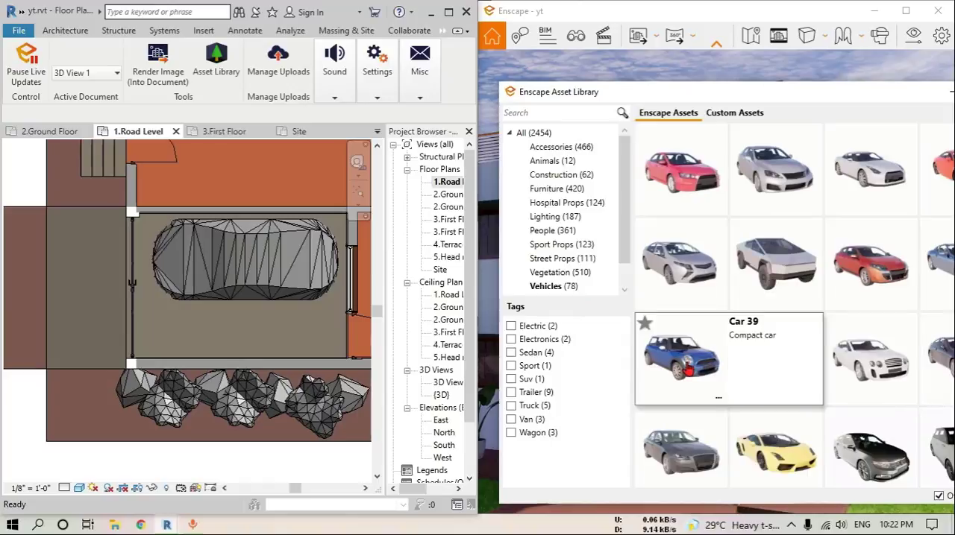
pyautogui.click(688, 368)
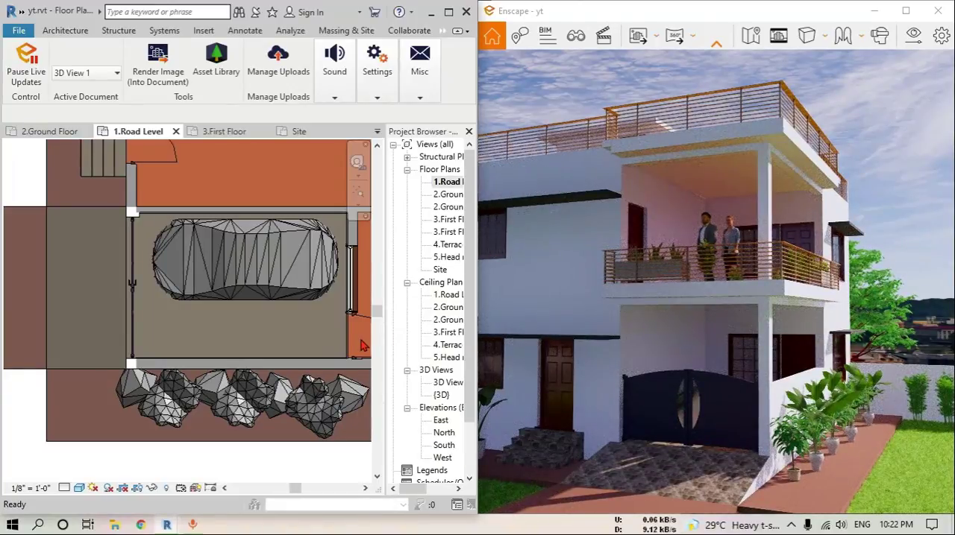
pyautogui.scroll(-2, 346, 343)
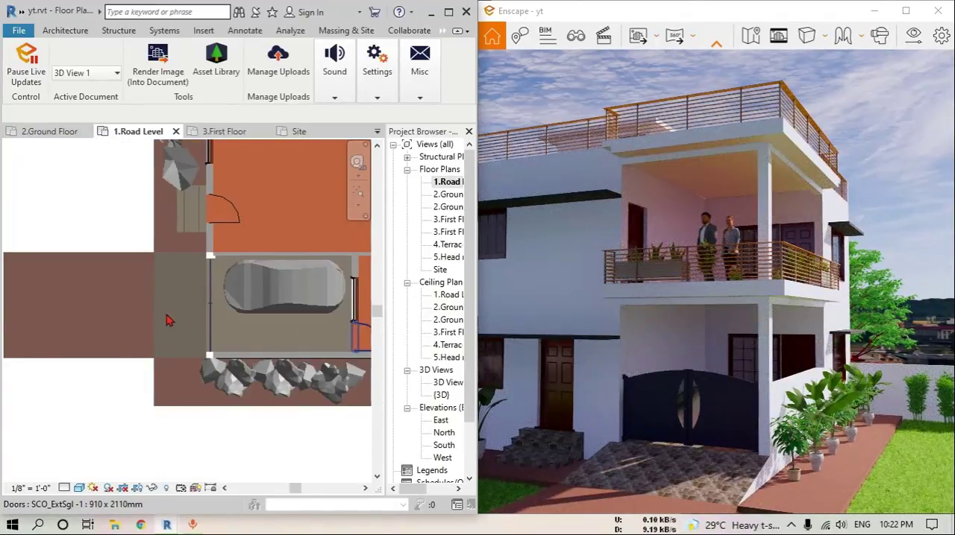
pyautogui.scroll(-3, 140, 317)
pyautogui.moveTo(145, 313); pyautogui.dragTo(249, 321, button='middle')
pyautogui.scroll(2, 246, 309)
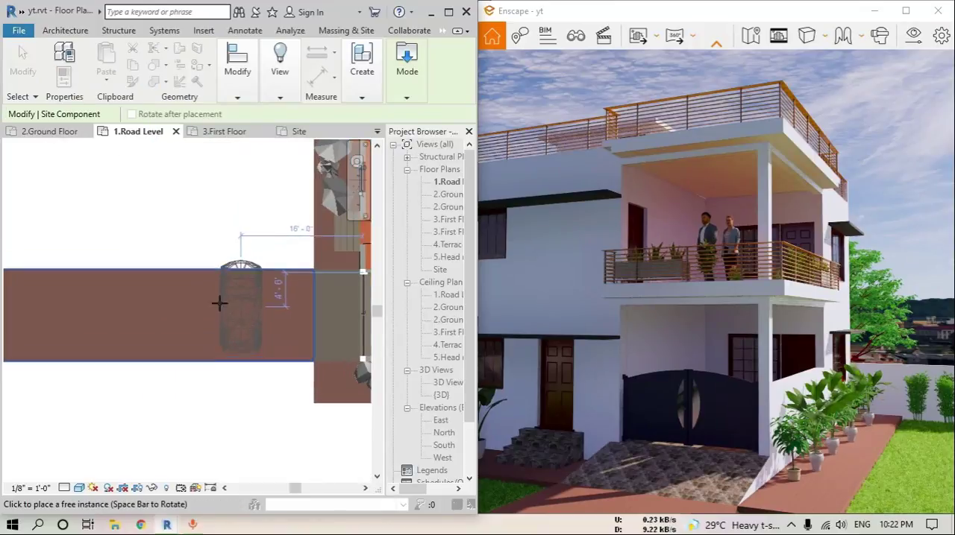
pyautogui.press('space')
pyautogui.scroll(1, 179, 299)
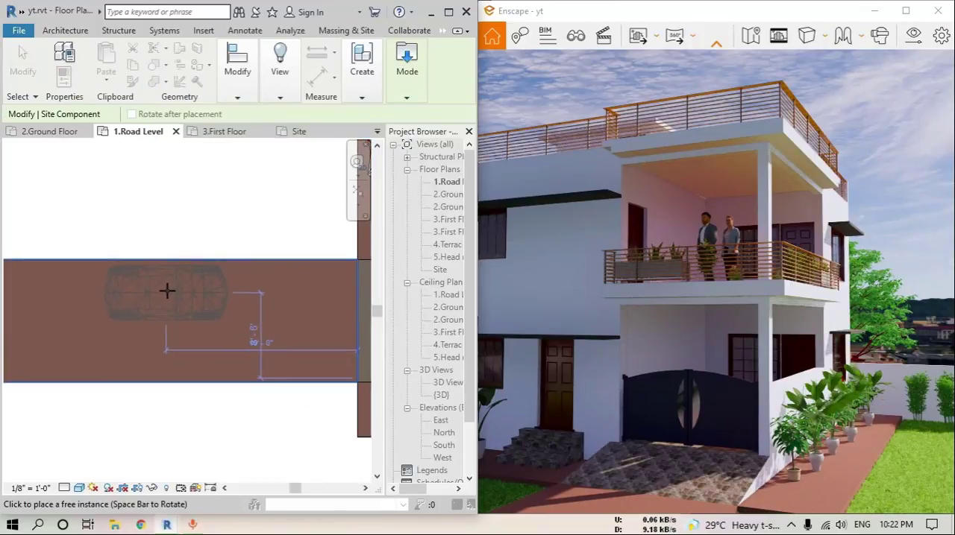
pyautogui.click(166, 291)
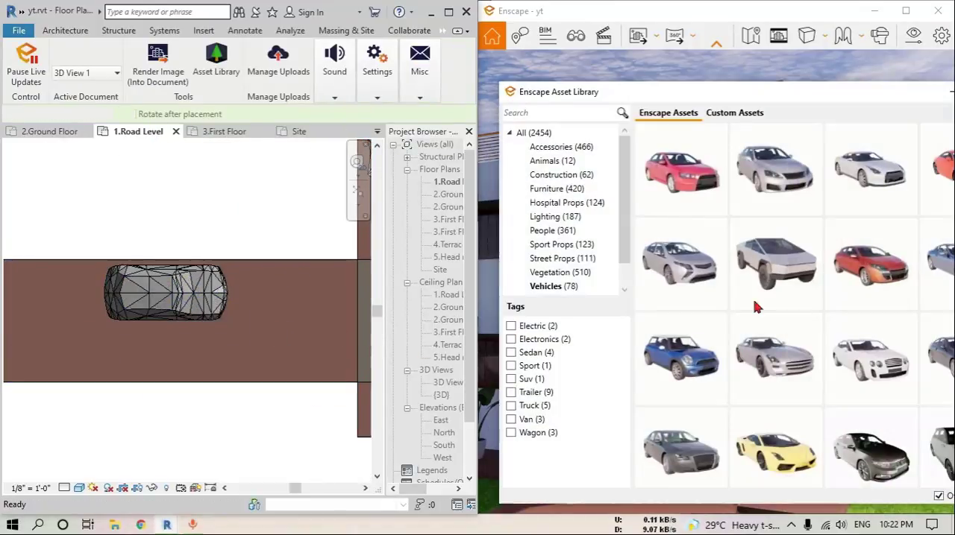
# Look through the remaining Vehicles assets and the Sport Props assets for further items for the scene
pyautogui.moveTo(768, 92); pyautogui.dragTo(547, 64)
pyautogui.scroll(-3, 631, 331)
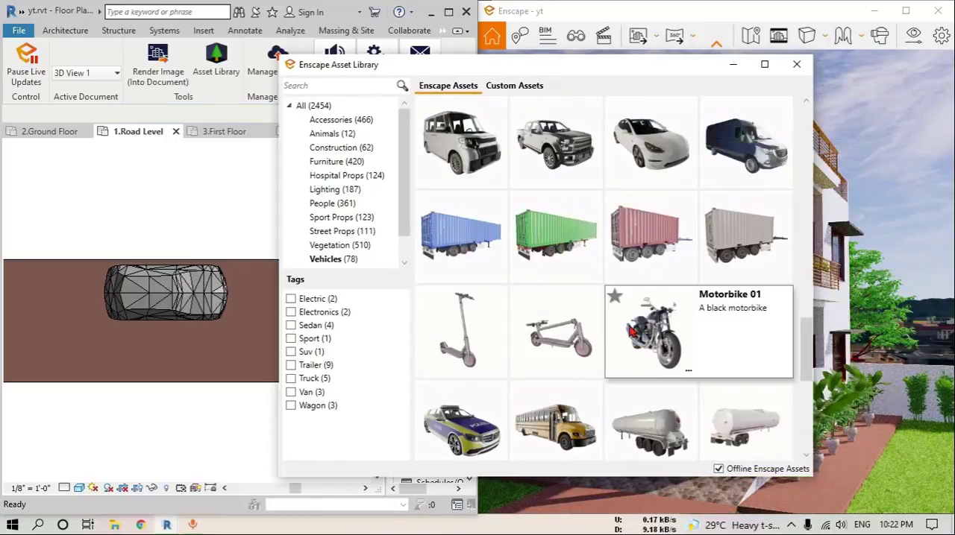
pyautogui.scroll(-6, 631, 331)
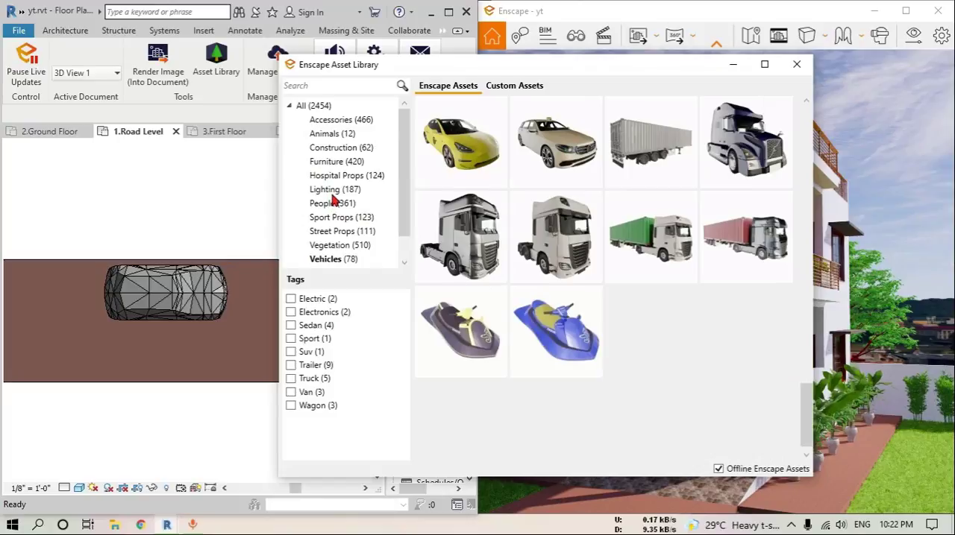
pyautogui.click(348, 220)
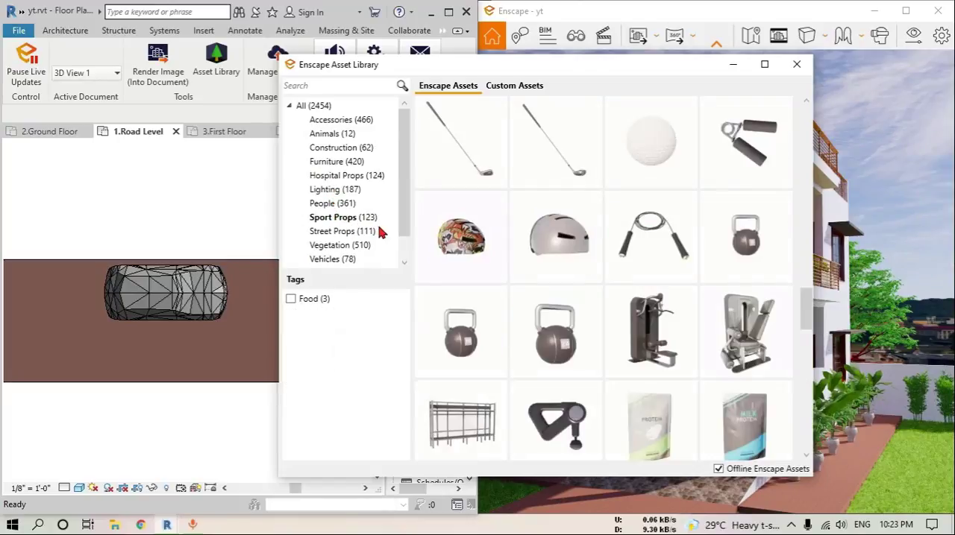
pyautogui.scroll(-3, 671, 313)
pyautogui.scroll(-8, 661, 305)
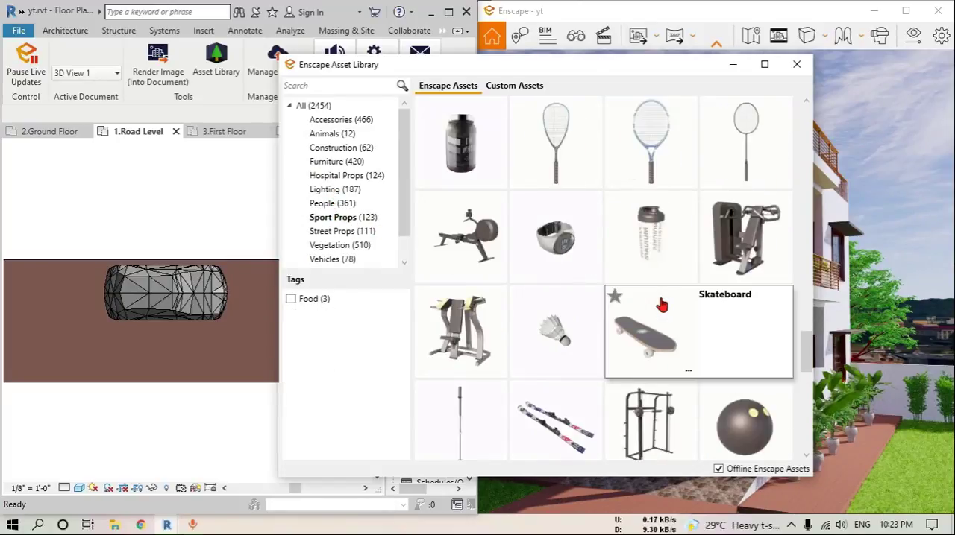
pyautogui.scroll(-6, 661, 305)
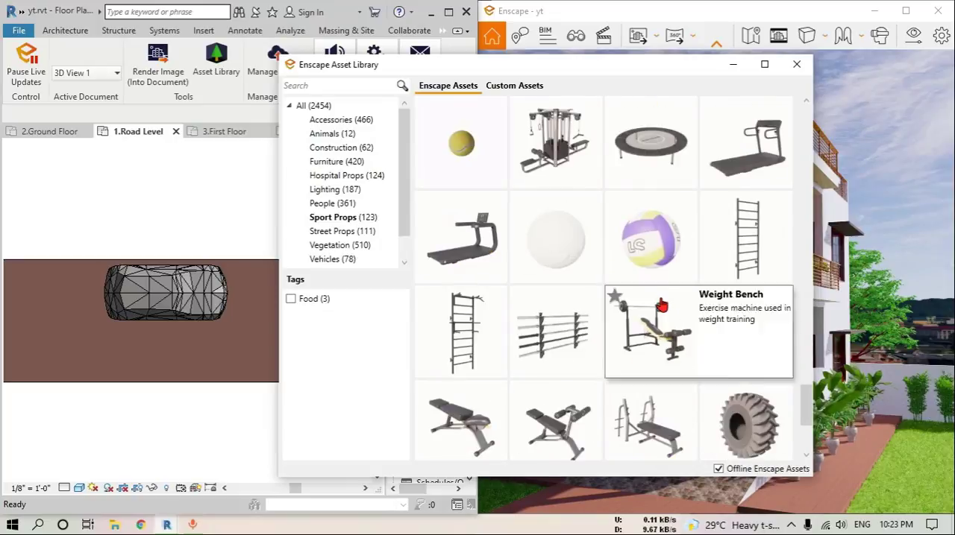
pyautogui.scroll(10, 661, 305)
pyautogui.scroll(2, 662, 305)
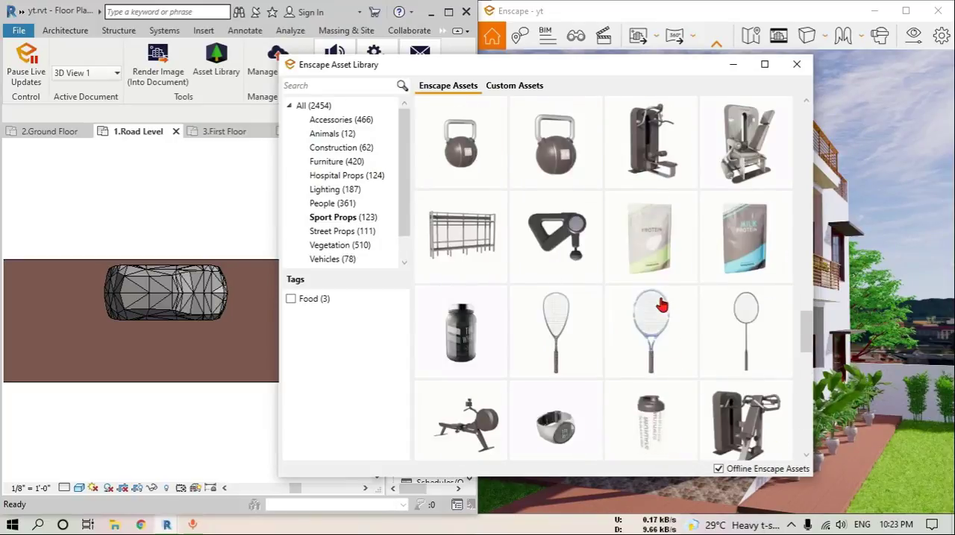
# Show the Street Props assets and pick Family House 03 for placement
pyautogui.click(342, 232)
pyautogui.scroll(-1, 676, 291)
pyautogui.scroll(-4, 698, 304)
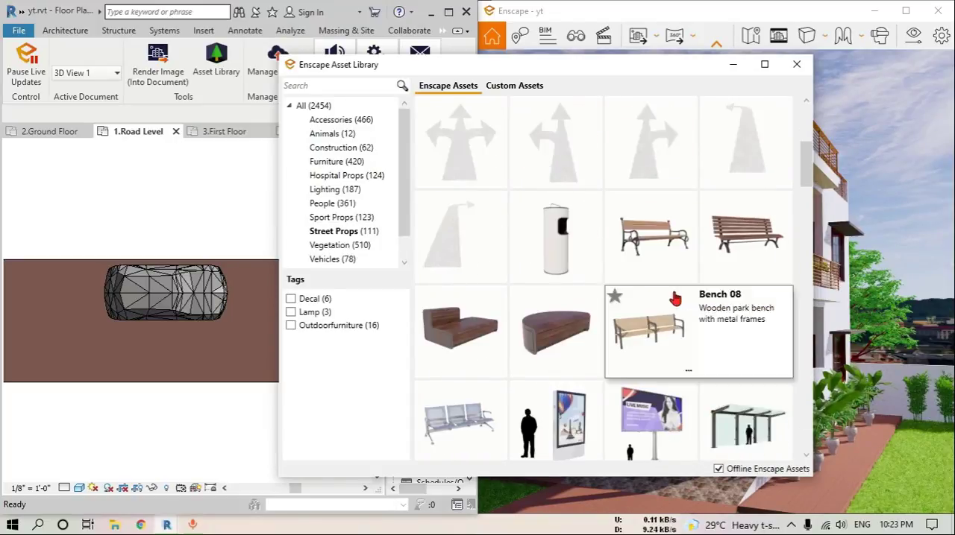
pyautogui.scroll(-3, 719, 312)
pyautogui.scroll(-1, 719, 312)
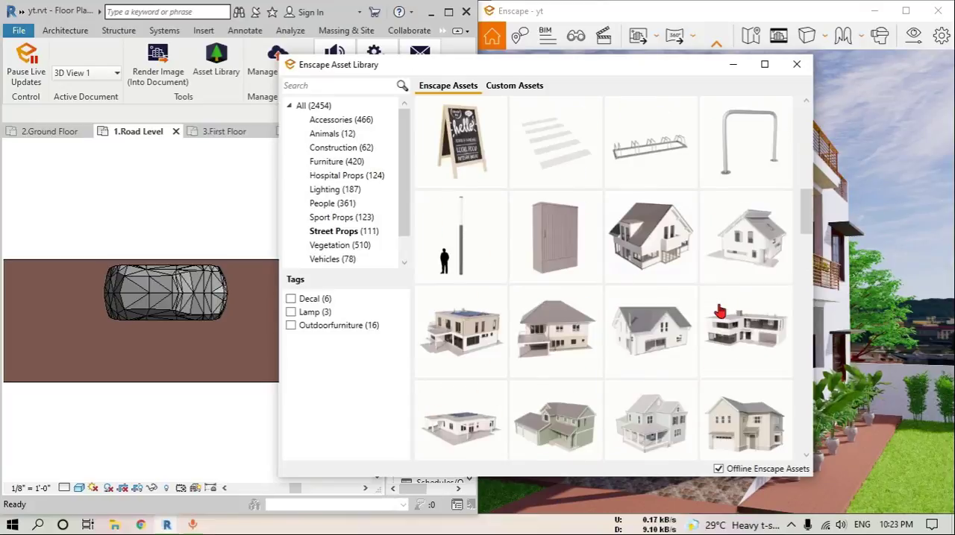
pyautogui.click(477, 341)
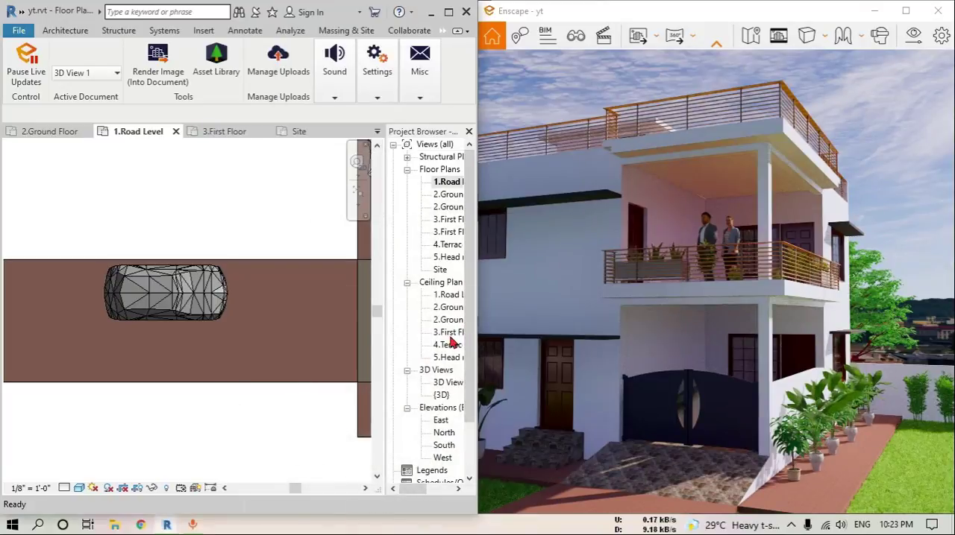
# Rotate the family house and place it east of the main house, beyond the two round trees
pyautogui.click(217, 325)
pyautogui.scroll(-5, 217, 325)
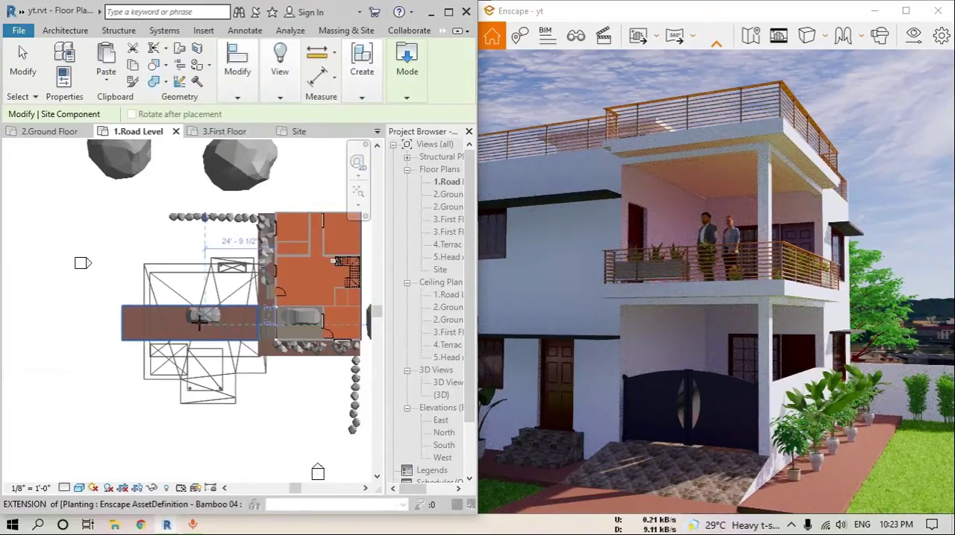
pyautogui.moveTo(155, 326); pyautogui.dragTo(138, 325, button='middle')
pyautogui.press('space')
pyautogui.press('space')
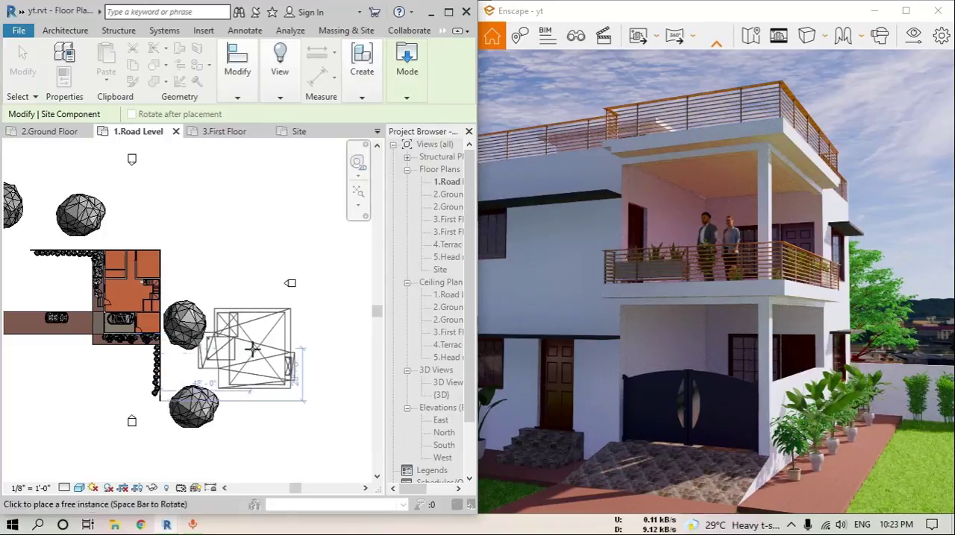
pyautogui.click(236, 299)
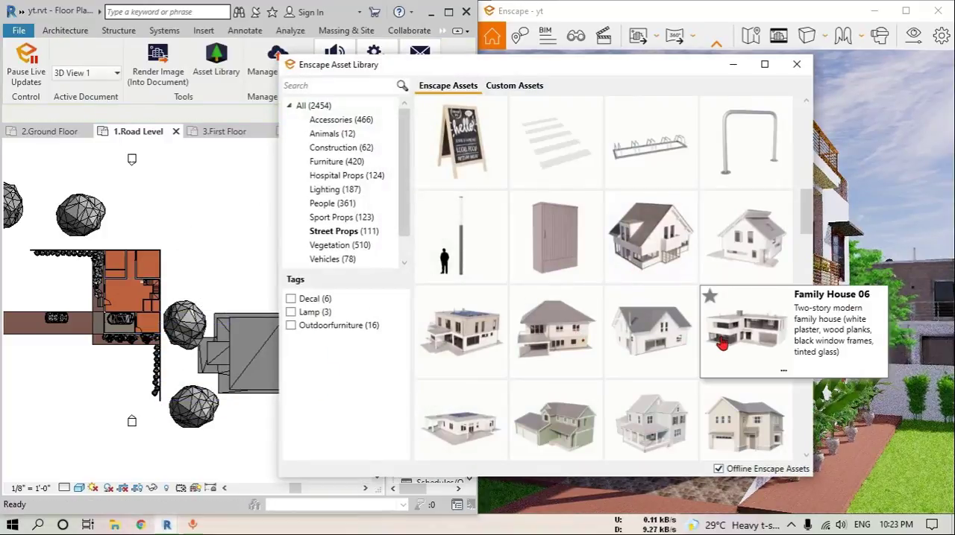
# Pick Family House 06 and place it northwest of the main house at the two existing trees, then finish placing
pyautogui.click(746, 328)
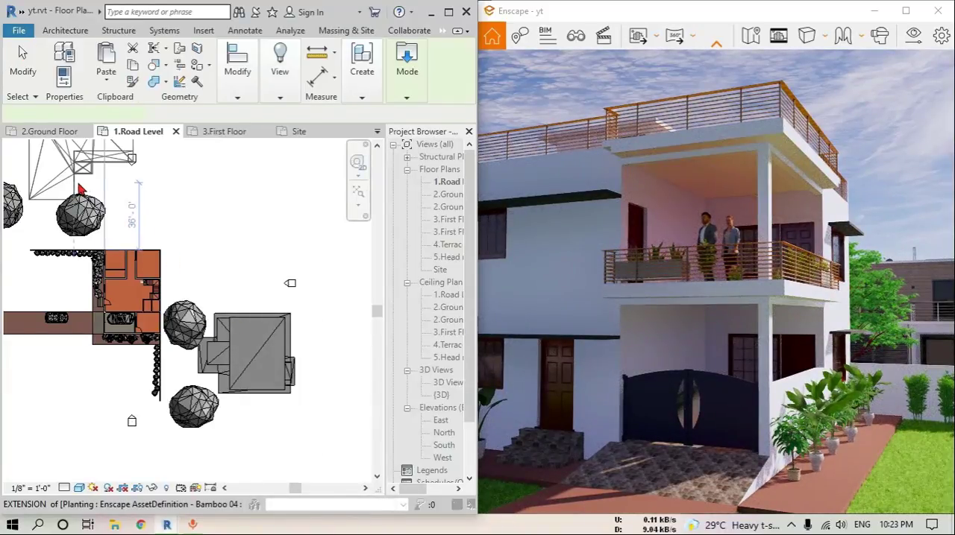
pyautogui.moveTo(73, 181); pyautogui.dragTo(160, 239, button='middle')
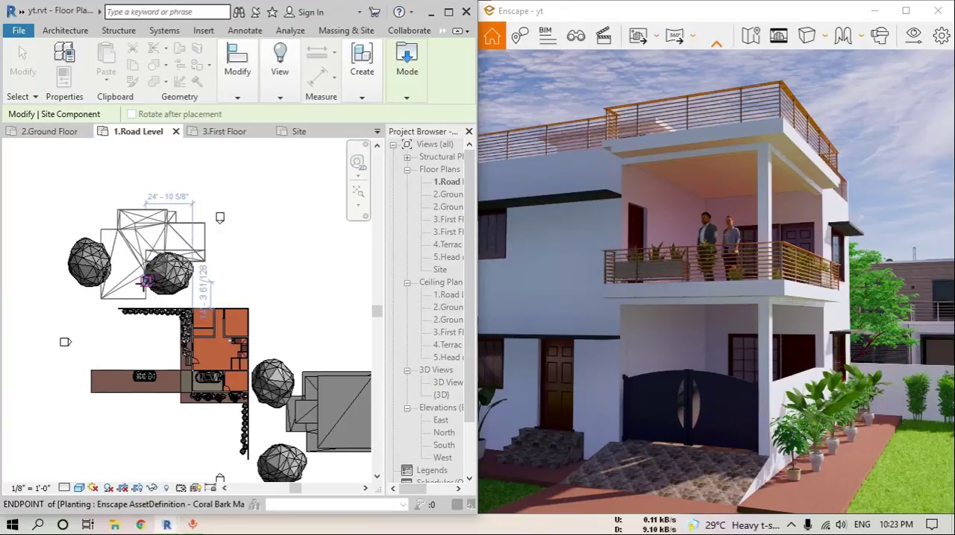
pyautogui.click(137, 282)
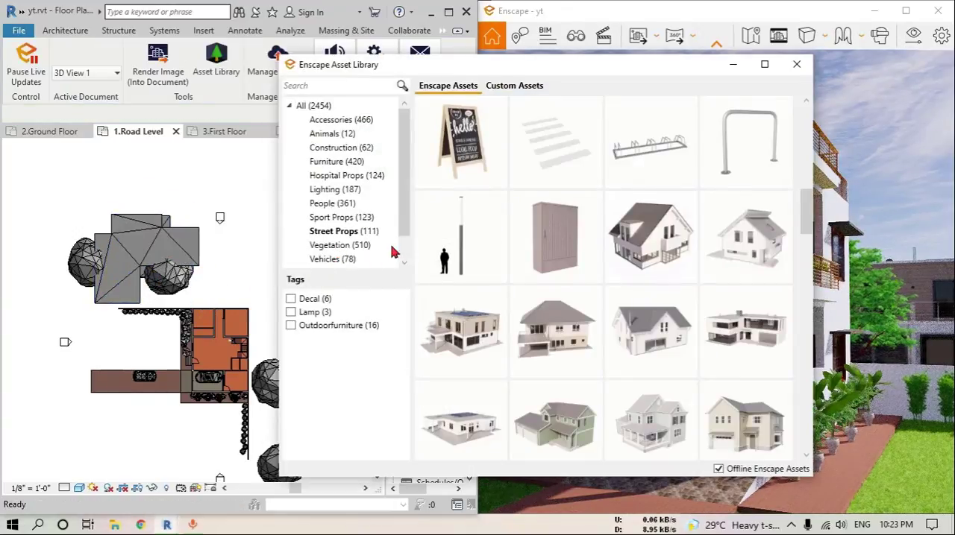
# Filter the Vegetation assets by the Tree tag and pick the Oak 04 tree for placement
pyautogui.click(392, 246)
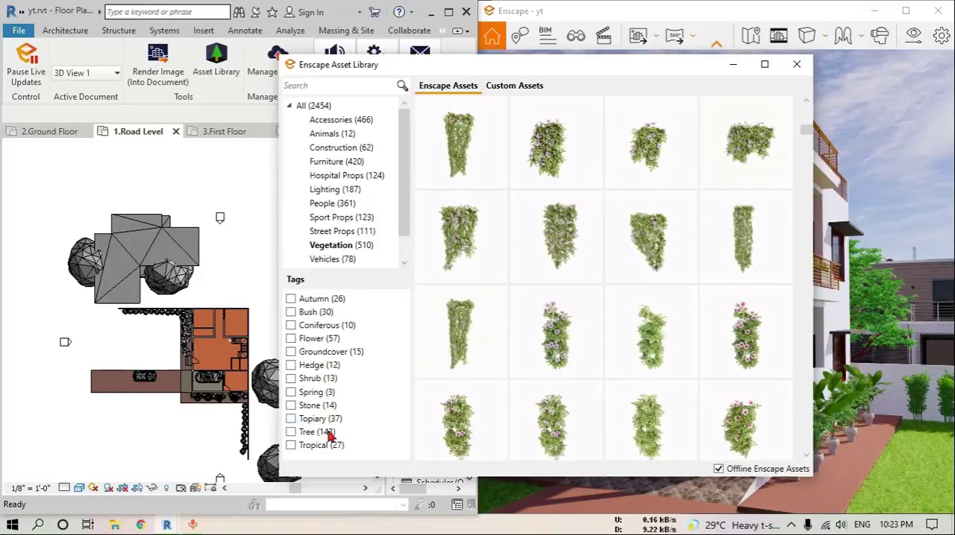
pyautogui.click(291, 432)
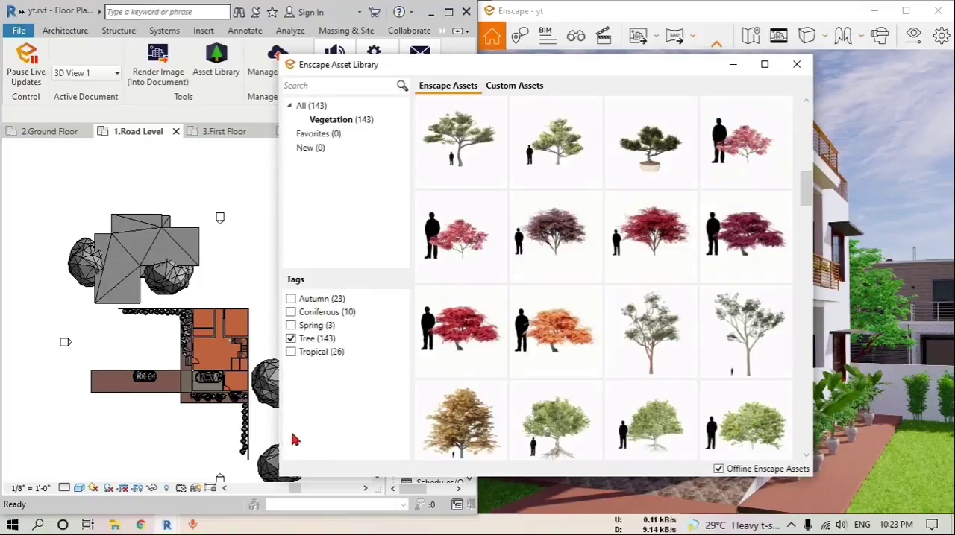
pyautogui.scroll(-1, 639, 271)
pyautogui.moveTo(646, 266)
pyautogui.scroll(-1, 646, 265)
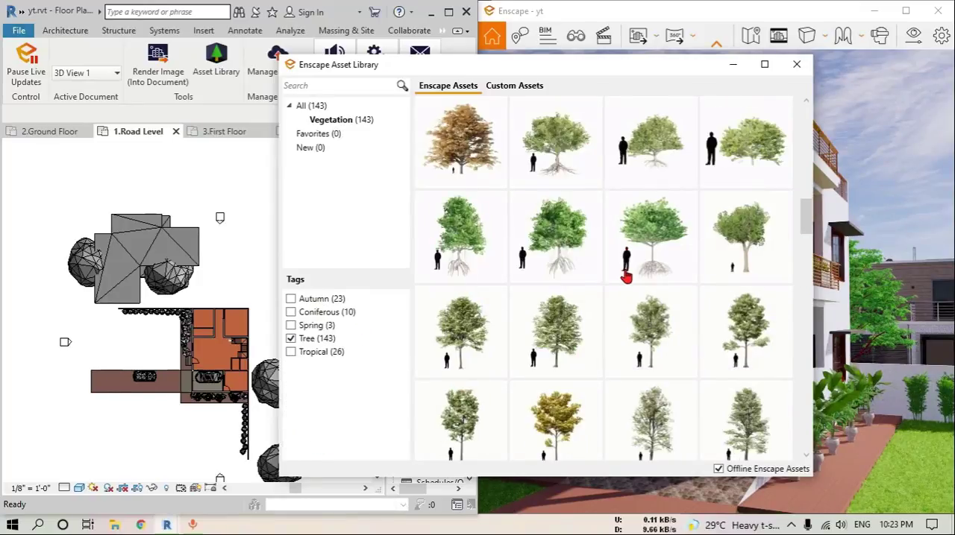
pyautogui.scroll(-1, 693, 285)
pyautogui.click(692, 285)
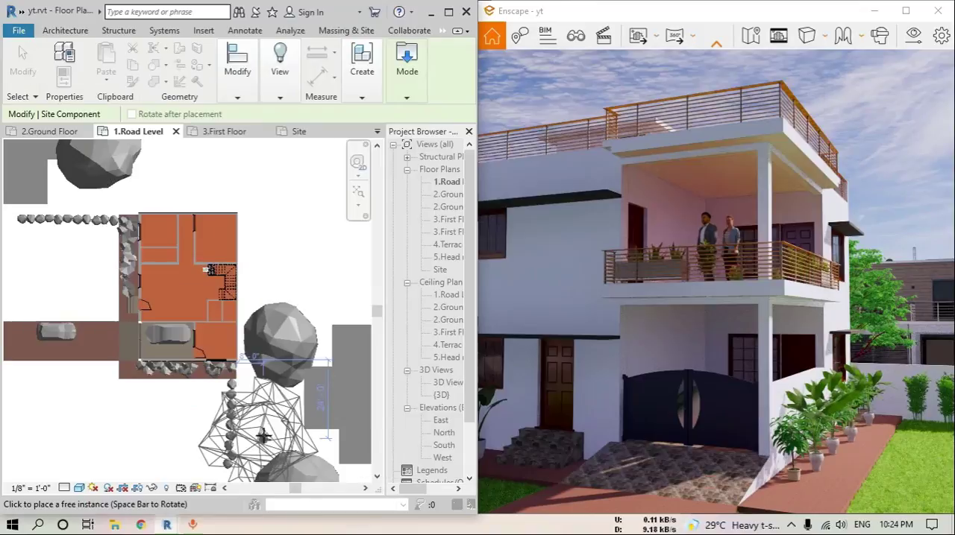
# Place Oak 04 trees southeast, northwest, north and east of the main house, then finish placing
pyautogui.scroll(5, 266, 349)
pyautogui.scroll(-4, 266, 349)
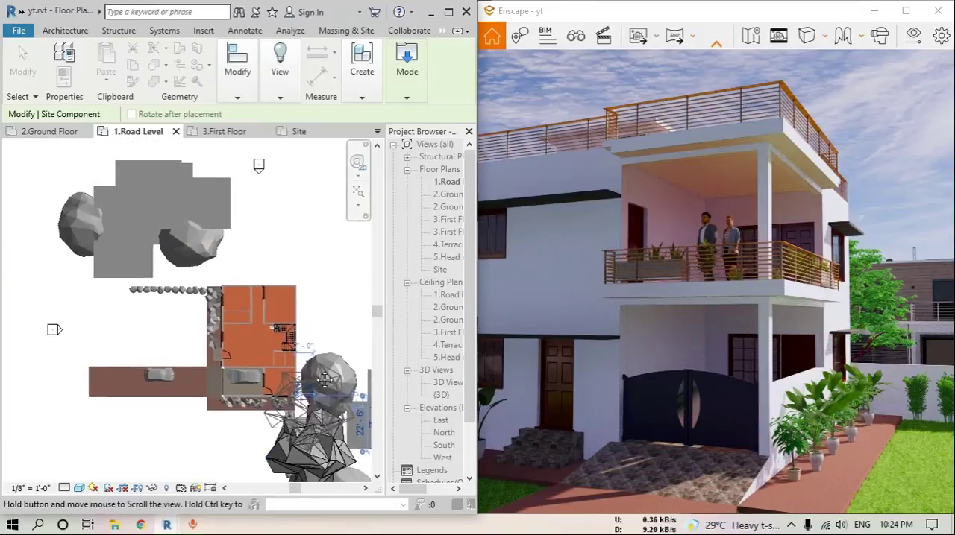
pyautogui.scroll(2, 192, 265)
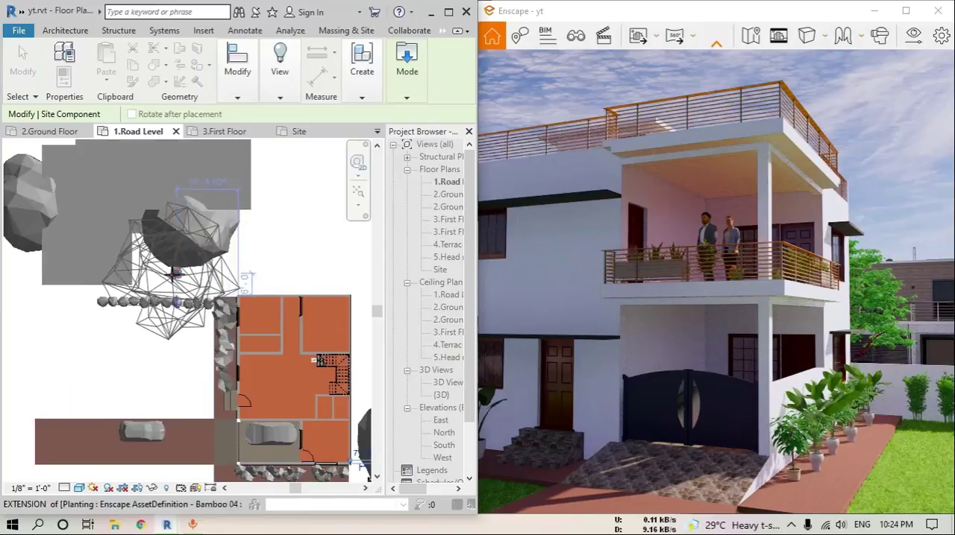
pyautogui.click(169, 270)
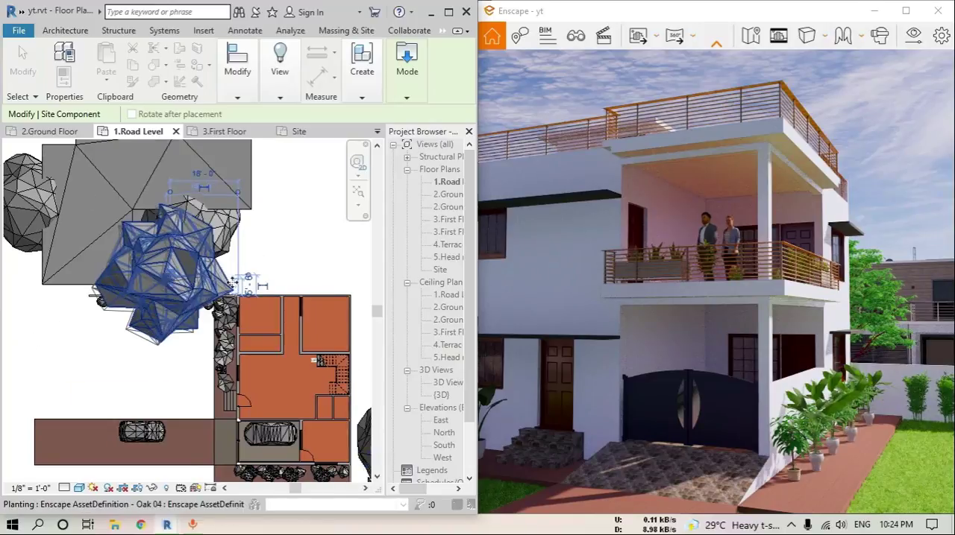
pyautogui.scroll(-2, 203, 272)
pyautogui.scroll(-1, 317, 276)
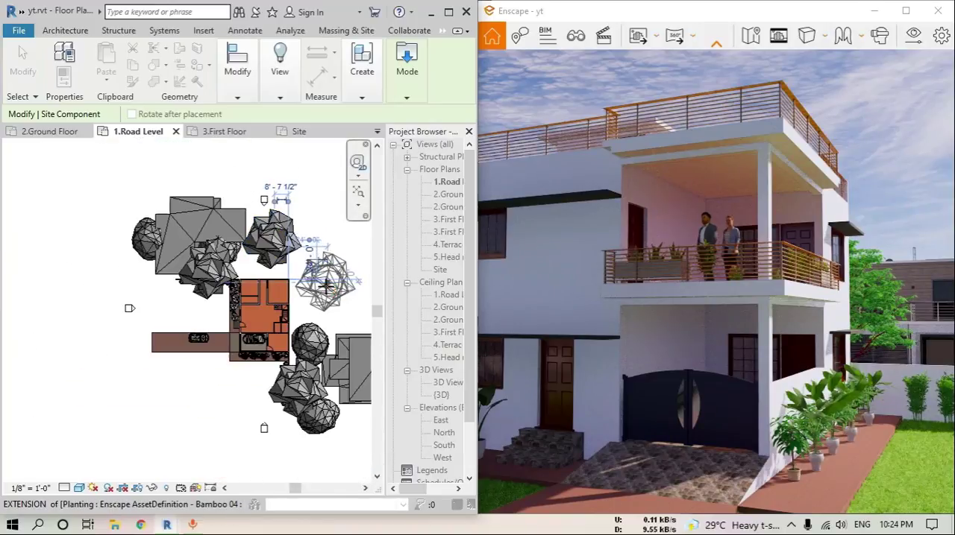
pyautogui.press('Escape')
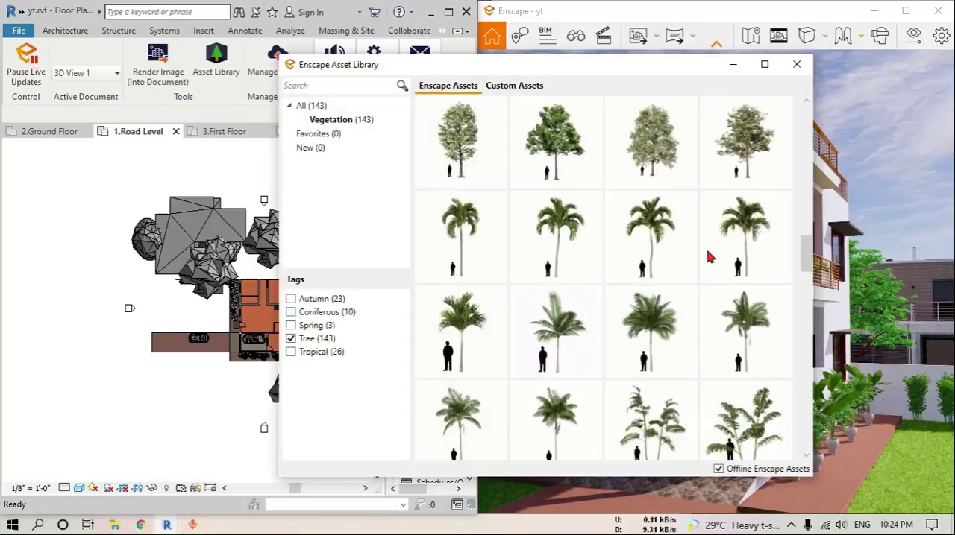
# Close the asset library and inspect the whole house from farther back in an enlarged Enscape view, then restore the side-by-side layout
pyautogui.click(796, 67)
pyautogui.click(902, 11)
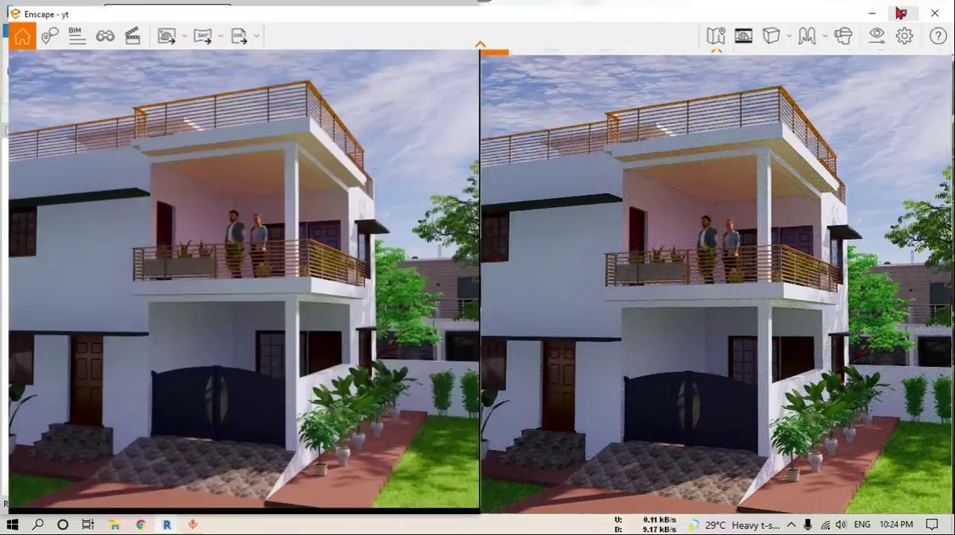
pyautogui.scroll(-6, 457, 276)
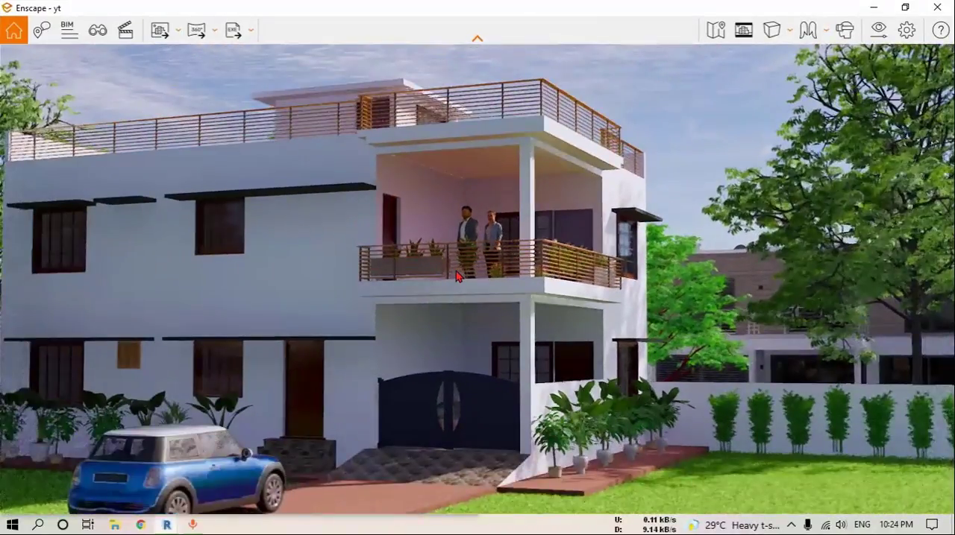
pyautogui.scroll(-2, 458, 277)
pyautogui.moveTo(507, 278); pyautogui.dragTo(506, 278, button='right')
pyautogui.moveTo(505, 278); pyautogui.dragTo(506, 278)
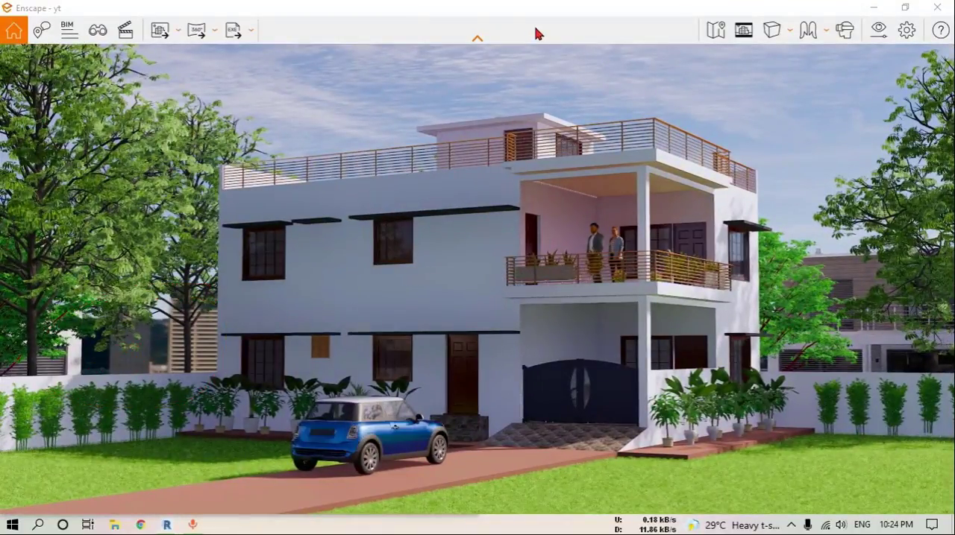
pyautogui.moveTo(542, 9); pyautogui.dragTo(954, 79)
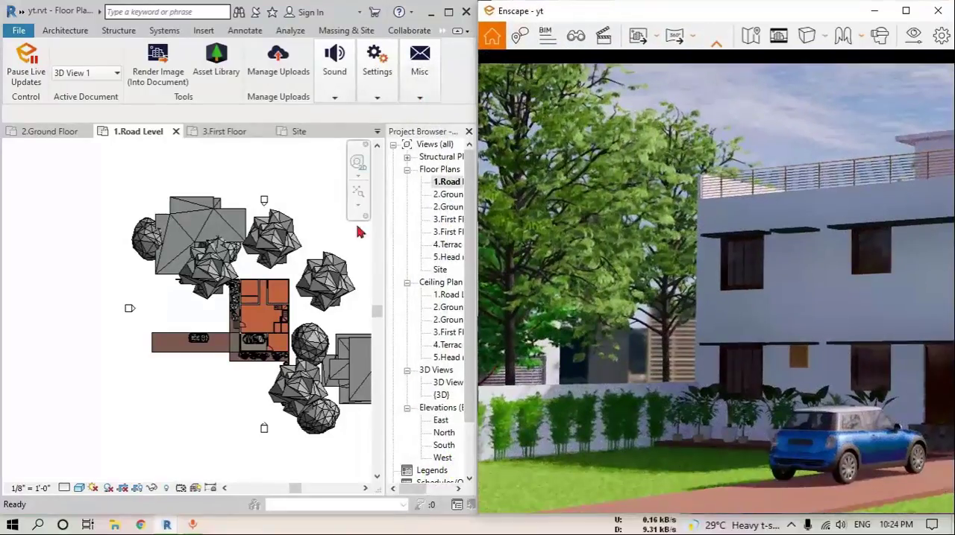
# Create a similar instance of the eastern family house north of the main house, then shift it southeast, closer to the main house
pyautogui.scroll(3, 305, 328)
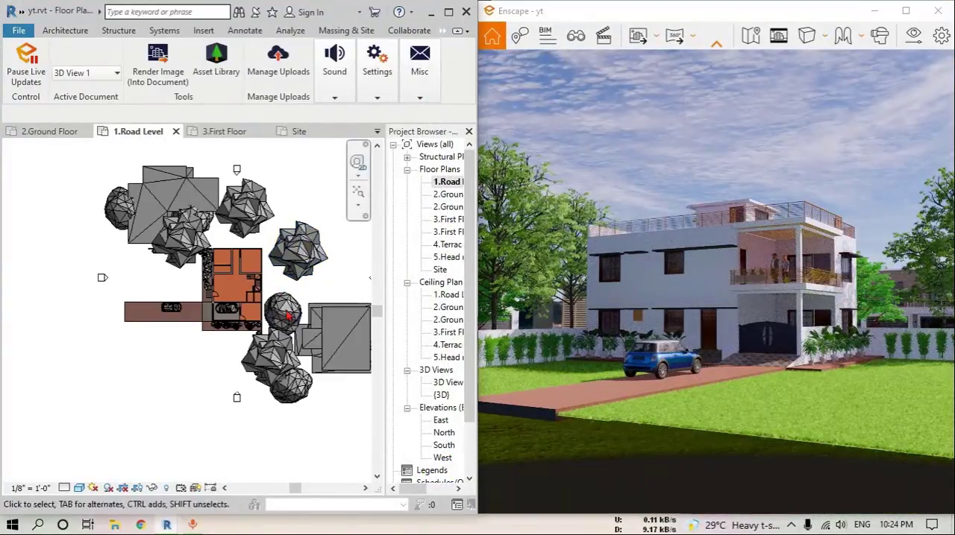
pyautogui.scroll(-2, 272, 353)
pyautogui.moveTo(307, 360); pyautogui.dragTo(207, 297, button='middle')
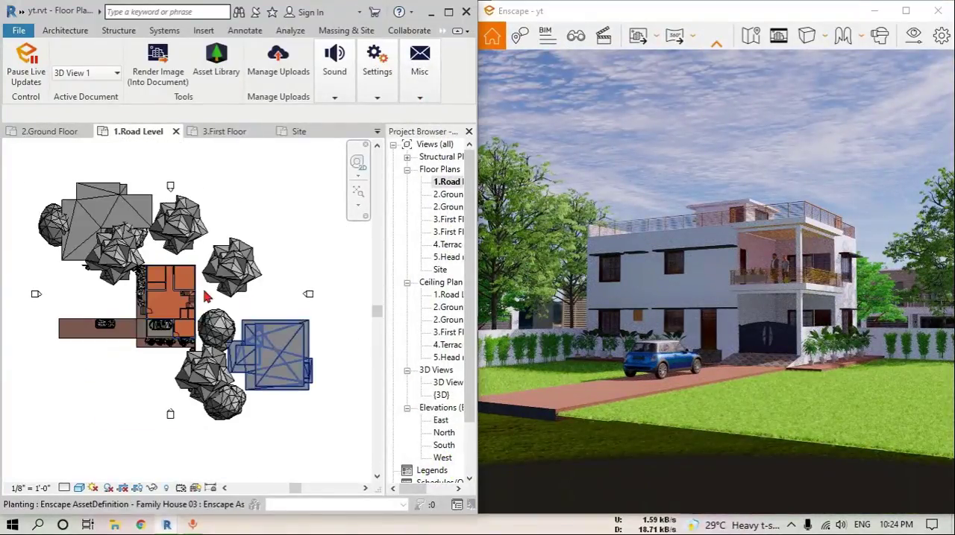
pyautogui.click(278, 344)
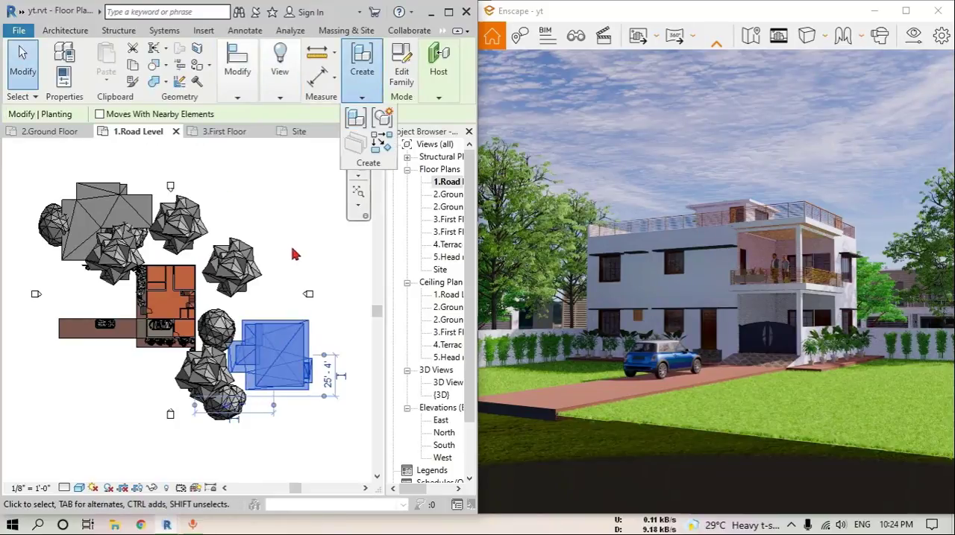
pyautogui.click(382, 147)
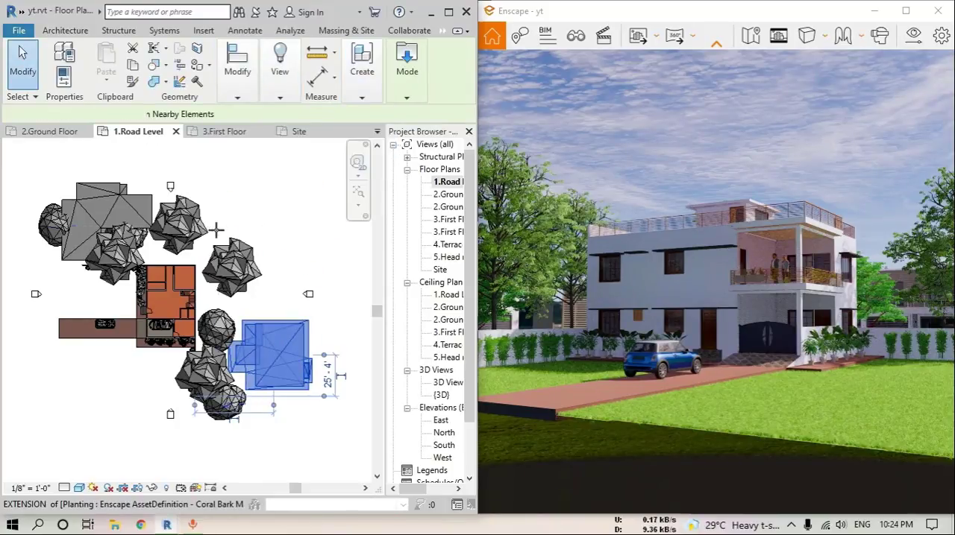
pyautogui.scroll(5, 194, 227)
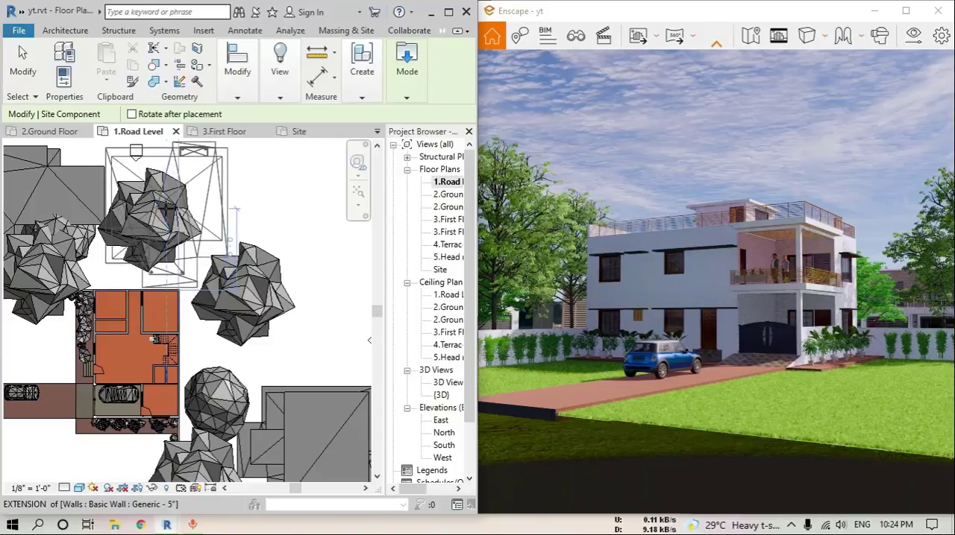
pyautogui.moveTo(177, 203); pyautogui.dragTo(231, 278, button='middle')
pyautogui.moveTo(211, 186); pyautogui.dragTo(211, 205, button='middle')
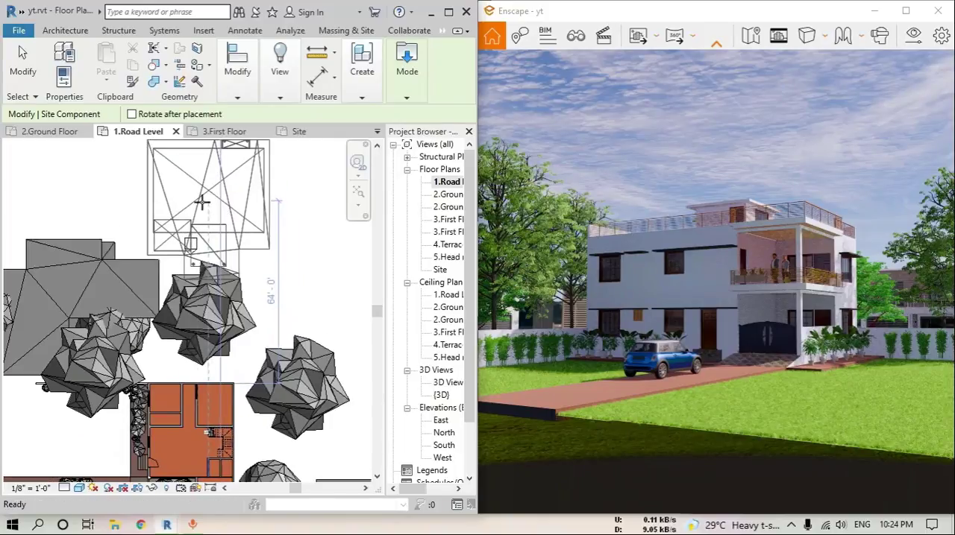
pyautogui.press('Escape')
pyautogui.press('Escape')
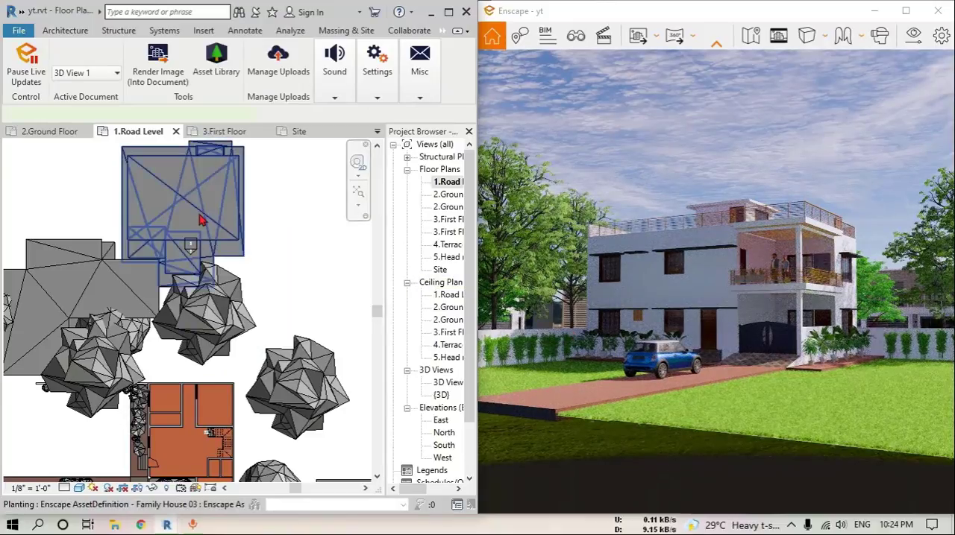
pyautogui.moveTo(200, 220); pyautogui.dragTo(249, 246)
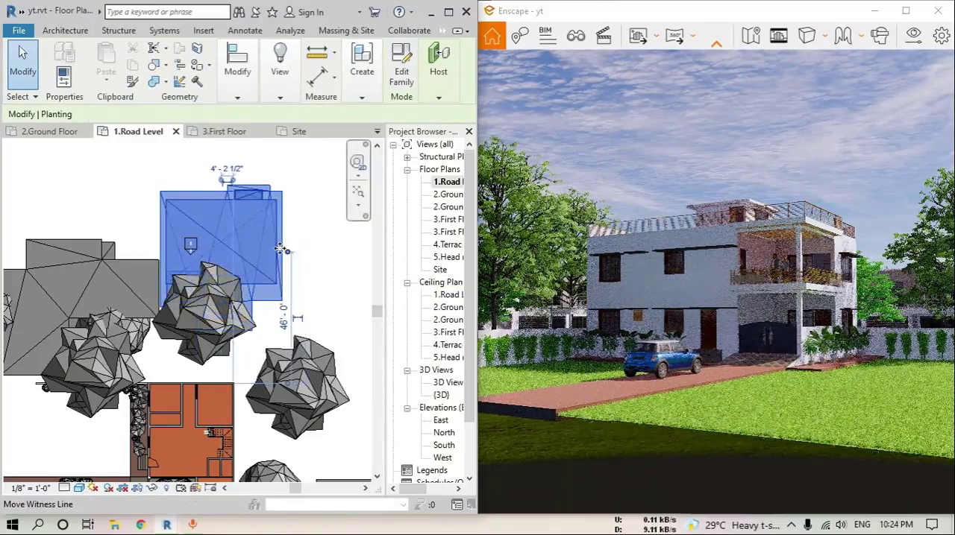
pyautogui.press('Escape')
# Move the northern and eastern oaks closer to the main house, then enlarge the Enscape view to check the scene
pyautogui.click(177, 341)
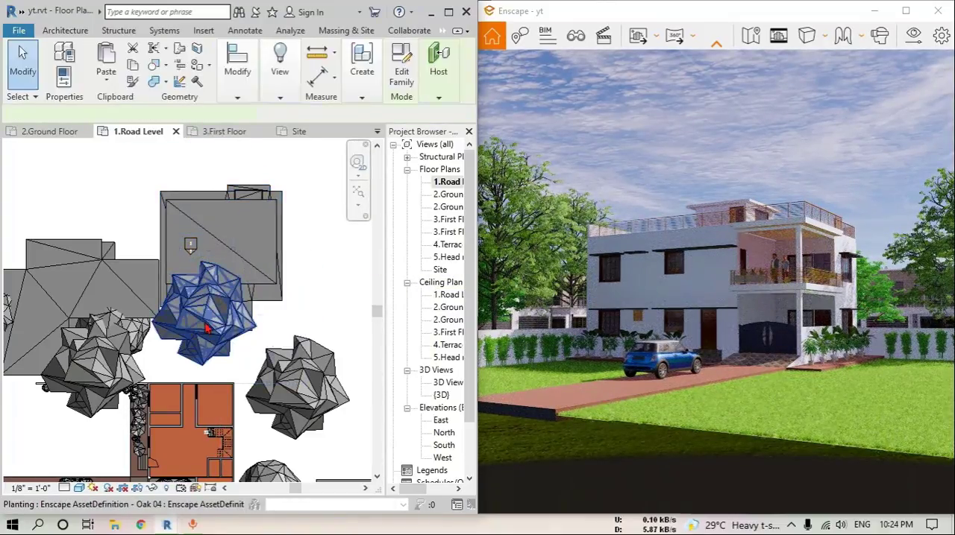
pyautogui.scroll(5, 175, 344)
pyautogui.moveTo(174, 344)
pyautogui.mouseDown()
pyautogui.moveTo(164, 345)
pyautogui.moveTo(172, 344)
pyautogui.mouseUp()
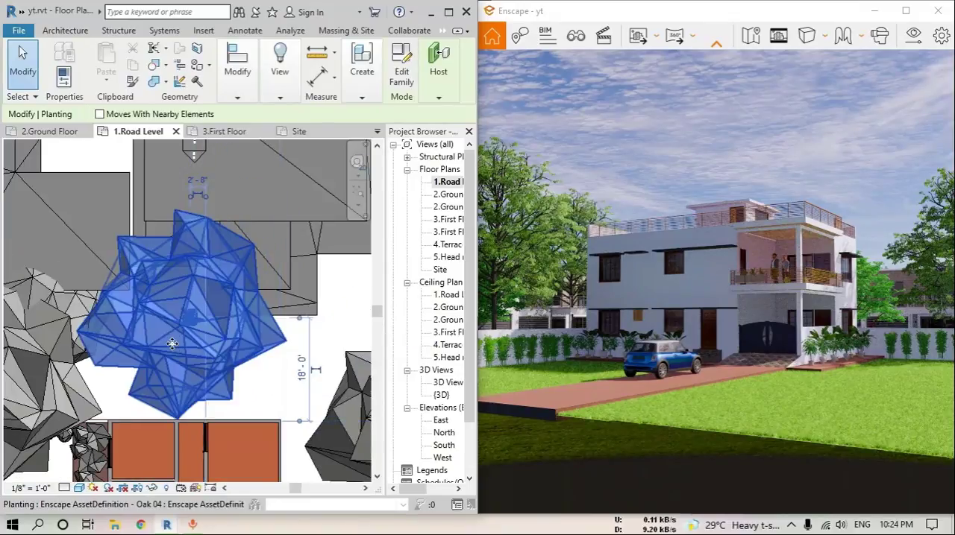
pyautogui.scroll(-3, 183, 334)
pyautogui.moveTo(225, 356); pyautogui.dragTo(197, 220, button='middle')
pyautogui.click(304, 294)
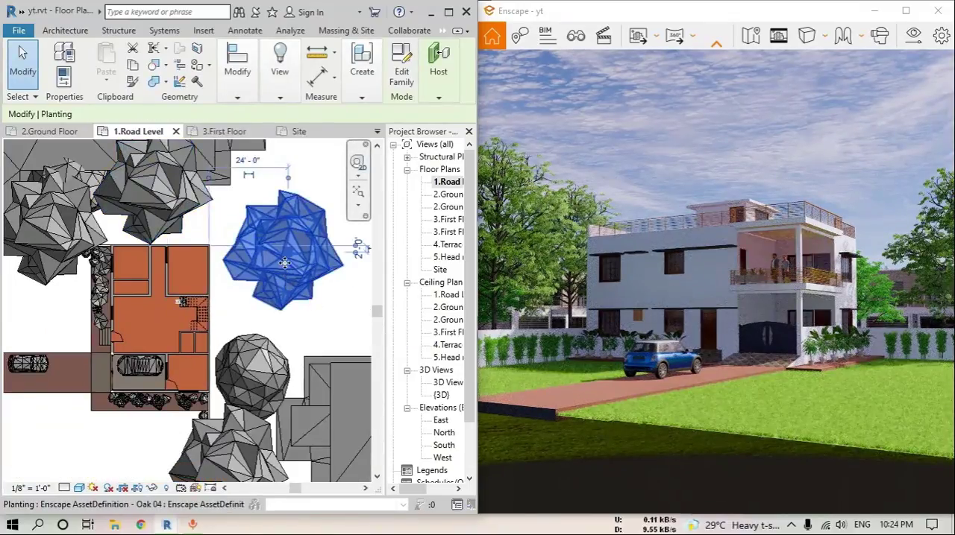
pyautogui.moveTo(283, 261); pyautogui.dragTo(266, 288)
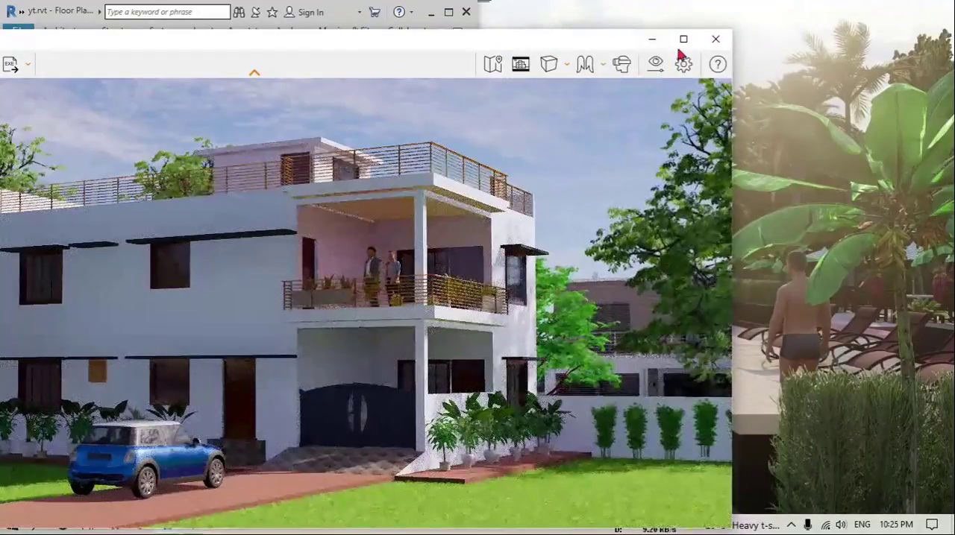
pyautogui.click(683, 39)
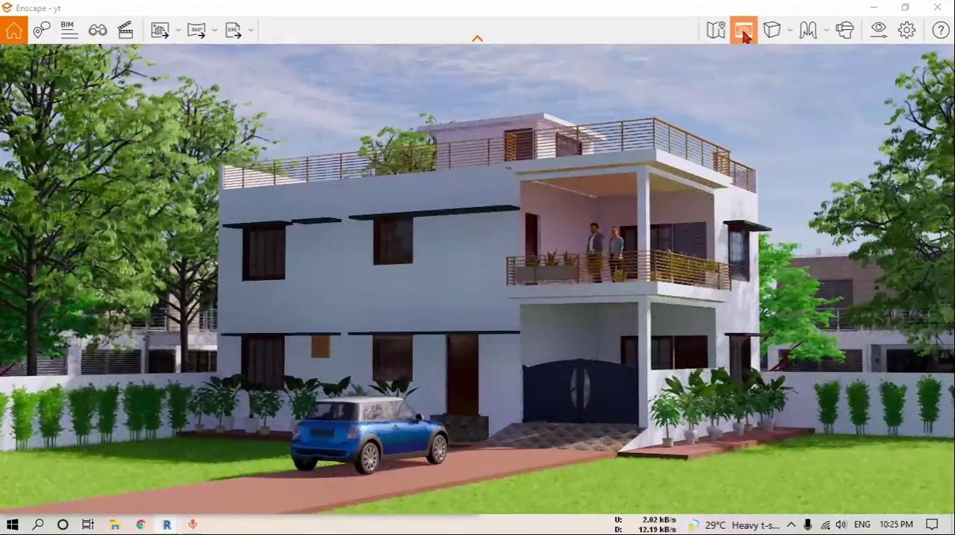
# Turn on the safe frame in Enscape and move in on the house so the blue car sits in the foreground
pyautogui.click(743, 33)
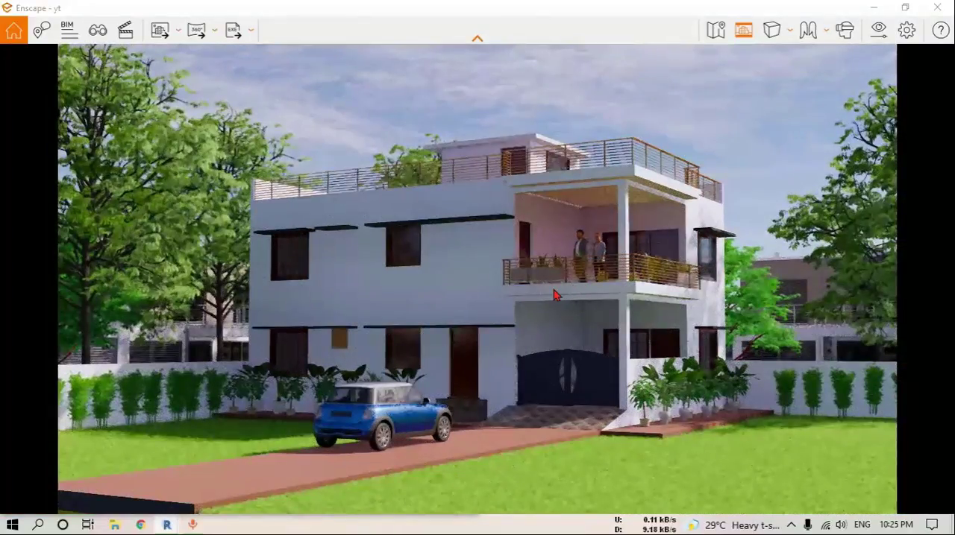
pyautogui.press('w')
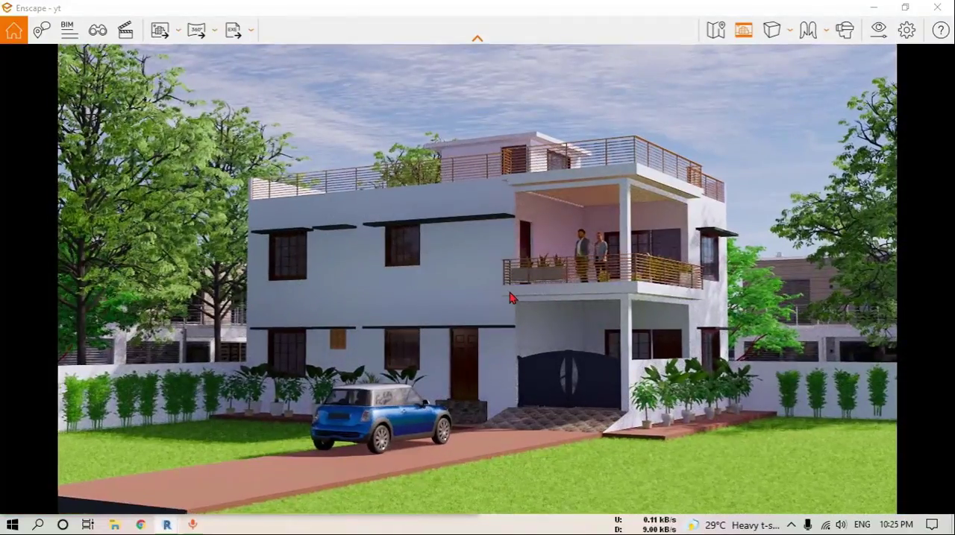
pyautogui.press('d')
pyautogui.press('w')
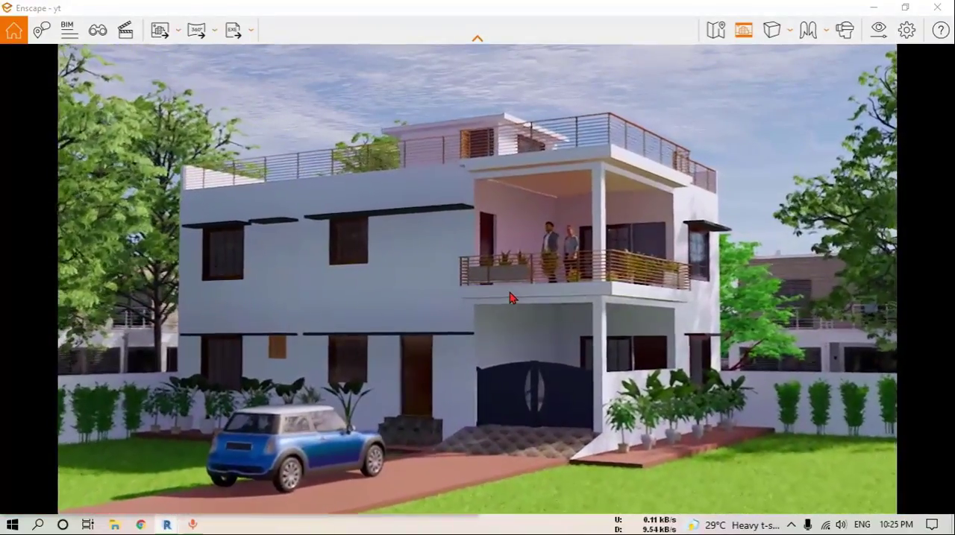
pyautogui.press('a')
pyautogui.press('a')
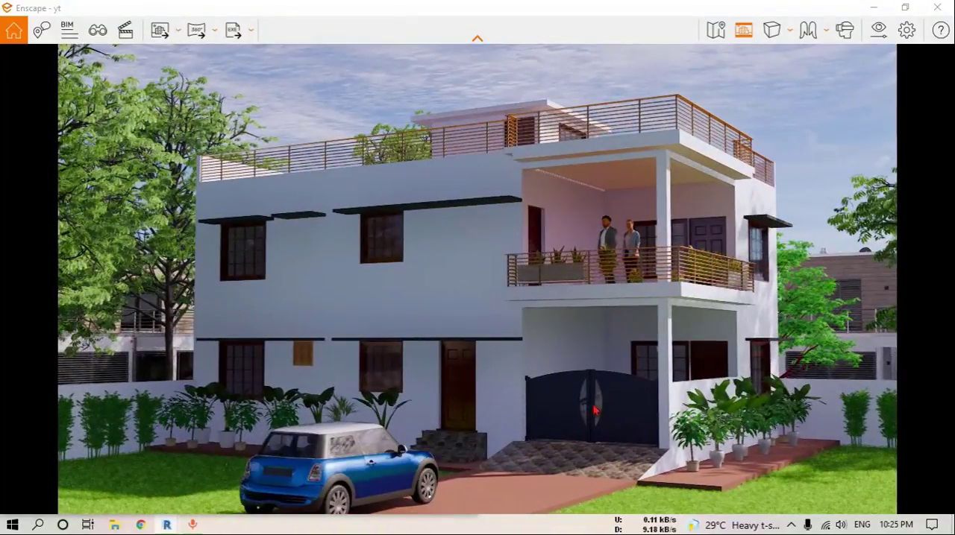
# Switch to Revit, maximize its window and open the default 3D view close up at the car porch
pyautogui.moveTo(173, 527)
pyautogui.click(91, 458)
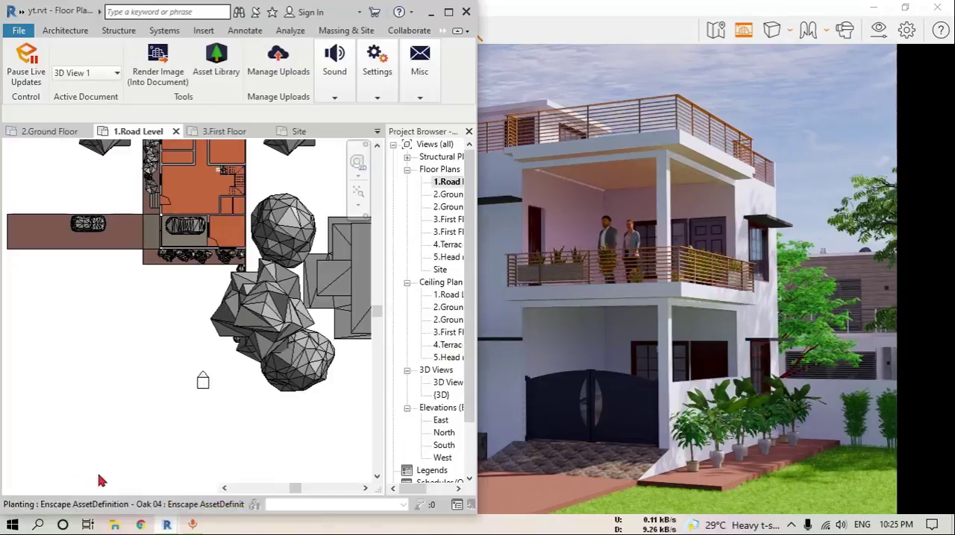
pyautogui.click(448, 12)
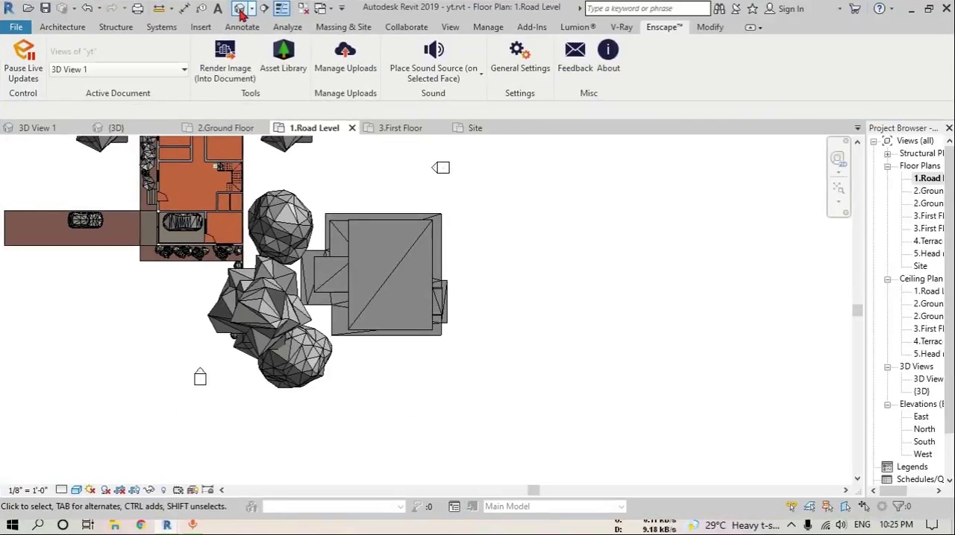
pyautogui.click(239, 9)
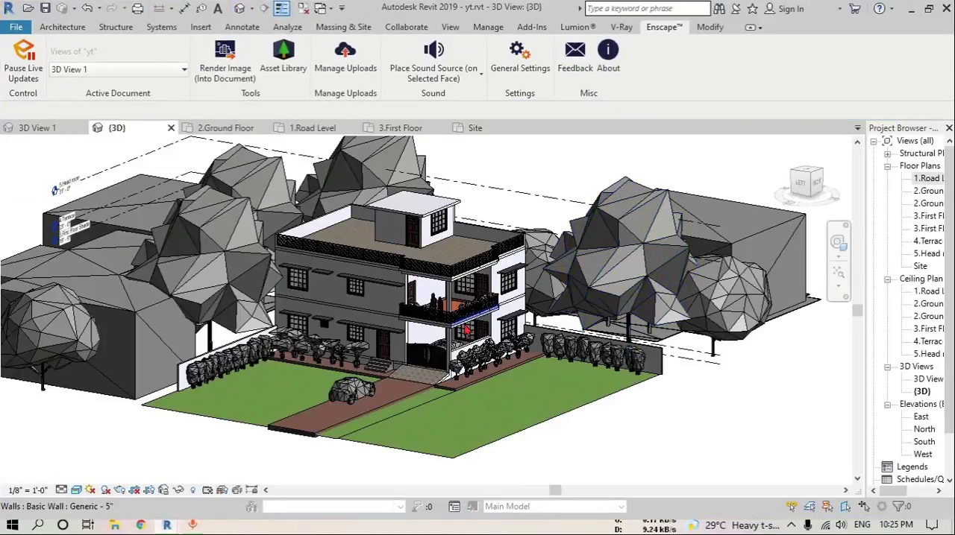
pyautogui.scroll(8, 492, 349)
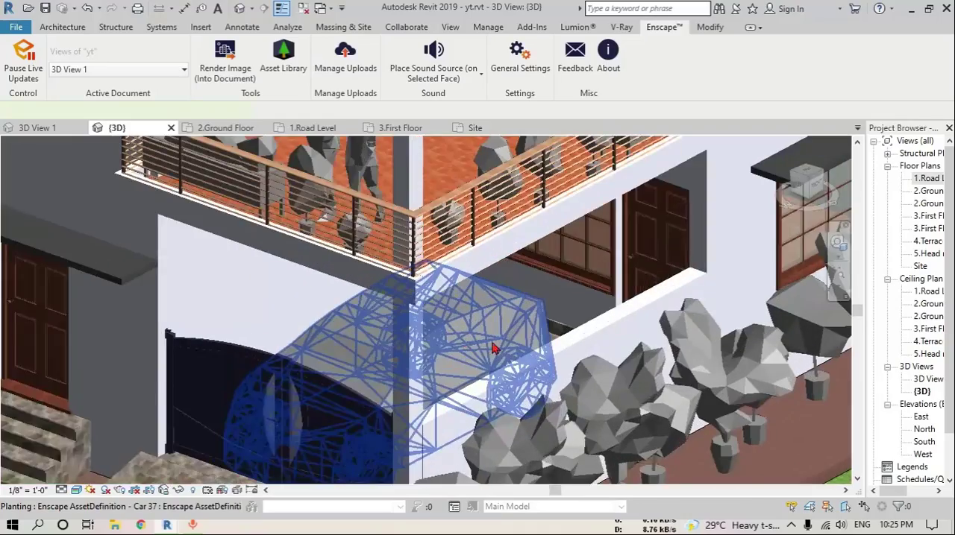
pyautogui.keyDown('shift'); pyautogui.moveTo(492, 349); pyautogui.dragTo(561, 343, button='middle'); pyautogui.keyUp('shift')
pyautogui.moveTo(560, 343); pyautogui.dragTo(532, 179, button='middle')
# Assign the Car 37 in the porch to level 2.Ground Floor with an offset of -0' 6"
pyautogui.click(478, 341)
pyautogui.keyDown('shift'); pyautogui.moveTo(477, 341); pyautogui.dragTo(256, 279, button='middle'); pyautogui.keyUp('shift')
pyautogui.press('p')
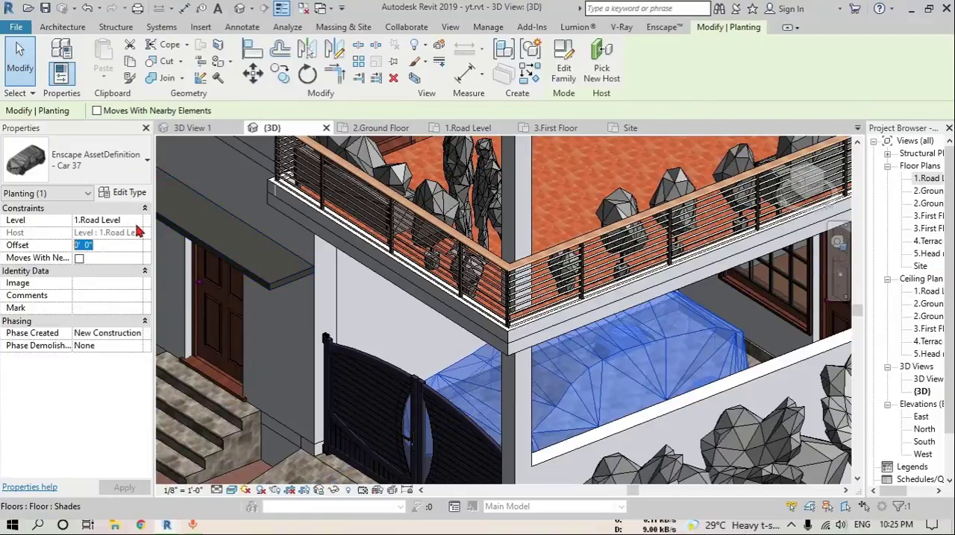
pyautogui.click(137, 220)
pyautogui.click(112, 243)
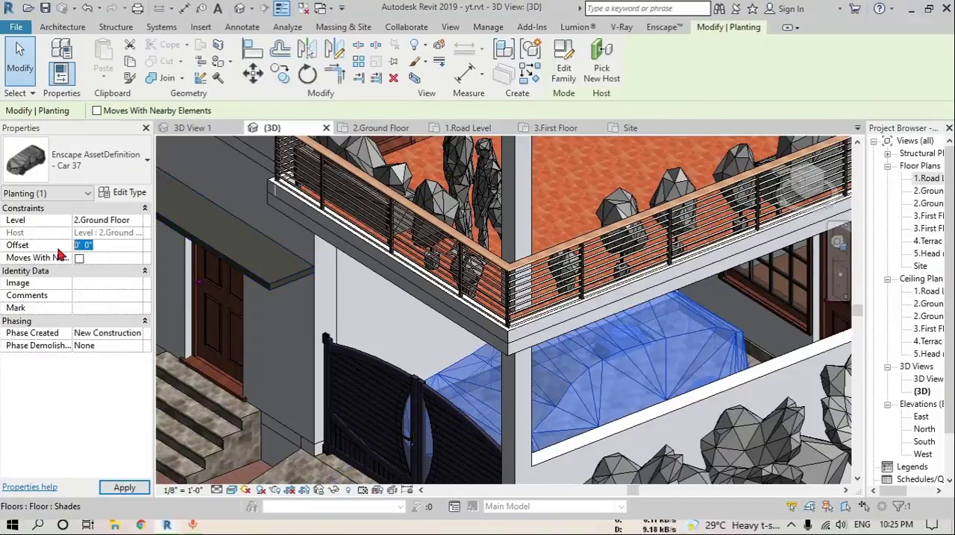
pyautogui.write('-')
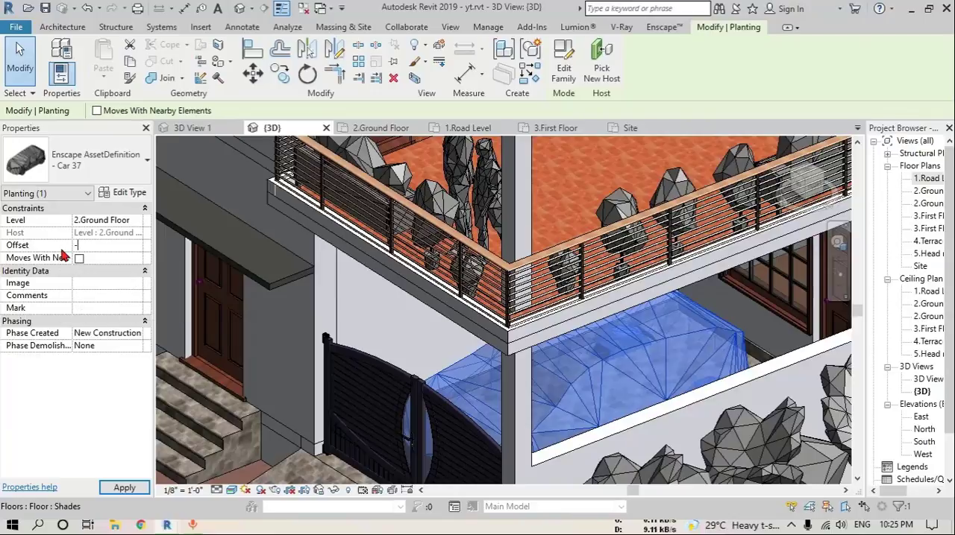
pyautogui.write('0\' 6"')
pyautogui.press('Return')
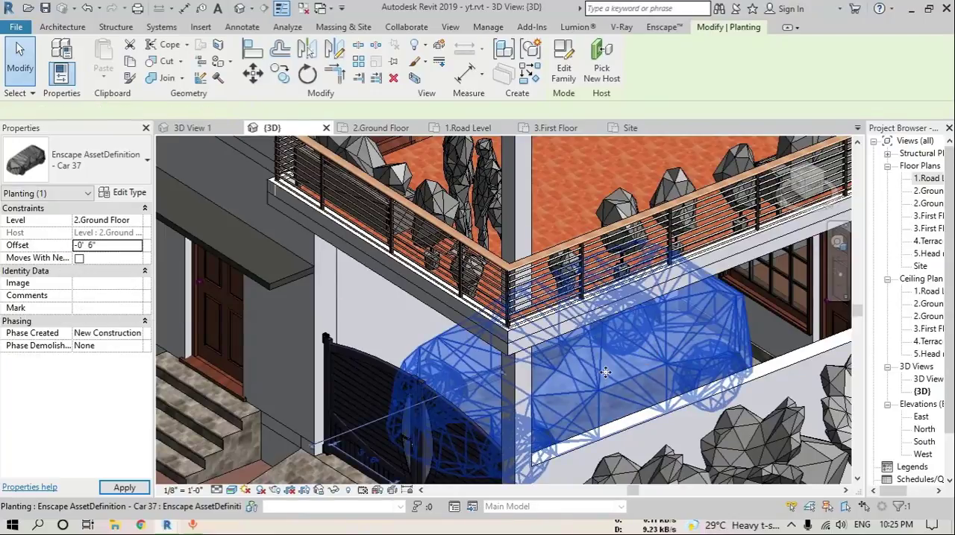
pyautogui.moveTo(643, 355)
pyautogui.keyDown('shift'); pyautogui.mouseDown(button='middle')
pyautogui.moveTo(701, 362)
pyautogui.moveTo(646, 366)
pyautogui.mouseUp(button='middle'); pyautogui.keyUp('shift')
pyautogui.press('Escape')
# Return to Enscape and adjust camera distance, height and angle to frame the house's front corner and driveway
pyautogui.hotkey('alt', 'Tab')
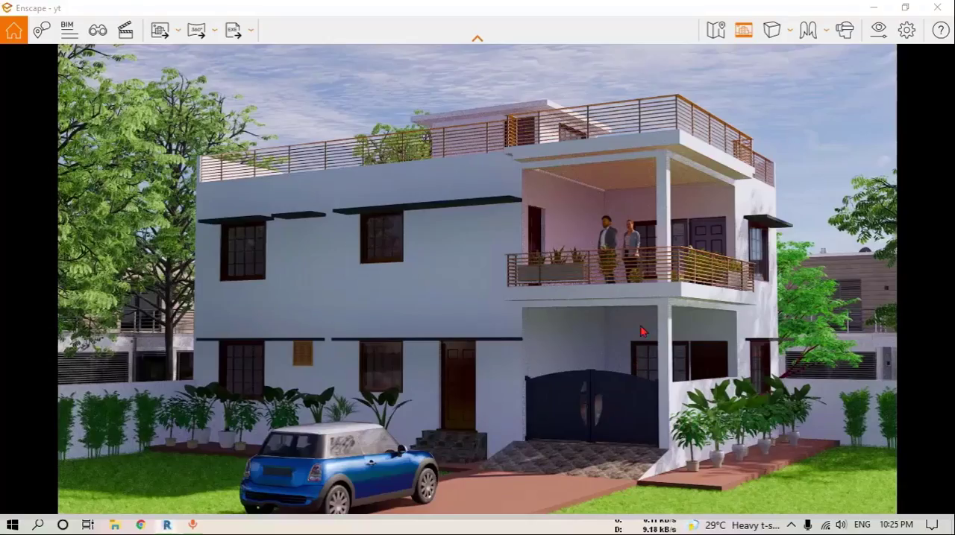
pyautogui.scroll(-1, 594, 321)
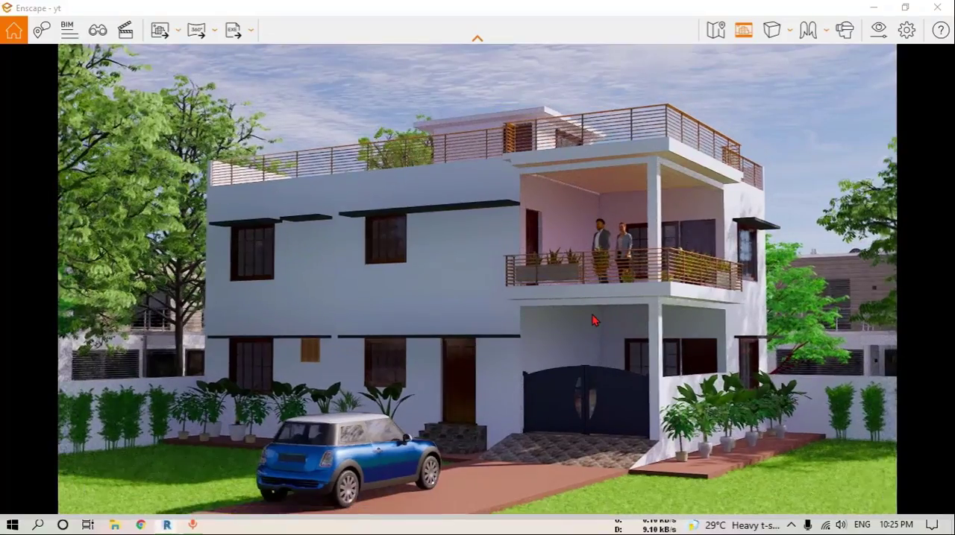
pyautogui.scroll(1, 594, 321)
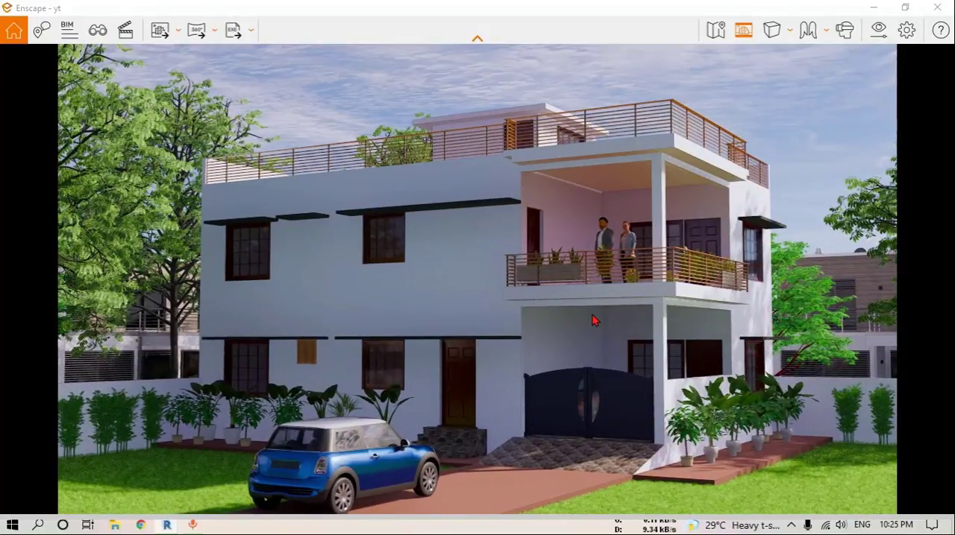
pyautogui.press('q')
pyautogui.press('e')
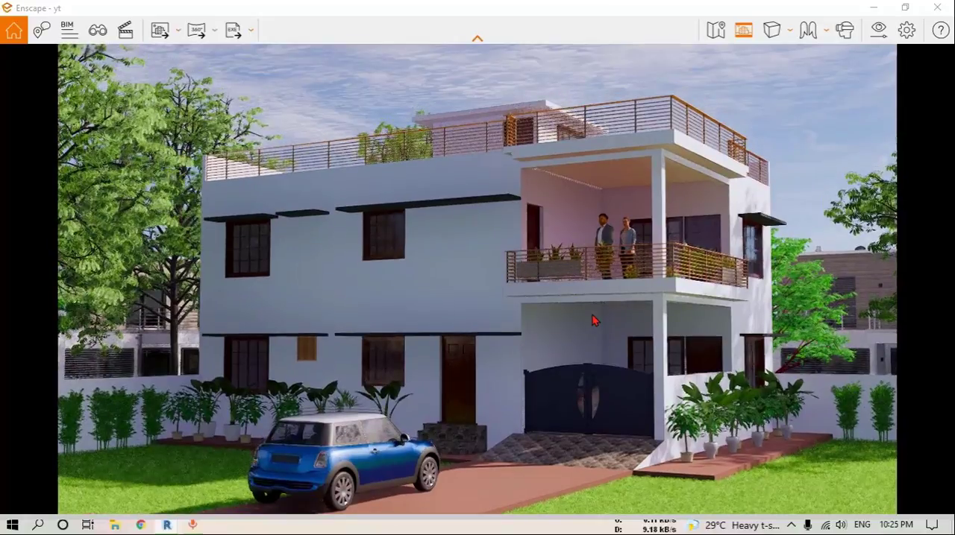
pyautogui.press('q')
pyautogui.press('q')
pyautogui.press('e')
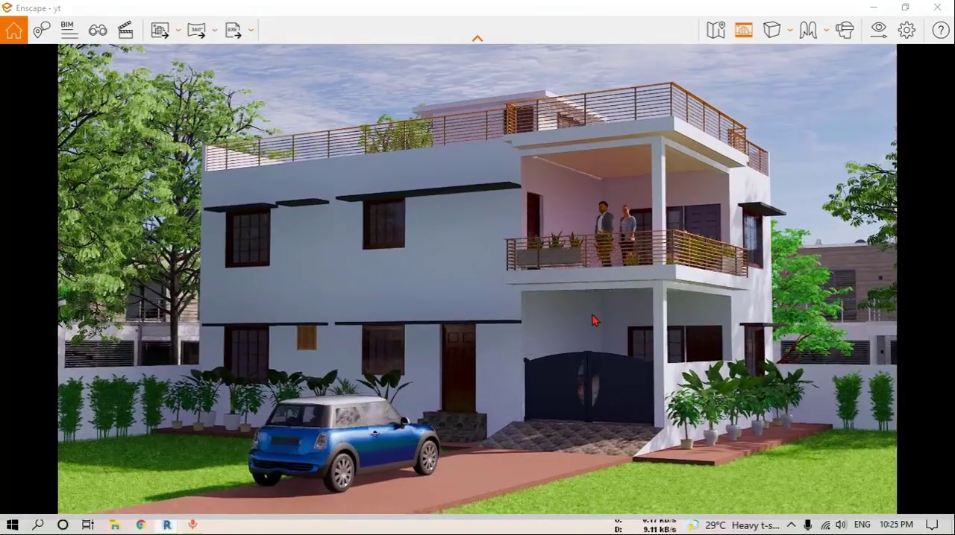
pyautogui.moveTo(589, 312); pyautogui.dragTo(588, 312, button='right')
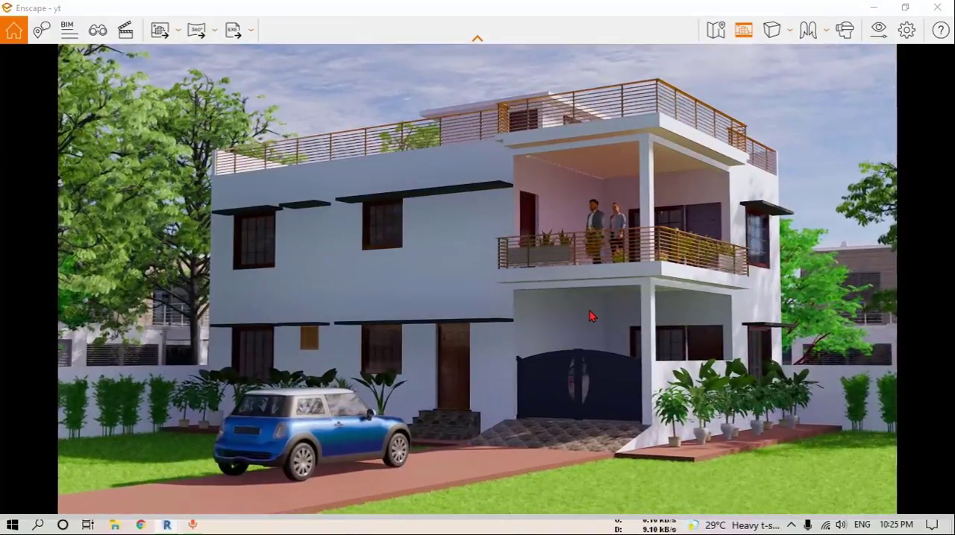
pyautogui.press('d')
pyautogui.moveTo(572, 278); pyautogui.dragTo(574, 276, button='right')
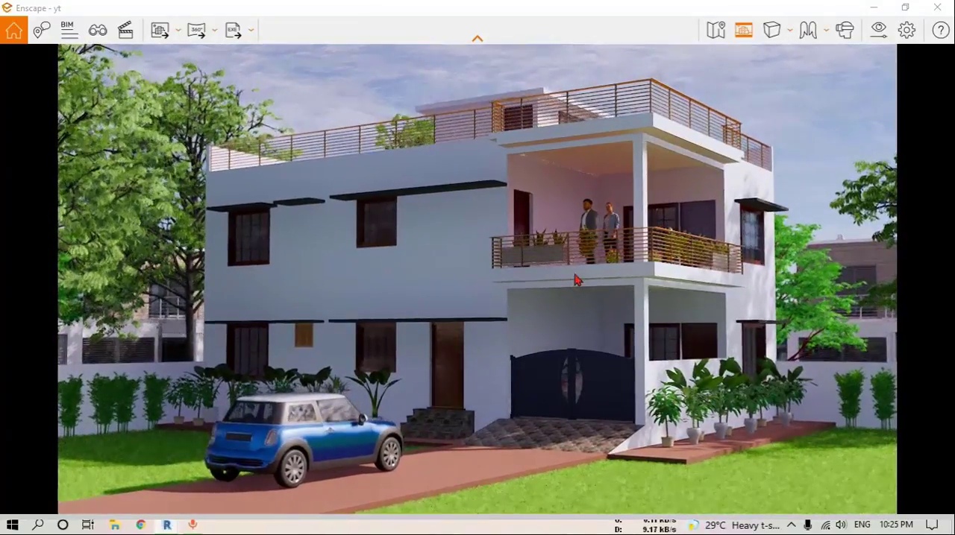
# In the visual settings, set the camera exposure to 29 % and the horizontal field of view to 41°
pyautogui.click(878, 30)
pyautogui.moveTo(485, 7); pyautogui.dragTo(763, 35)
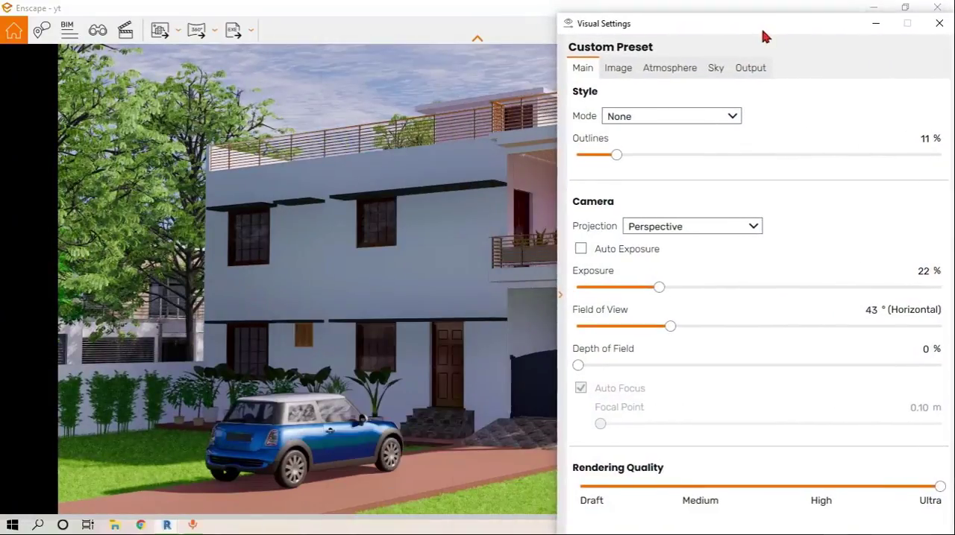
pyautogui.moveTo(657, 293); pyautogui.dragTo(670, 292)
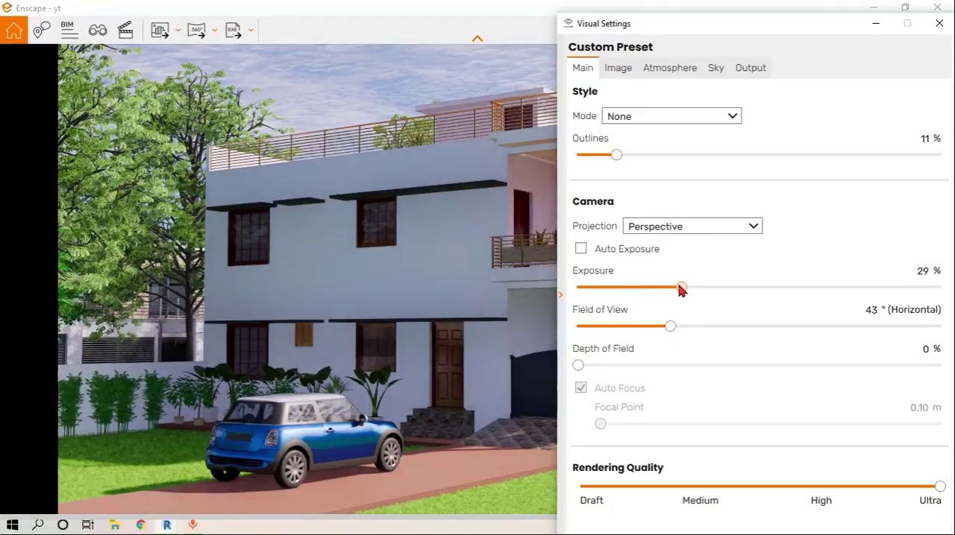
pyautogui.moveTo(742, 23)
pyautogui.mouseDown()
pyautogui.moveTo(778, 41)
pyautogui.moveTo(954, 62)
pyautogui.moveTo(683, 32)
pyautogui.moveTo(714, 38)
pyautogui.moveTo(761, 23)
pyautogui.mouseUp()
pyautogui.moveTo(722, 331)
pyautogui.mouseDown()
pyautogui.moveTo(853, 331)
pyautogui.moveTo(717, 331)
pyautogui.mouseUp()
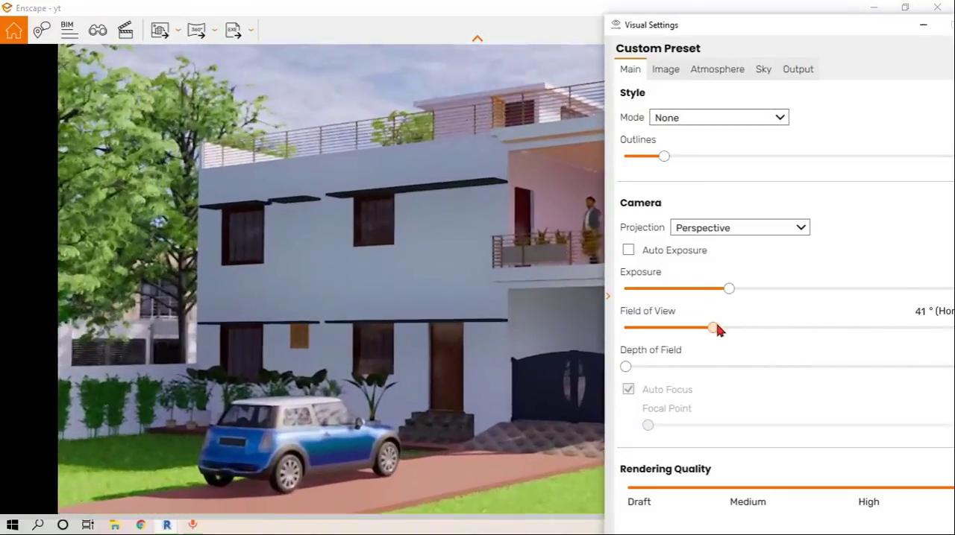
pyautogui.moveTo(769, 25); pyautogui.dragTo(710, 54)
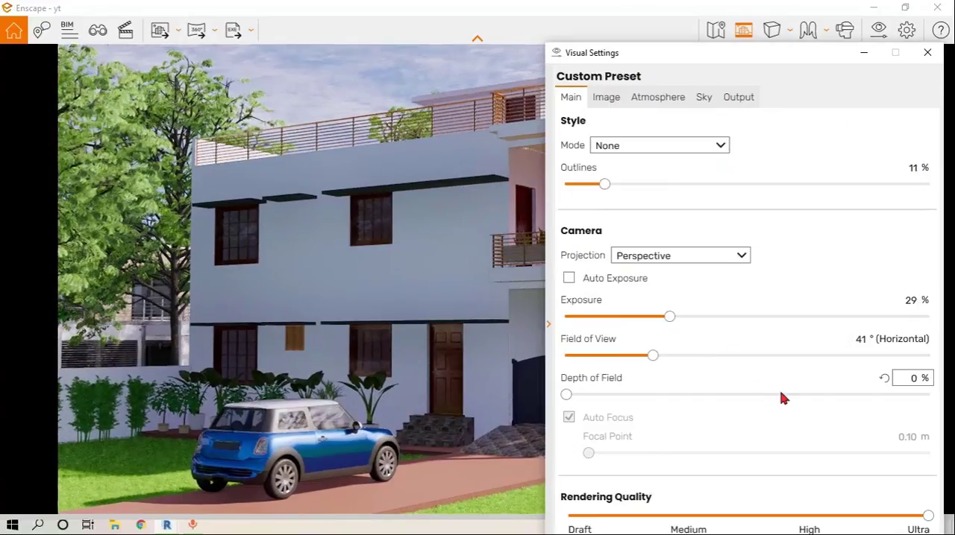
# Set the image highlights to -2 % and shadows to -71 %, and raise the sun brightness to 72 %
pyautogui.click(602, 103)
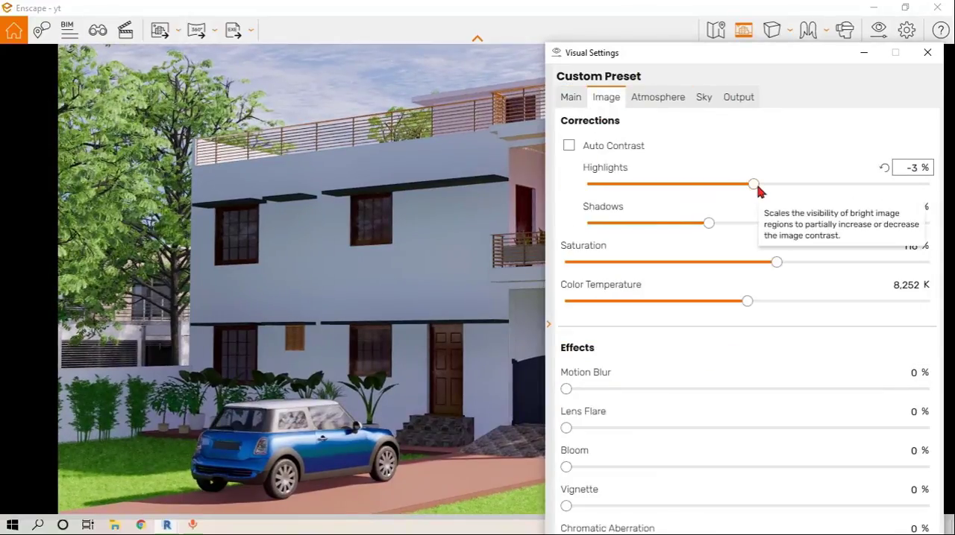
pyautogui.moveTo(757, 186); pyautogui.dragTo(734, 187)
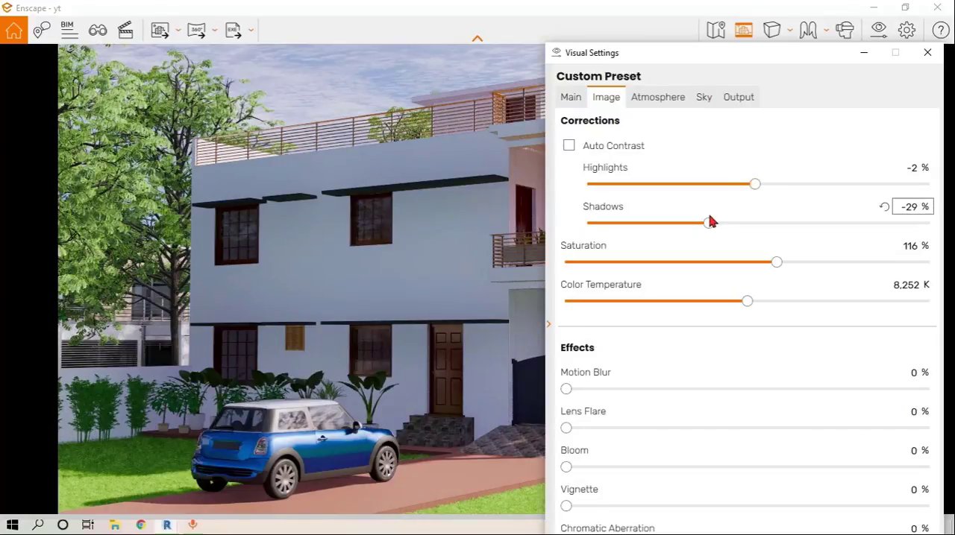
pyautogui.moveTo(708, 223); pyautogui.dragTo(652, 226)
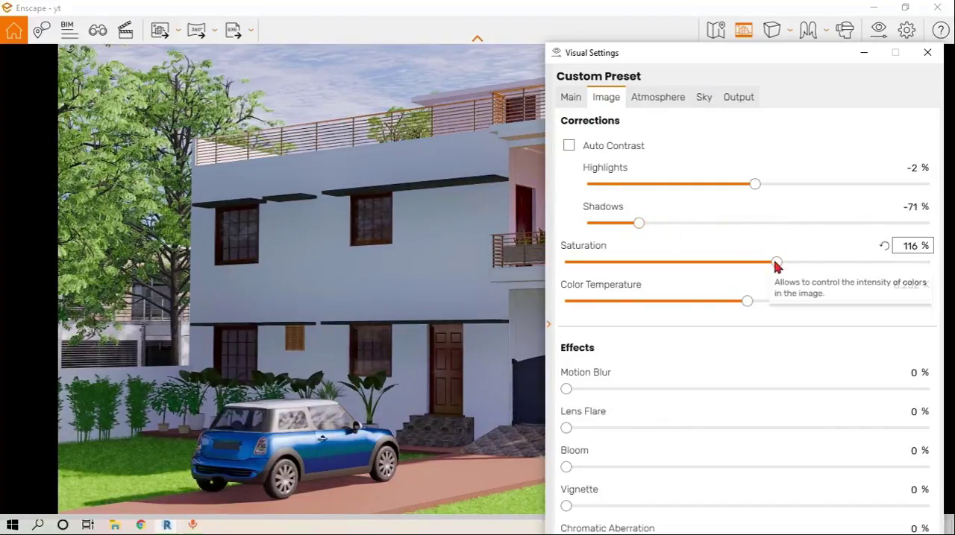
pyautogui.click(742, 30)
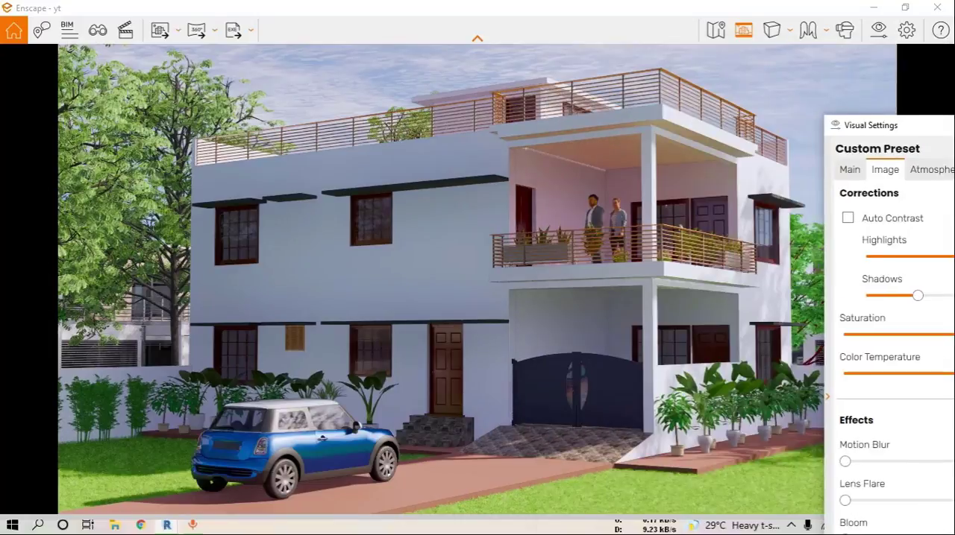
pyautogui.click(743, 31)
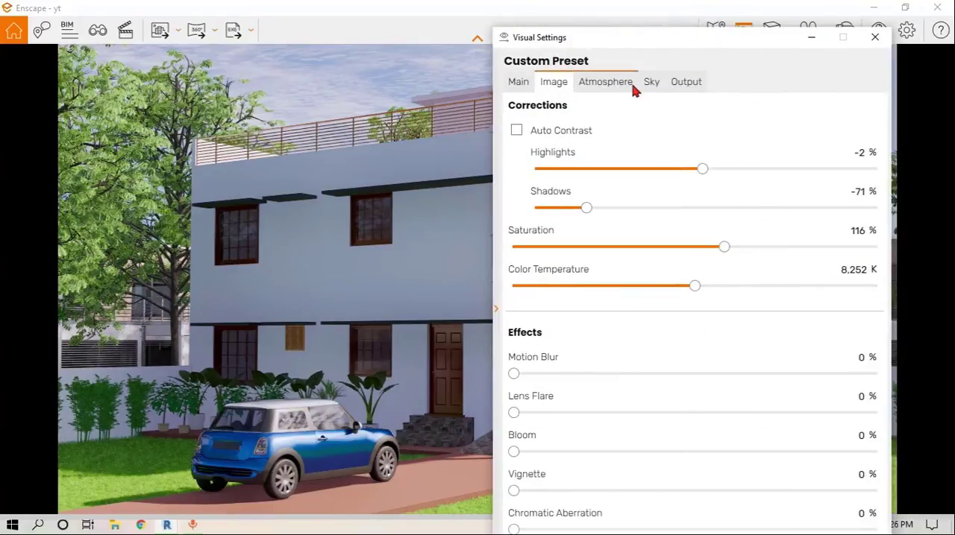
pyautogui.click(626, 84)
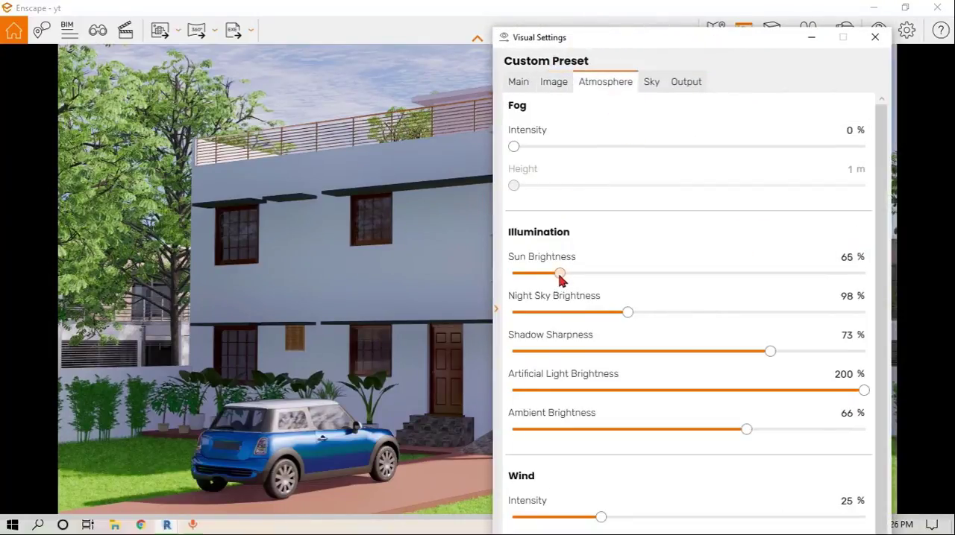
pyautogui.moveTo(560, 276); pyautogui.dragTo(564, 276)
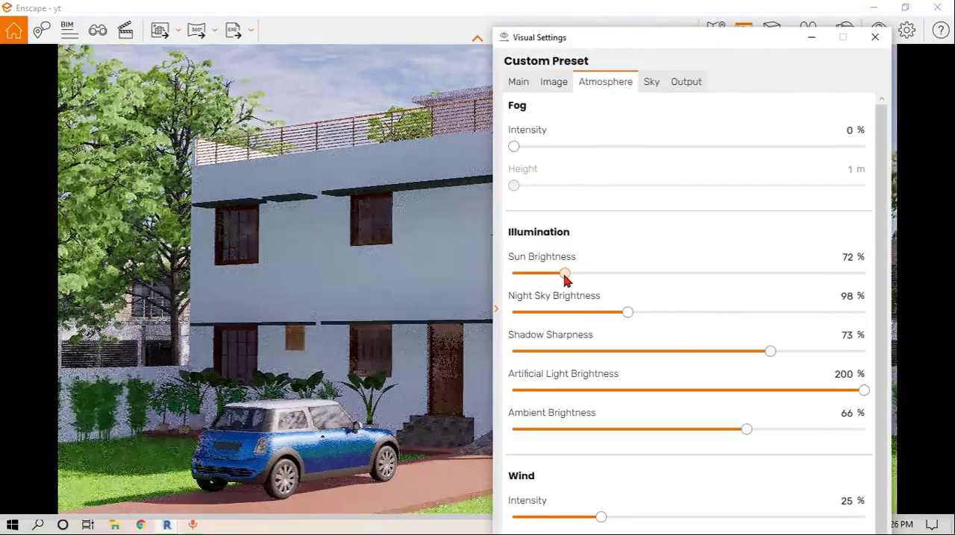
# Set the cloud density to 19 % and variety to 40 %, then close the visual settings
pyautogui.click(651, 82)
pyautogui.moveTo(638, 327); pyautogui.dragTo(582, 327)
pyautogui.moveTo(633, 41); pyautogui.dragTo(665, 14)
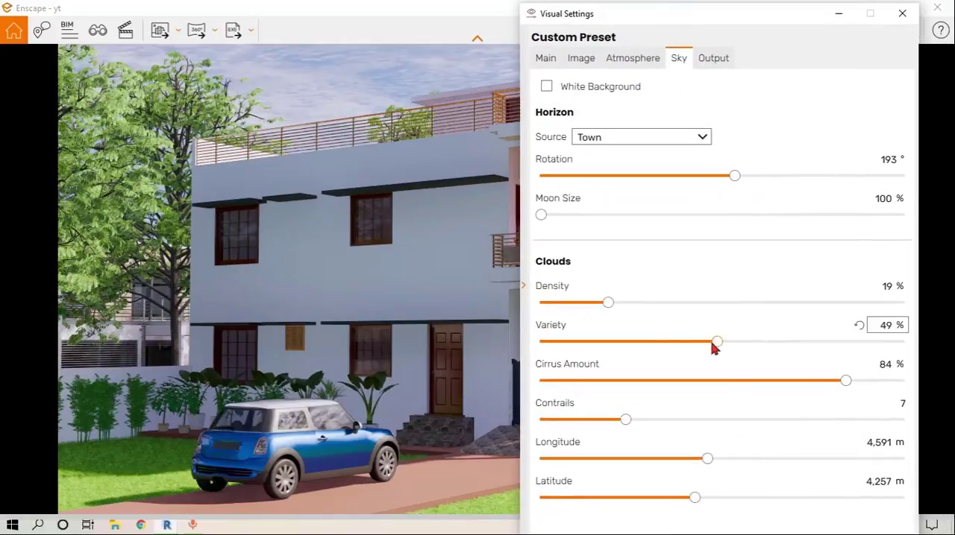
pyautogui.moveTo(714, 347); pyautogui.dragTo(683, 344)
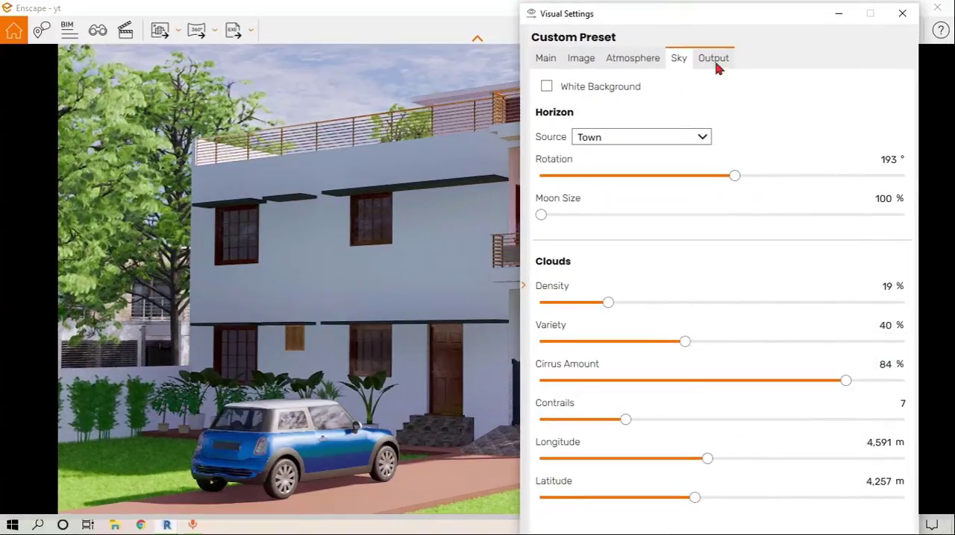
pyautogui.click(903, 14)
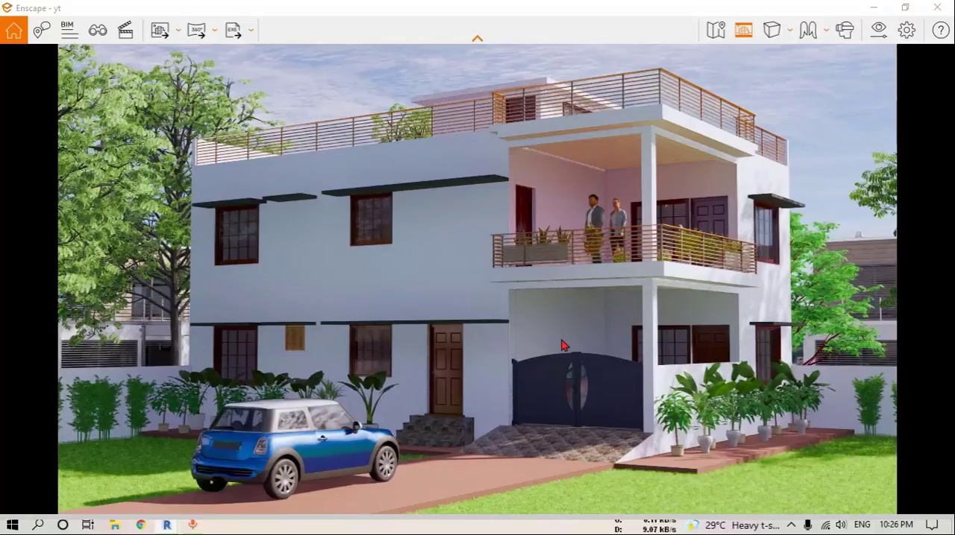
# Shift the time of day so direct sunlight falls on the facade with the entrance door
pyautogui.press('i')
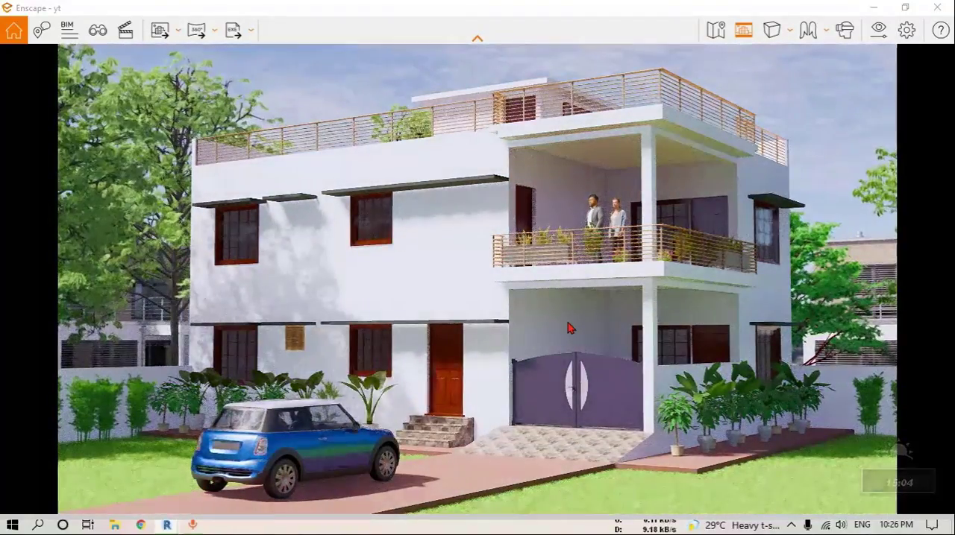
pyautogui.press('i')
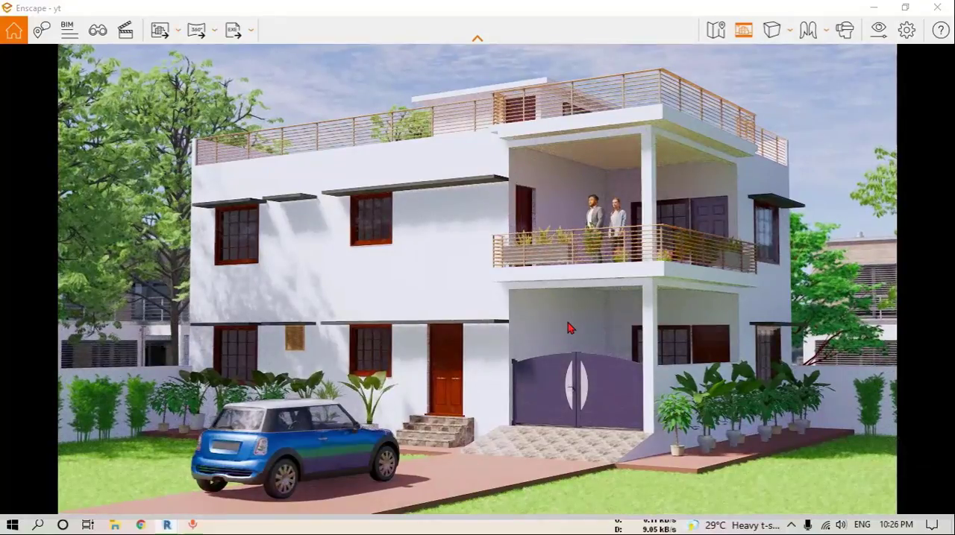
pyautogui.press('i')
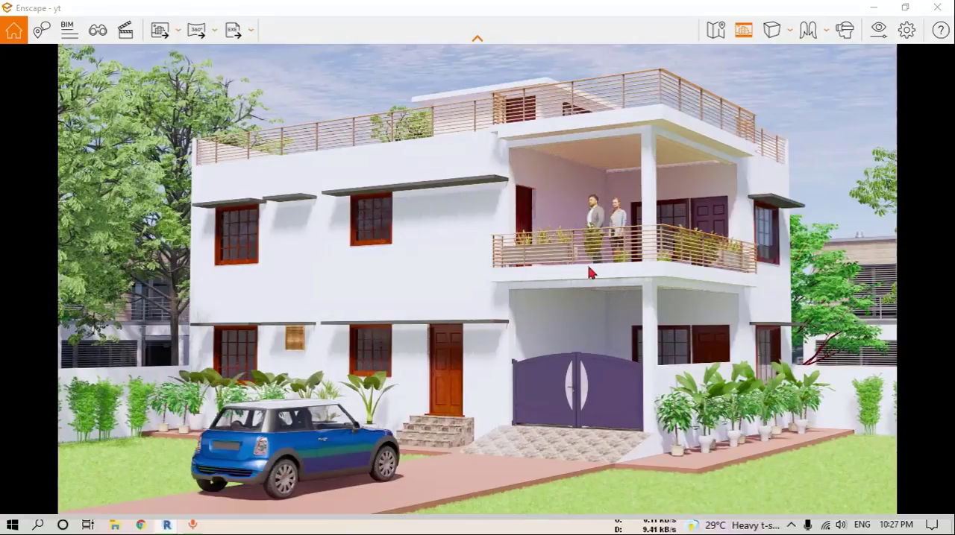
pyautogui.click(179, 31)
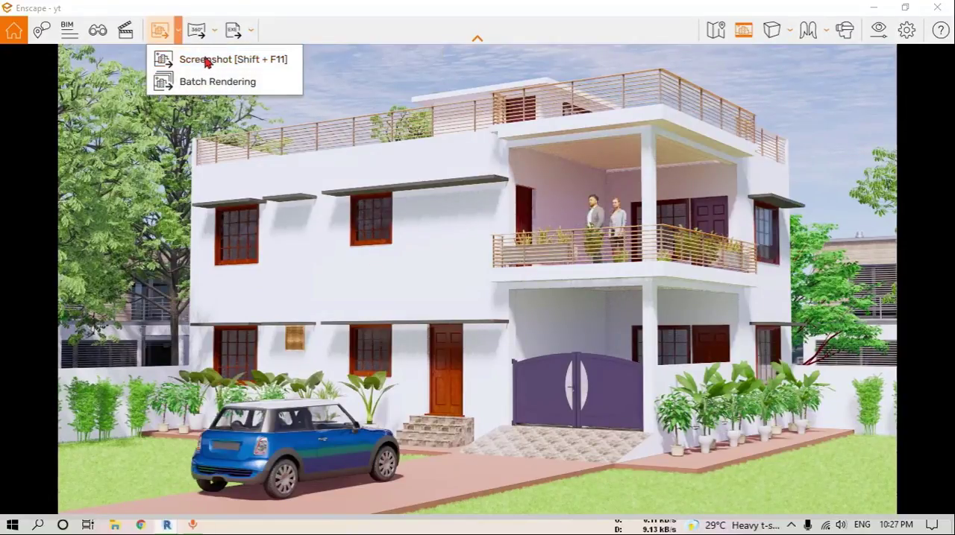
pyautogui.click(164, 59)
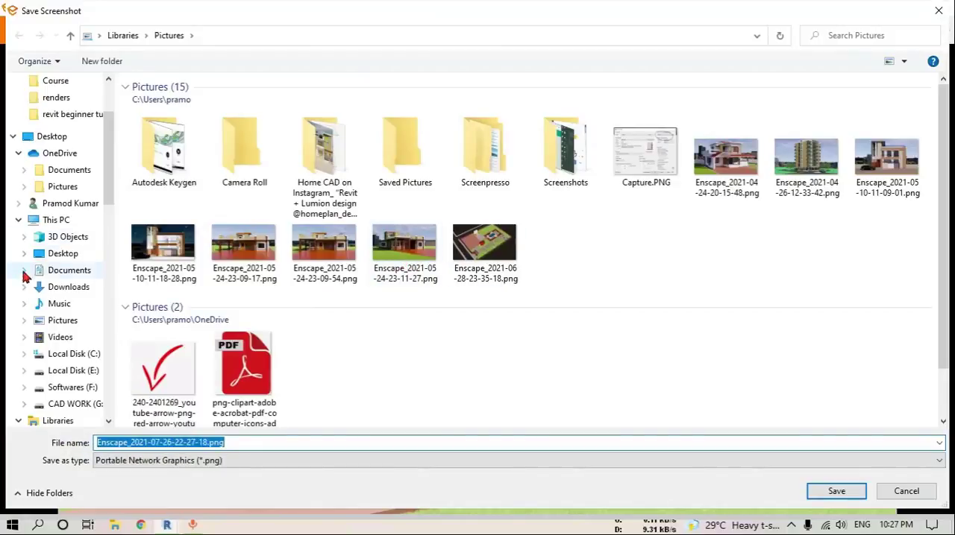
pyautogui.click(63, 253)
pyautogui.doubleClick(456, 224)
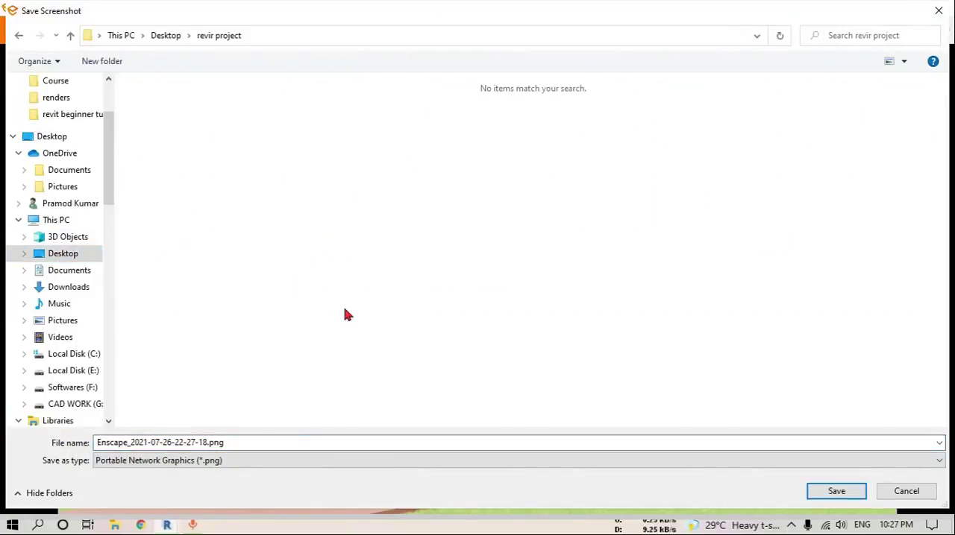
pyautogui.click(841, 490)
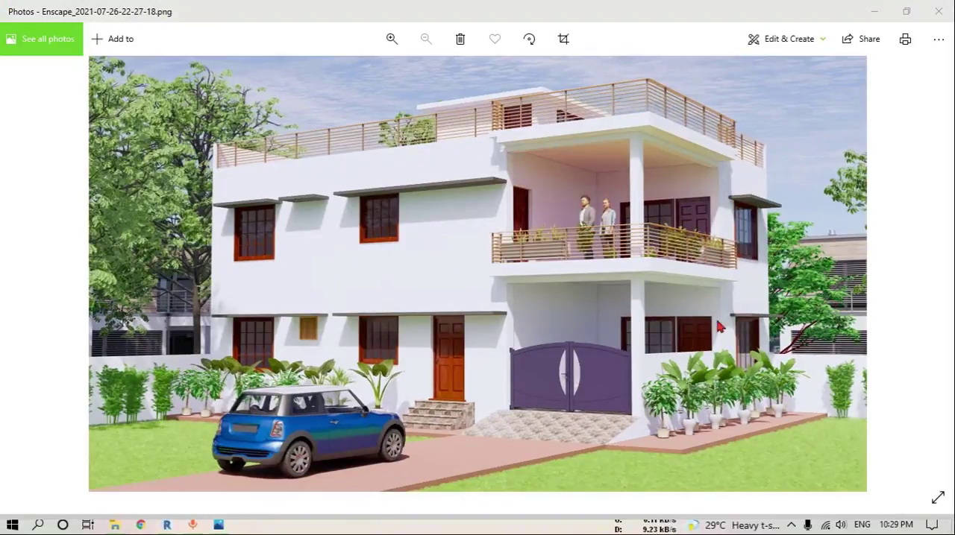
# Examine the saved render in Photos up close, checking different parts of the house and its surroundings
pyautogui.scroll(4, 486, 376)
pyautogui.moveTo(410, 309); pyautogui.dragTo(399, 525)
pyautogui.moveTo(699, 383); pyautogui.dragTo(512, 203)
pyautogui.moveTo(386, 258); pyautogui.dragTo(805, 506)
pyautogui.scroll(-5, 681, 343)
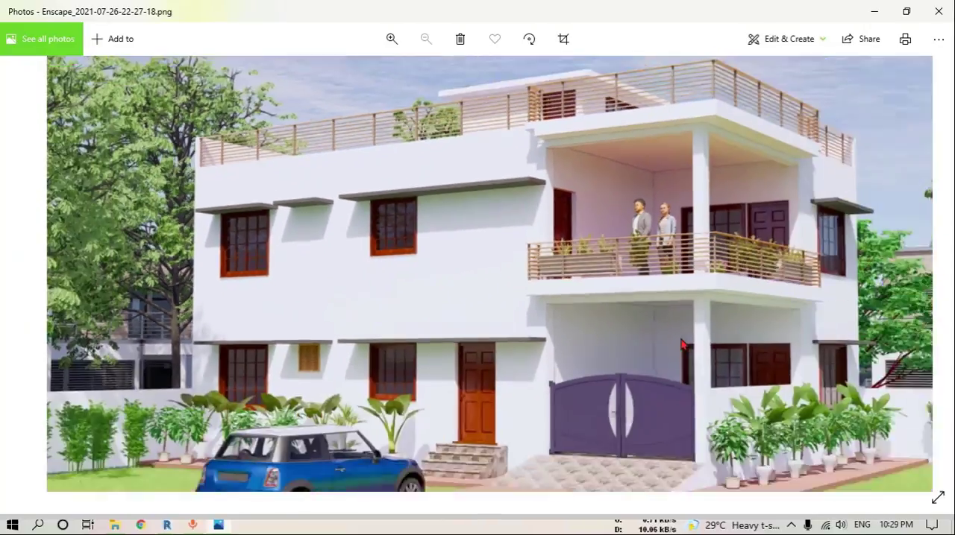